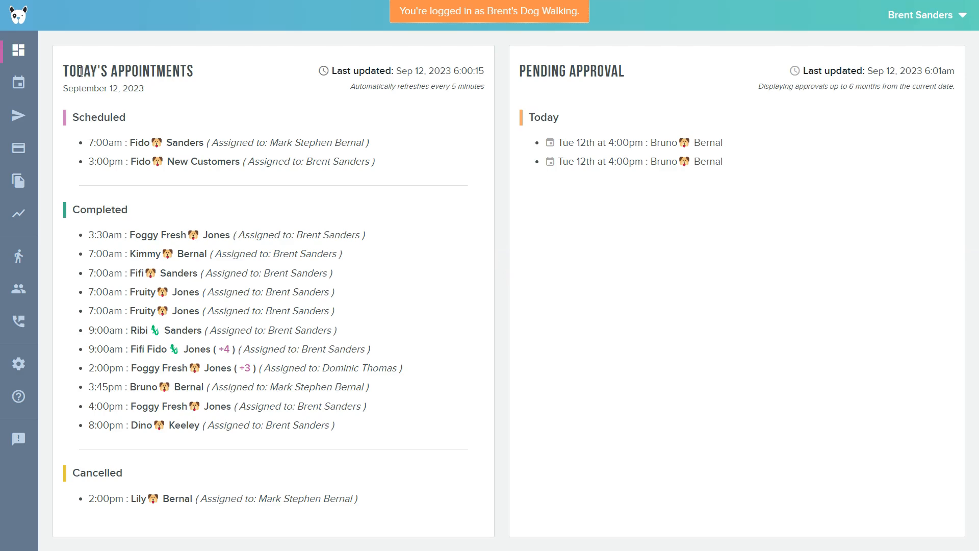
# - Open the first 4:00pm Bruno appointment awaiting approval today
pyautogui.moveTo(83, 72); pyautogui.dragTo(169, 70)
pyautogui.click(255, 91)
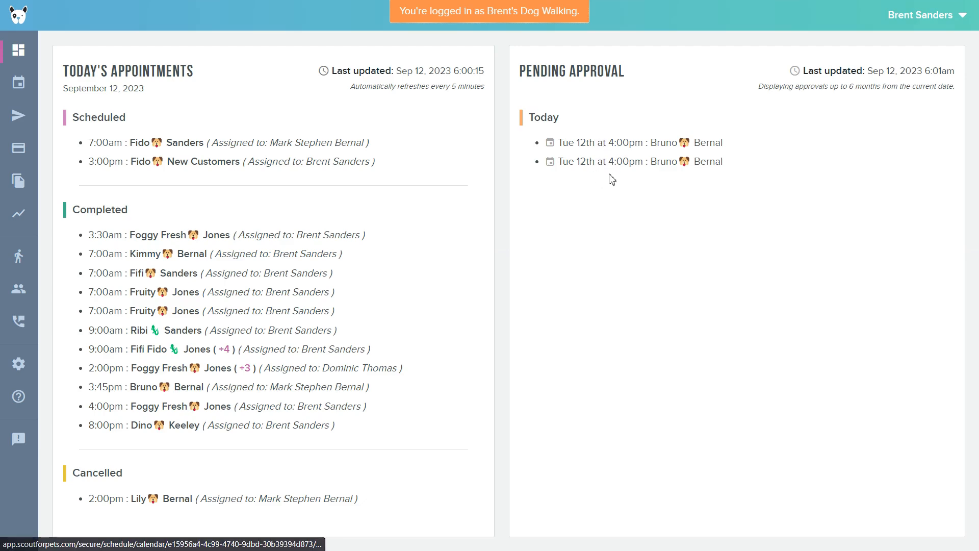
pyautogui.click(605, 144)
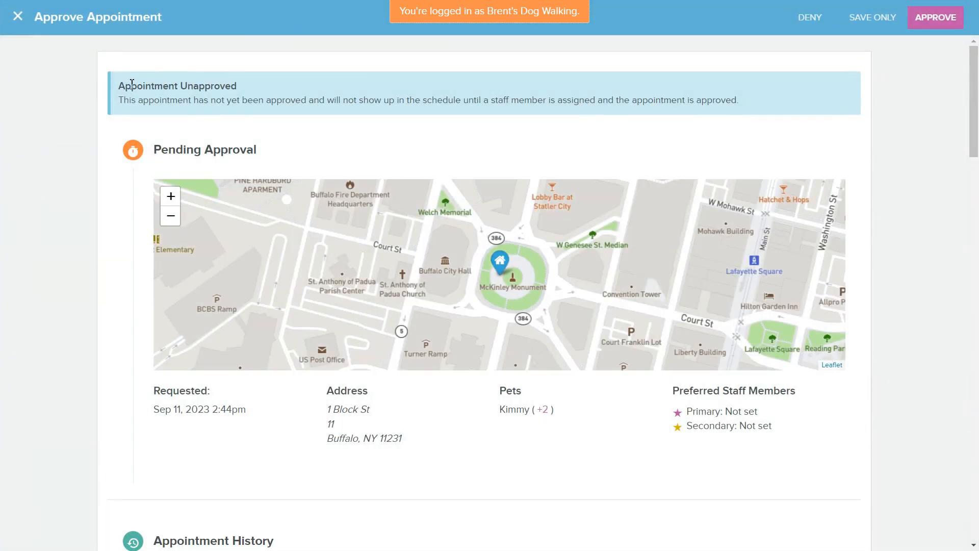
# - Review the appointment request's location, history, customer, selected pets, service, start date and time
pyautogui.scroll(-7, 222, 199)
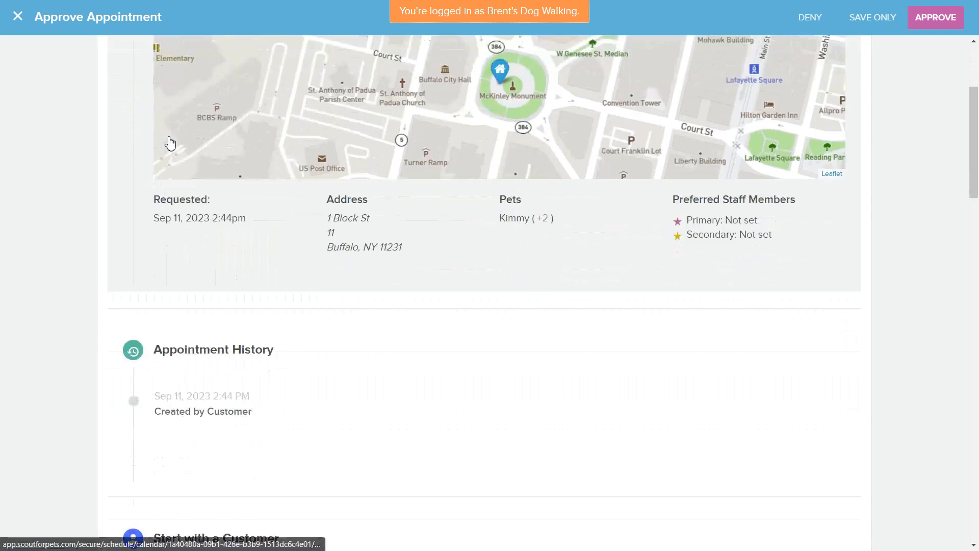
pyautogui.scroll(3, 219, 200)
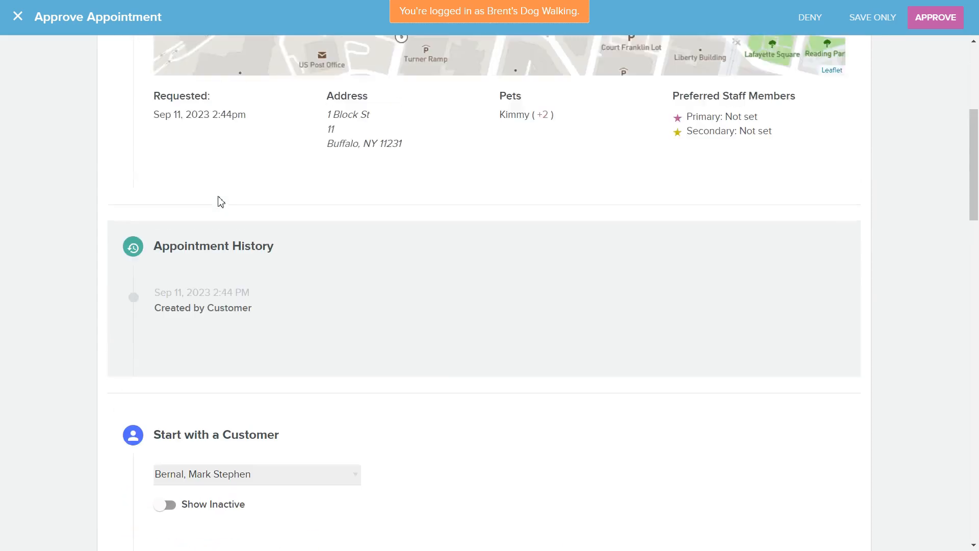
pyautogui.scroll(-5, 255, 181)
pyautogui.scroll(1, 578, 120)
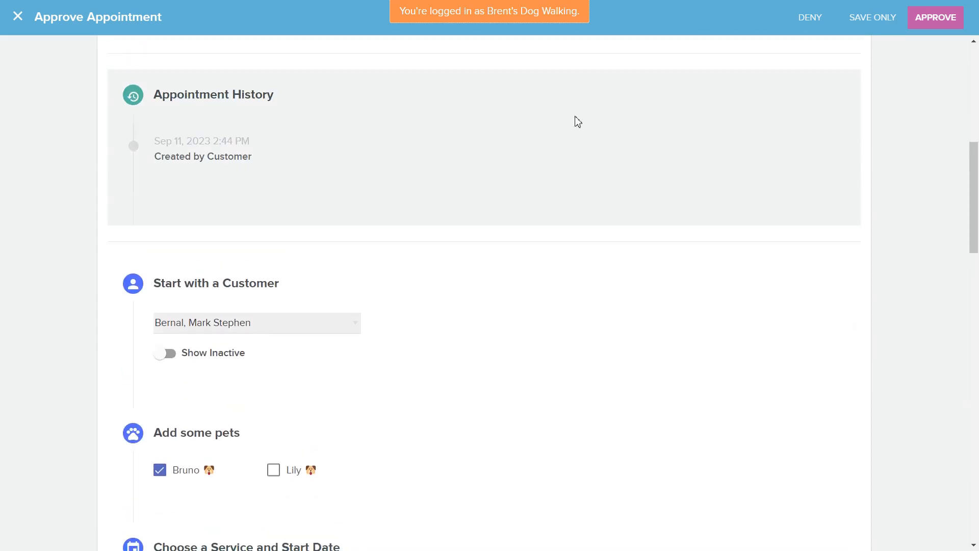
pyautogui.scroll(3, 567, 106)
pyautogui.moveTo(541, 90)
pyautogui.scroll(-5, 258, 208)
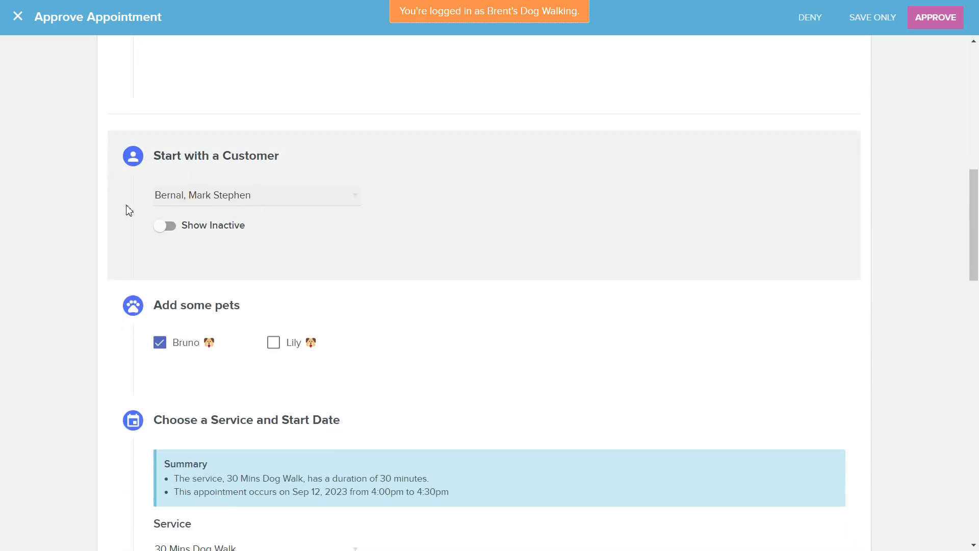
pyautogui.scroll(-4, 211, 195)
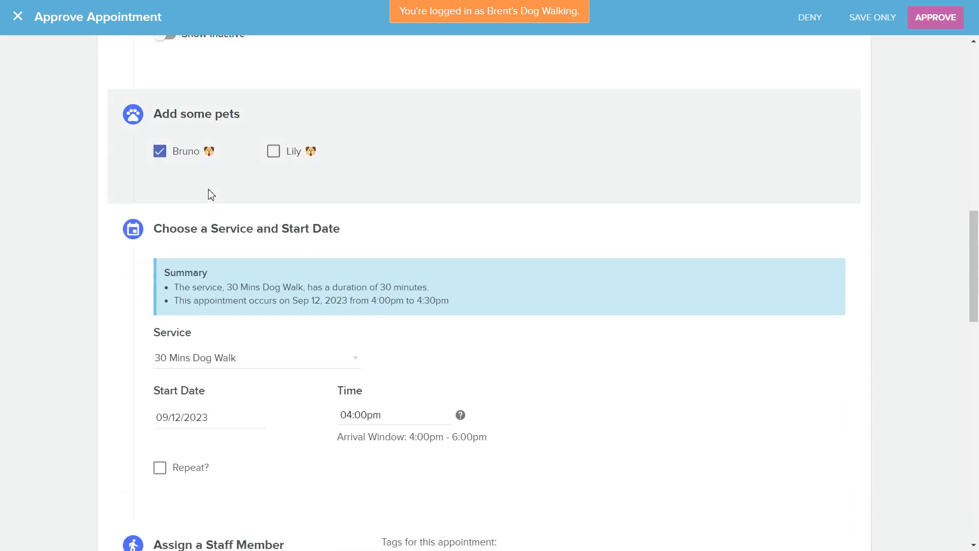
pyautogui.scroll(-4, 210, 195)
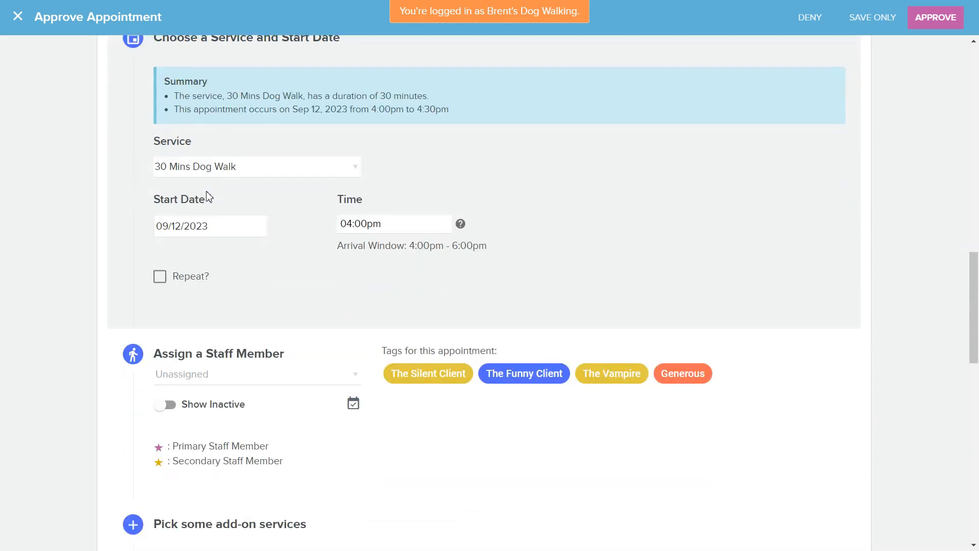
pyautogui.scroll(13, 205, 195)
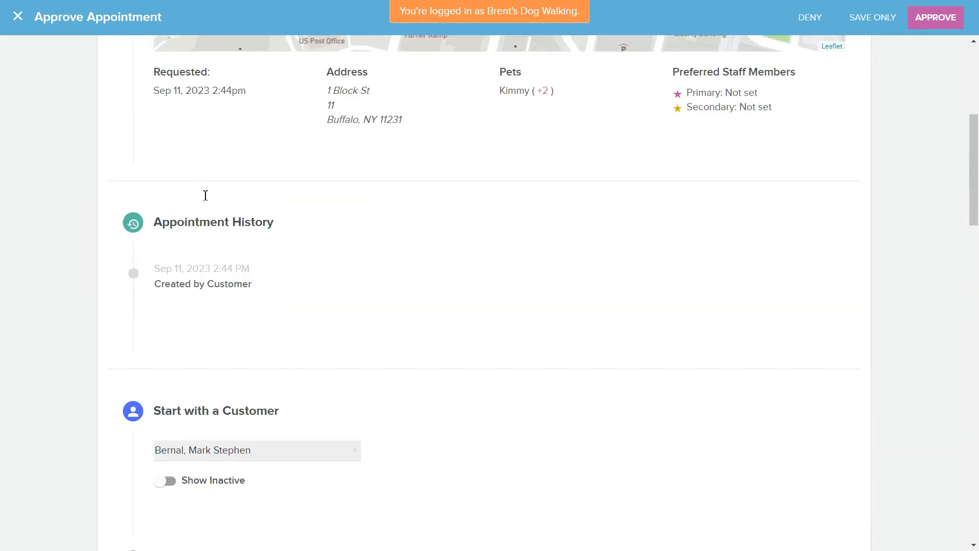
pyautogui.scroll(-9, 206, 199)
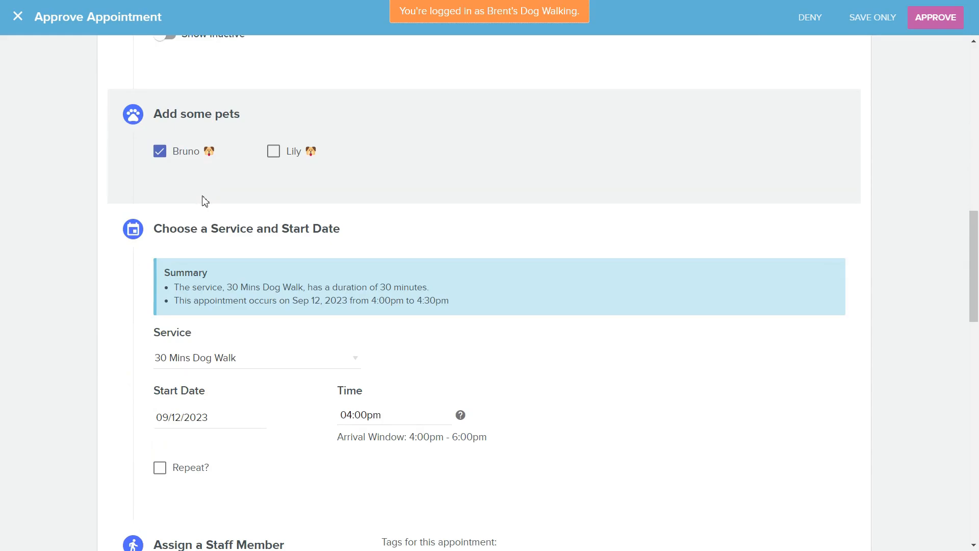
pyautogui.scroll(-4, 205, 201)
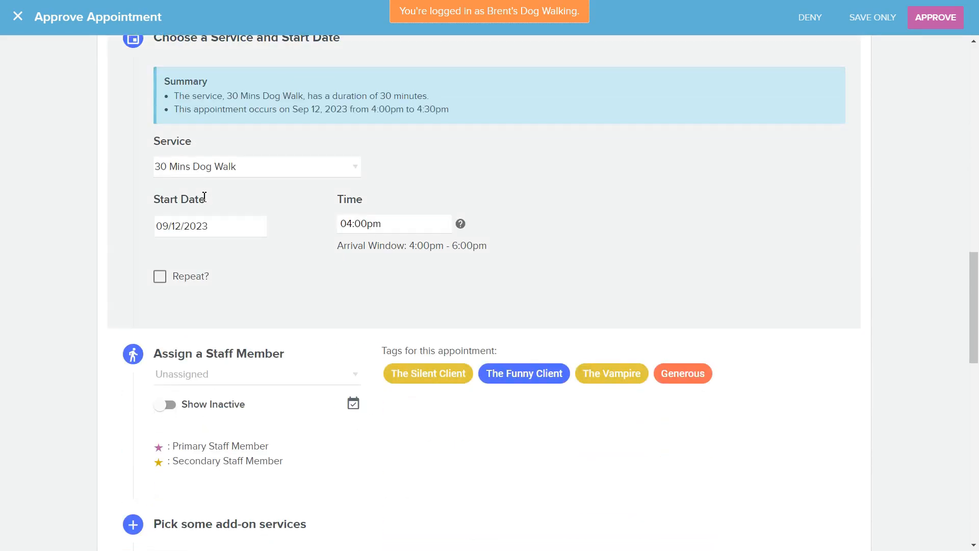
pyautogui.scroll(-3, 228, 393)
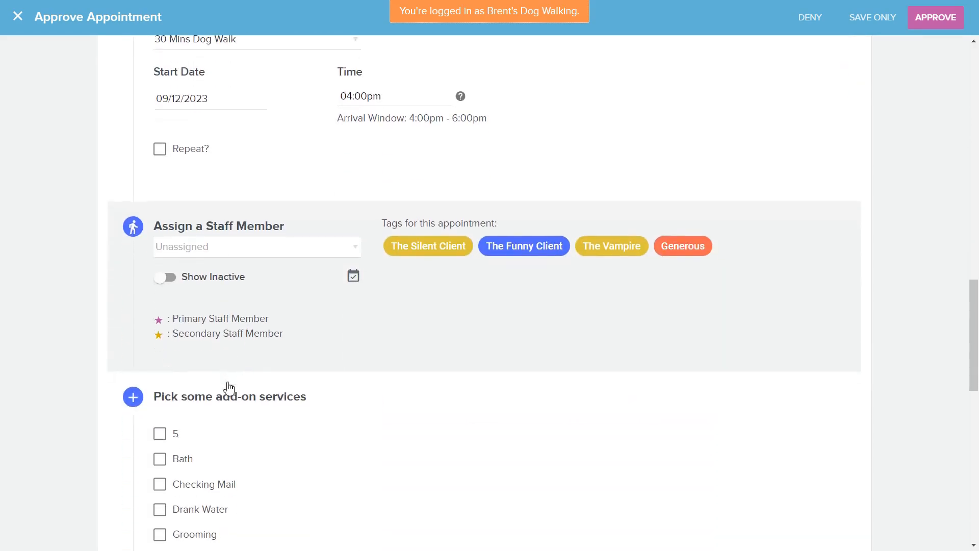
# - Assign the staff member tagged Dog Dancer and The Flash Walker to the appointment
pyautogui.click(236, 258)
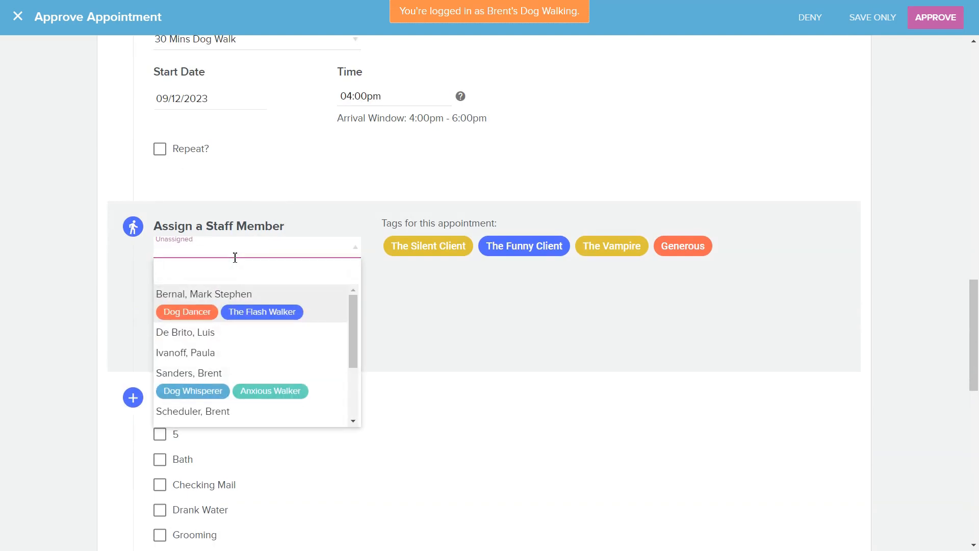
pyautogui.click(70, 218)
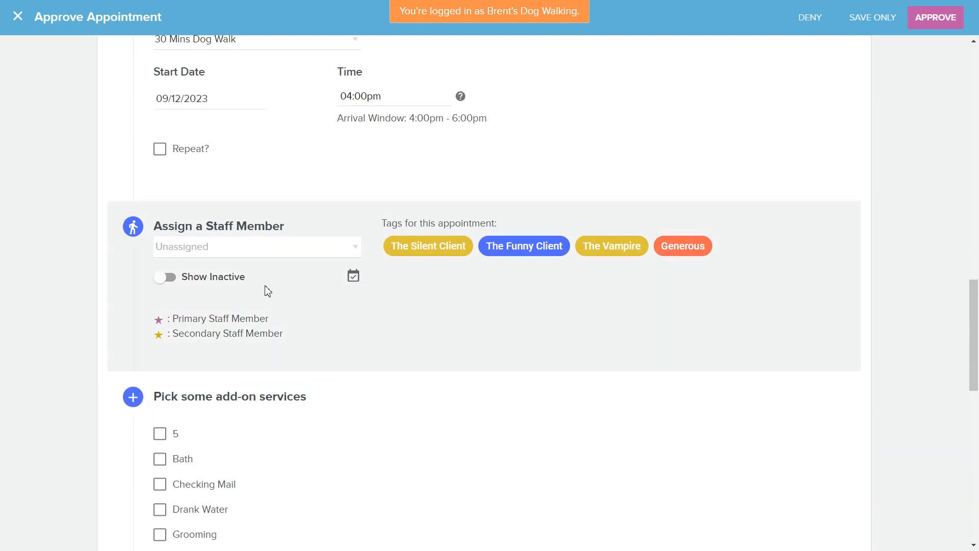
pyautogui.click(264, 257)
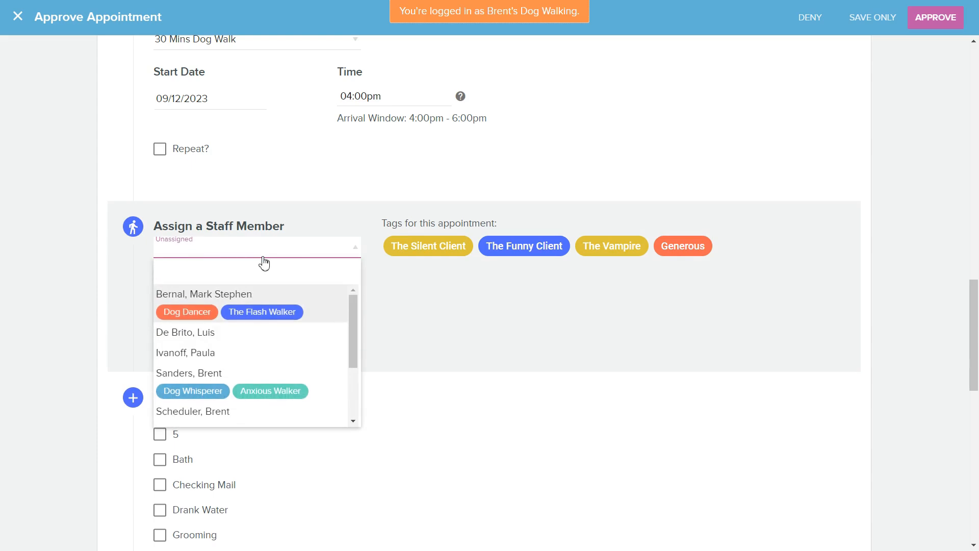
pyautogui.scroll(-3, 240, 354)
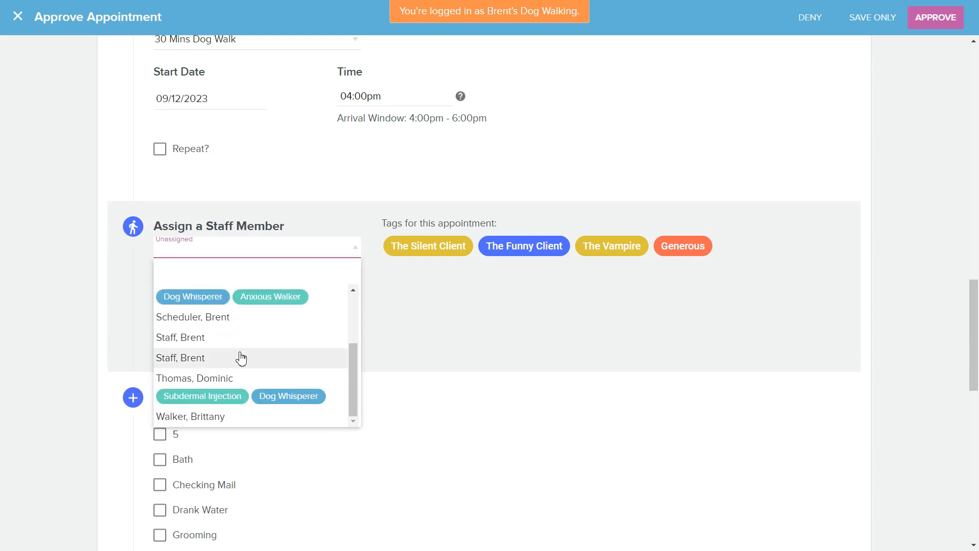
pyautogui.scroll(3, 242, 359)
pyautogui.click(221, 294)
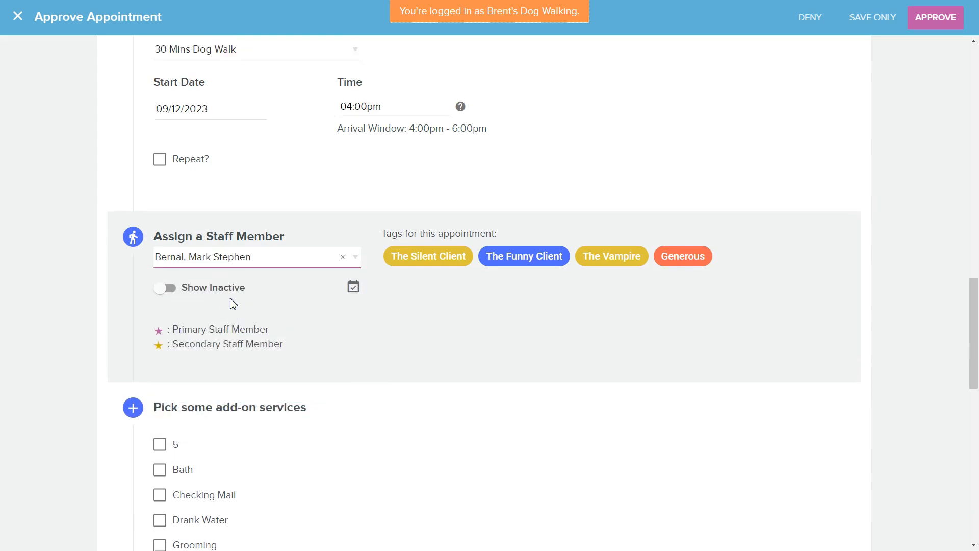
# - Review the appointment's service time, add-on services, surcharges, and the customer and business notes fields
pyautogui.scroll(3, 233, 301)
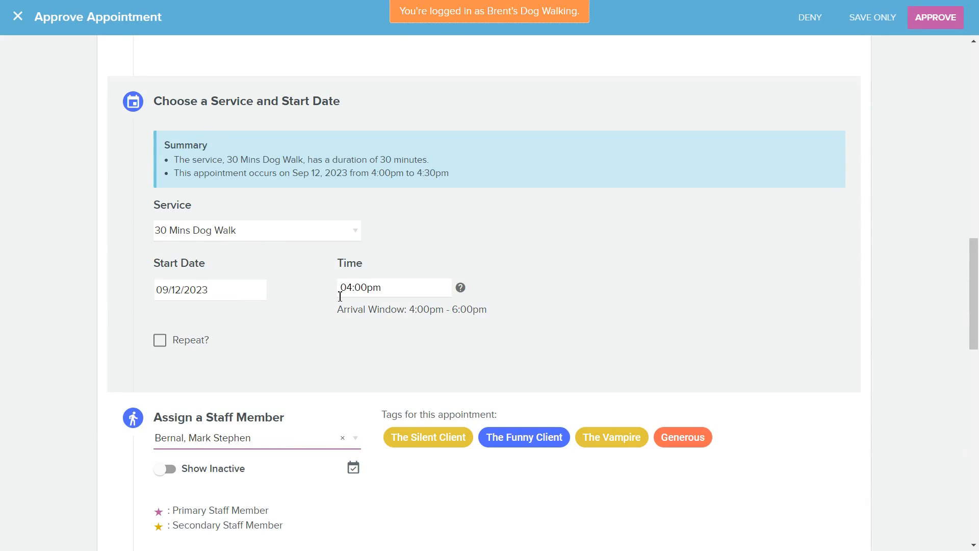
pyautogui.scroll(-7, 204, 309)
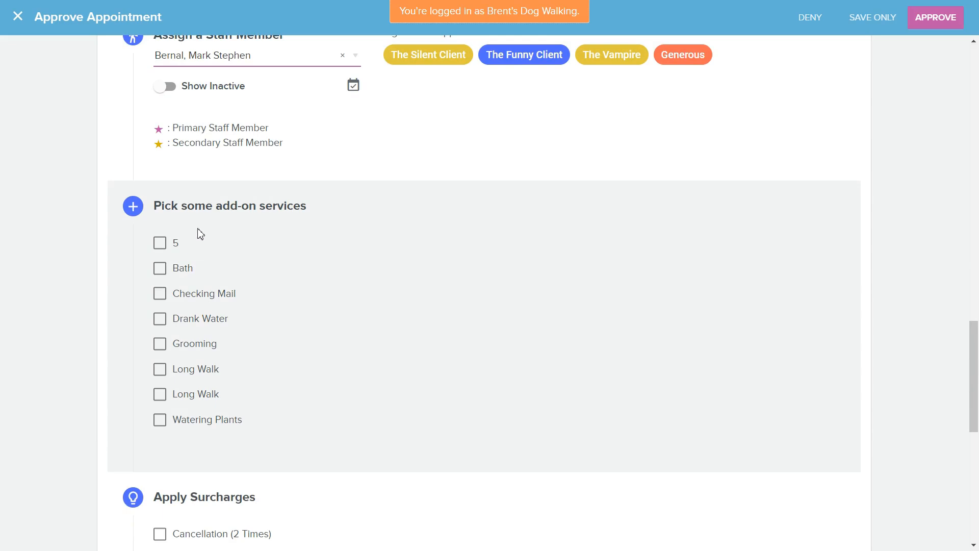
pyautogui.scroll(-3, 208, 257)
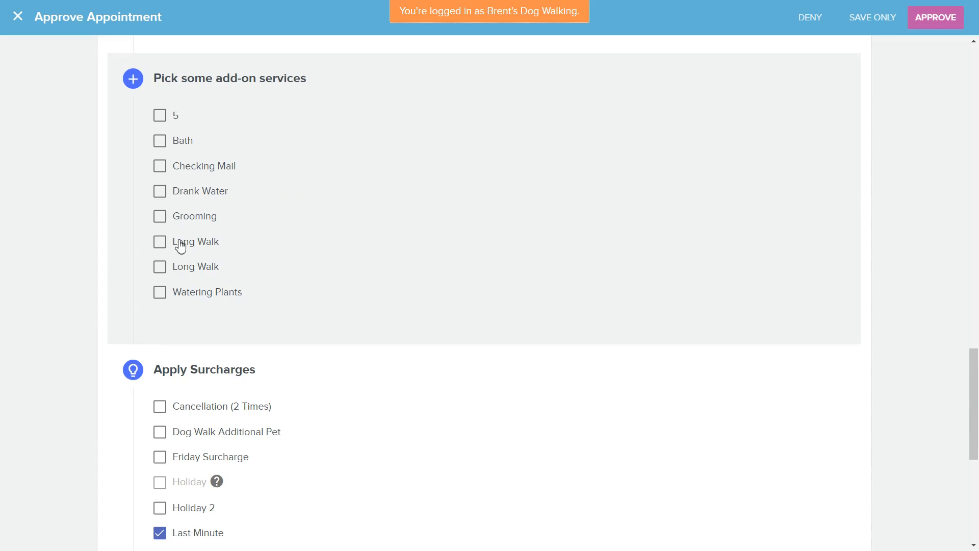
pyautogui.scroll(-3, 188, 245)
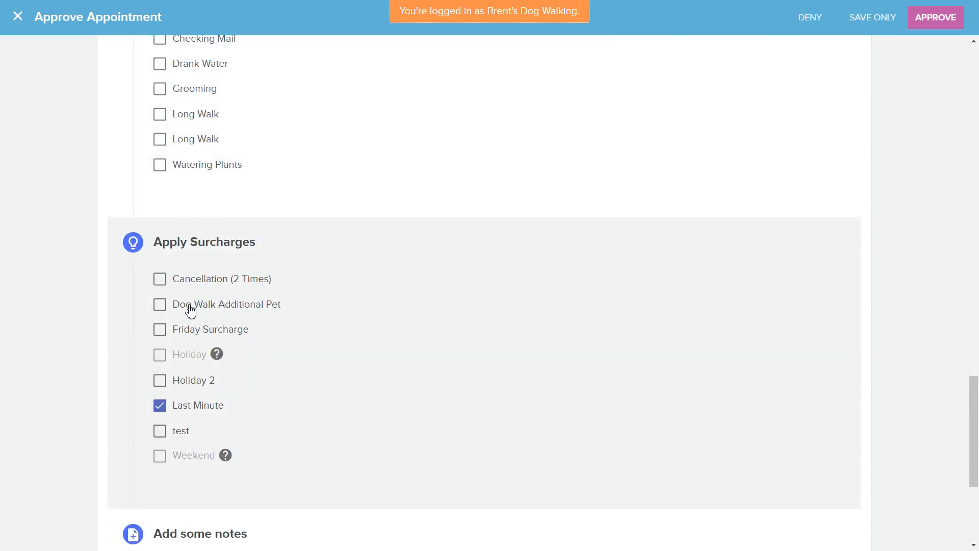
pyautogui.scroll(-1, 187, 309)
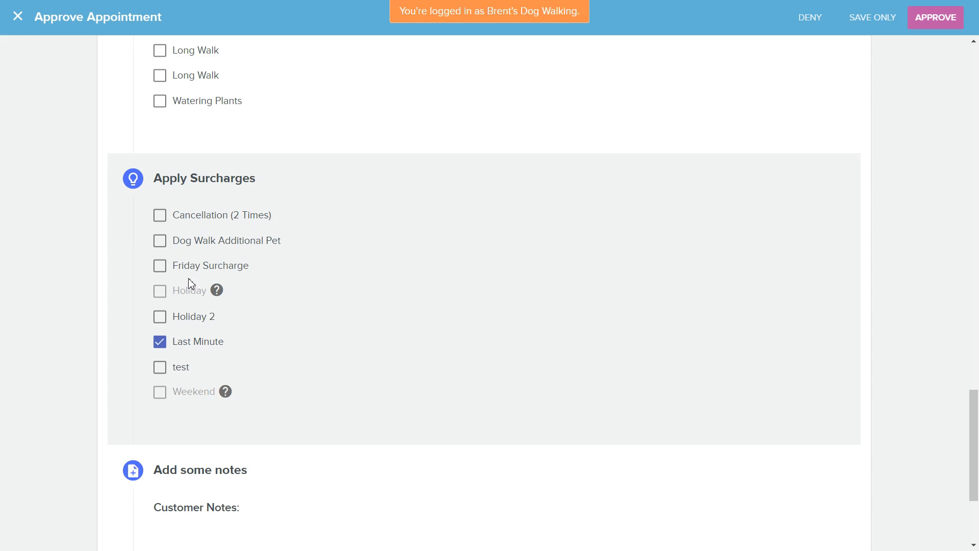
pyautogui.scroll(-4, 219, 234)
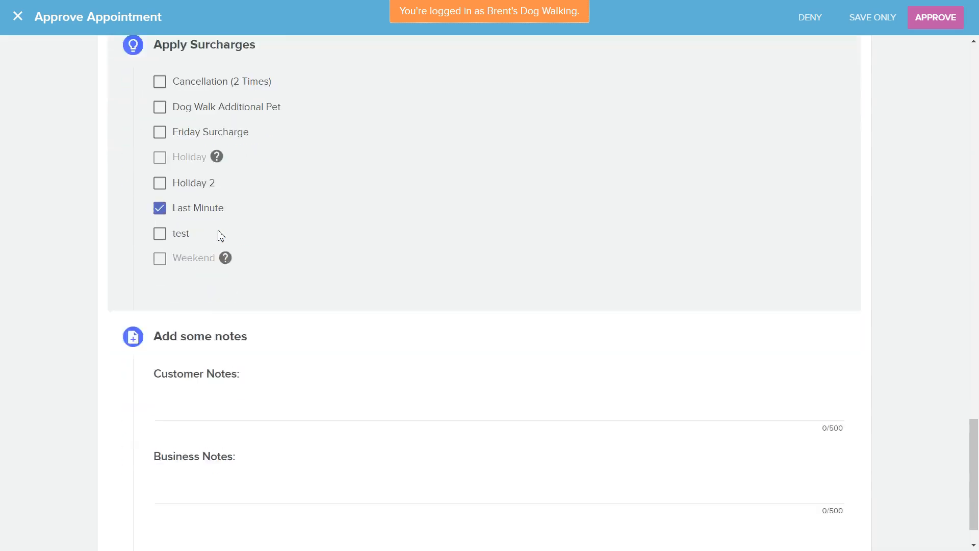
pyautogui.click(199, 366)
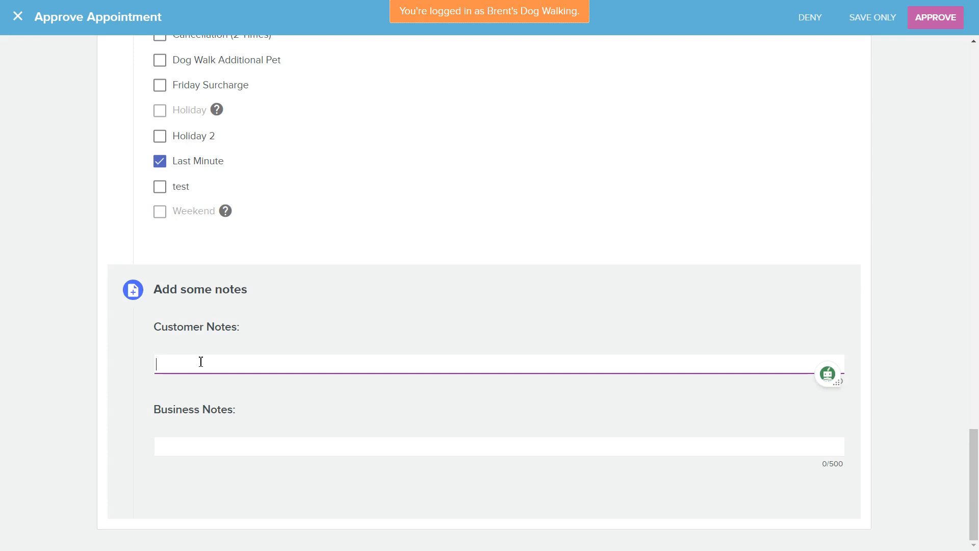
pyautogui.click(201, 447)
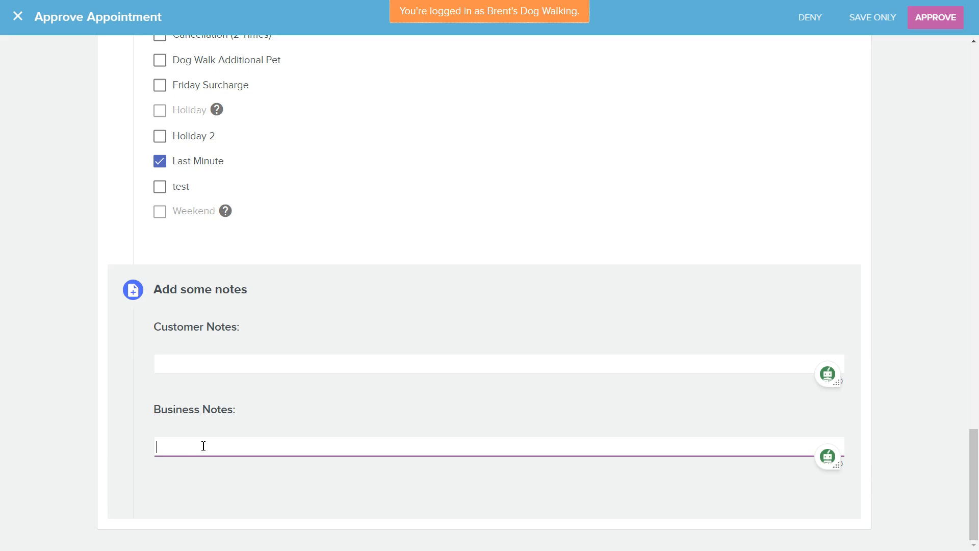
# - Check the top of the appointment request once more and approve the appointment
pyautogui.scroll(20, 565, 277)
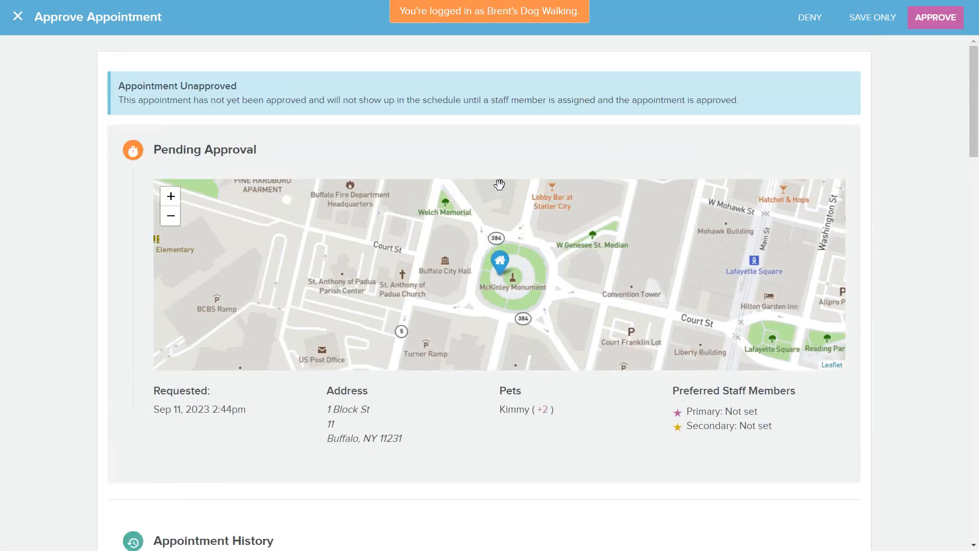
pyautogui.scroll(-5, 500, 184)
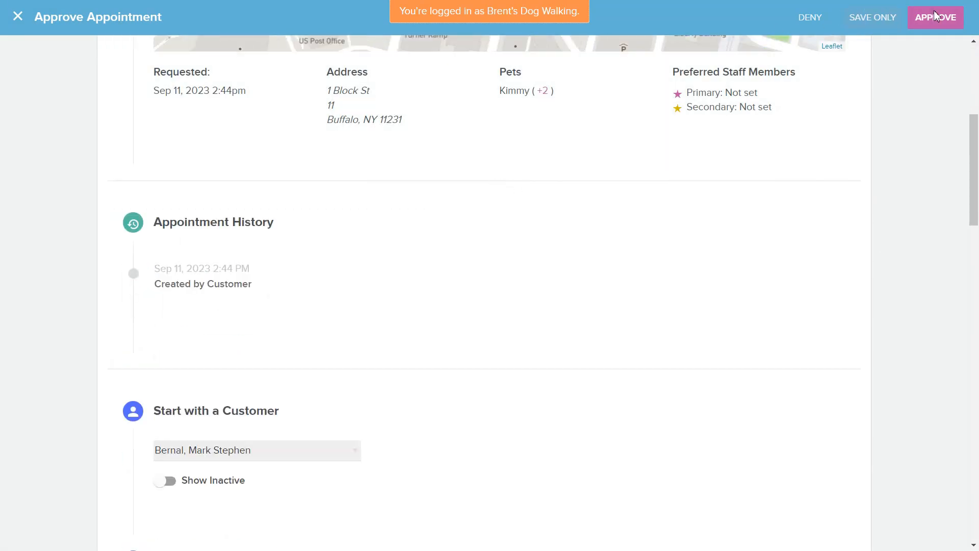
pyautogui.click(931, 19)
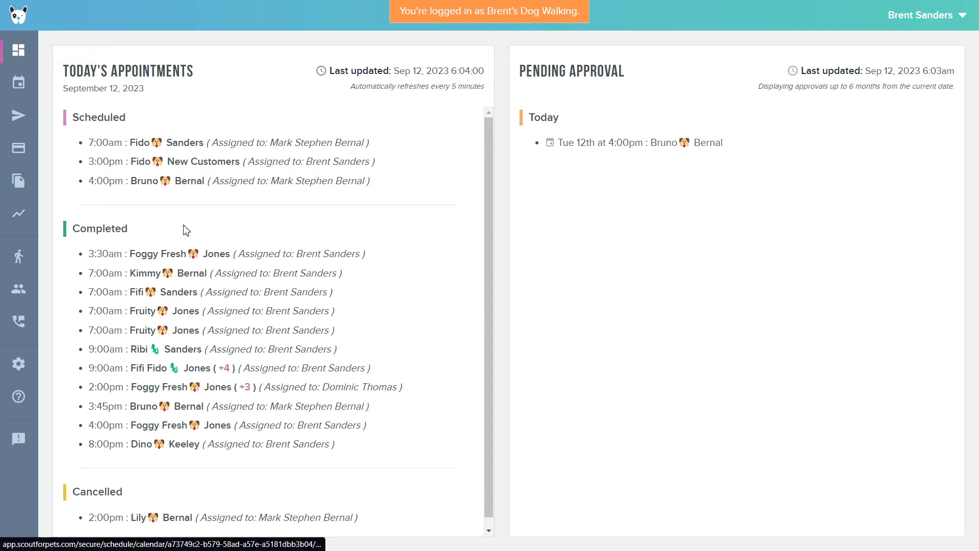
# - Open the schedule and show the appointments for Tue, Sep 12 2023 in day view
pyautogui.click(27, 85)
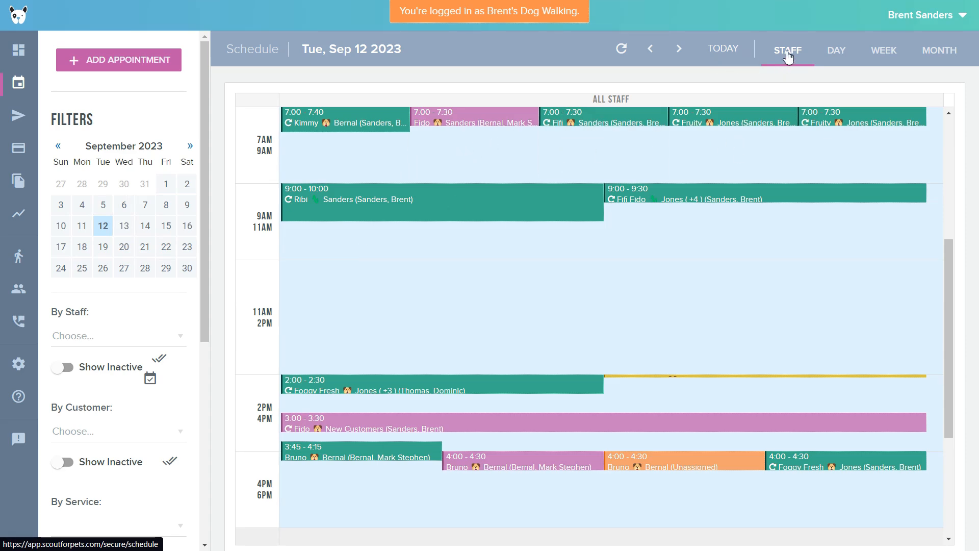
pyautogui.click(835, 51)
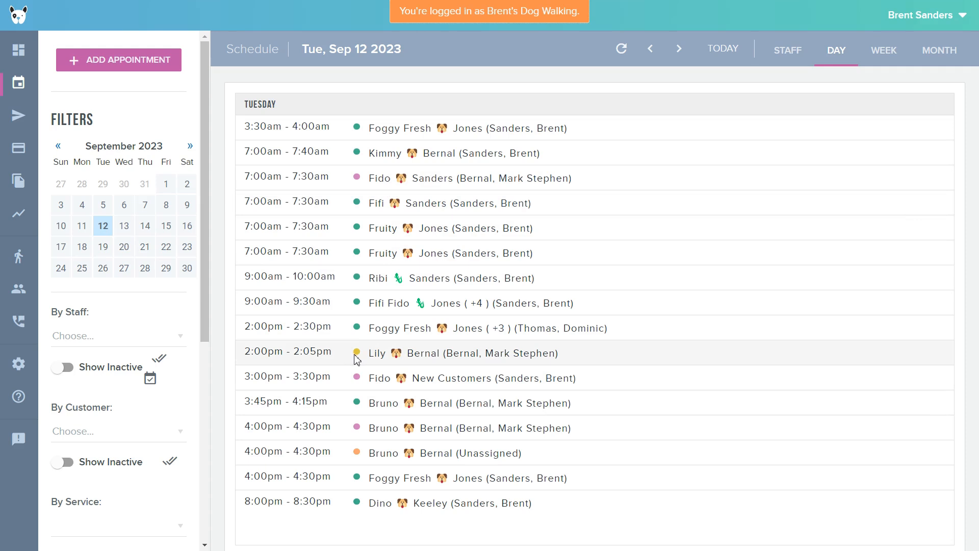
# - View the details of the cancelled 2:00pm Lily appointment, close them, and select the unassigned 4:00pm Bruno appointment
pyautogui.click(420, 357)
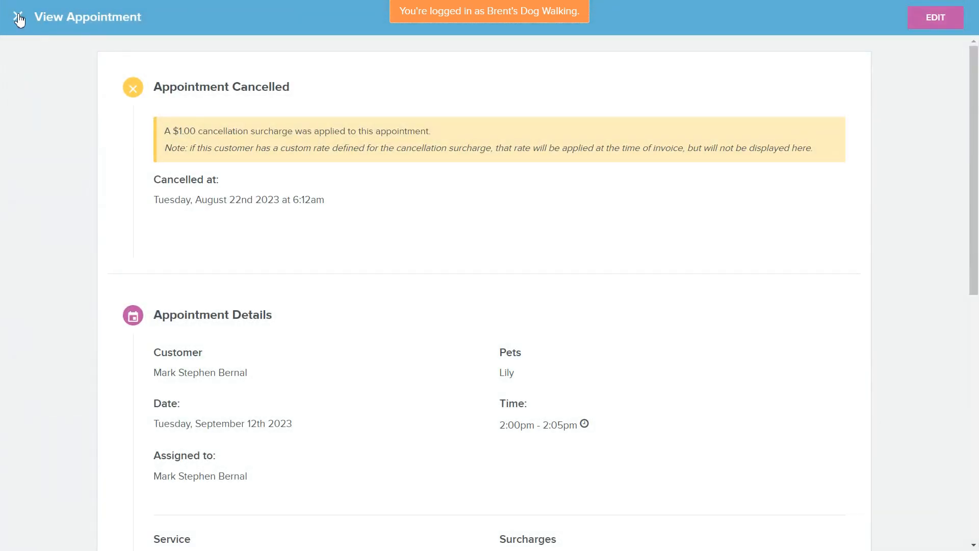
pyautogui.click(19, 18)
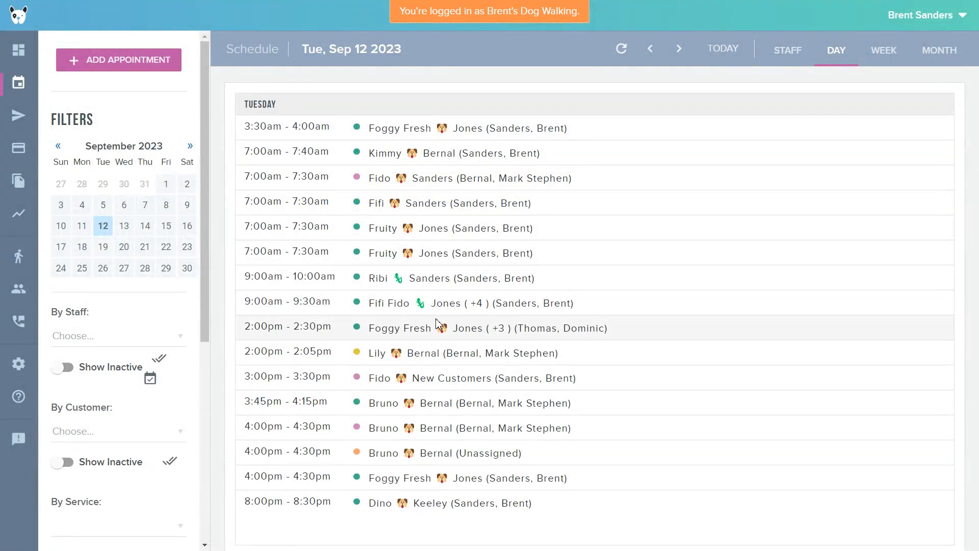
pyautogui.click(445, 462)
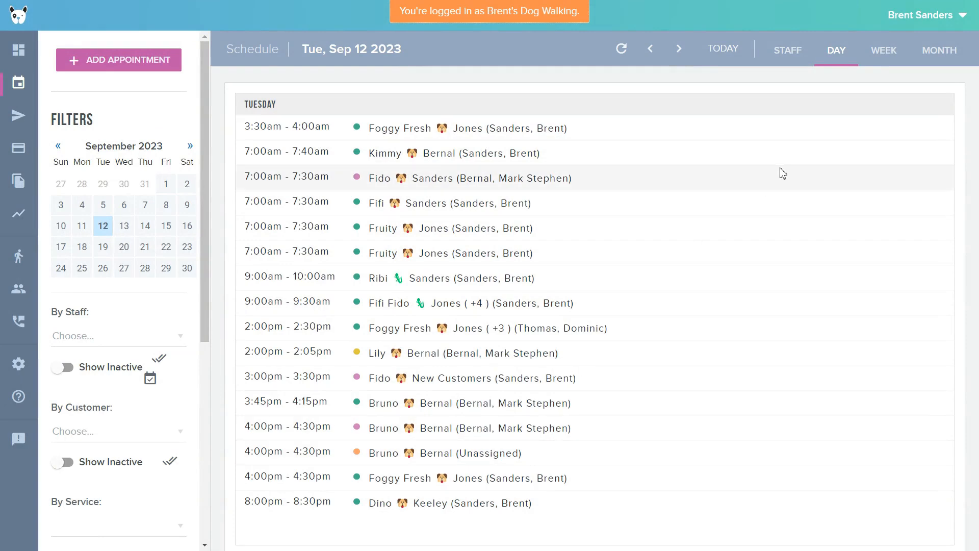
# - Switch the schedule to week view and look through the appointments for Sep 10 - Sep 17, 2023
pyautogui.click(881, 61)
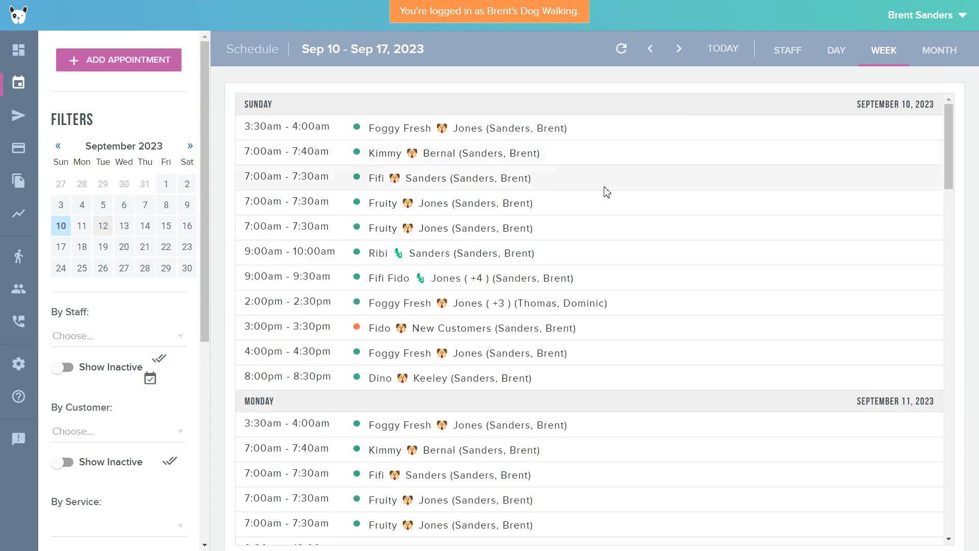
pyautogui.scroll(-10, 515, 169)
pyautogui.scroll(-15, 512, 177)
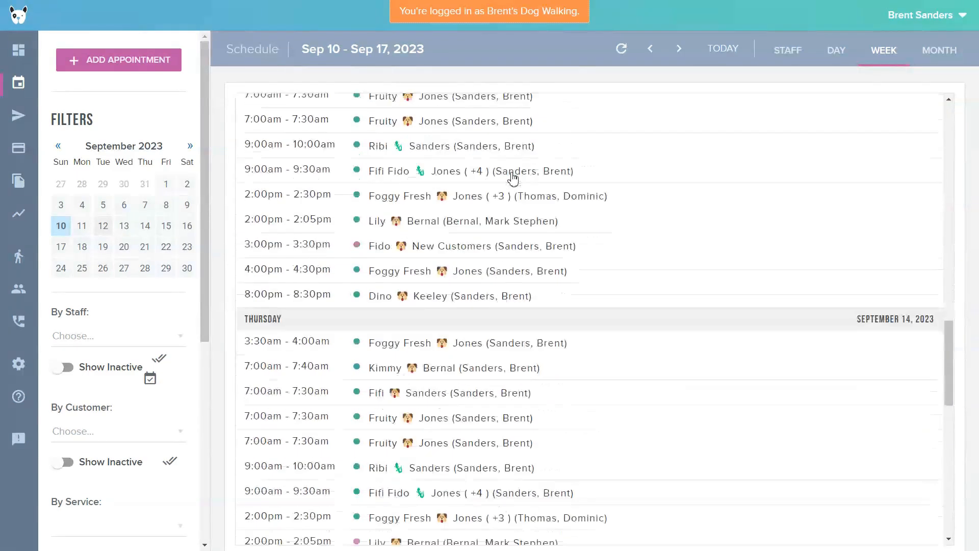
# - Switch the schedule to month view for September 2023, show the further appointments on September 4 and close them
pyautogui.scroll(20, 517, 179)
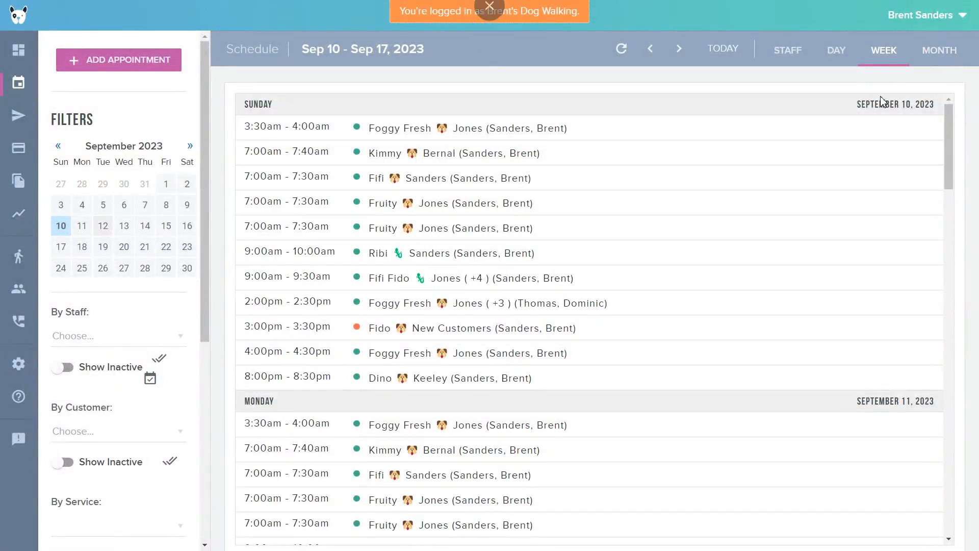
pyautogui.click(911, 61)
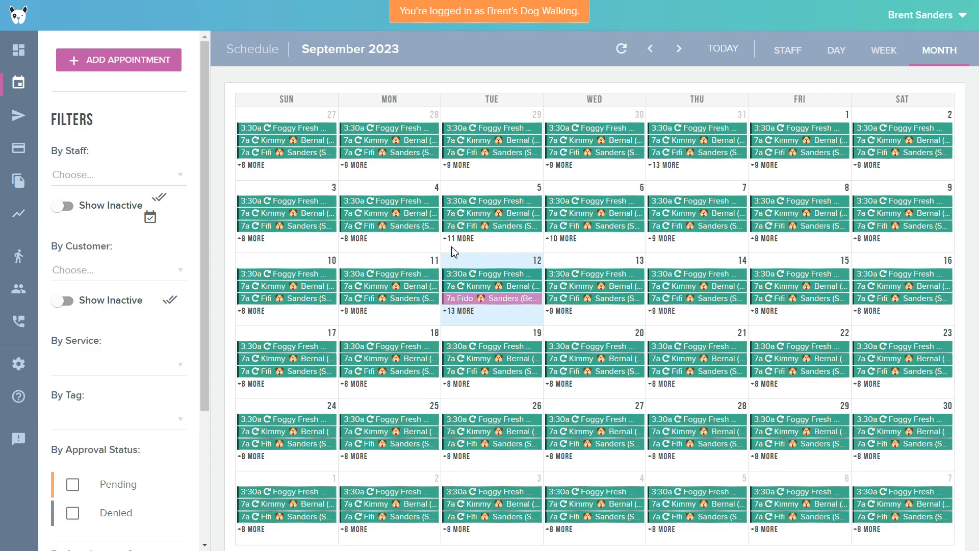
pyautogui.click(353, 239)
pyautogui.click(568, 189)
# - Filter the month's appointments by the first named staff member and clear the staff filter
pyautogui.click(112, 179)
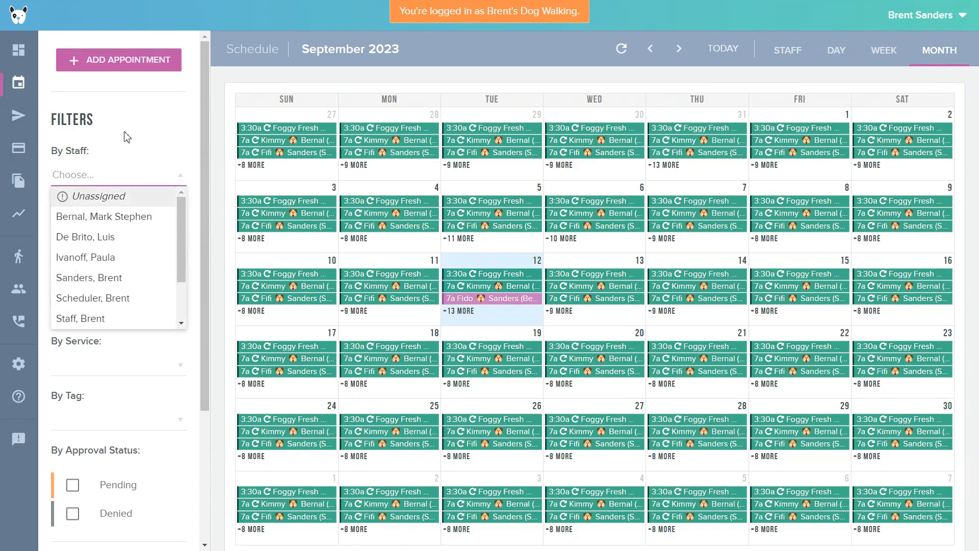
pyautogui.click(127, 137)
pyautogui.click(98, 180)
pyautogui.click(105, 214)
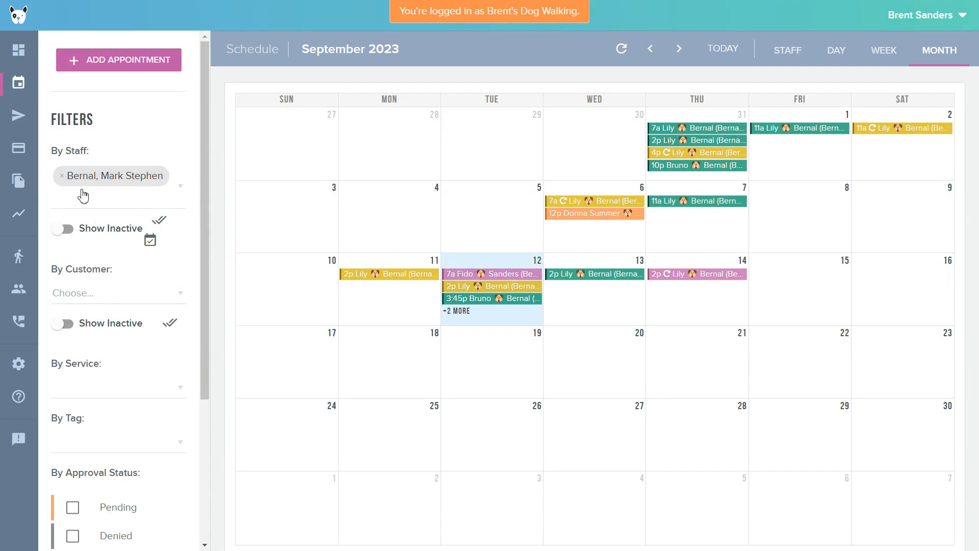
pyautogui.click(61, 176)
# - Filter the month's appointments by the first customer in the list and clear the customer filter
pyautogui.click(94, 269)
pyautogui.click(109, 289)
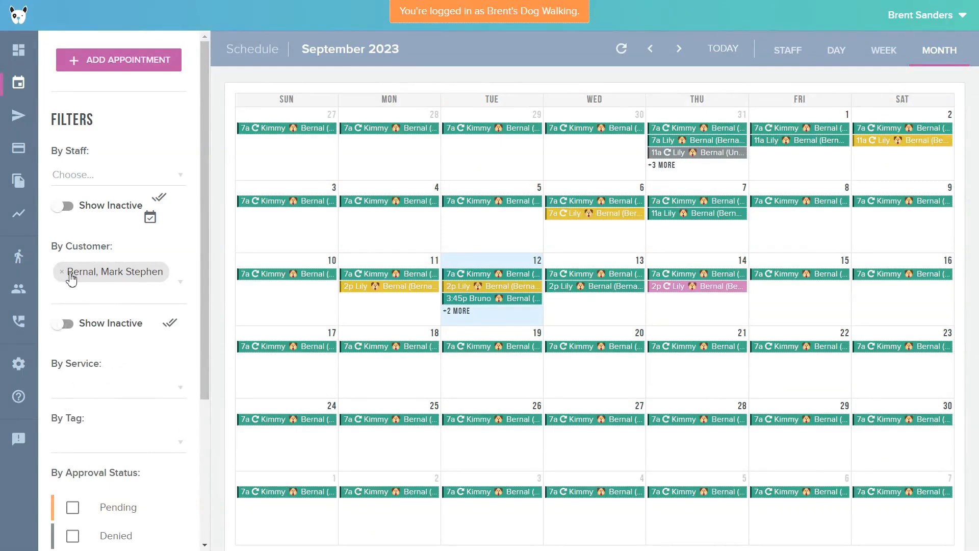
pyautogui.click(62, 272)
# - Filter the schedule by the 30 Mins Dog Walk service, view the result in day view and clear the filter
pyautogui.click(134, 364)
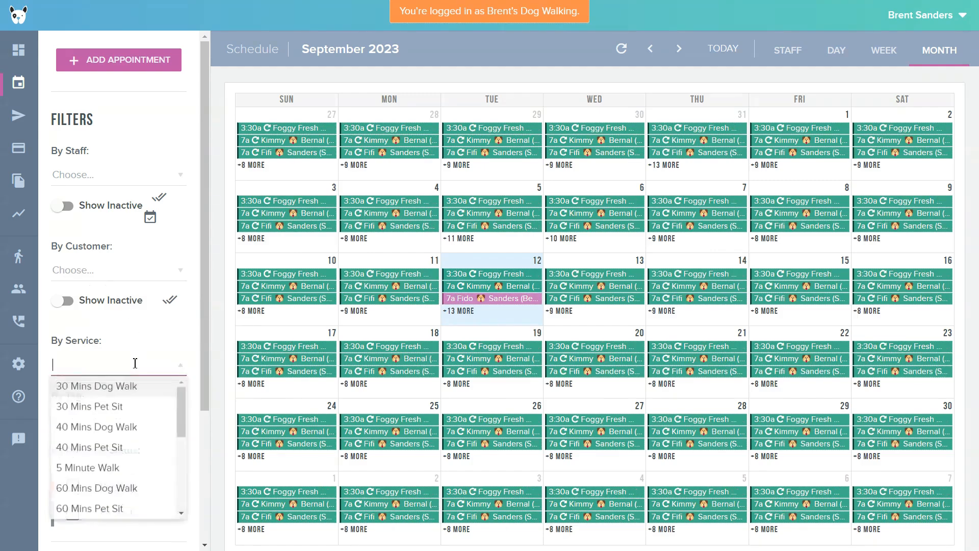
pyautogui.click(126, 388)
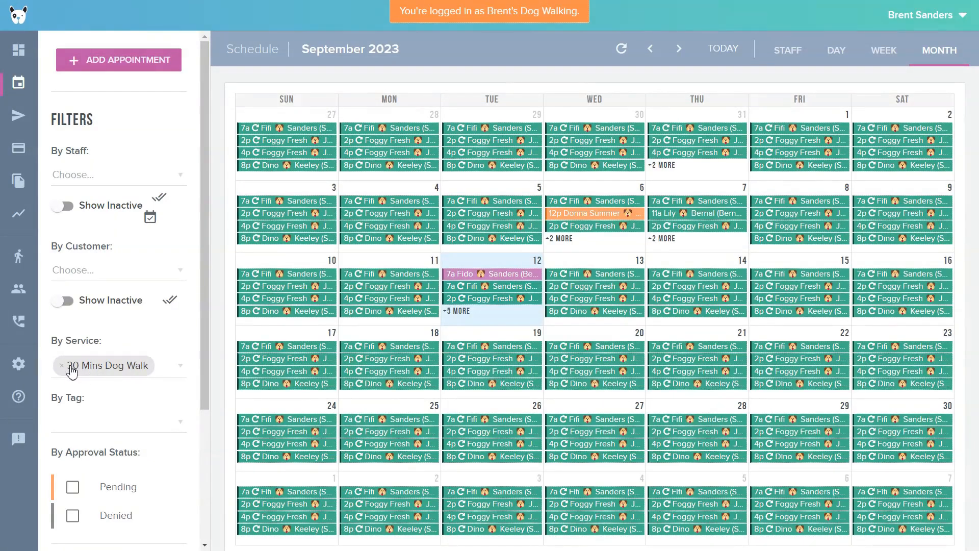
pyautogui.click(831, 55)
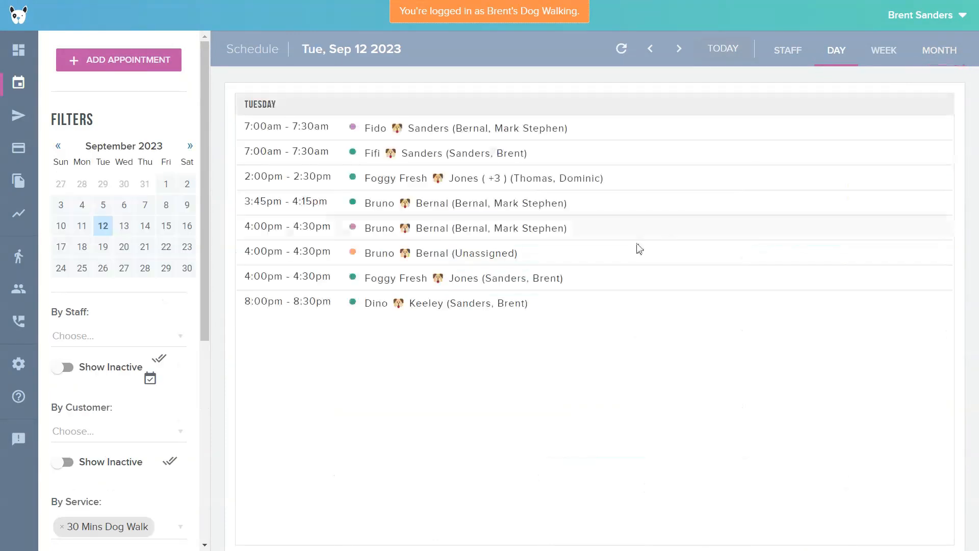
pyautogui.scroll(-3, 98, 407)
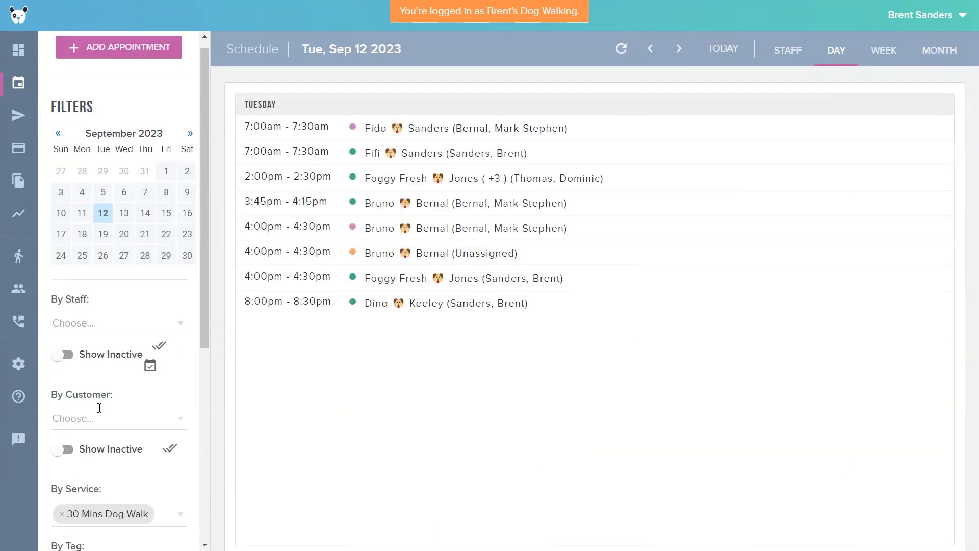
pyautogui.click(63, 398)
# - Filter the day's appointments by the Dog Feeding Expert tag, clear the filter and look over the available tags again
pyautogui.scroll(-3, 104, 389)
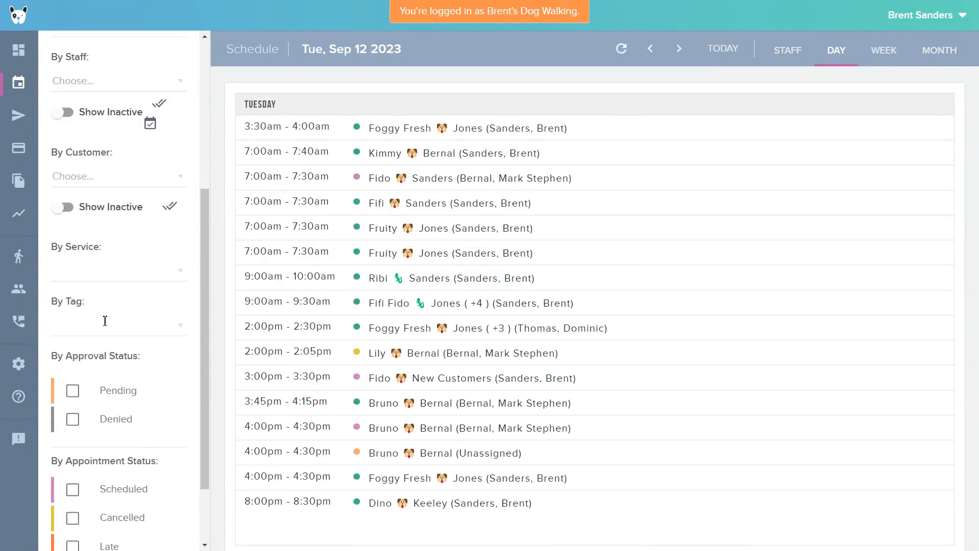
pyautogui.click(103, 320)
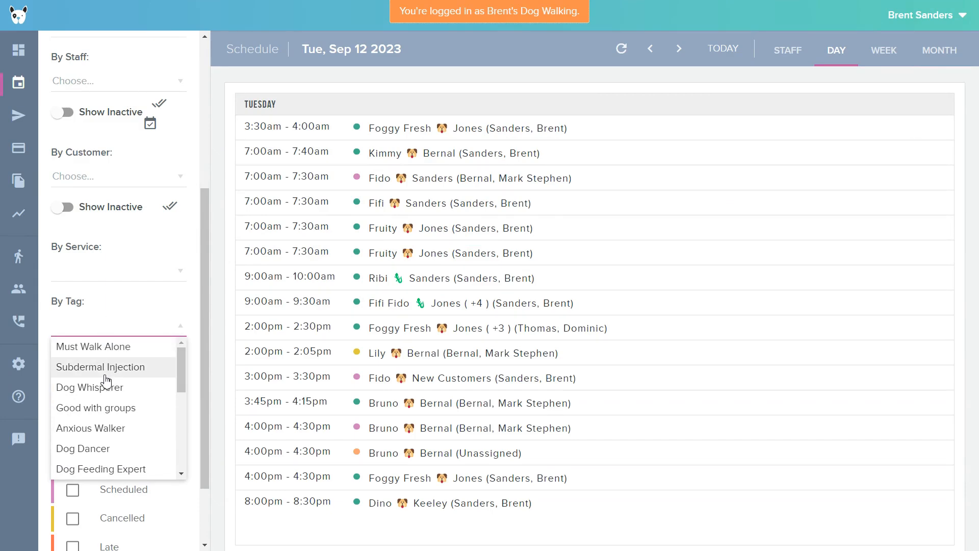
pyautogui.scroll(-5, 83, 379)
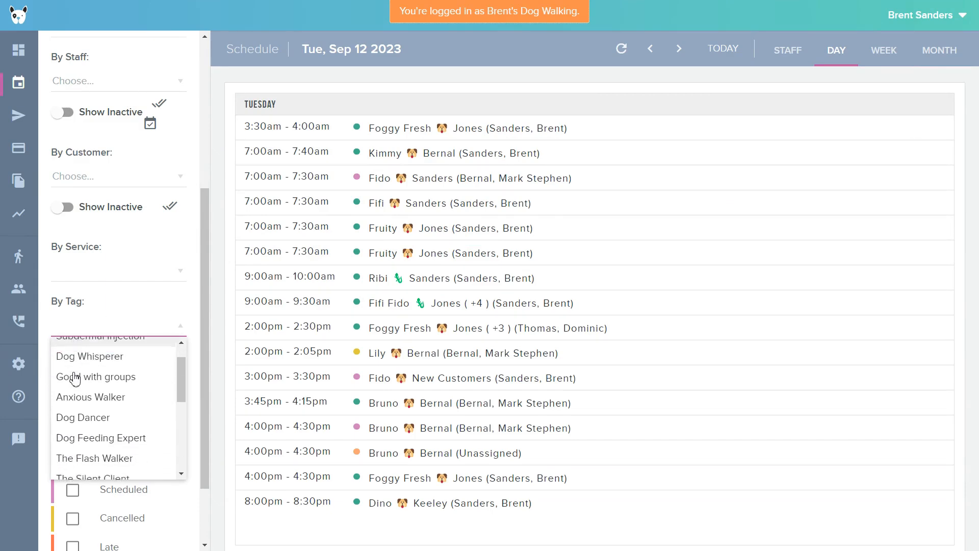
pyautogui.scroll(5, 81, 380)
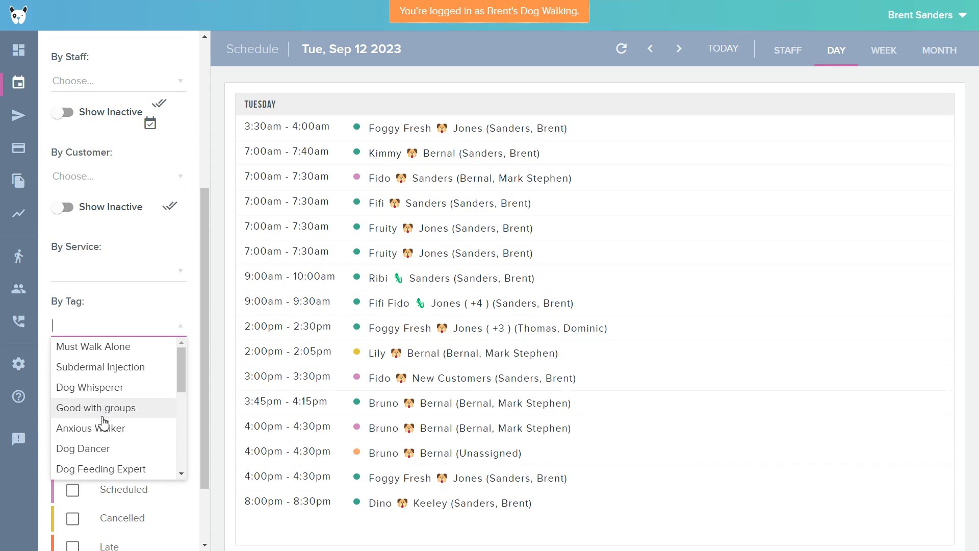
pyautogui.scroll(-3, 104, 422)
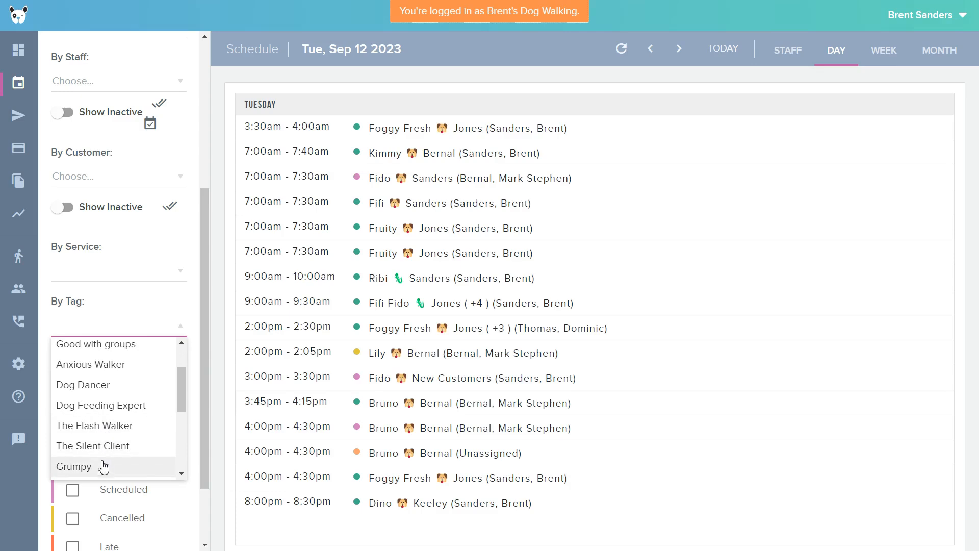
pyautogui.click(95, 411)
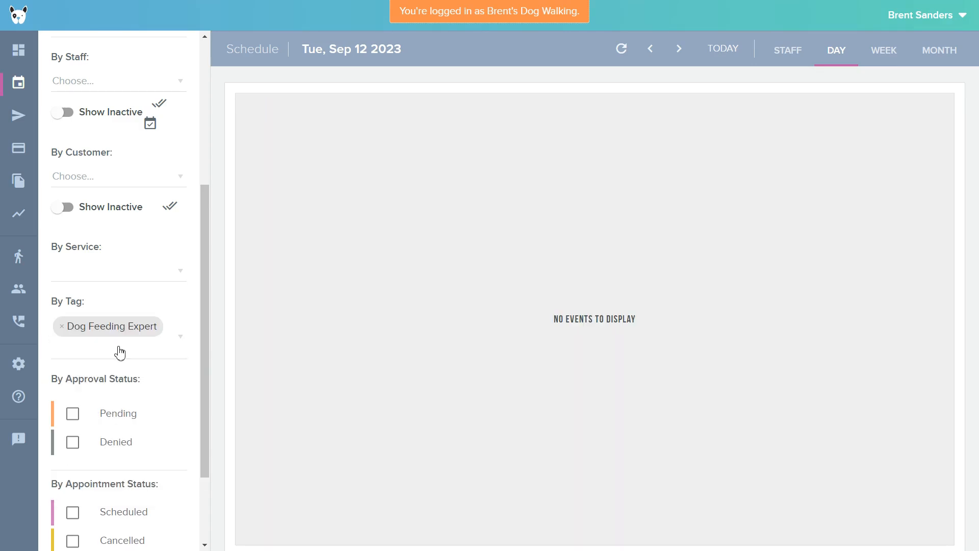
pyautogui.click(61, 326)
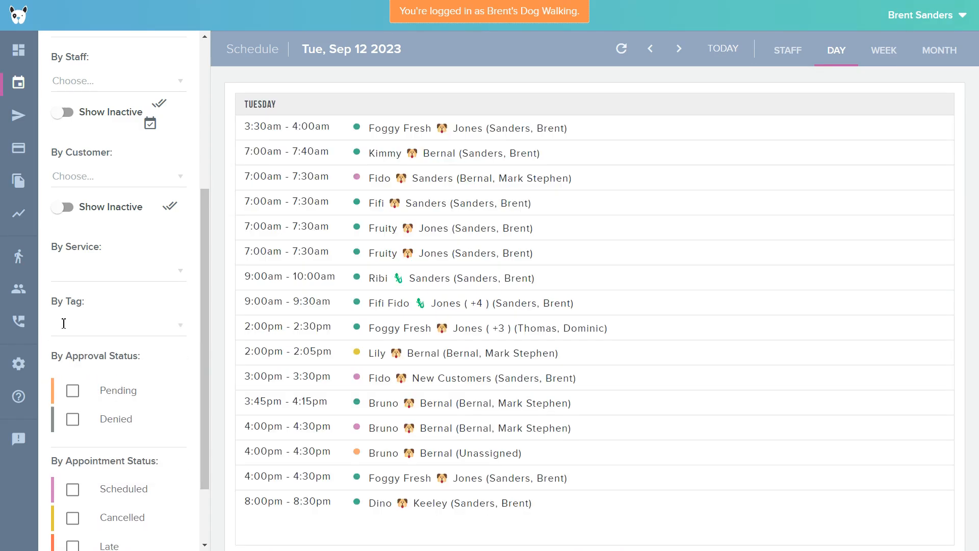
pyautogui.click(67, 328)
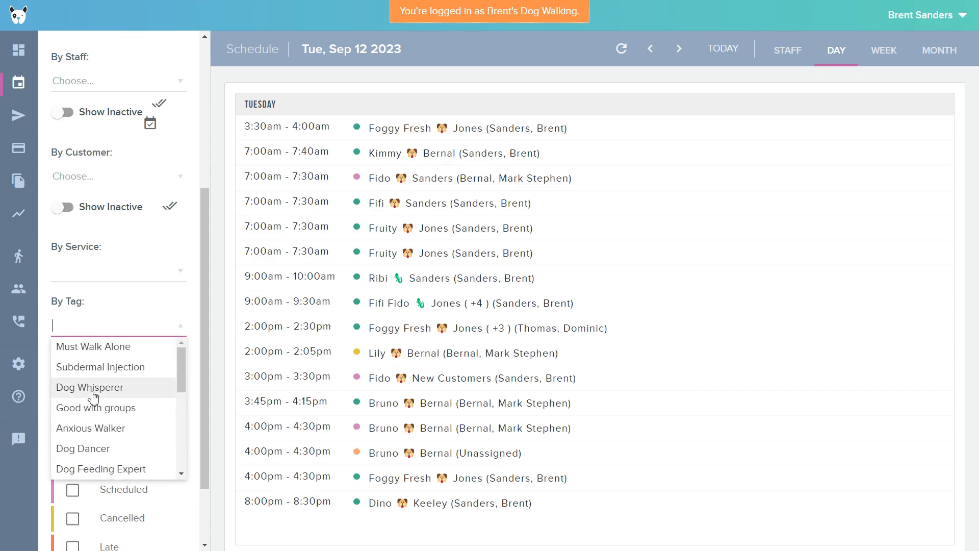
pyautogui.click(190, 251)
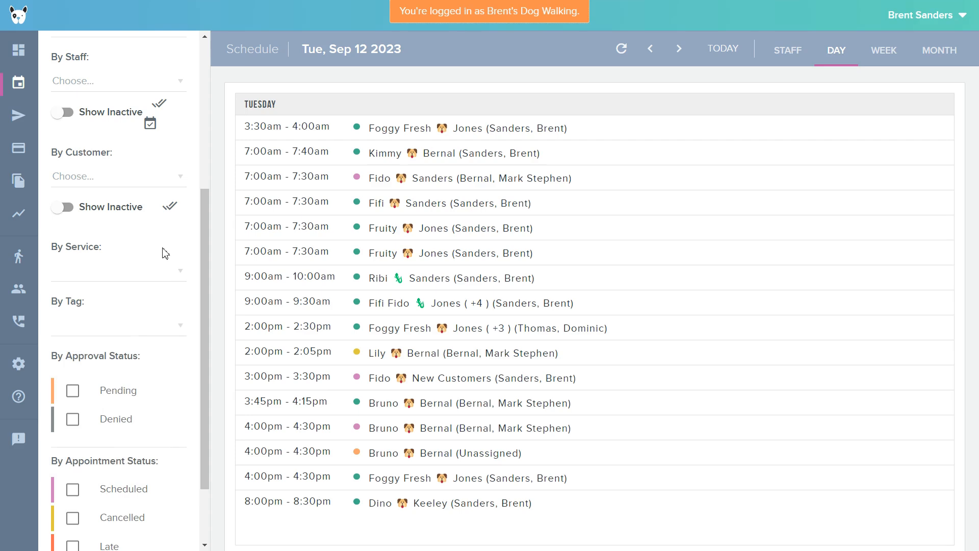
# - Filter the day's appointments by the Pending and Denied approval statuses and clear both filters
pyautogui.scroll(-3, 166, 254)
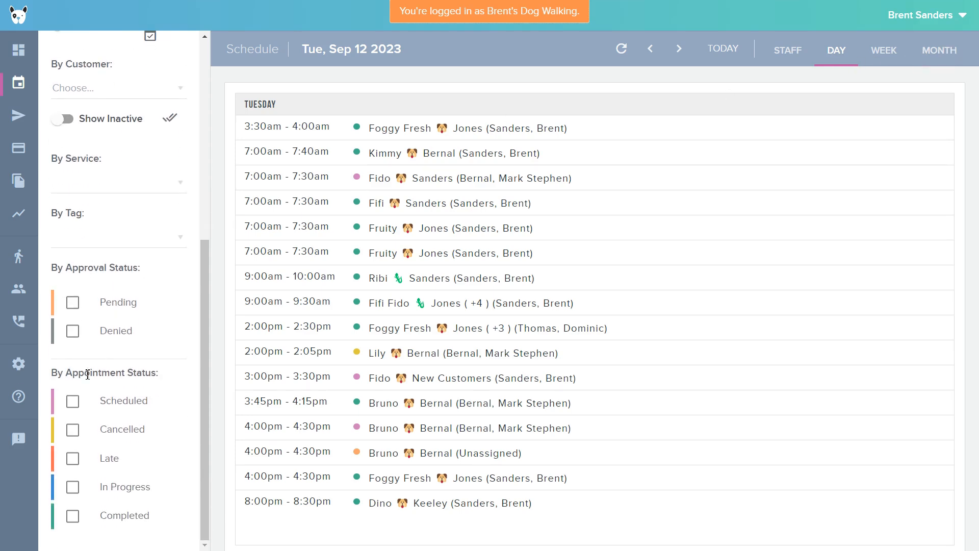
pyautogui.click(73, 304)
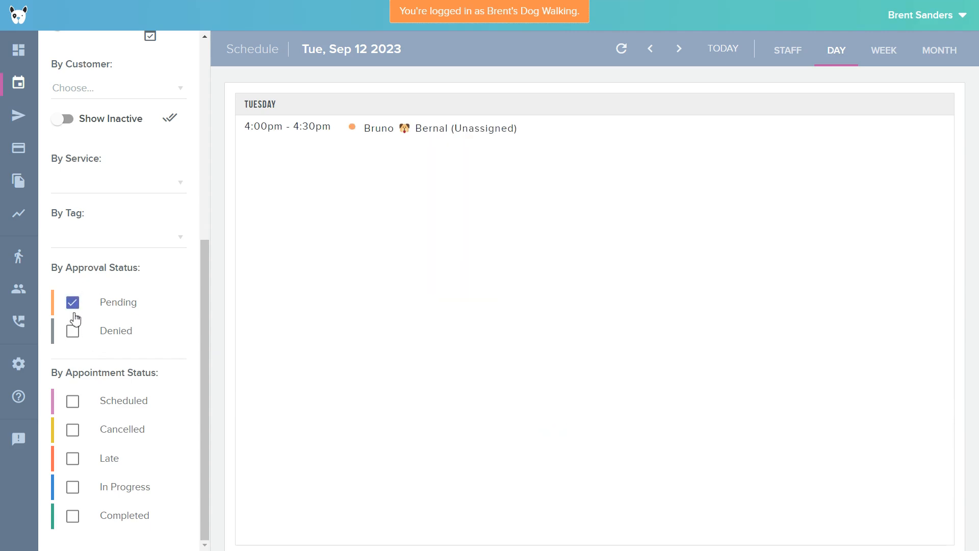
pyautogui.click(72, 332)
pyautogui.click(75, 306)
pyautogui.click(75, 331)
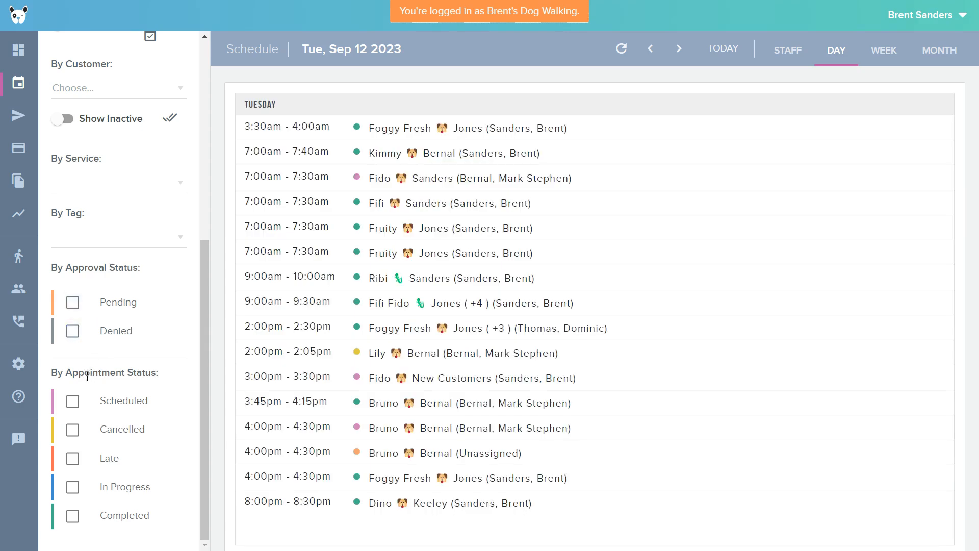
# - Try the Scheduled, Cancelled, Late and In Progress appointment status filters on the day's appointments and clear them all
pyautogui.click(75, 403)
pyautogui.click(76, 403)
pyautogui.click(74, 431)
pyautogui.click(73, 430)
pyautogui.click(73, 459)
pyautogui.click(74, 488)
pyautogui.click(72, 458)
pyautogui.click(74, 488)
# - Start a new appointment for the first customer in the list and add the pet Bruno
pyautogui.scroll(4, 50, 155)
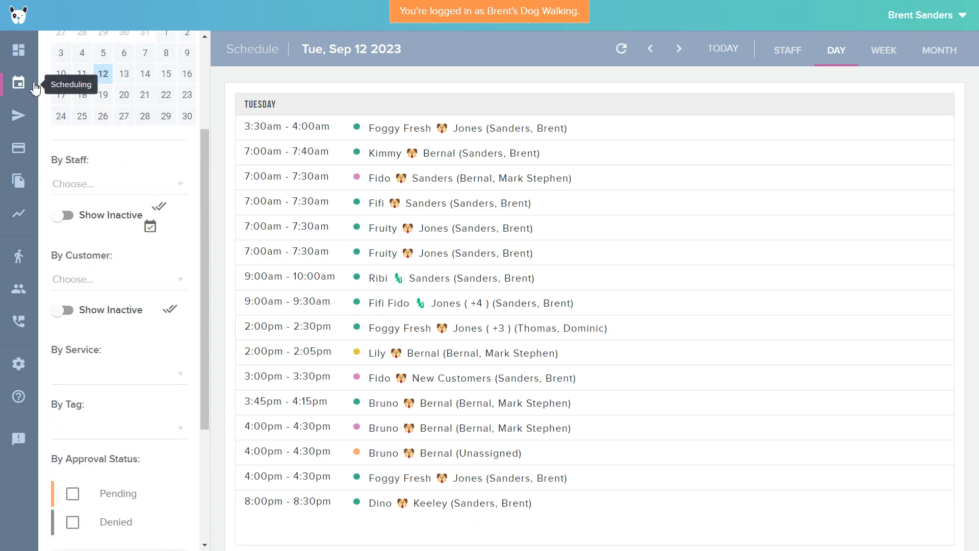
pyautogui.scroll(3, 190, 141)
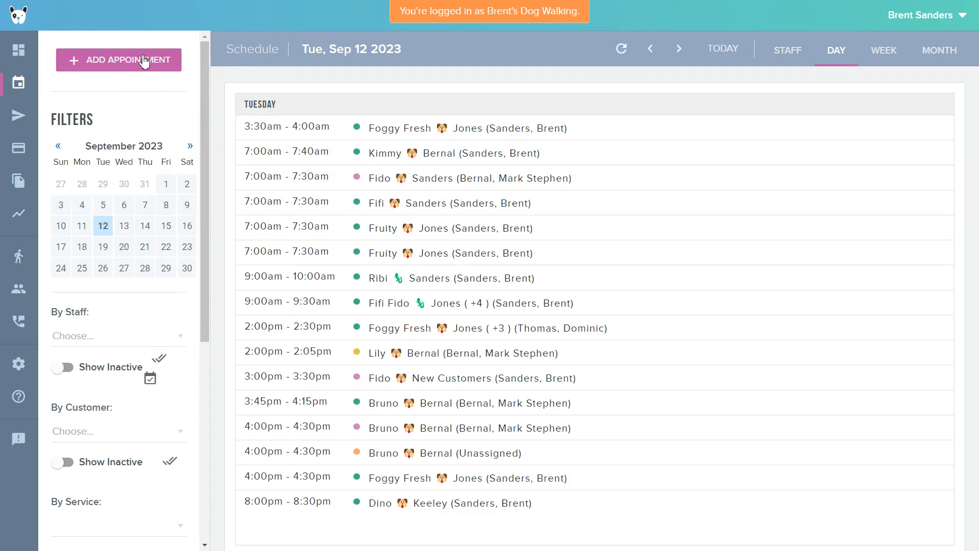
pyautogui.click(113, 67)
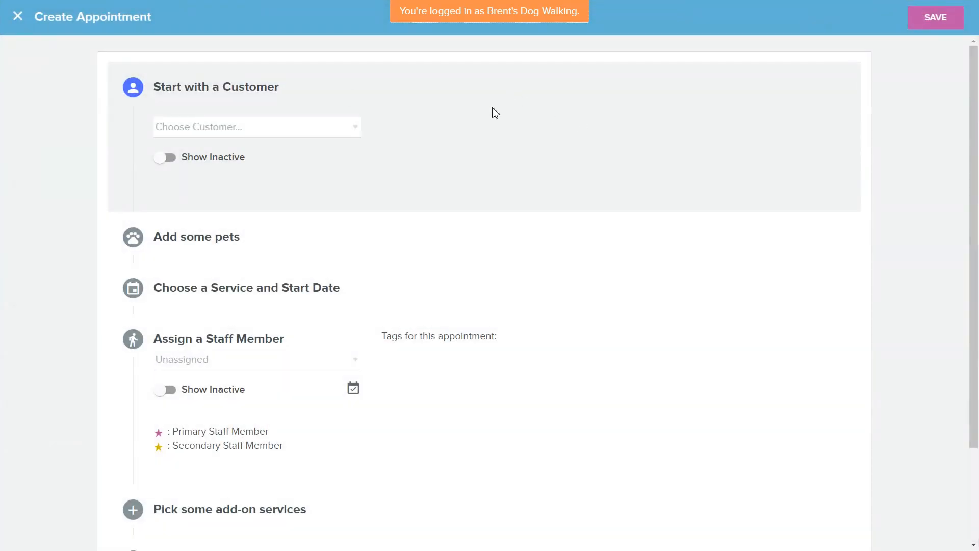
pyautogui.click(304, 129)
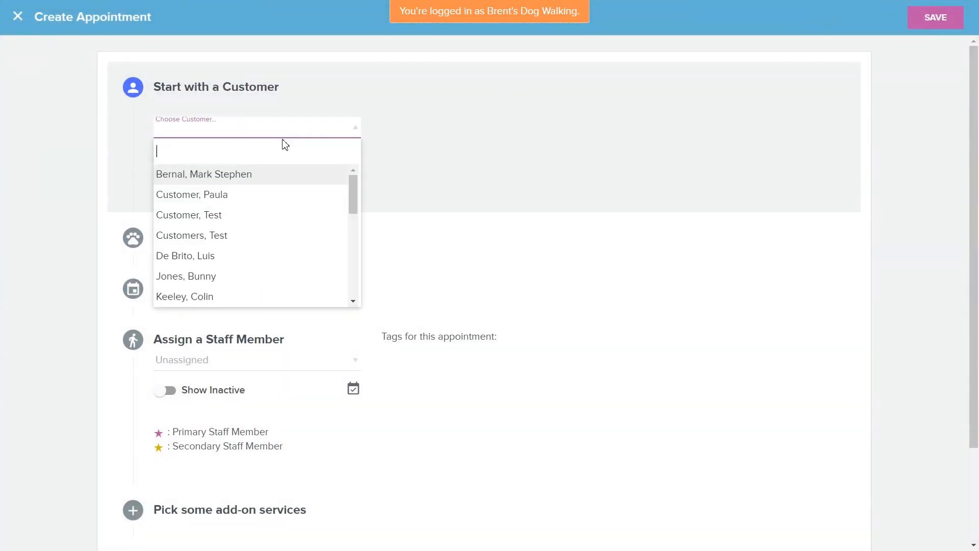
pyautogui.click(206, 182)
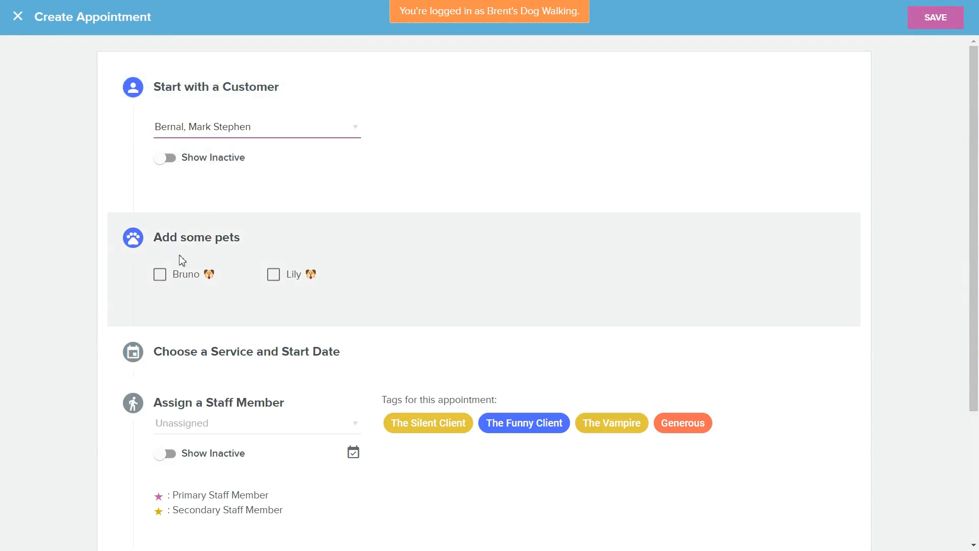
pyautogui.click(161, 275)
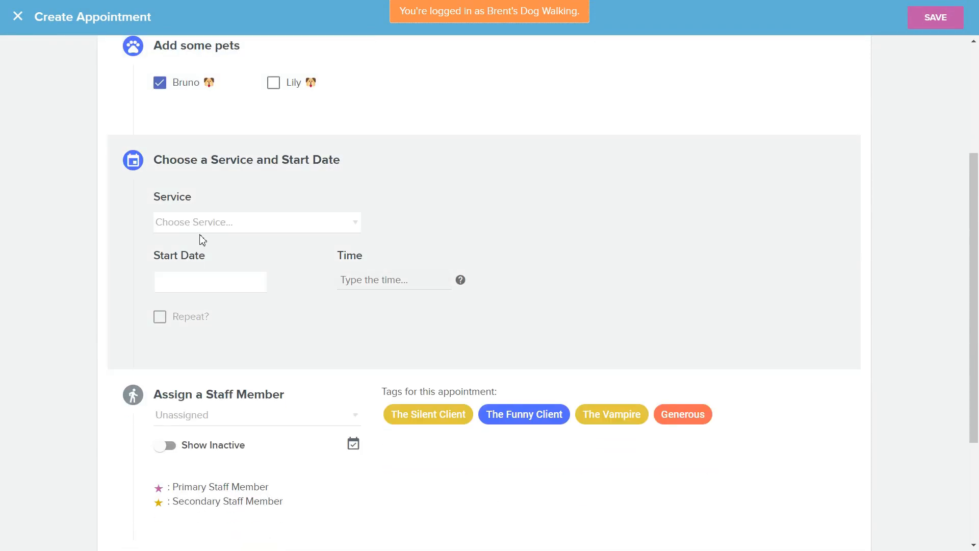
# - Look through the available services and set the appointment's service to 30 Mins Dog Walk
pyautogui.click(201, 227)
pyautogui.scroll(-5, 199, 342)
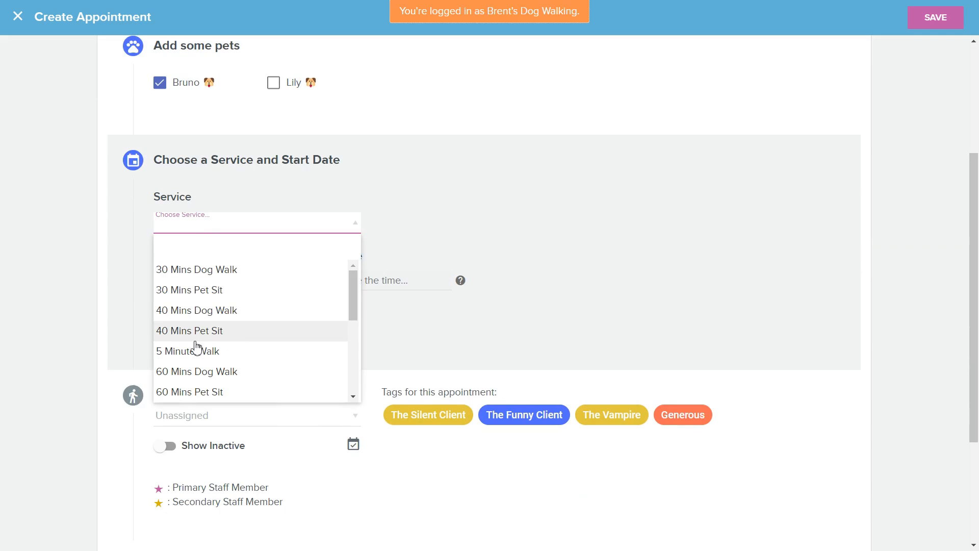
pyautogui.scroll(4, 201, 340)
pyautogui.scroll(1, 201, 317)
pyautogui.click(206, 270)
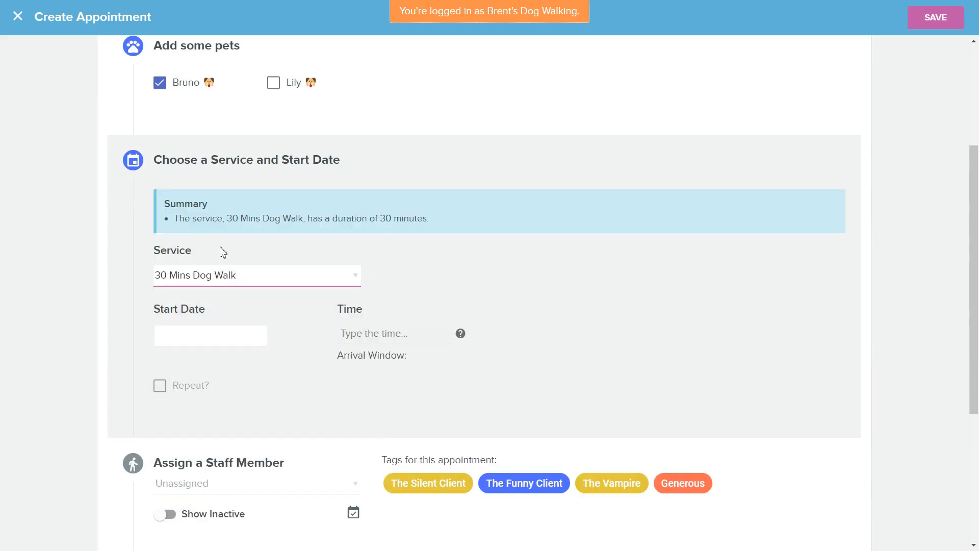
# - Set the appointment's start date to 09/13/2023 and time to 8am, and check its summary and arrival window
pyautogui.scroll(-3, 210, 224)
pyautogui.click(211, 146)
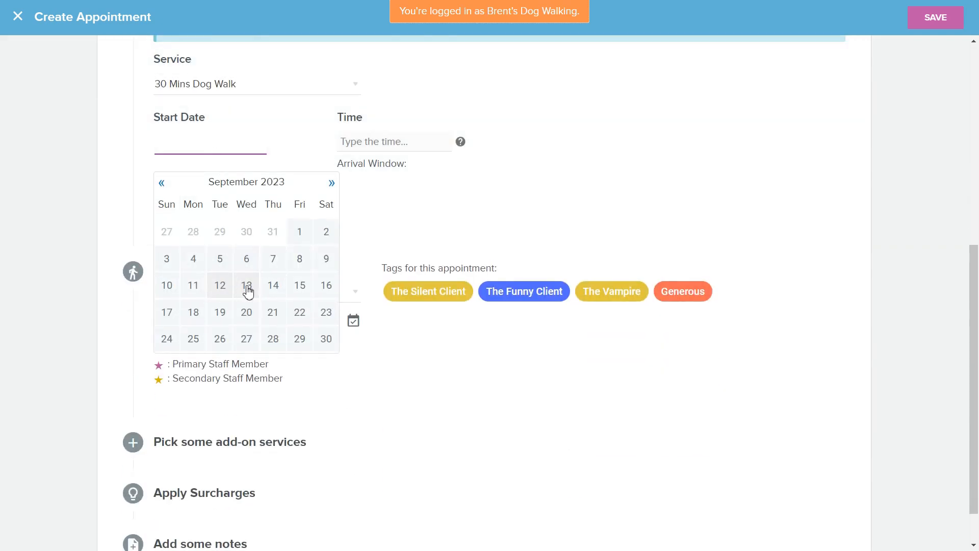
pyautogui.click(247, 286)
pyautogui.click(406, 156)
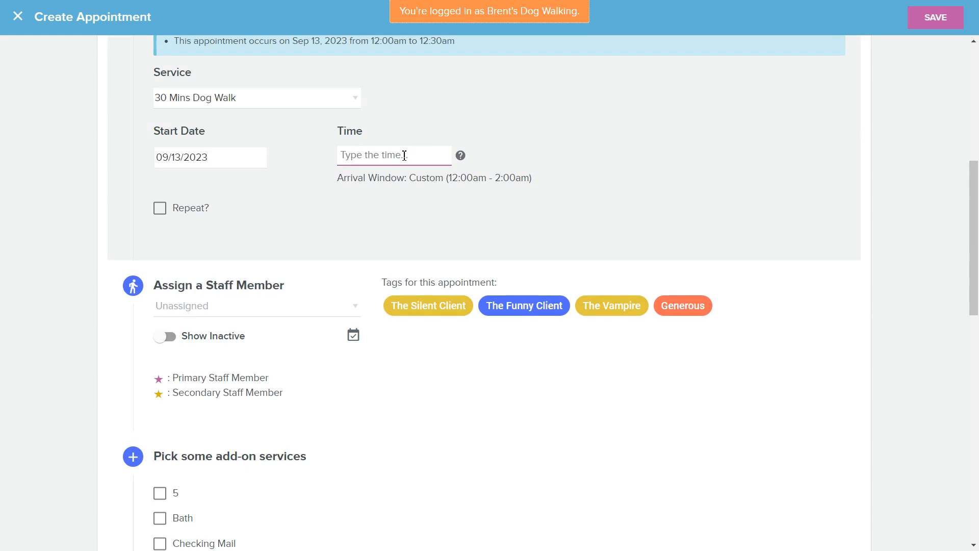
pyautogui.write('8am')
pyautogui.press('Tab')
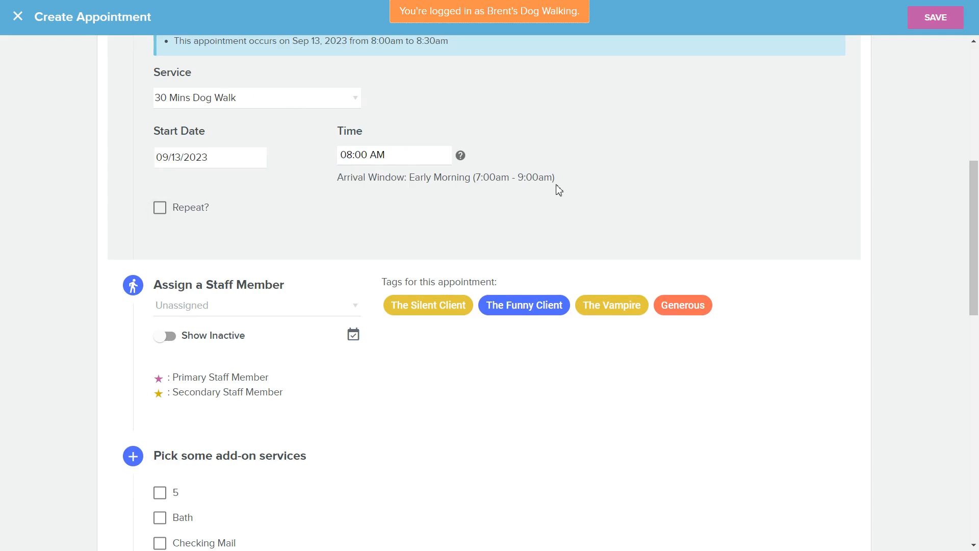
pyautogui.scroll(3, 528, 181)
pyautogui.moveTo(356, 169); pyautogui.dragTo(450, 175)
pyautogui.click(545, 192)
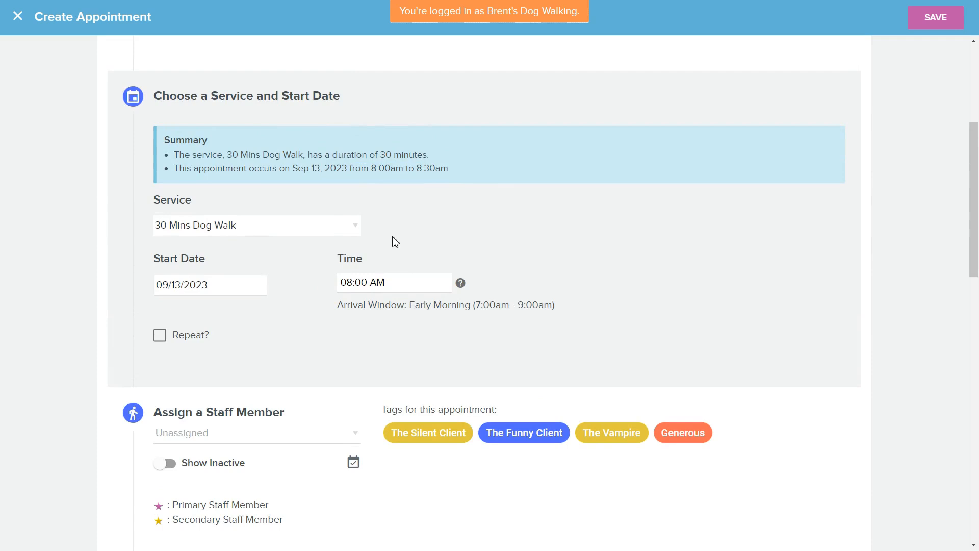
# - Assign the first listed staff member to the dog walk appointment
pyautogui.scroll(-1, 337, 291)
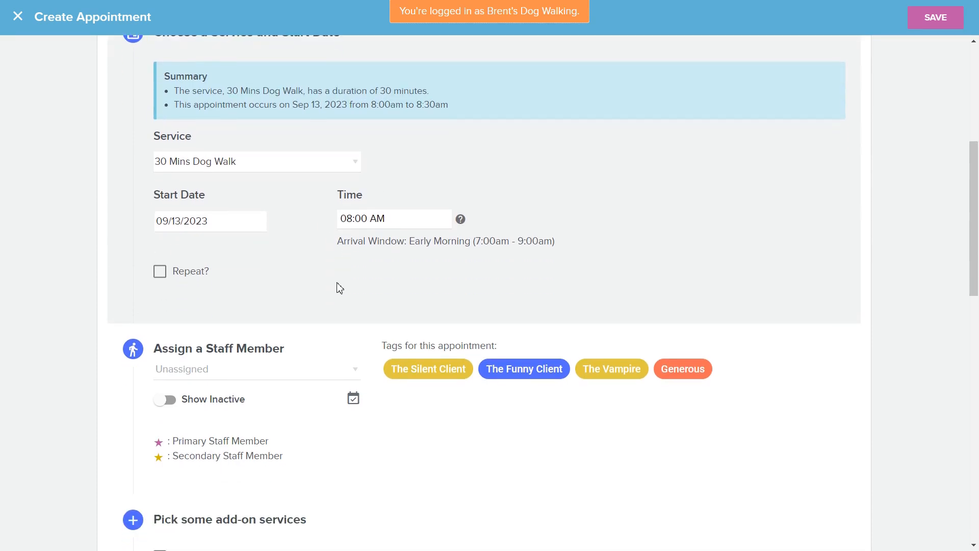
pyautogui.scroll(-2, 272, 262)
pyautogui.click(270, 247)
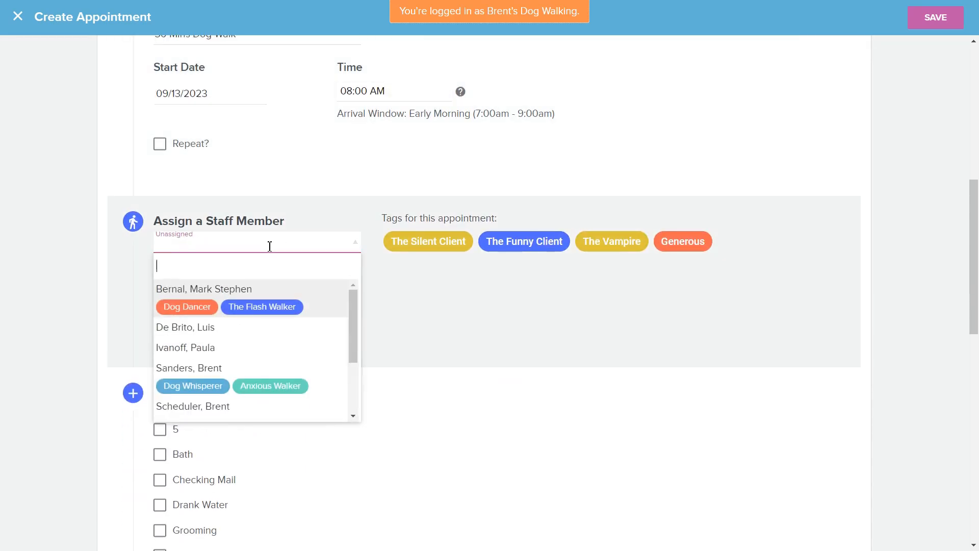
pyautogui.click(300, 311)
# - Review the appointment's add-on services, surcharges, and customer and business notes fields
pyautogui.scroll(-4, 293, 270)
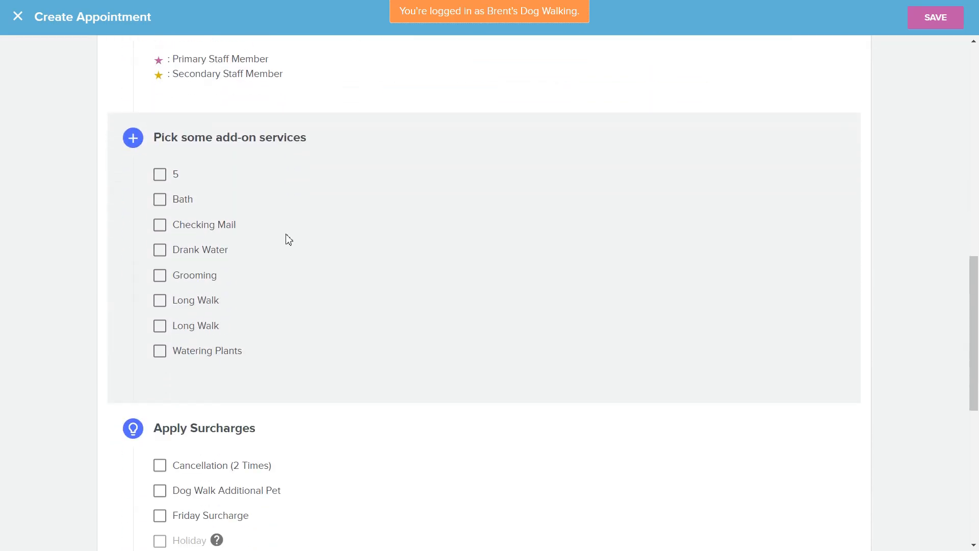
pyautogui.scroll(-3, 222, 202)
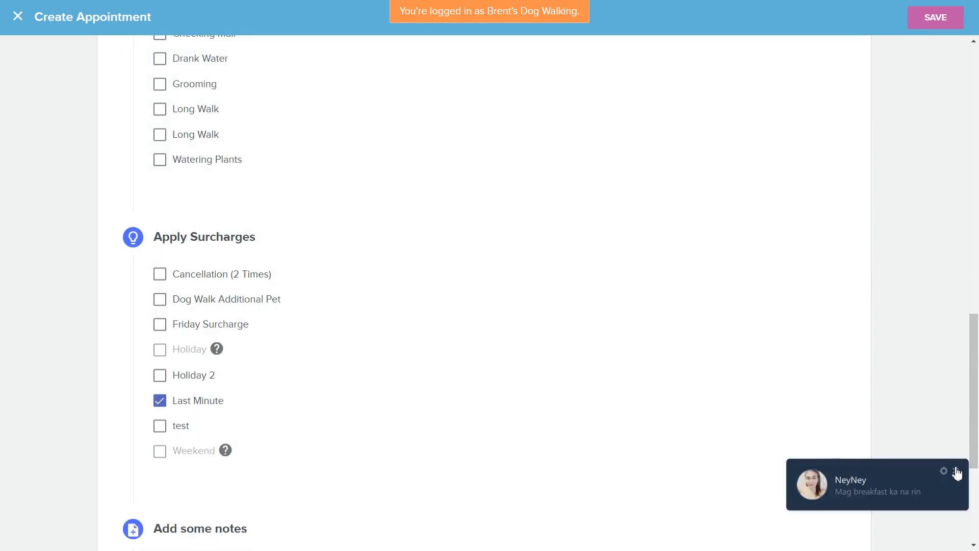
pyautogui.click(956, 470)
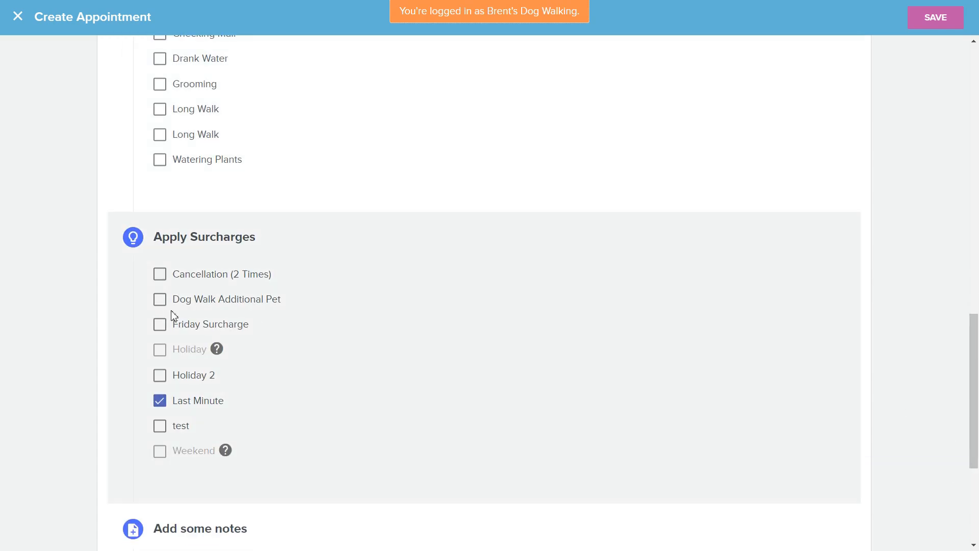
pyautogui.scroll(-2, 184, 279)
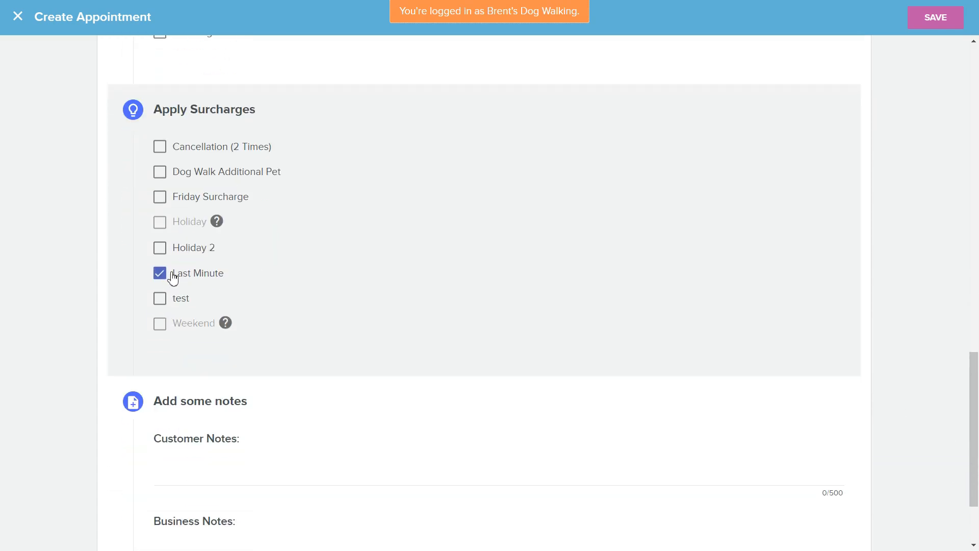
pyautogui.scroll(-2, 199, 266)
pyautogui.click(211, 364)
pyautogui.click(199, 445)
pyautogui.scroll(15, 726, 114)
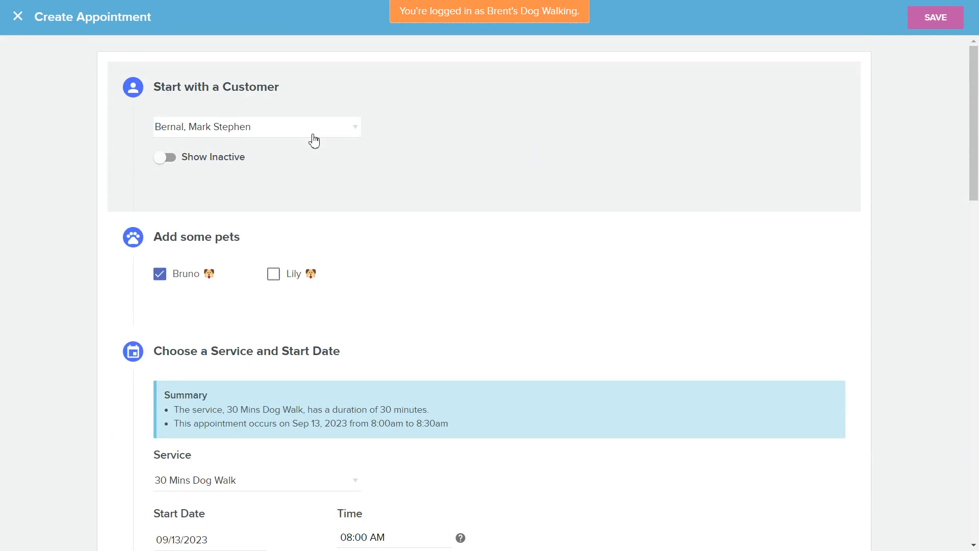
# - Check the new appointment's save confirmation options, close them without saving and discard the appointment
pyautogui.click(916, 15)
pyautogui.click(935, 23)
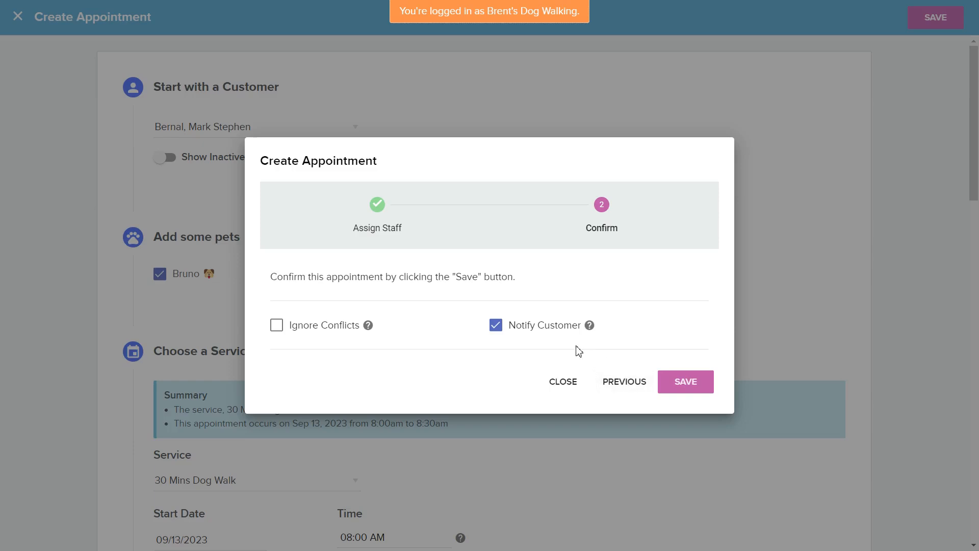
pyautogui.click(568, 384)
pyautogui.click(18, 17)
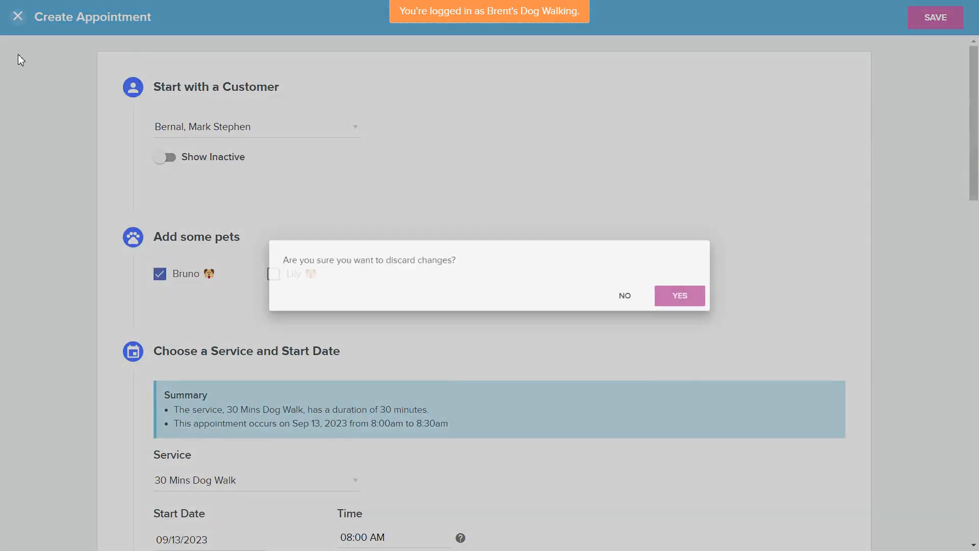
pyautogui.click(700, 299)
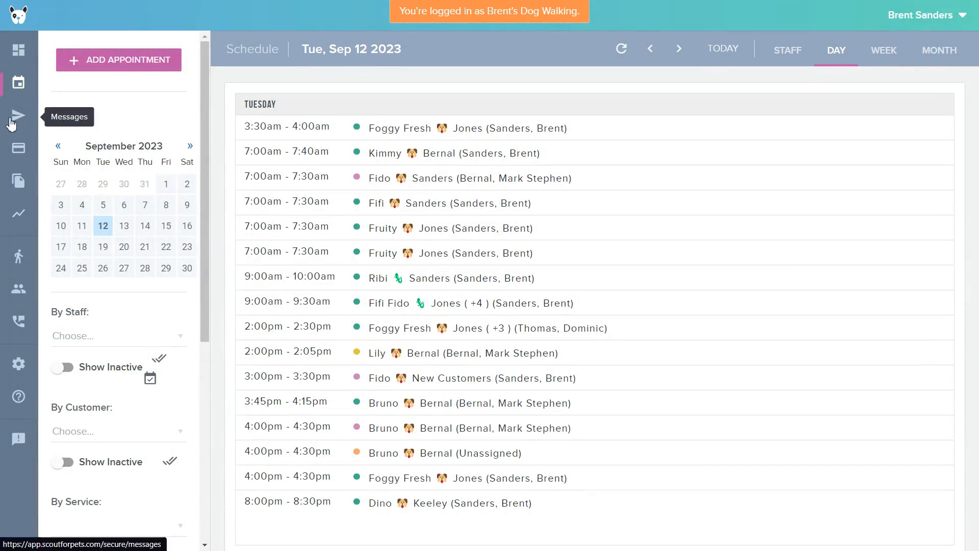
# - Start a new customer message from the Messages section and title it Test
pyautogui.click(15, 122)
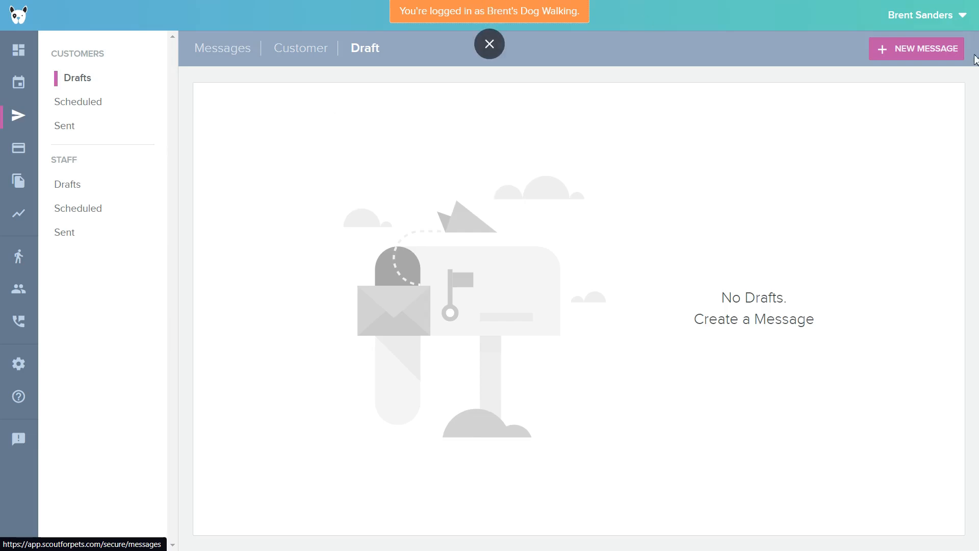
pyautogui.click(898, 57)
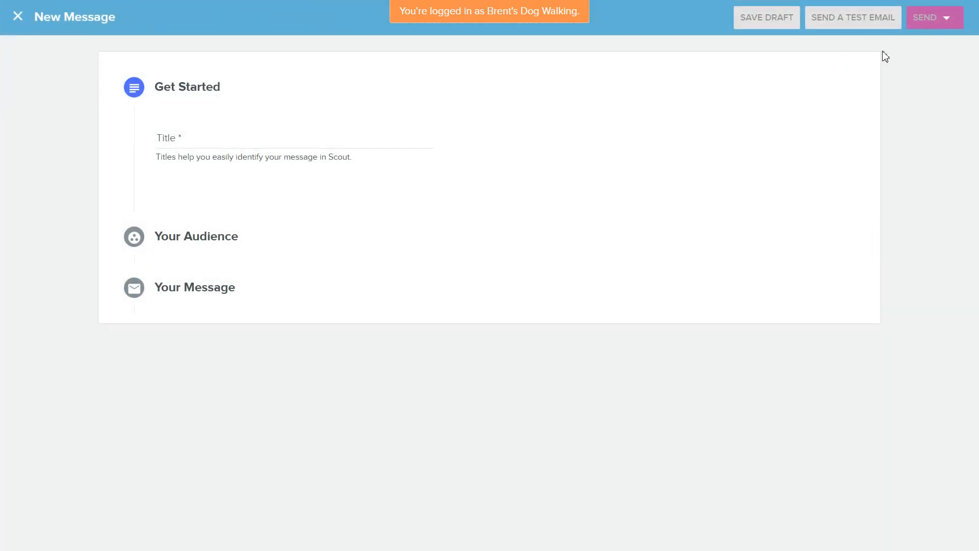
pyautogui.click(228, 145)
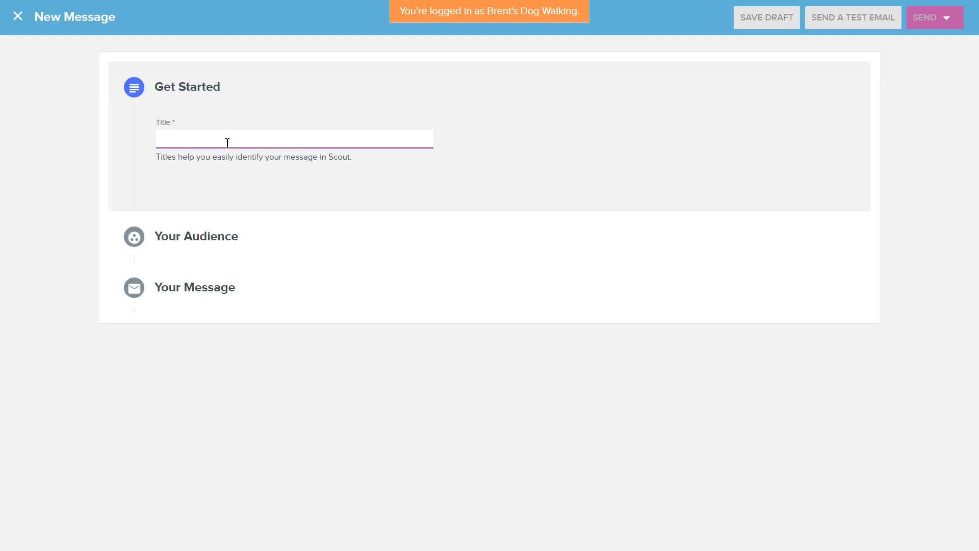
pyautogui.write('Test')
# - Look over the message's audience options and try selecting and deselecting all customers as recipients
pyautogui.scroll(-1, 213, 148)
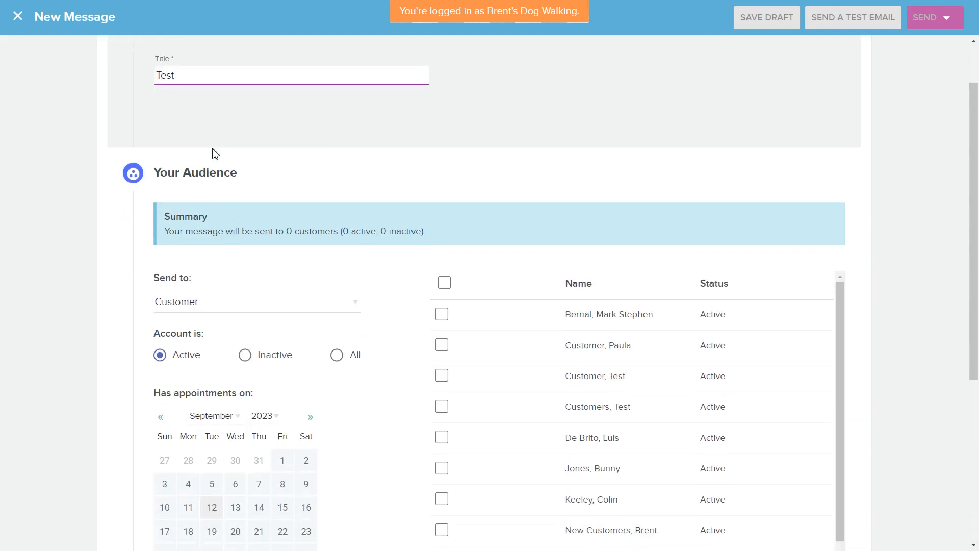
pyautogui.scroll(-2, 234, 181)
pyautogui.scroll(2, 245, 197)
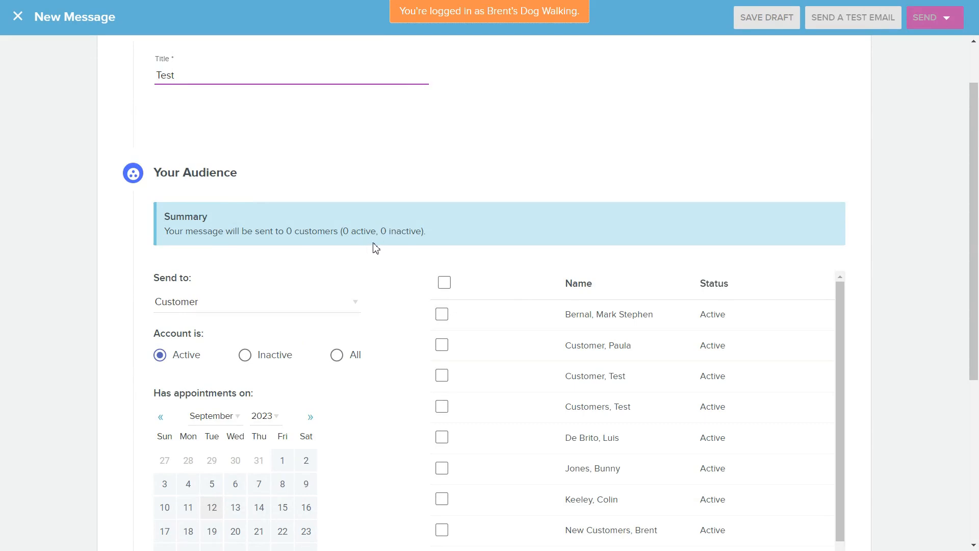
pyautogui.scroll(-1, 376, 248)
pyautogui.click(448, 221)
pyautogui.click(449, 223)
pyautogui.click(449, 225)
pyautogui.click(448, 227)
# - Select the first four active customers in the audience list as recipients
pyautogui.click(442, 250)
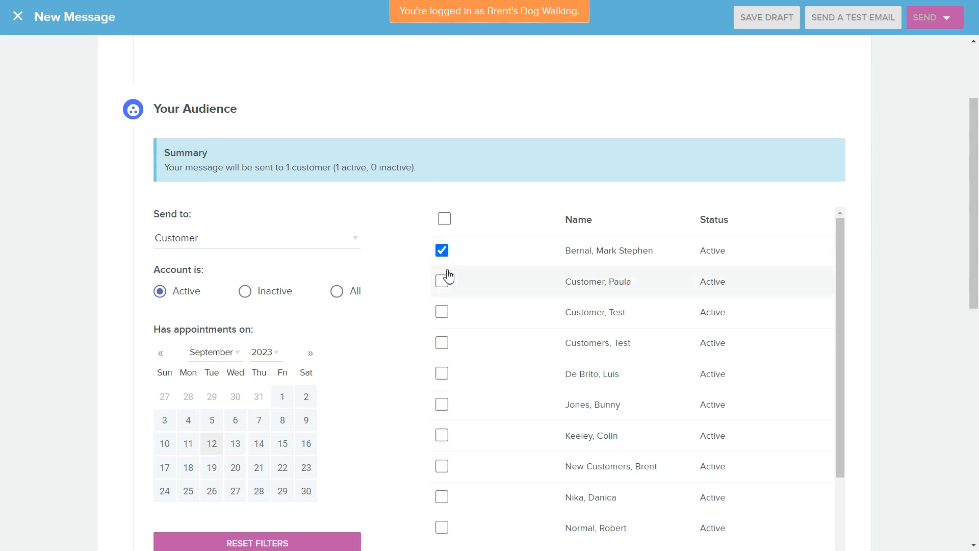
pyautogui.click(443, 282)
pyautogui.click(443, 313)
pyautogui.click(443, 343)
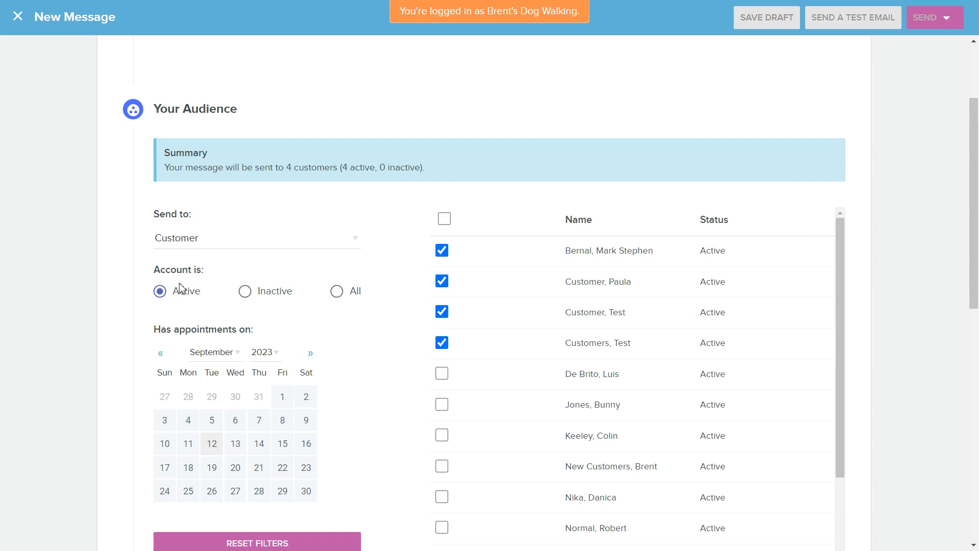
# - Try filtering the audience by appointments on September 12 to 13, 2023, and reset the filters
pyautogui.scroll(-1, 179, 288)
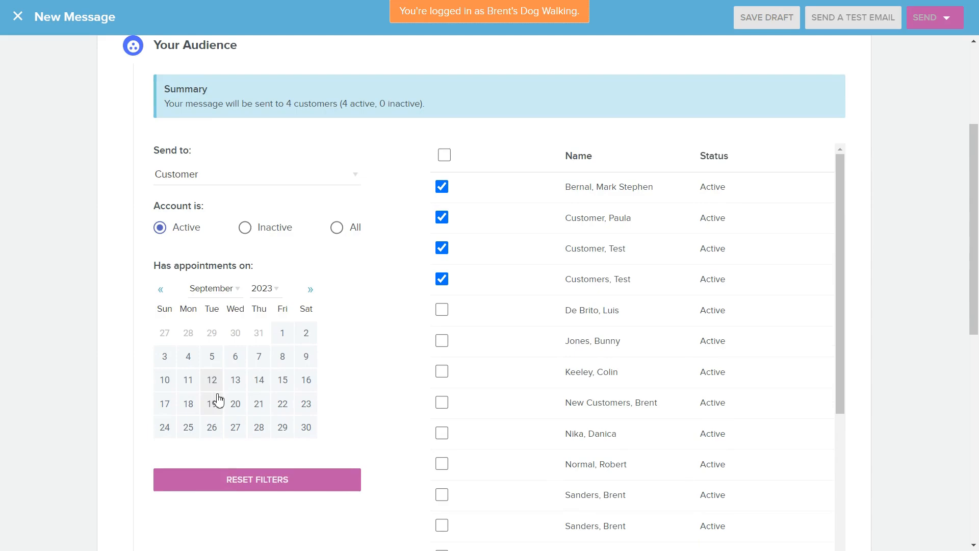
pyautogui.click(235, 382)
pyautogui.click(216, 383)
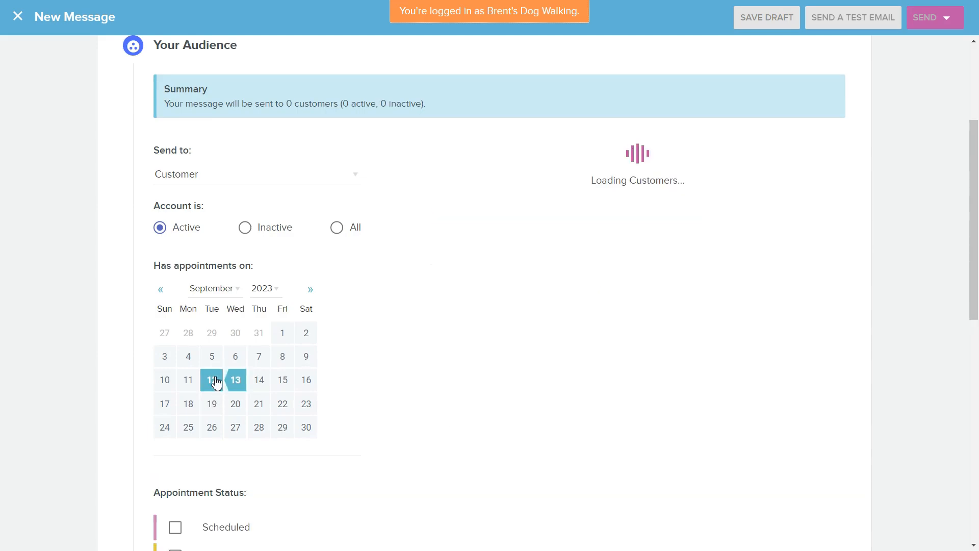
pyautogui.click(238, 383)
pyautogui.click(219, 383)
pyautogui.click(240, 383)
pyautogui.click(242, 474)
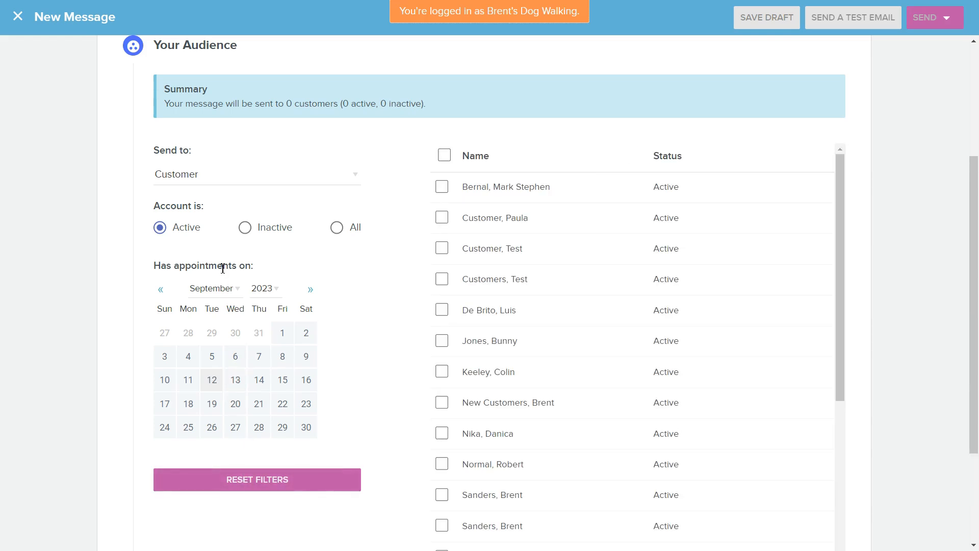
# - Check the recipient types the message can be sent to and browse the full list of active customers
pyautogui.click(278, 175)
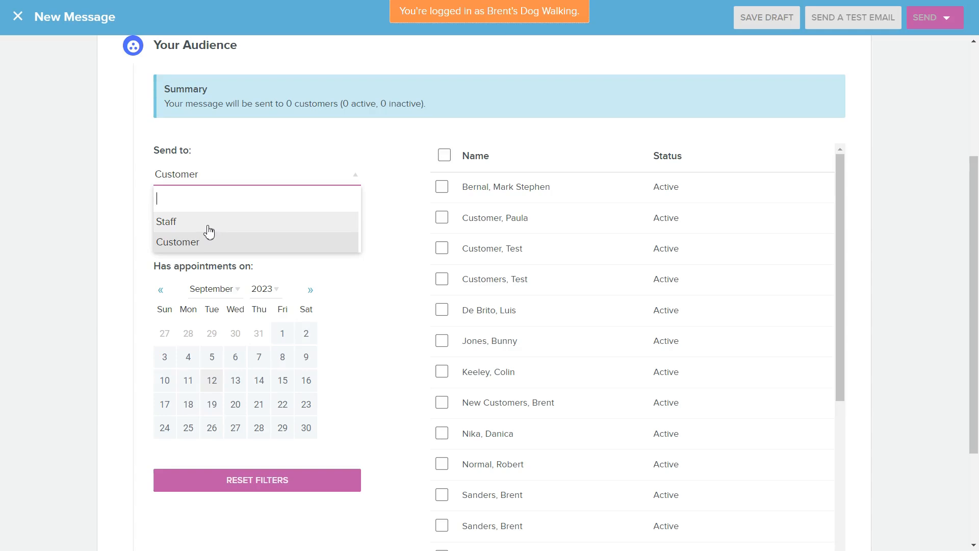
pyautogui.click(107, 210)
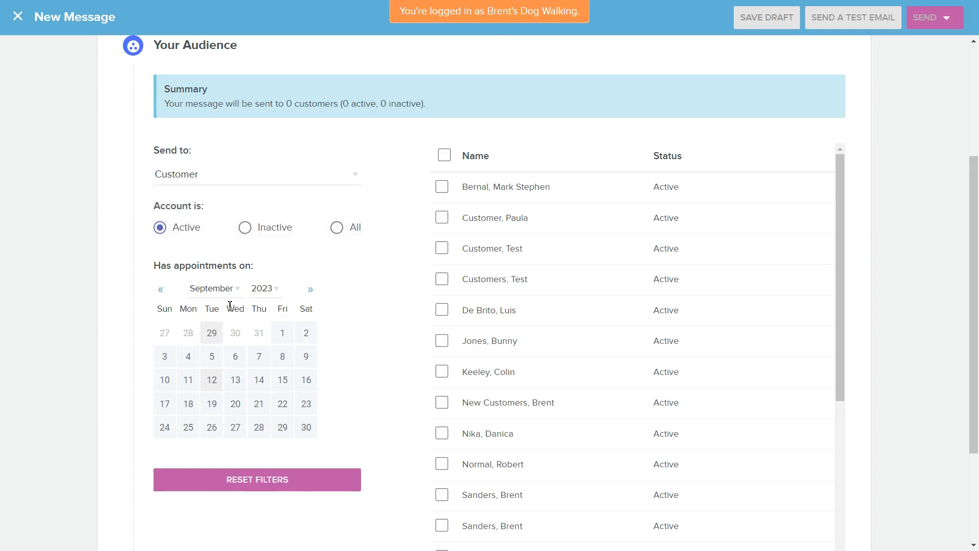
pyautogui.scroll(-3, 284, 278)
pyautogui.scroll(-3, 525, 204)
pyautogui.scroll(3, 525, 205)
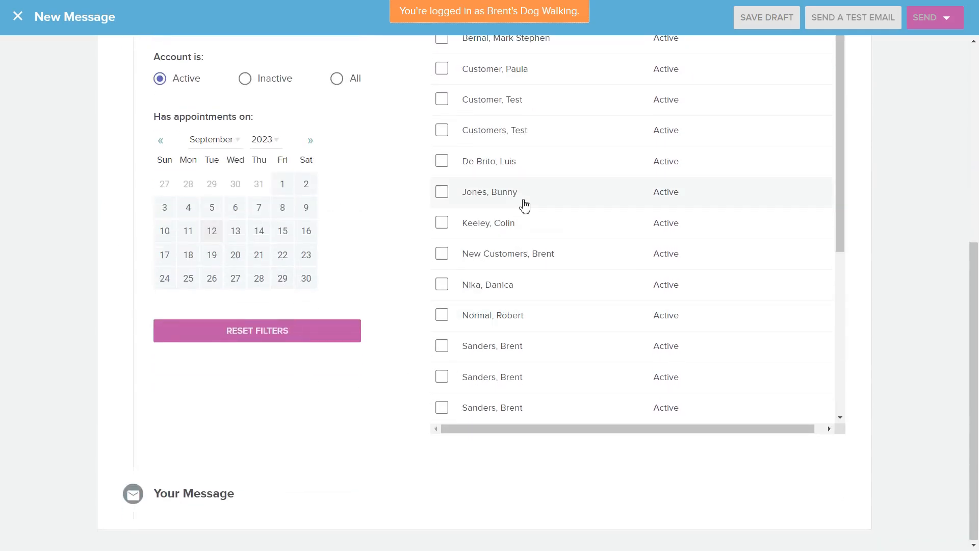
pyautogui.scroll(4, 737, 221)
pyautogui.scroll(-8, 805, 227)
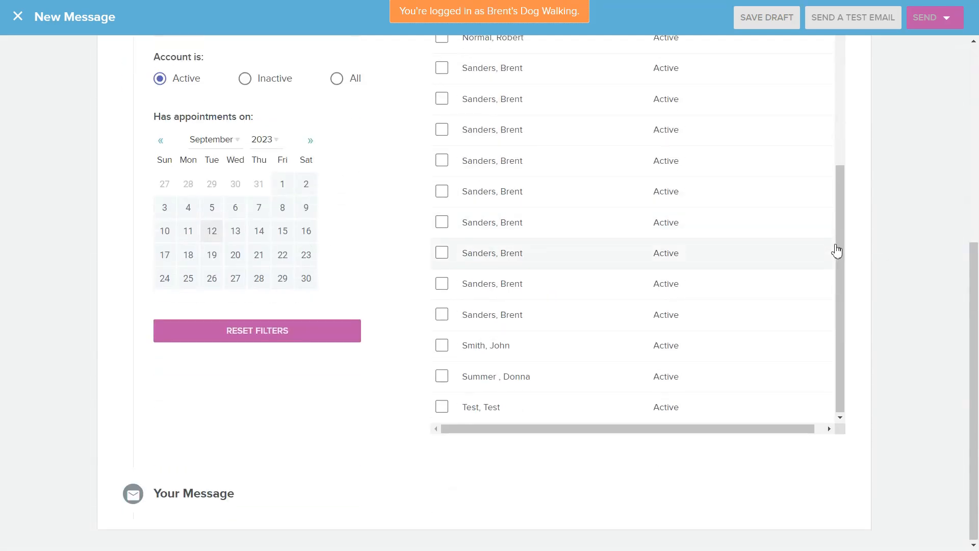
# - Filter the audience to customers with appointments from September 12 to 14, 2023, and select the first one as recipient
pyautogui.click(214, 236)
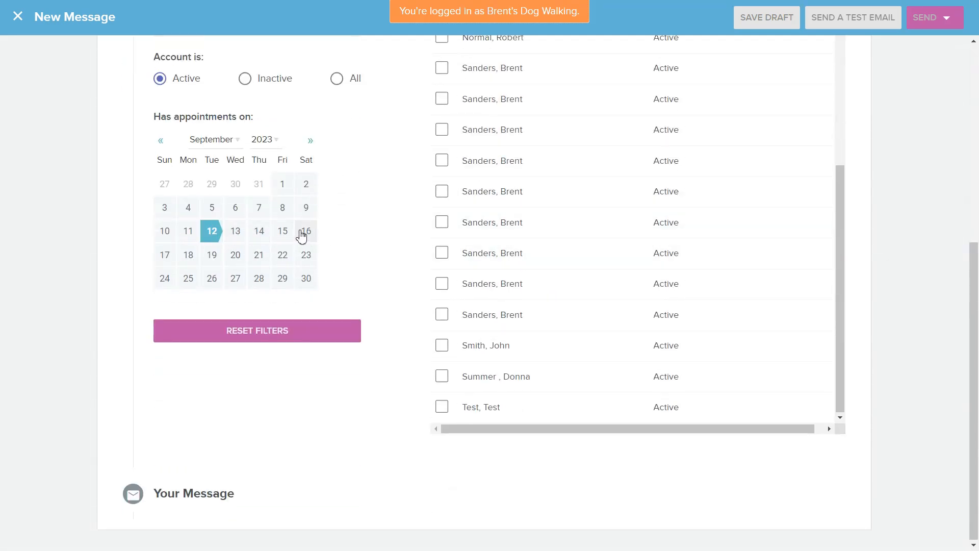
pyautogui.click(258, 235)
pyautogui.scroll(-8, 286, 314)
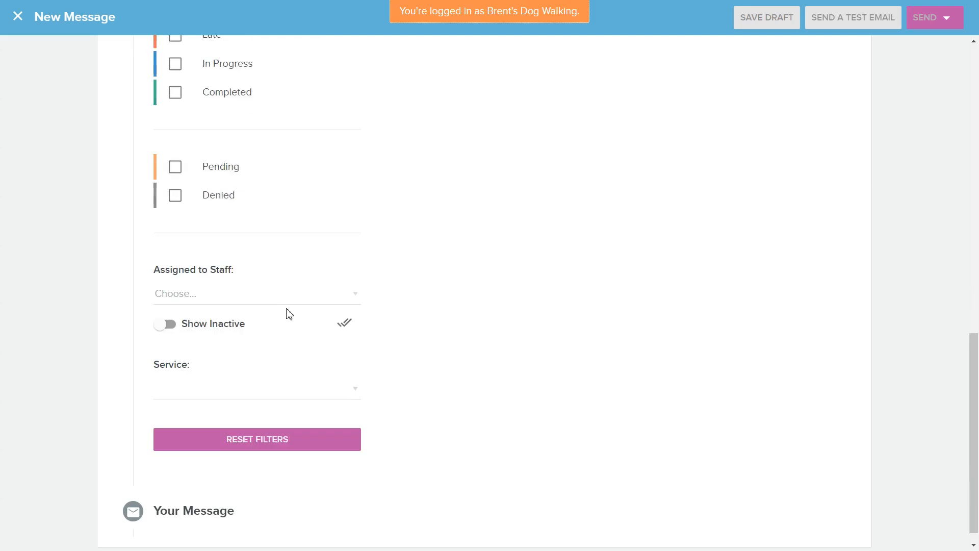
pyautogui.scroll(8, 289, 314)
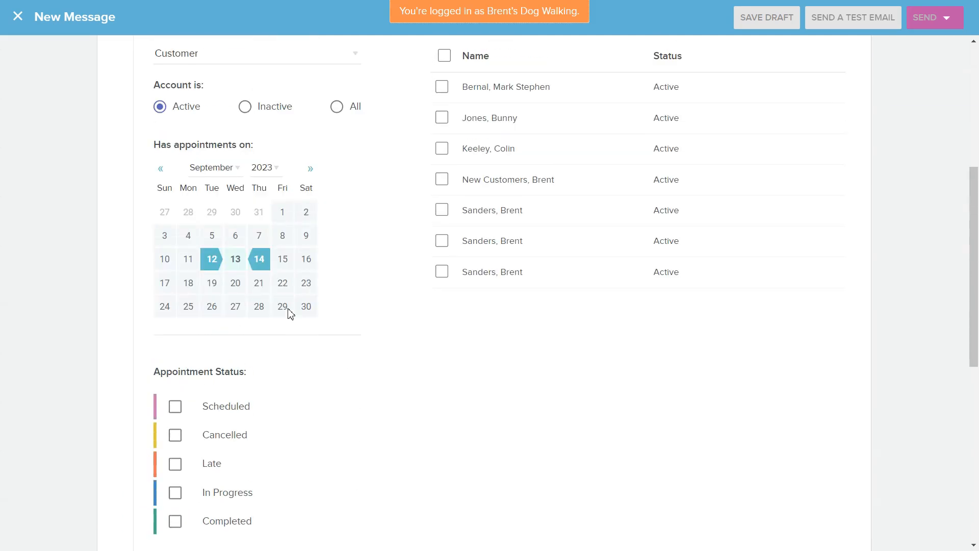
pyautogui.scroll(3, 289, 312)
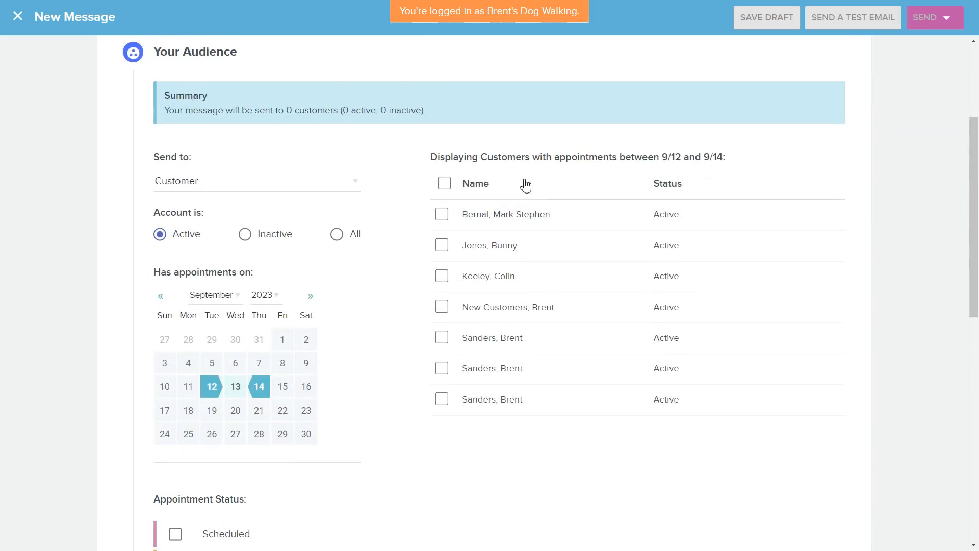
pyautogui.click(441, 214)
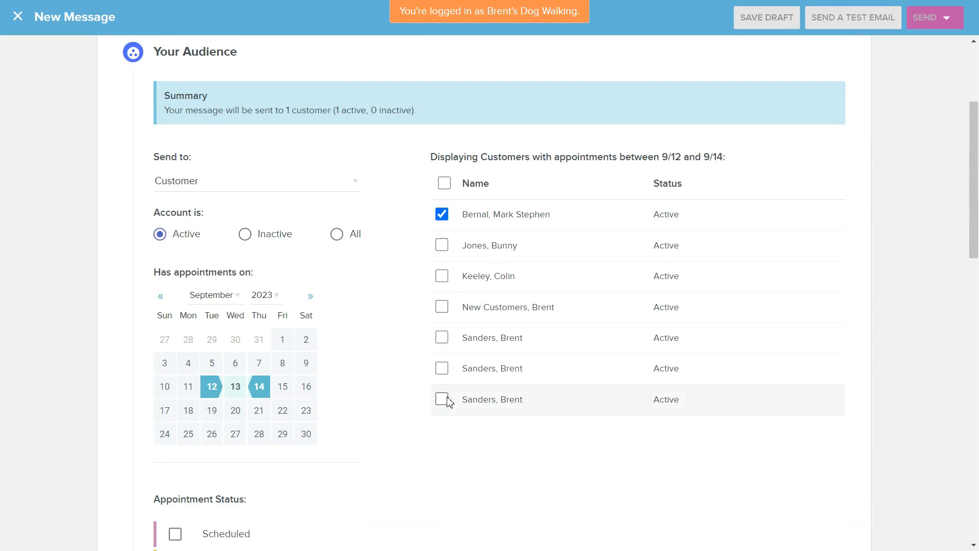
# - Examine the message's subject field and body editor
pyautogui.scroll(-12, 441, 250)
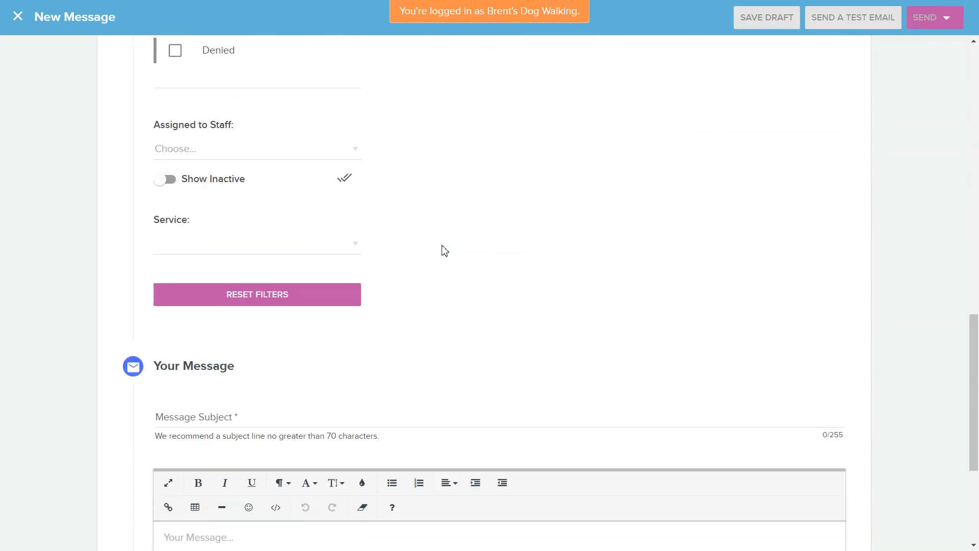
pyautogui.scroll(-4, 271, 192)
pyautogui.click(271, 193)
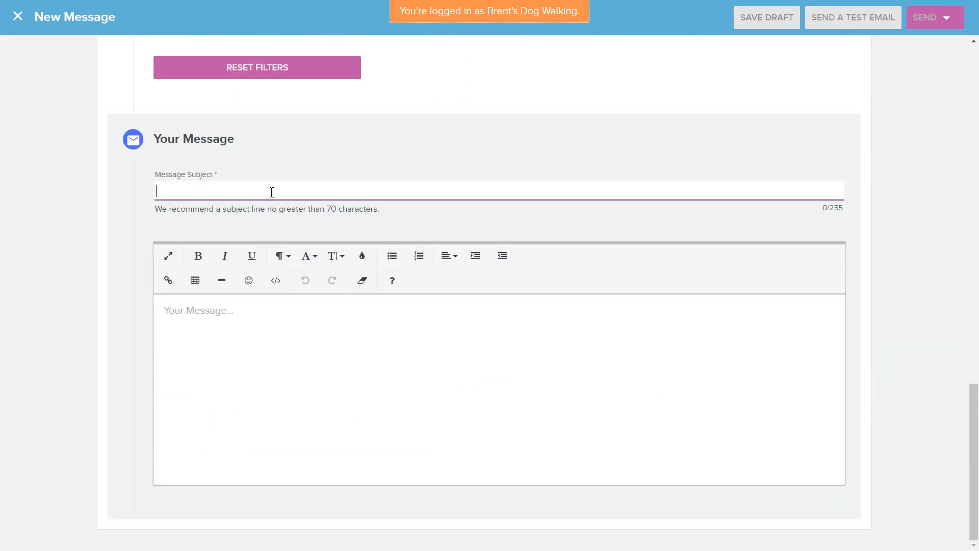
pyautogui.click(263, 313)
pyautogui.click(240, 162)
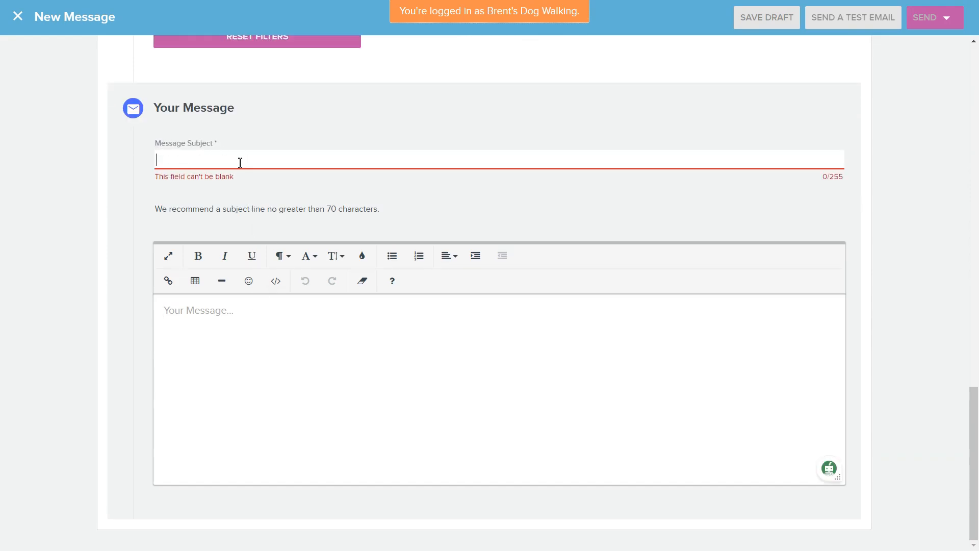
pyautogui.click(235, 319)
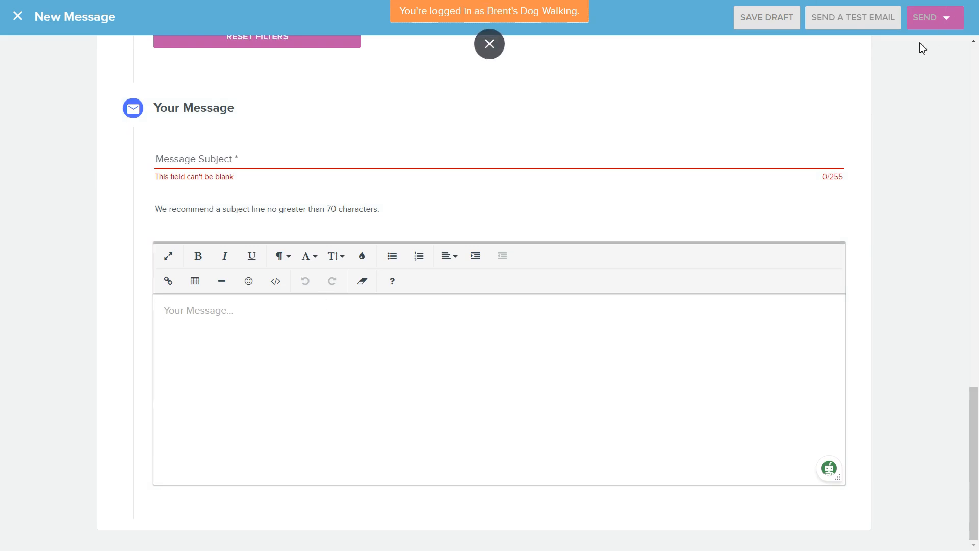
# - Close the new message and discard its changes
pyautogui.scroll(10, 739, 169)
pyautogui.scroll(10, 739, 170)
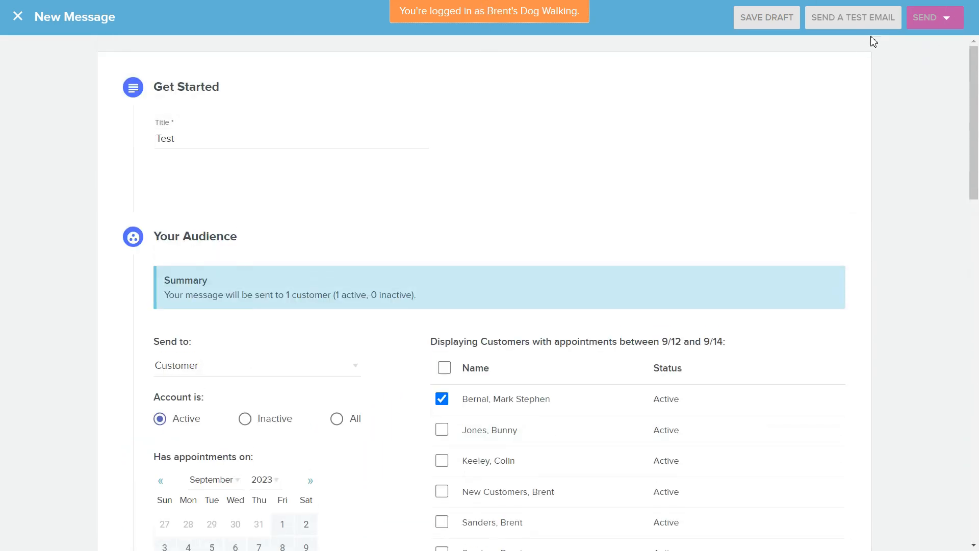
pyautogui.click(17, 16)
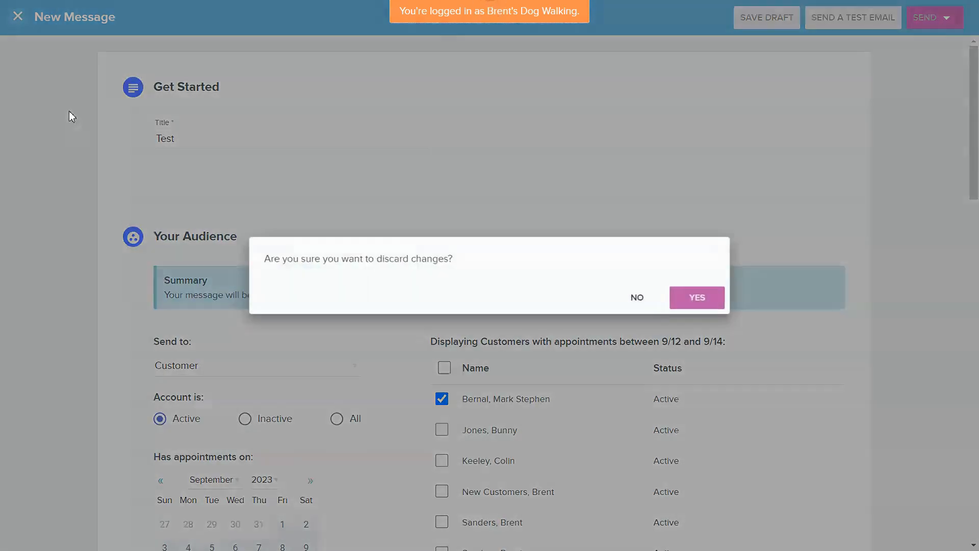
pyautogui.click(697, 297)
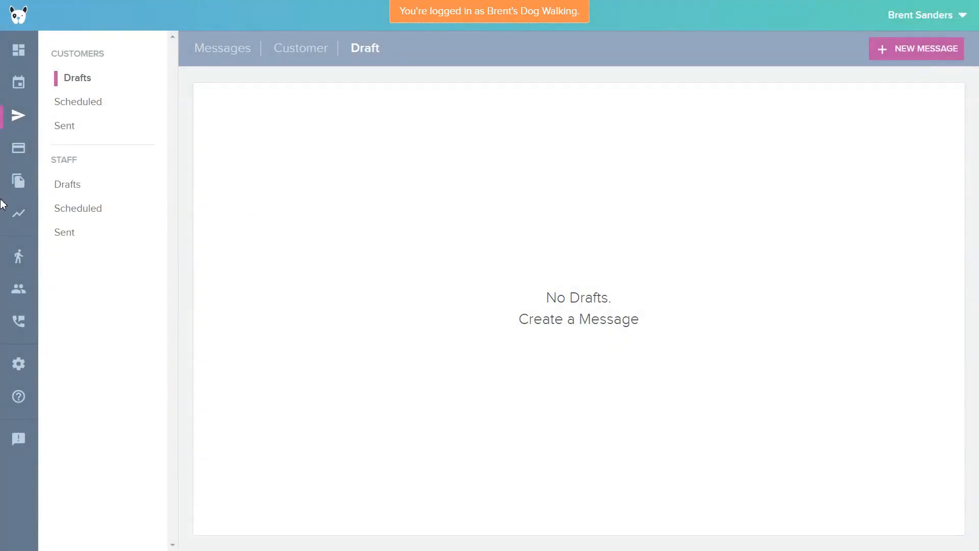
# - Examine the billing overview's total billed chart and the billing history list
pyautogui.click(17, 153)
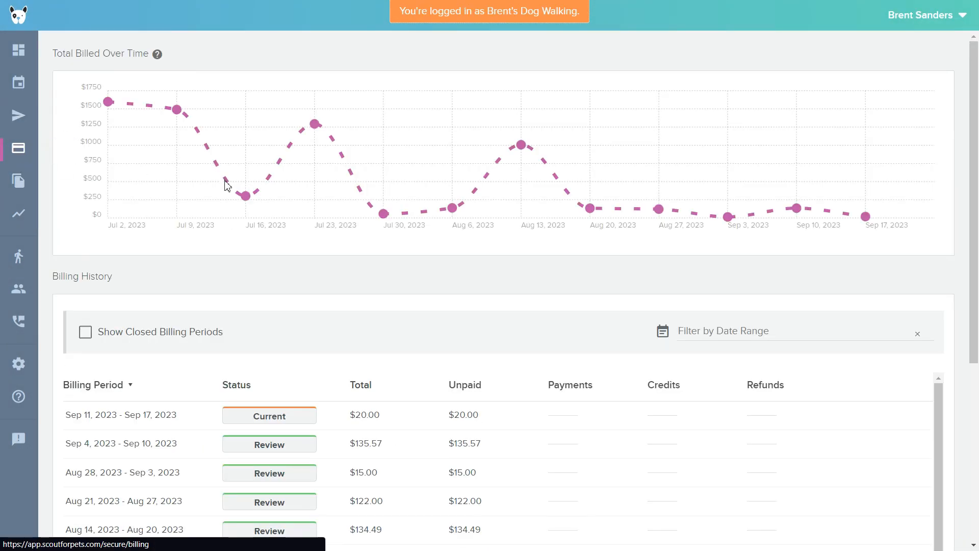
pyautogui.scroll(-5, 225, 185)
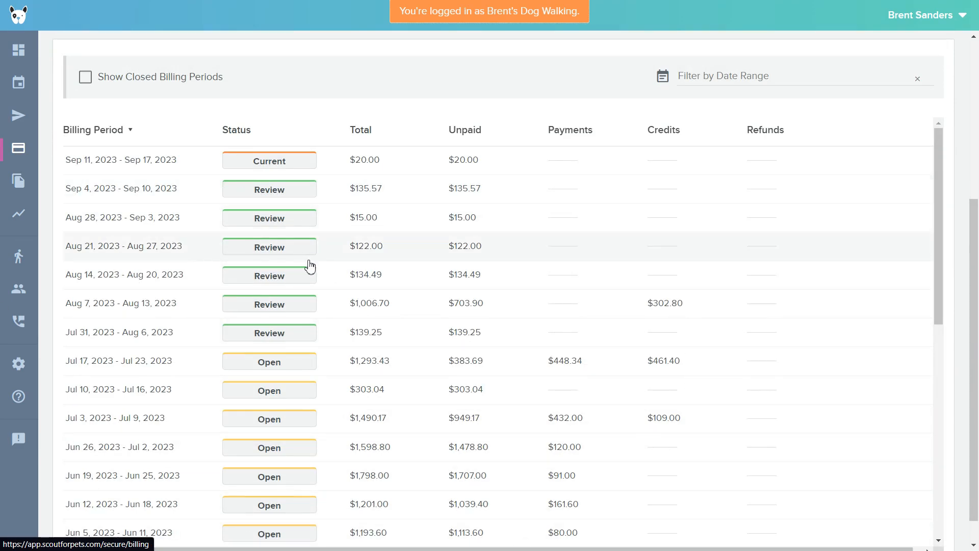
pyautogui.scroll(5, 310, 266)
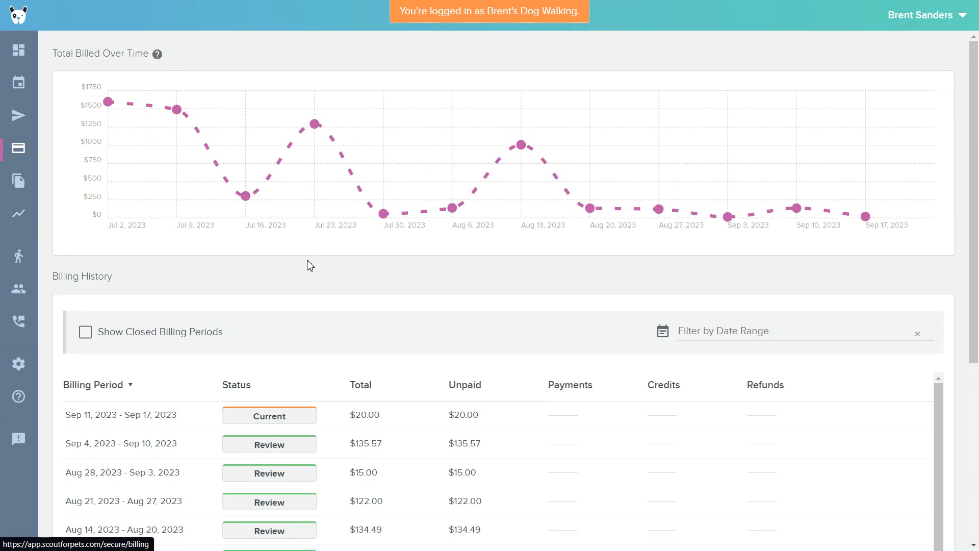
pyautogui.scroll(-2, 310, 266)
pyautogui.scroll(-1, 114, 280)
pyautogui.scroll(1, 127, 296)
pyautogui.scroll(2, 153, 291)
# - Open the billing preferences in the settings and review the billing frequency and automated billing options
pyautogui.click(18, 363)
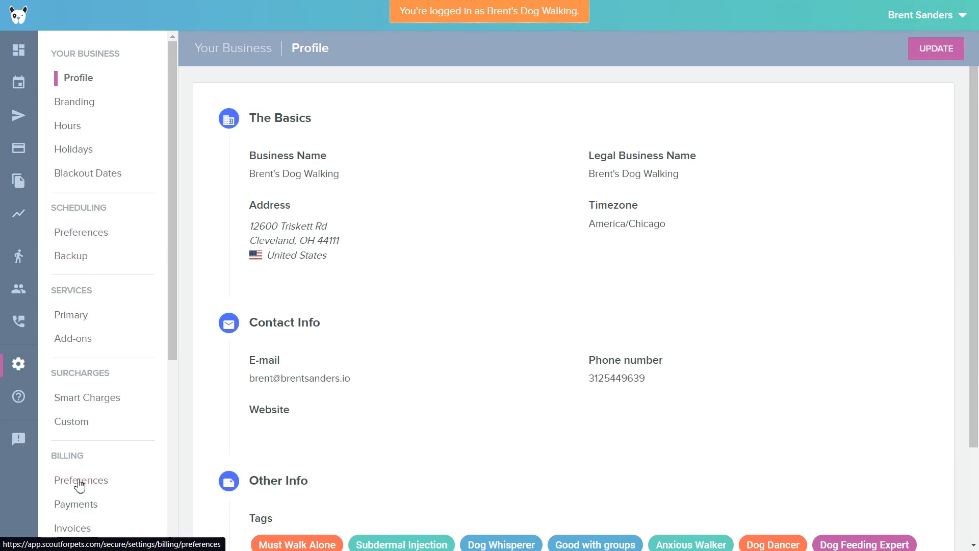
pyautogui.scroll(-4, 99, 388)
pyautogui.moveTo(77, 264); pyautogui.dragTo(59, 265)
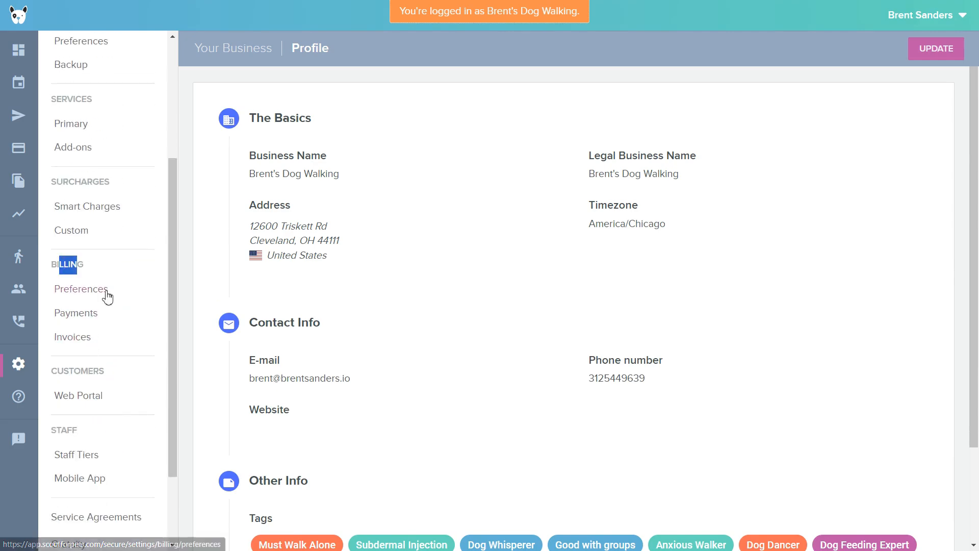
pyautogui.click(102, 293)
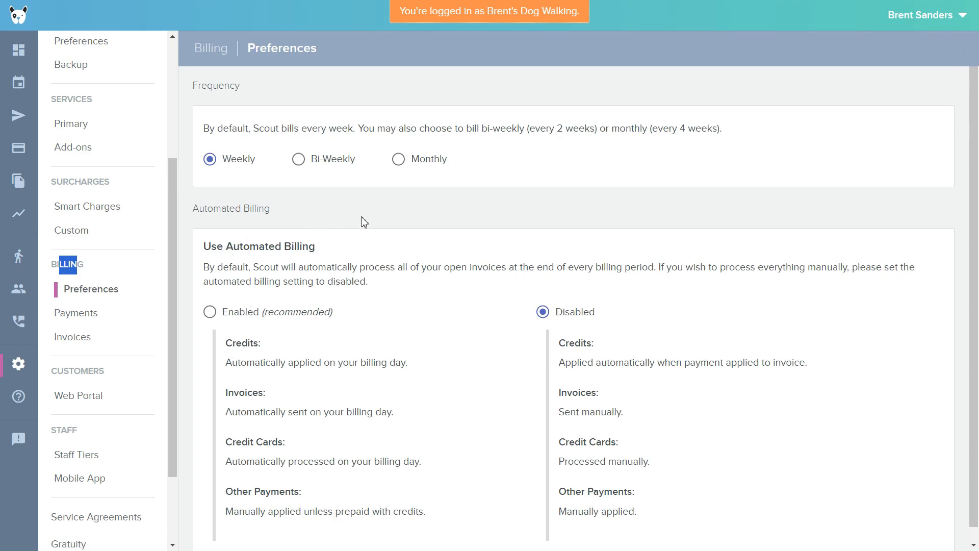
pyautogui.scroll(-1, 353, 214)
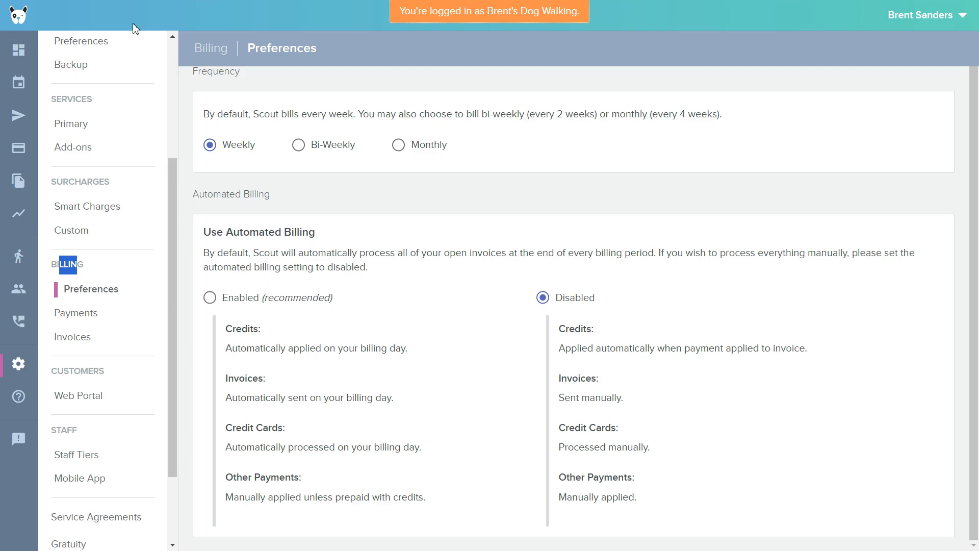
# - Return to the billing overview and include closed billing periods in the billing history
pyautogui.click(19, 148)
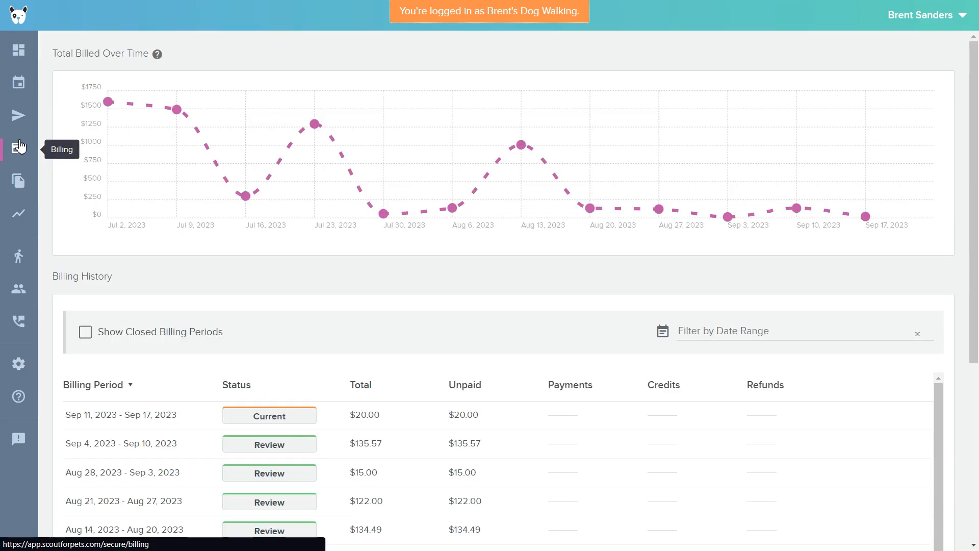
pyautogui.scroll(-3, 194, 265)
pyautogui.scroll(-3, 306, 278)
pyautogui.scroll(3, 387, 275)
pyautogui.scroll(-3, 402, 147)
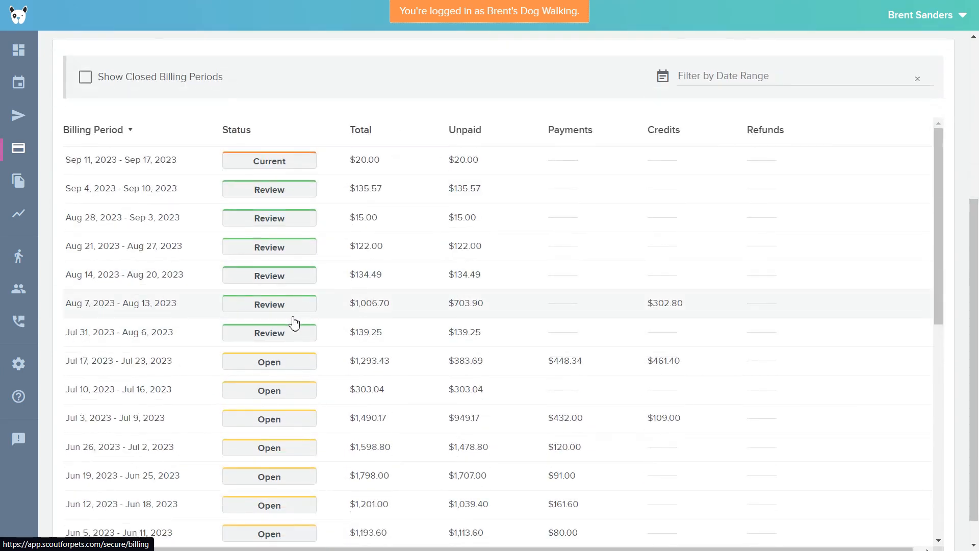
pyautogui.click(86, 77)
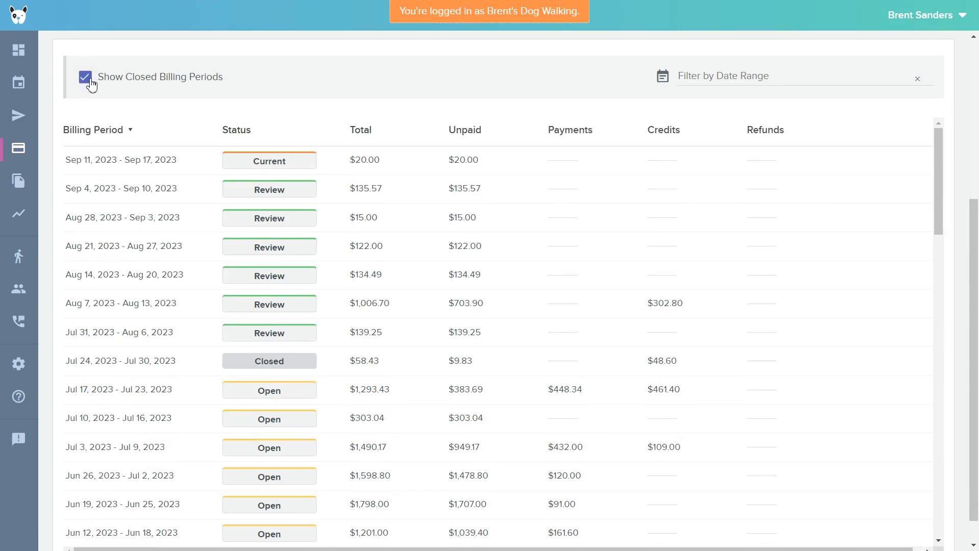
# - Check the billing history's date range filter and close its calendar without picking dates
pyautogui.scroll(4, 385, 264)
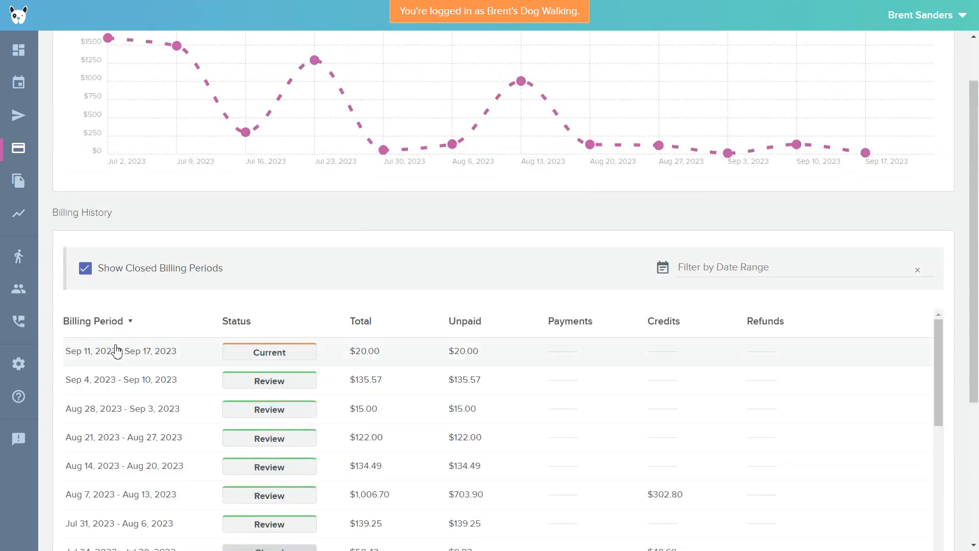
pyautogui.click(748, 269)
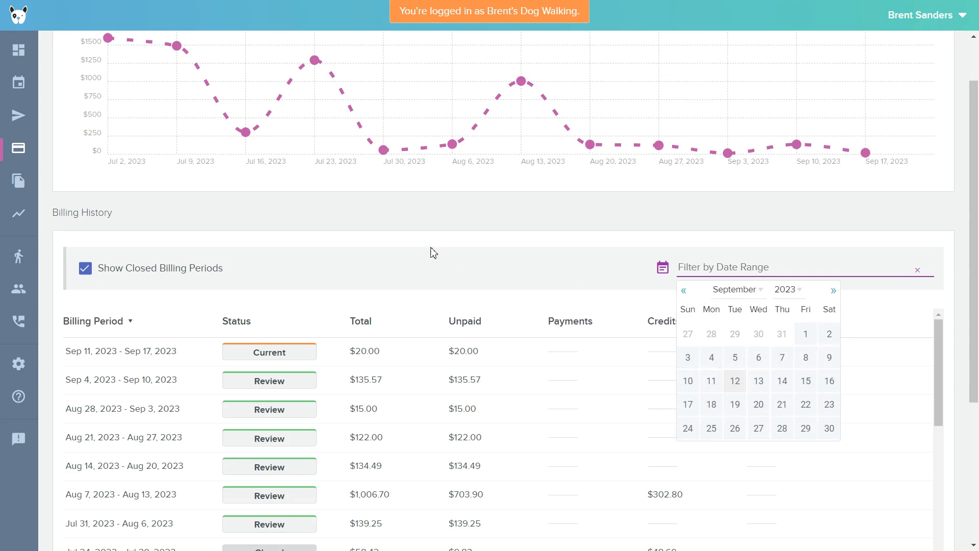
pyautogui.click(451, 258)
# - Mark the first customer's invoice in the Sep 4 to Sep 10, 2023 billing period as paid and return to the billing overview
pyautogui.scroll(-1, 265, 288)
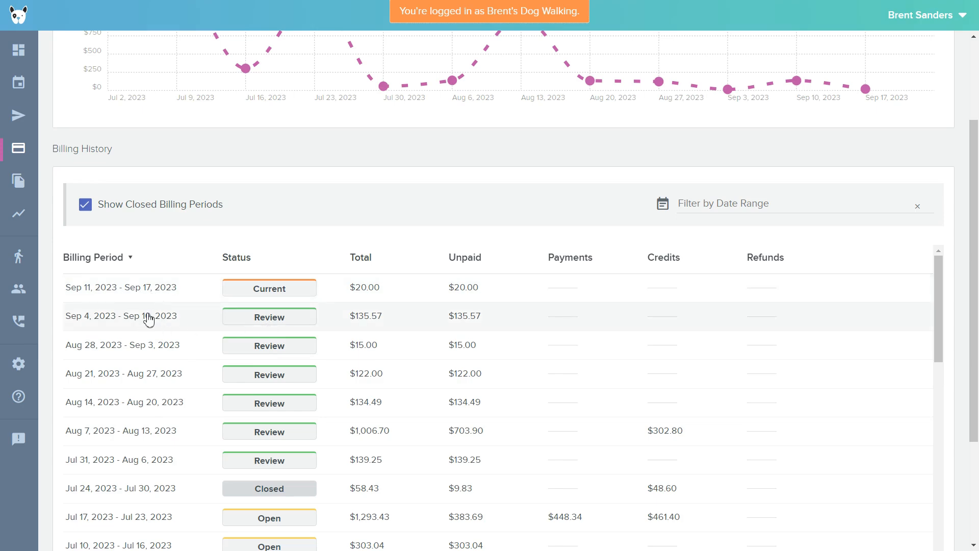
pyautogui.click(120, 325)
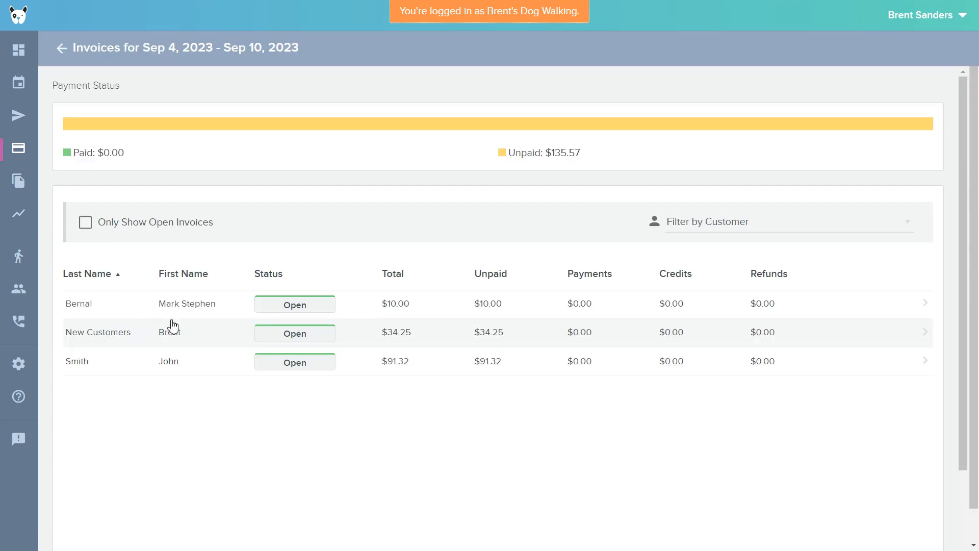
pyautogui.click(200, 311)
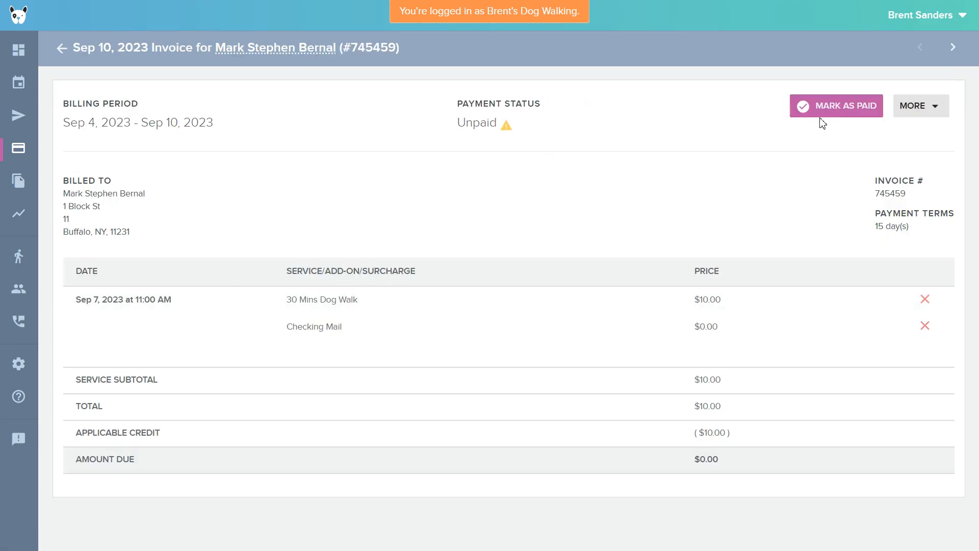
pyautogui.click(61, 47)
pyautogui.click(199, 309)
pyautogui.click(862, 112)
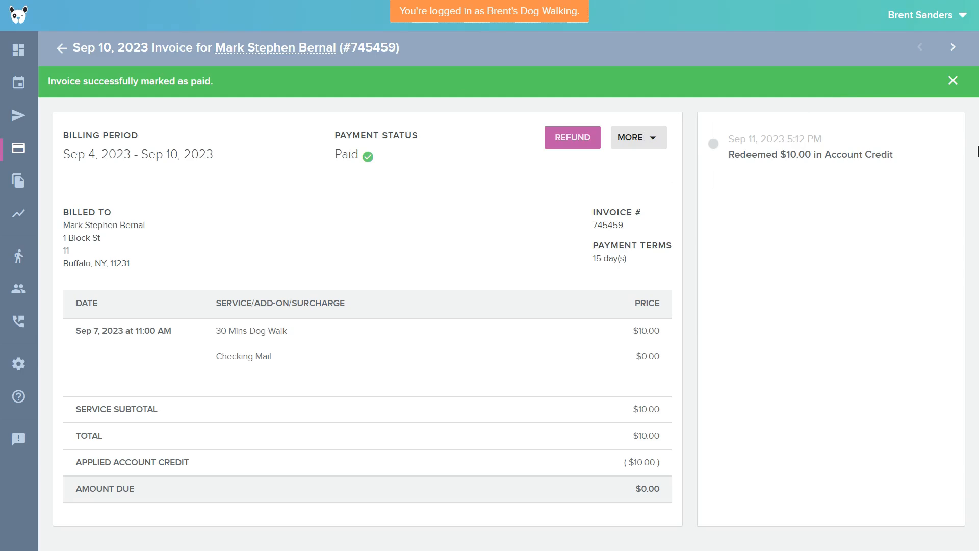
pyautogui.click(62, 48)
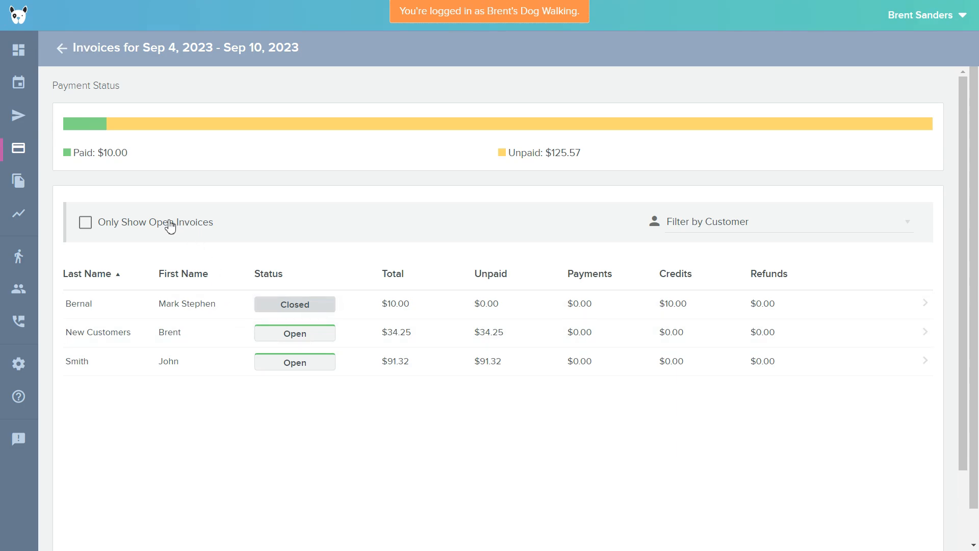
pyautogui.click(62, 48)
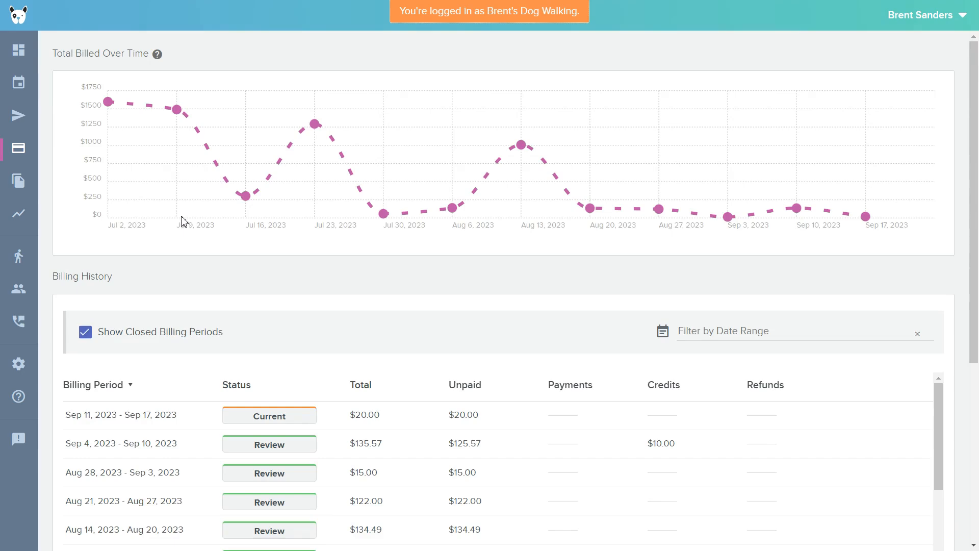
# - View the customer invoice in the current Sep 11 to Sep 17, 2023 billing period and return to the billing overview
pyautogui.scroll(-3, 295, 323)
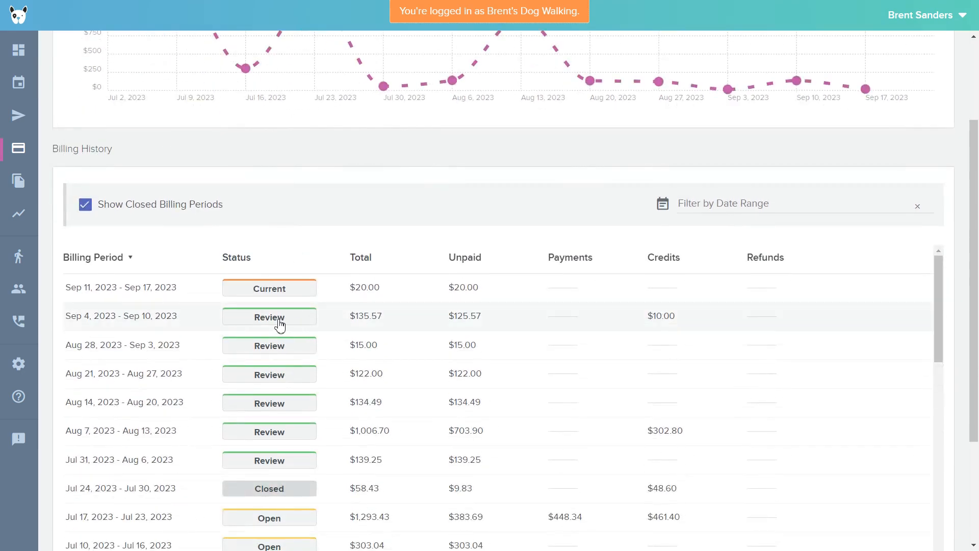
pyautogui.click(256, 302)
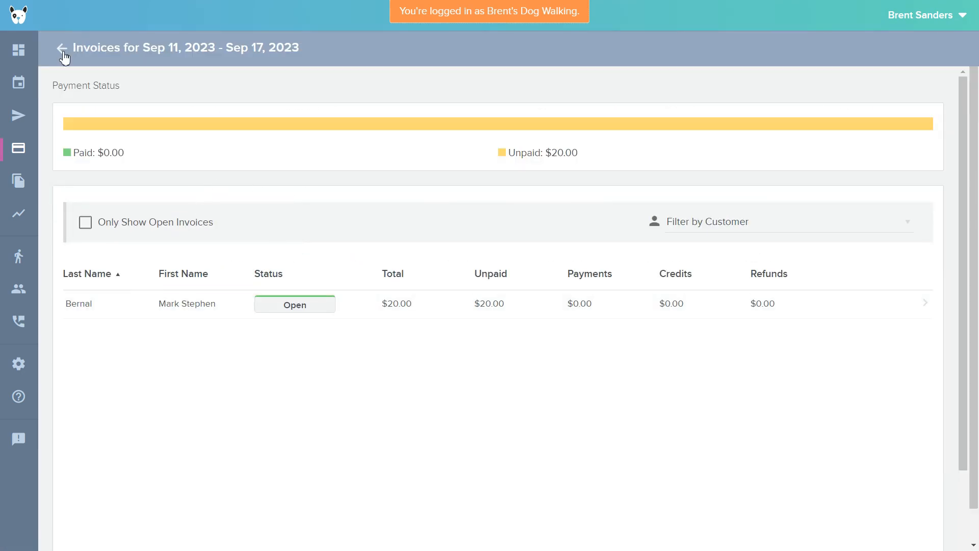
pyautogui.click(63, 49)
pyautogui.click(131, 413)
pyautogui.click(190, 310)
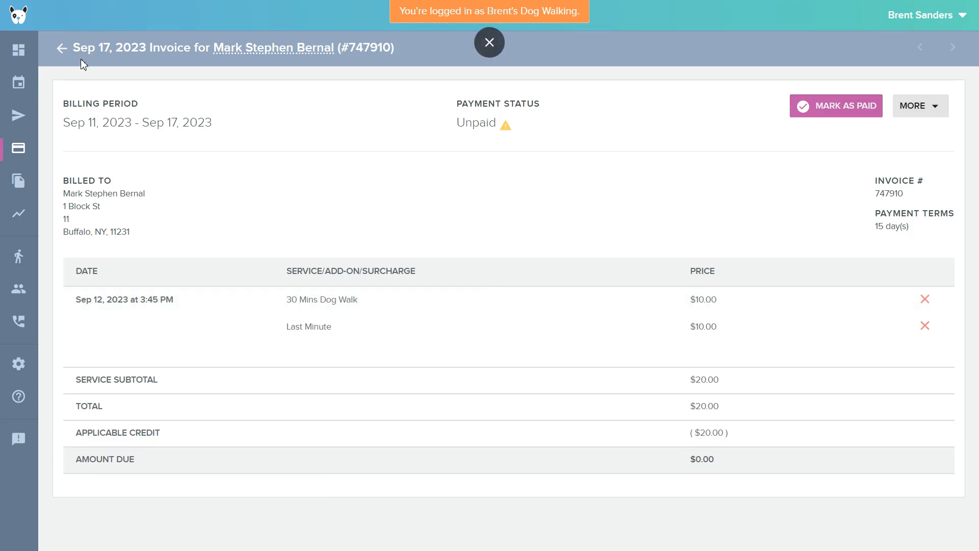
pyautogui.click(62, 48)
pyautogui.click(62, 51)
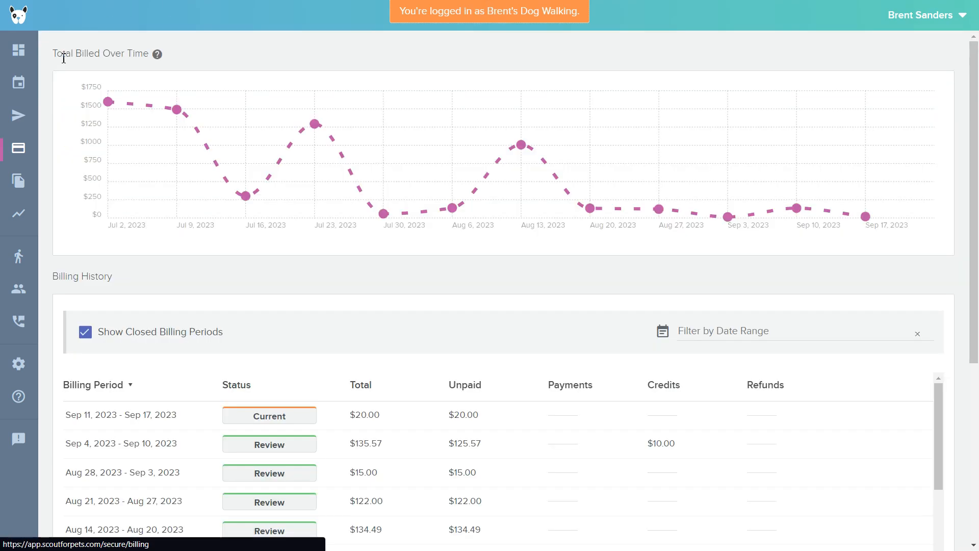
pyautogui.scroll(-1, 437, 197)
# - Open the File Vault and check the file upload dialog without choosing a file
pyautogui.click(18, 180)
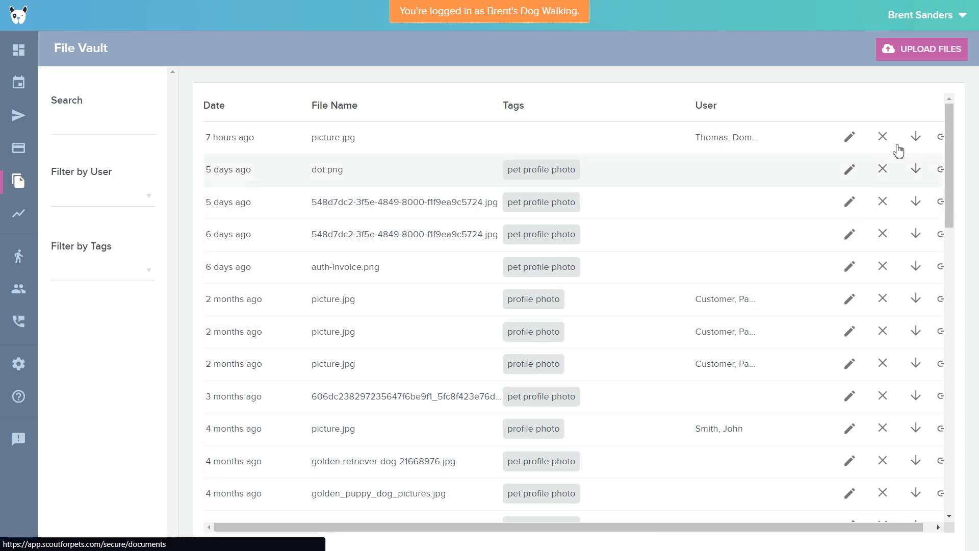
pyautogui.click(914, 64)
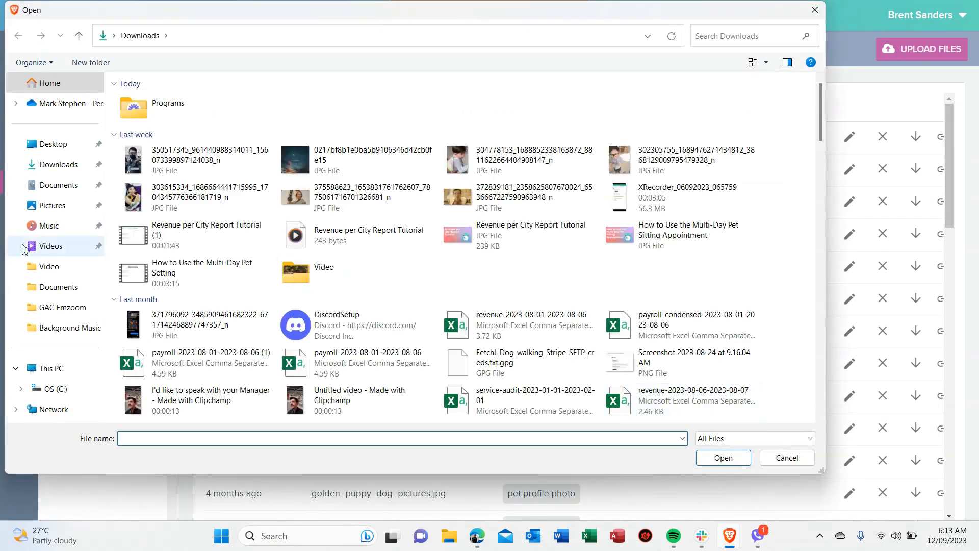
pyautogui.click(815, 10)
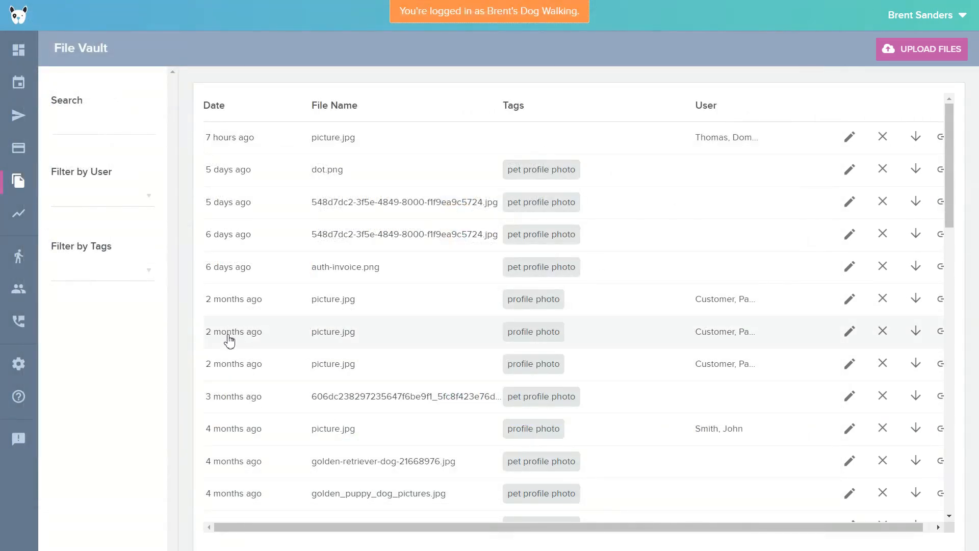
# - Examine the newest picture.jpg's user assignment, tag, file name and description fields, and go back without saving
pyautogui.click(851, 139)
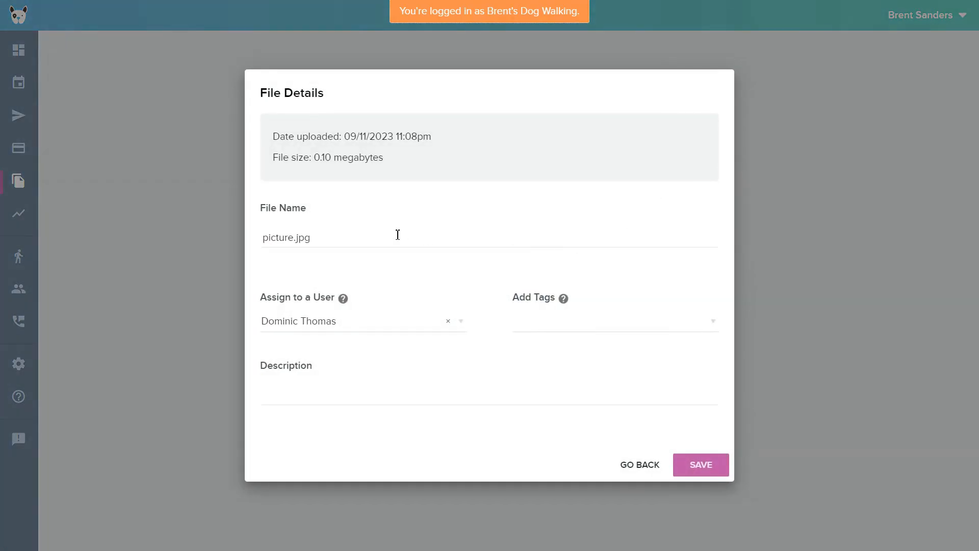
pyautogui.click(389, 327)
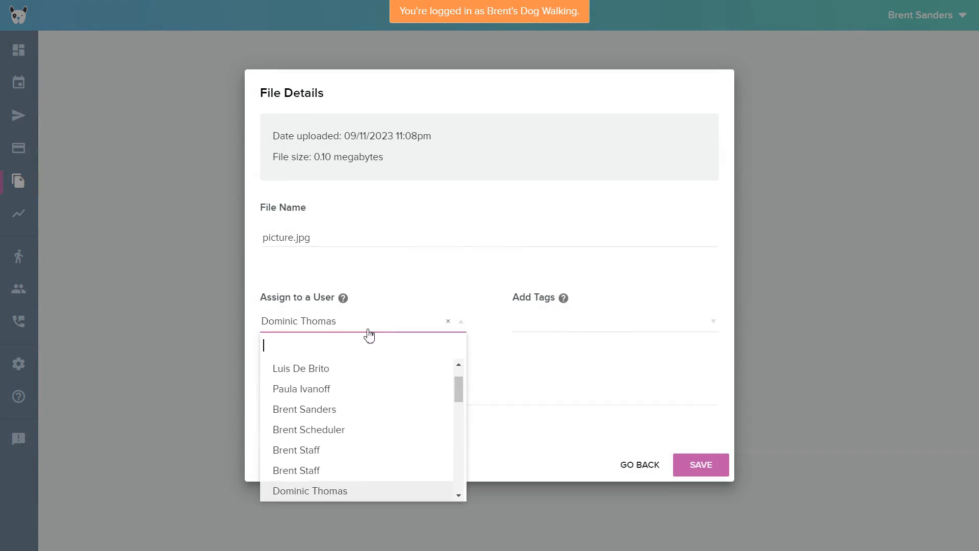
pyautogui.scroll(-10, 357, 368)
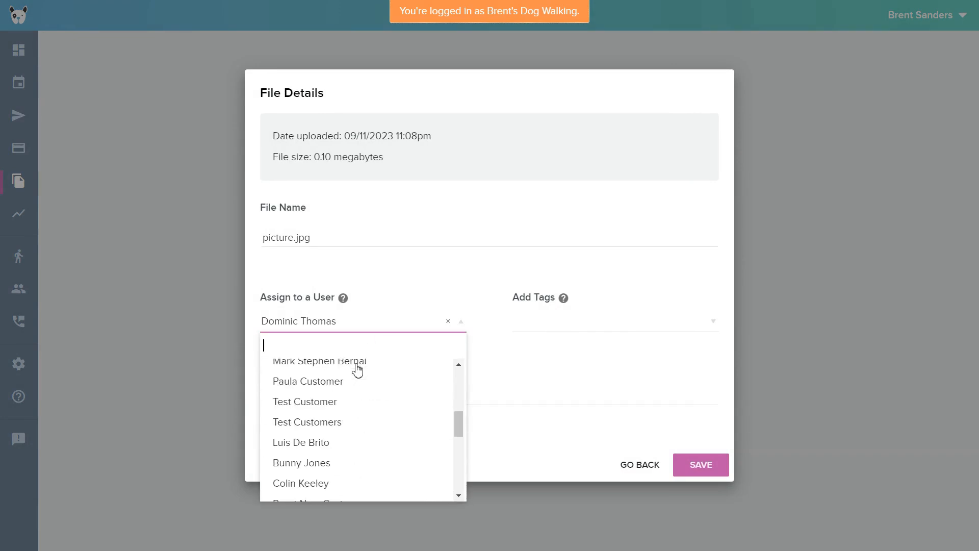
pyautogui.click(593, 349)
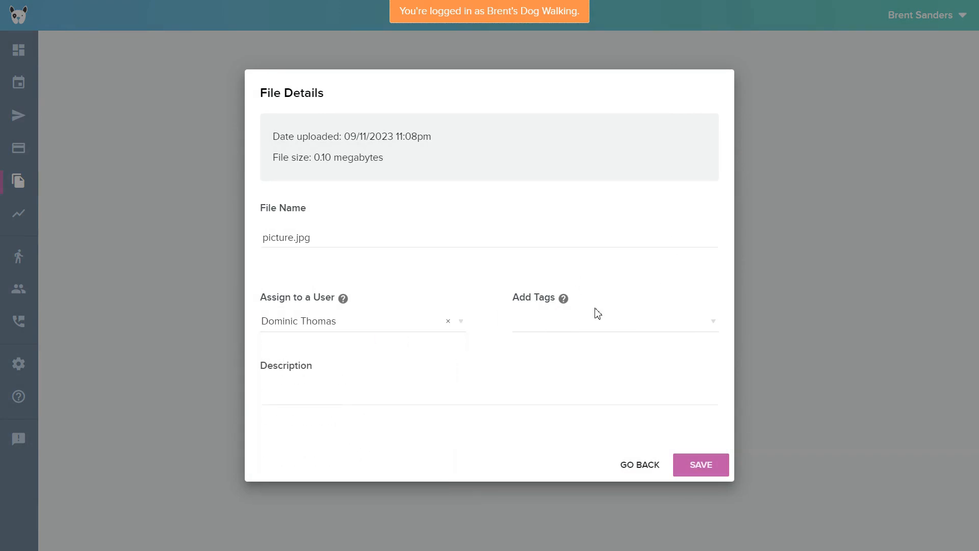
pyautogui.click(584, 321)
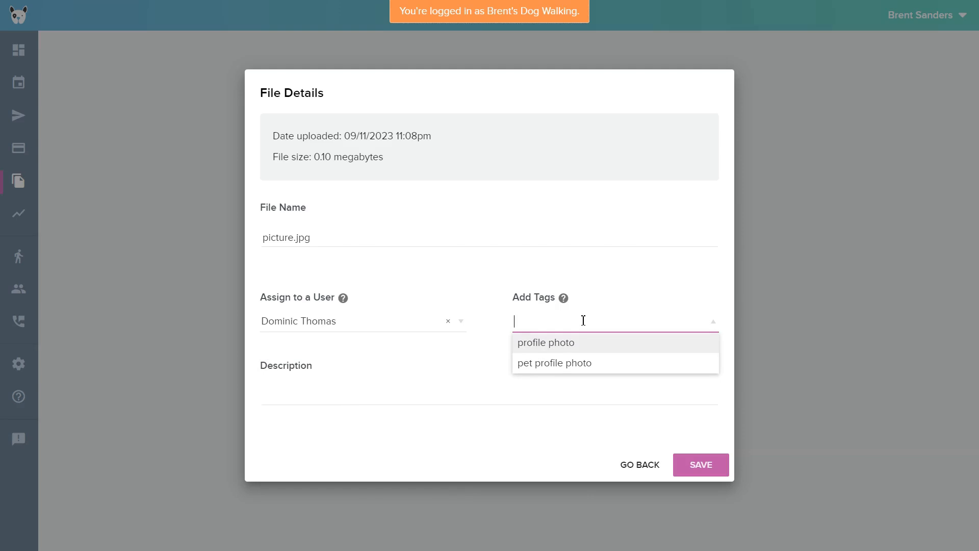
pyautogui.click(314, 236)
pyautogui.click(344, 390)
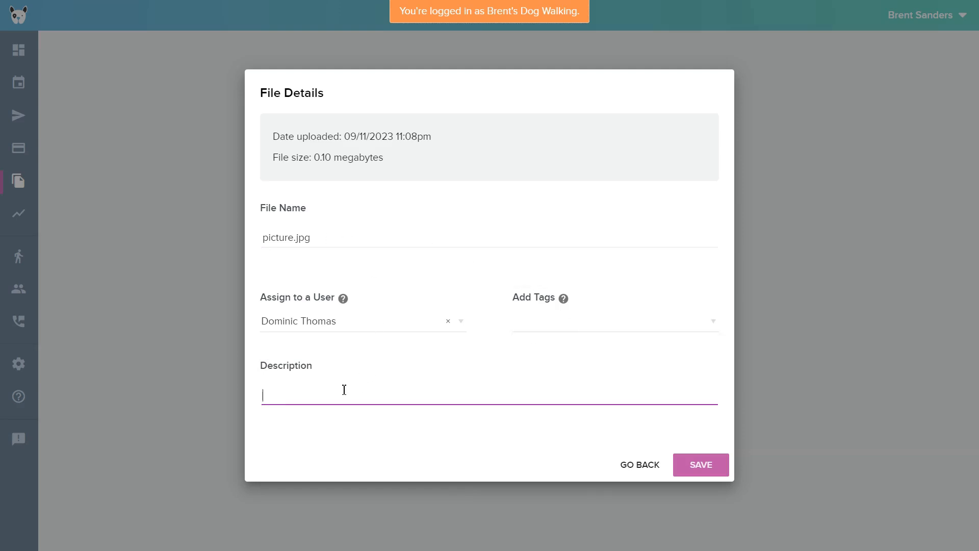
pyautogui.click(641, 457)
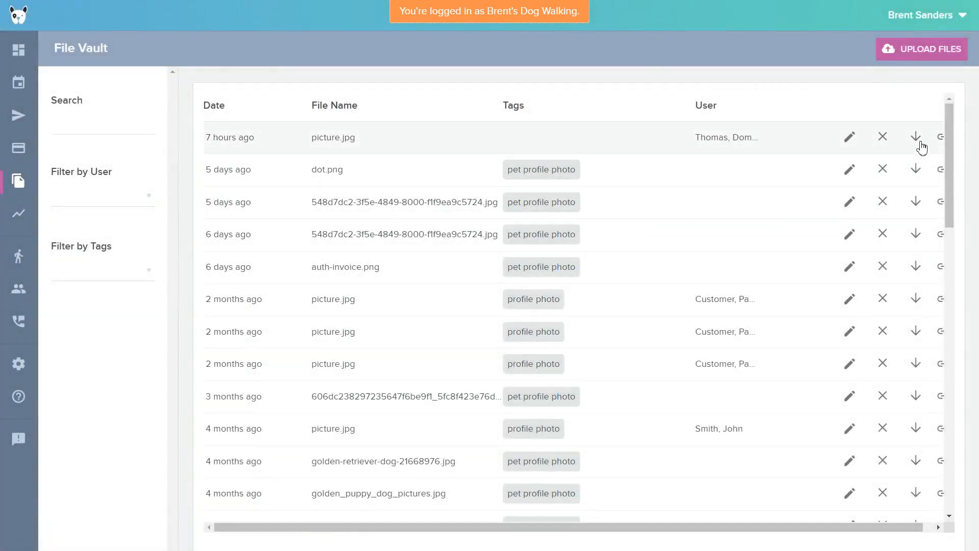
# - Copy the share link of the newest picture.jpg in the File Vault and dismiss the notification
pyautogui.moveTo(602, 527); pyautogui.dragTo(702, 534)
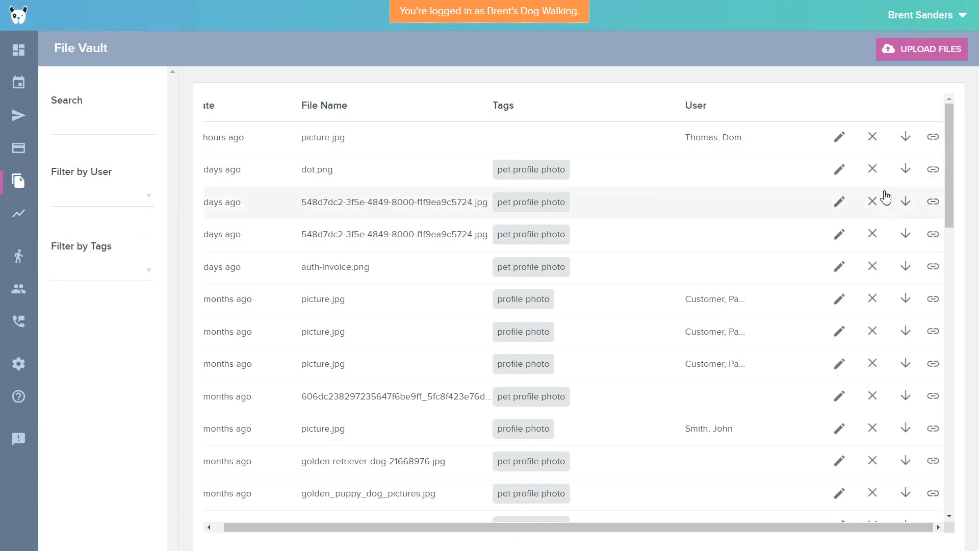
pyautogui.click(933, 138)
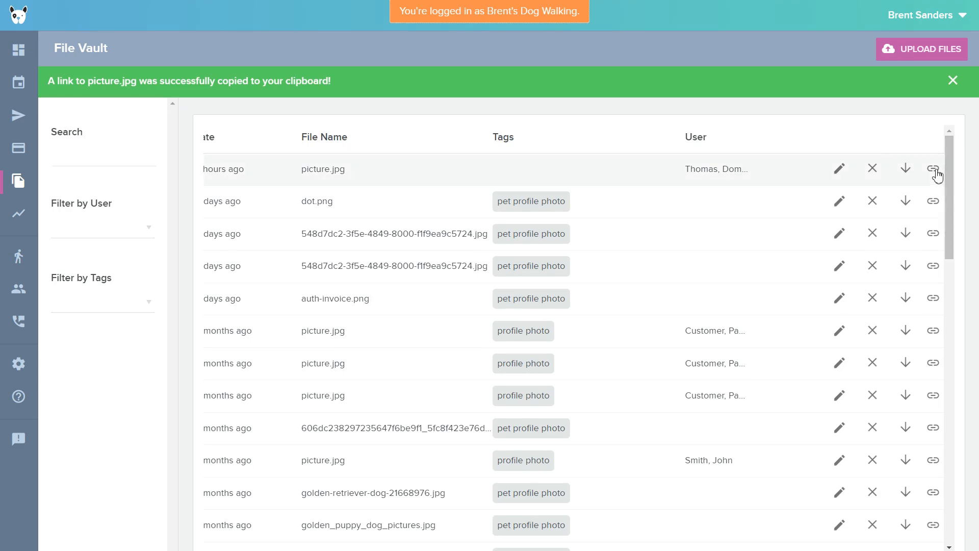
pyautogui.click(954, 81)
# - Open the Reports page and examine the description of the credit card Bank Reconciliation report
pyautogui.click(16, 213)
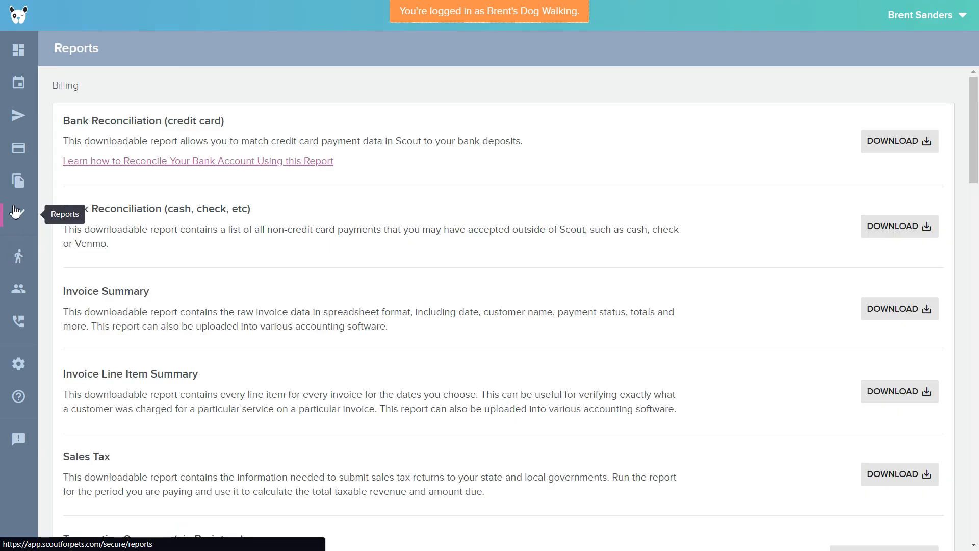
pyautogui.scroll(-20, 230, 212)
pyautogui.scroll(7, 259, 227)
pyautogui.scroll(10, 259, 227)
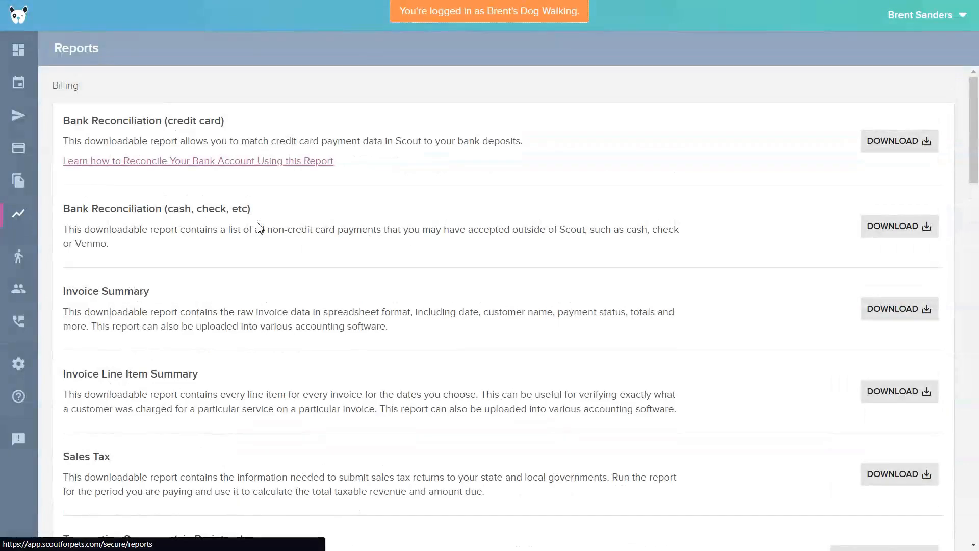
pyautogui.click(150, 163)
pyautogui.moveTo(65, 127); pyautogui.dragTo(316, 127)
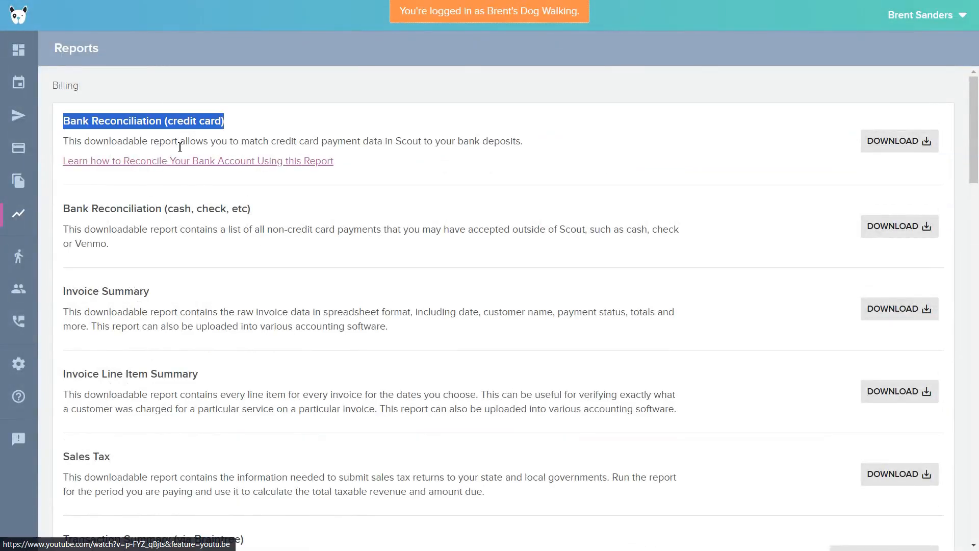
pyautogui.moveTo(68, 141); pyautogui.dragTo(547, 150)
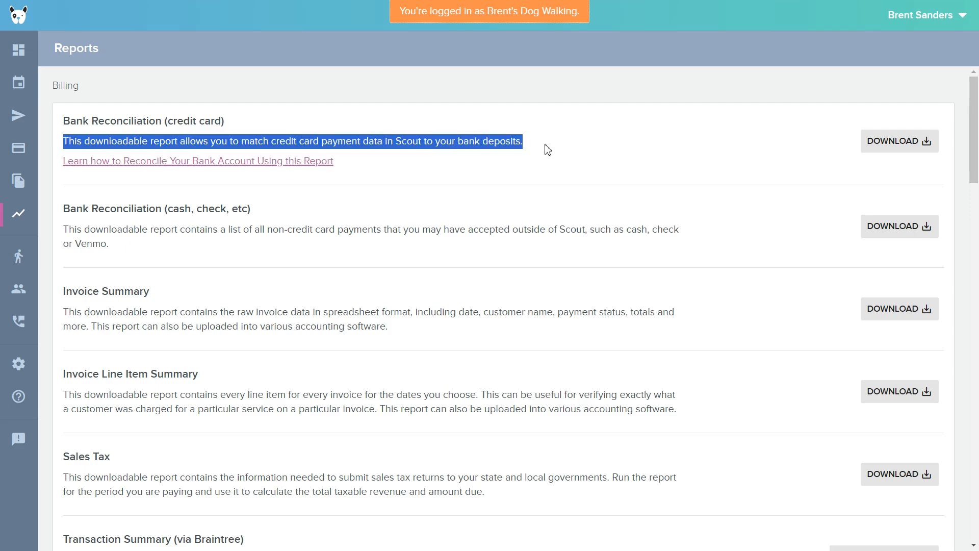
pyautogui.click(530, 149)
pyautogui.moveTo(61, 142); pyautogui.dragTo(542, 153)
pyautogui.click(693, 162)
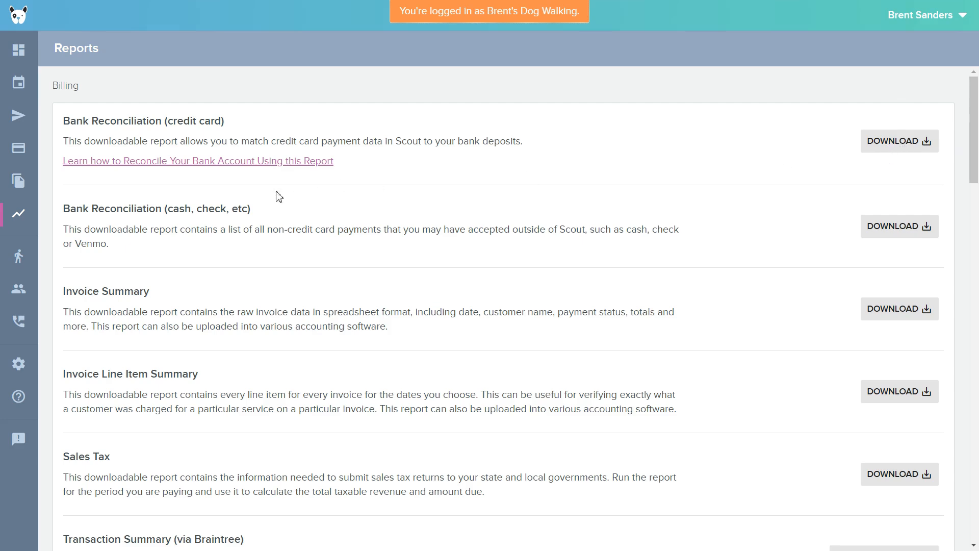
# - View the interactive payroll report for the date range Sep 1, 2023 to Sep 12, 2023
pyautogui.scroll(-9, 204, 230)
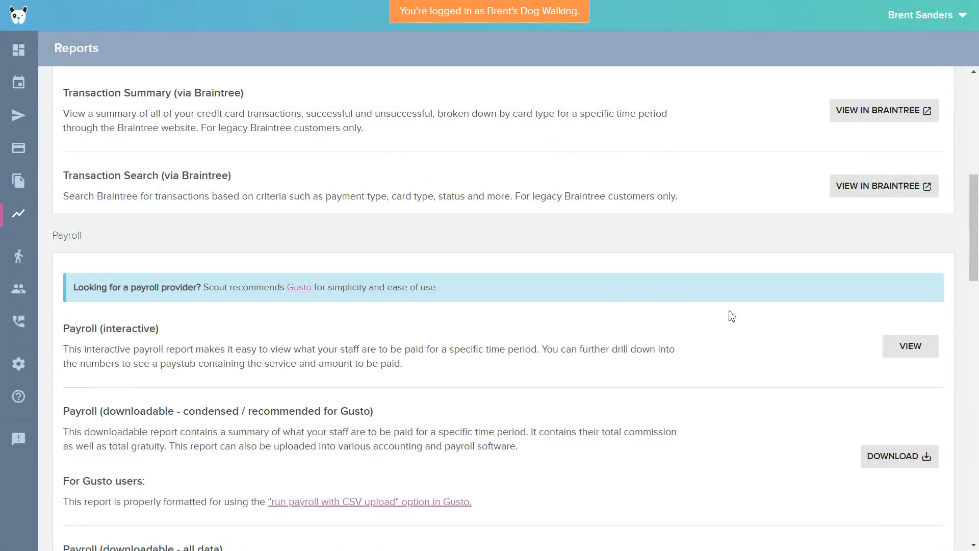
pyautogui.moveTo(76, 328); pyautogui.dragTo(270, 348)
pyautogui.click(144, 340)
pyautogui.moveTo(76, 329); pyautogui.dragTo(134, 326)
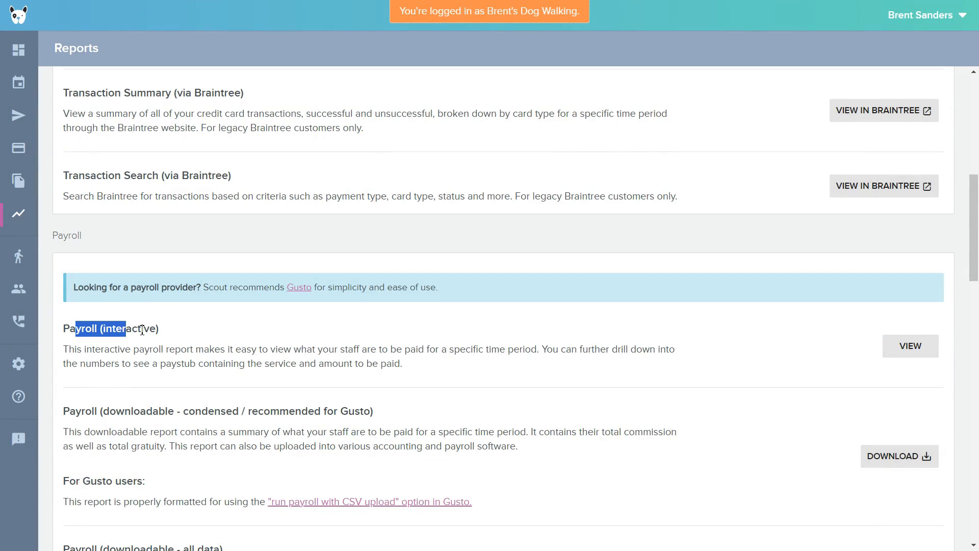
pyautogui.click(911, 347)
pyautogui.click(760, 191)
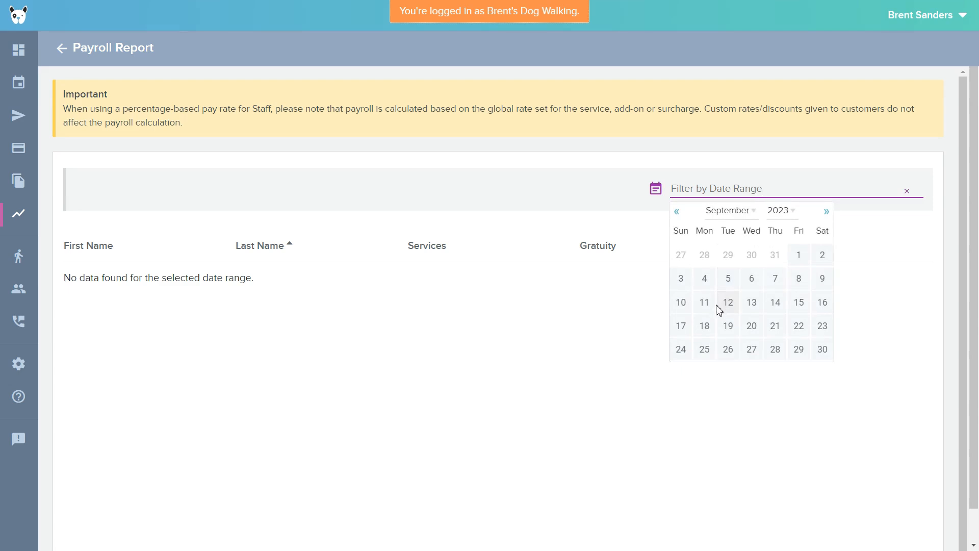
pyautogui.click(799, 256)
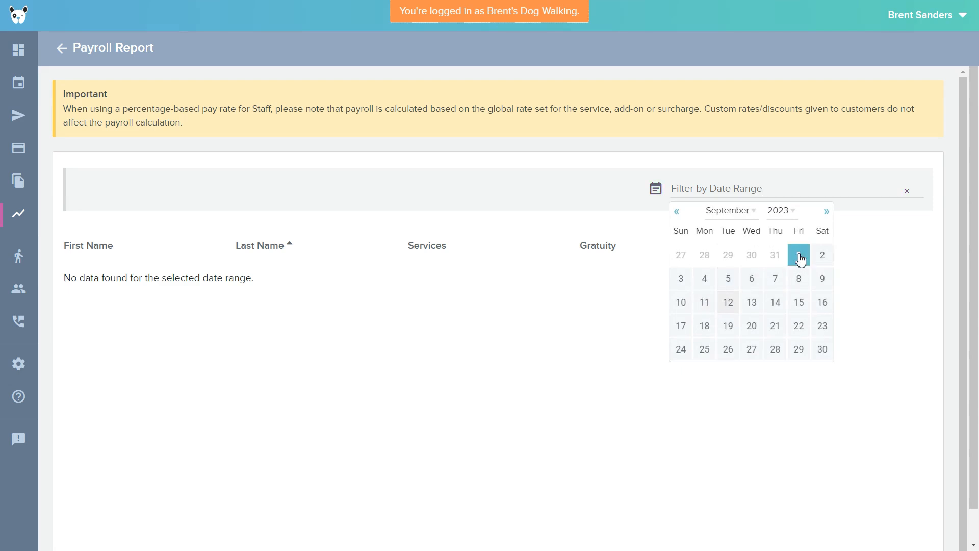
pyautogui.click(729, 303)
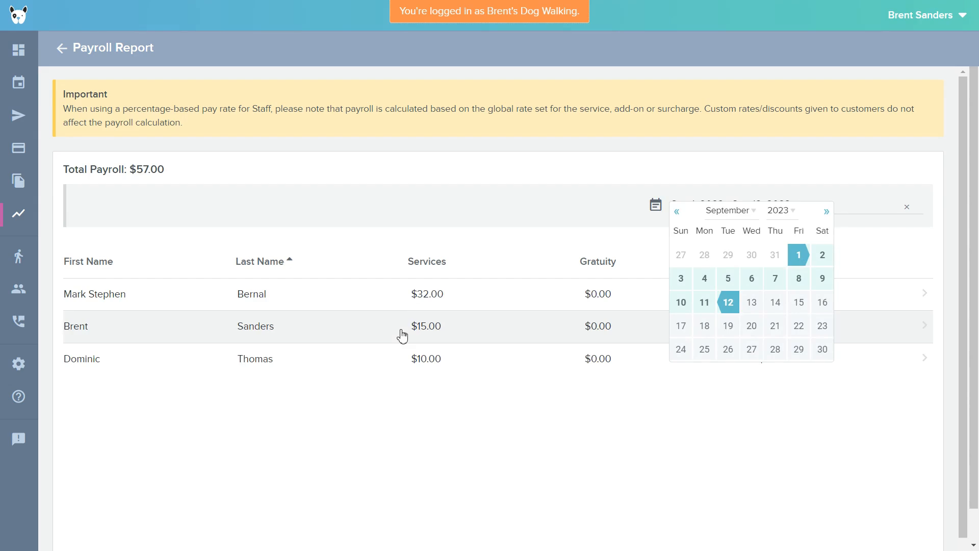
pyautogui.click(398, 216)
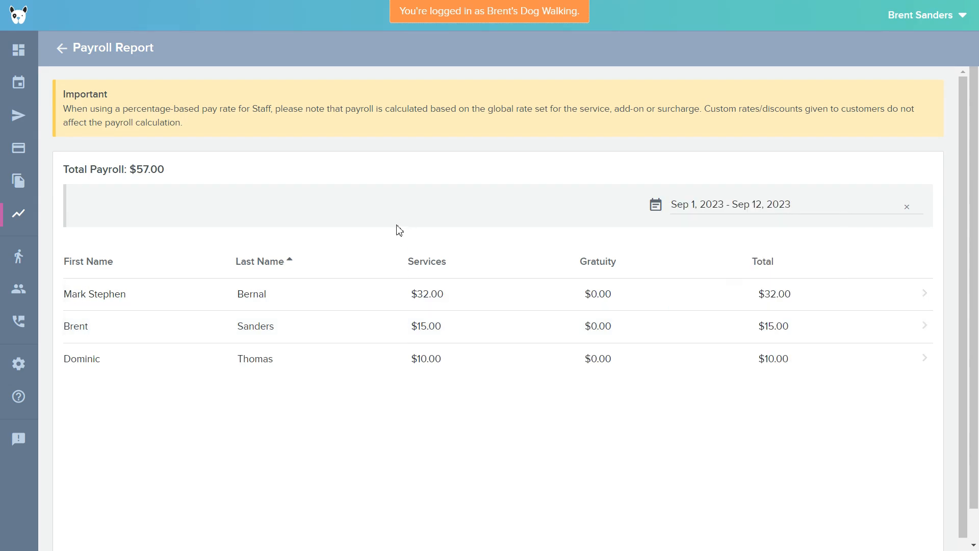
# - Examine the service and rate of the Sep 7 entry on the first staff member's pay stub, and return to the Reports page
pyautogui.click(176, 304)
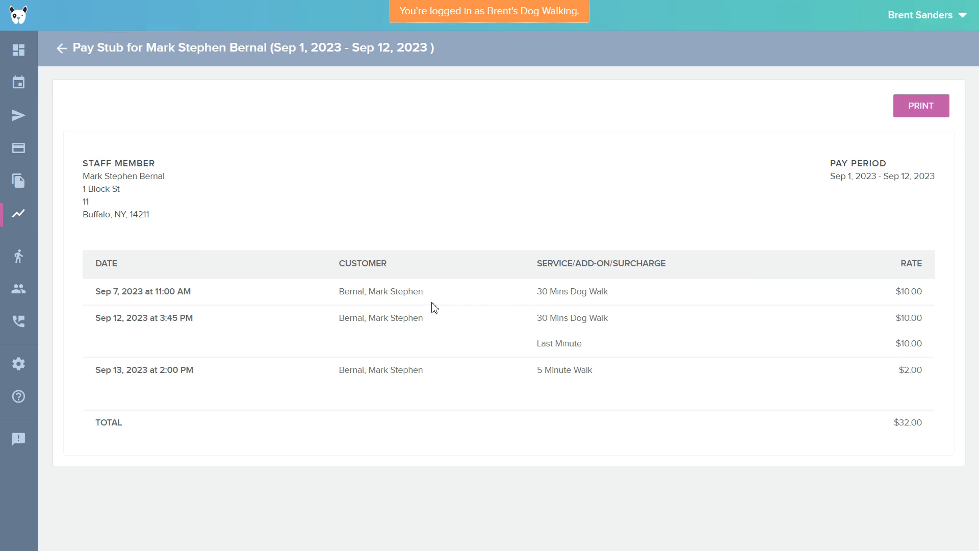
pyautogui.moveTo(894, 296); pyautogui.dragTo(924, 292)
pyautogui.click(916, 294)
pyautogui.moveTo(535, 299); pyautogui.dragTo(612, 306)
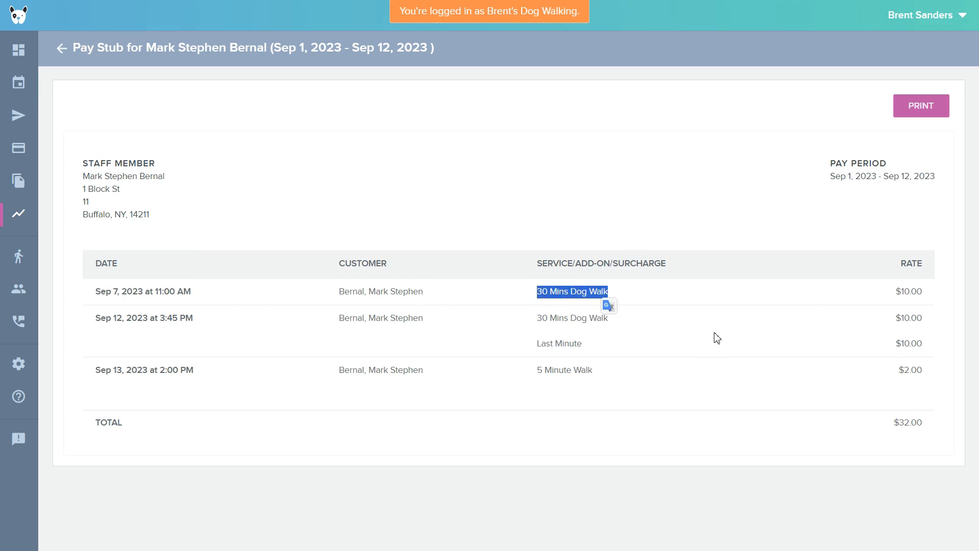
pyautogui.moveTo(909, 297); pyautogui.dragTo(923, 294)
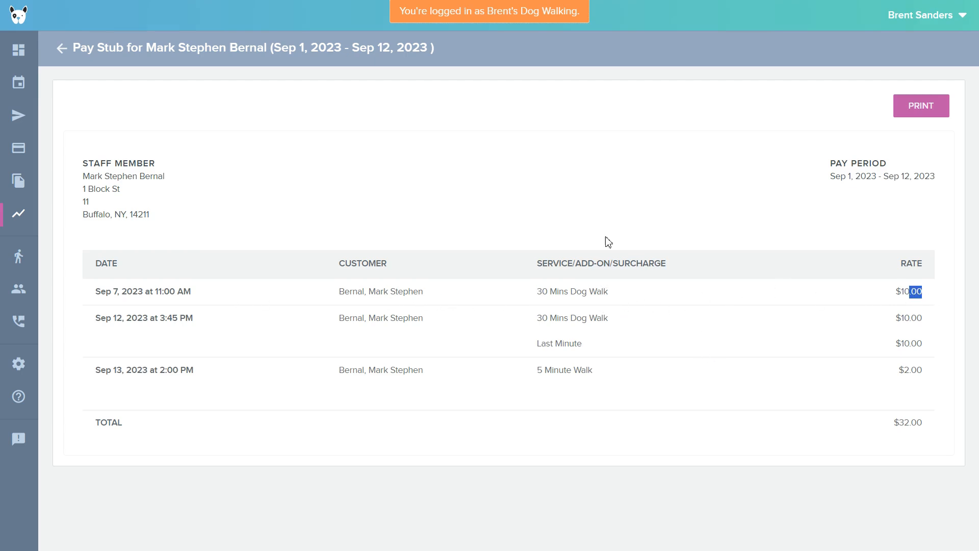
pyautogui.click(61, 48)
pyautogui.click(61, 48)
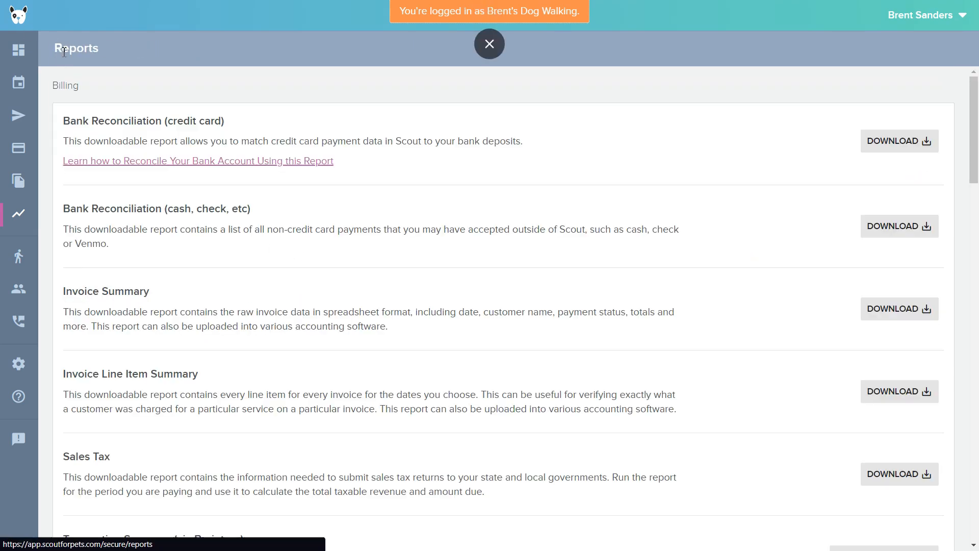
# - Review the Invoice Summary, Invoice Line Item Summary, Sales Tax and Braintree Transaction Summary report descriptions in the Billing section
pyautogui.scroll(-3, 352, 310)
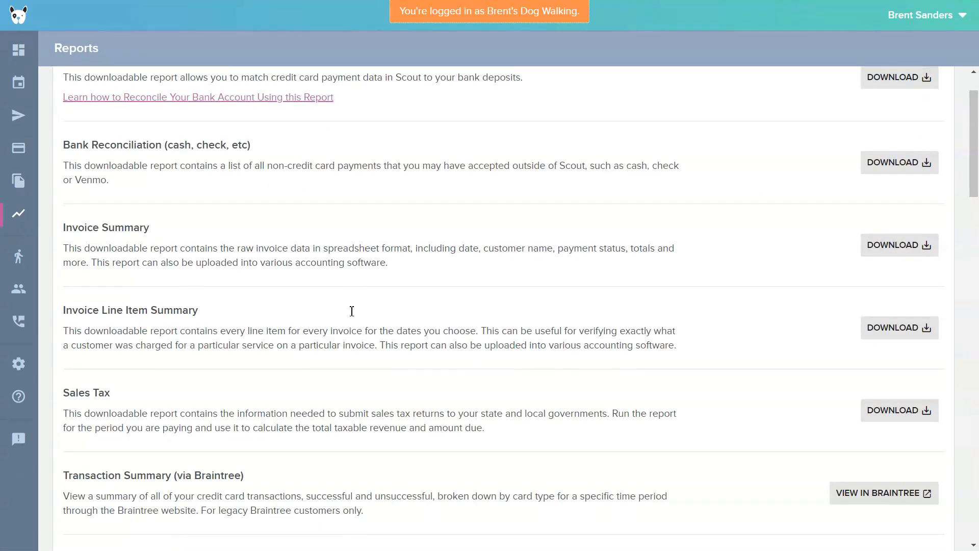
pyautogui.moveTo(70, 185); pyautogui.dragTo(394, 186)
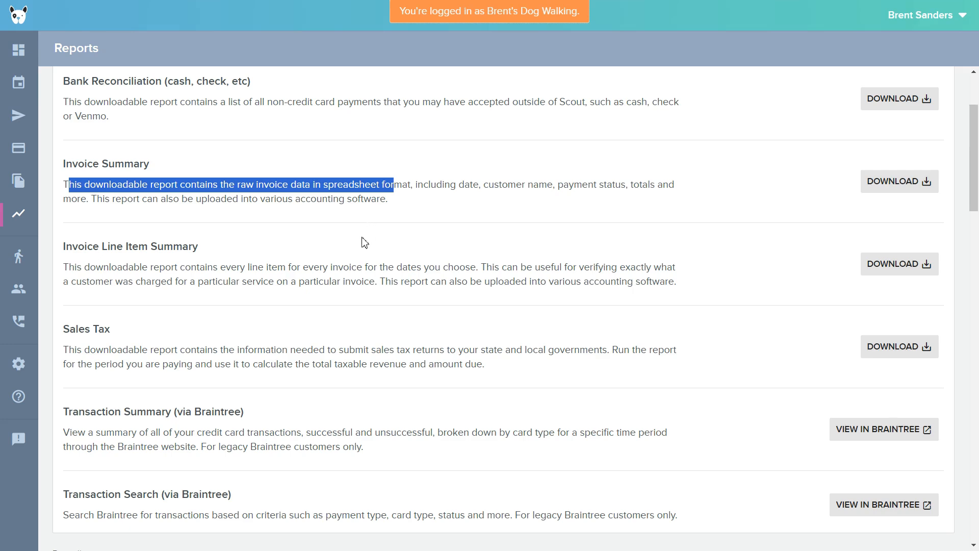
pyautogui.moveTo(104, 254); pyautogui.dragTo(198, 250)
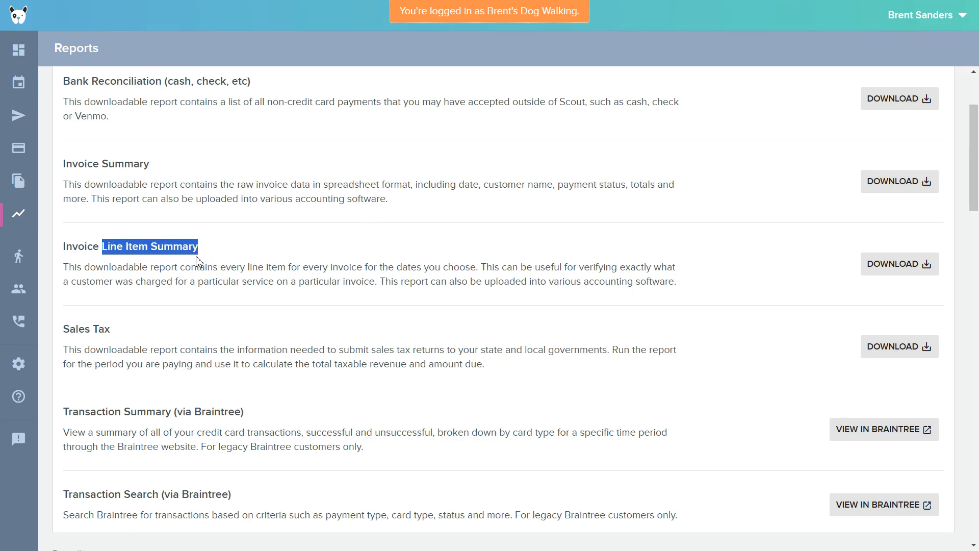
pyautogui.scroll(-3, 188, 279)
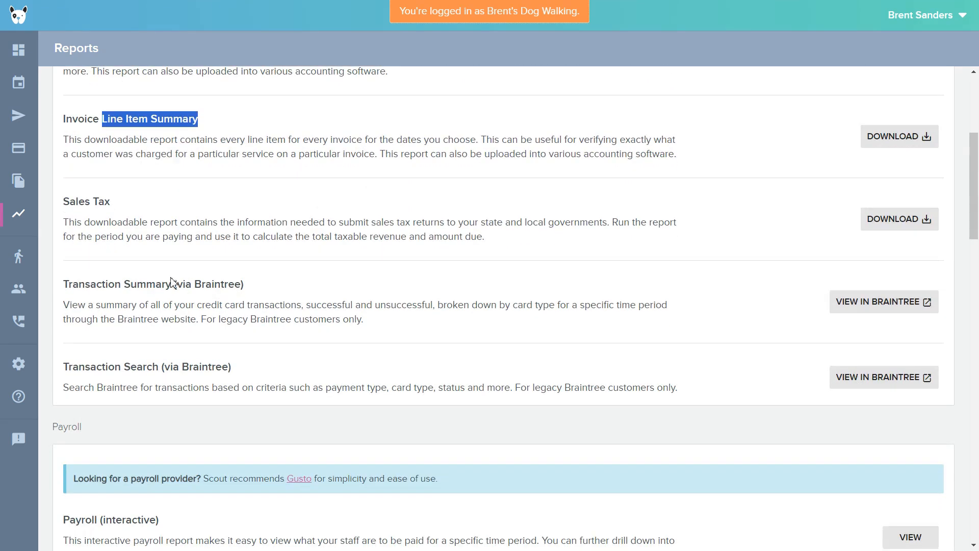
pyautogui.moveTo(76, 202); pyautogui.dragTo(110, 202)
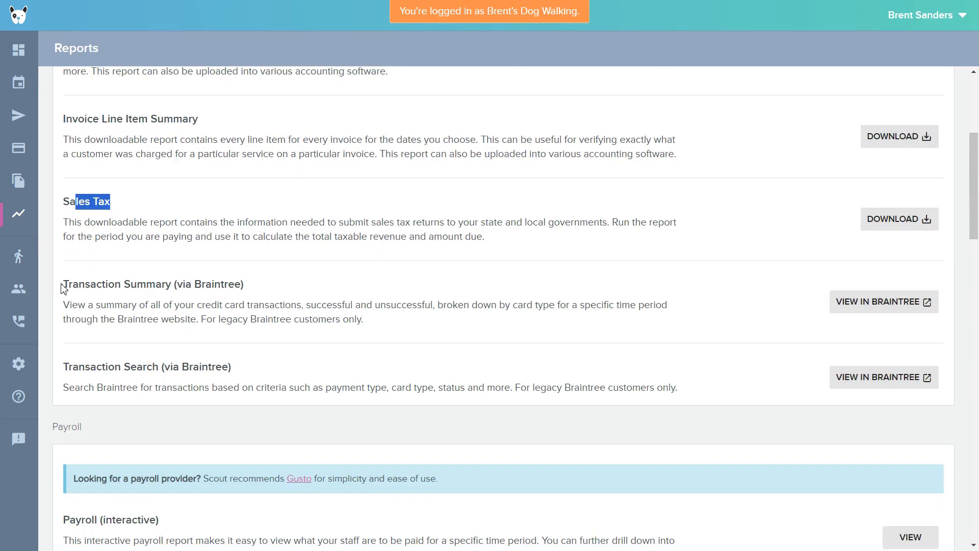
pyautogui.moveTo(64, 289); pyautogui.dragTo(250, 289)
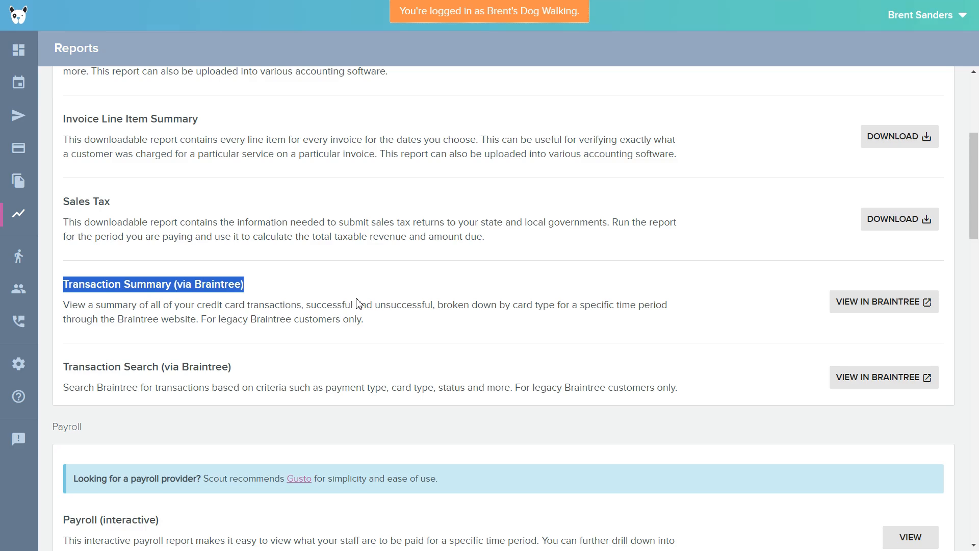
# - Review the descriptions of the downloadable payroll reports, including the condensed version, its note for Gusto users and the all-data version
pyautogui.scroll(-6, 359, 303)
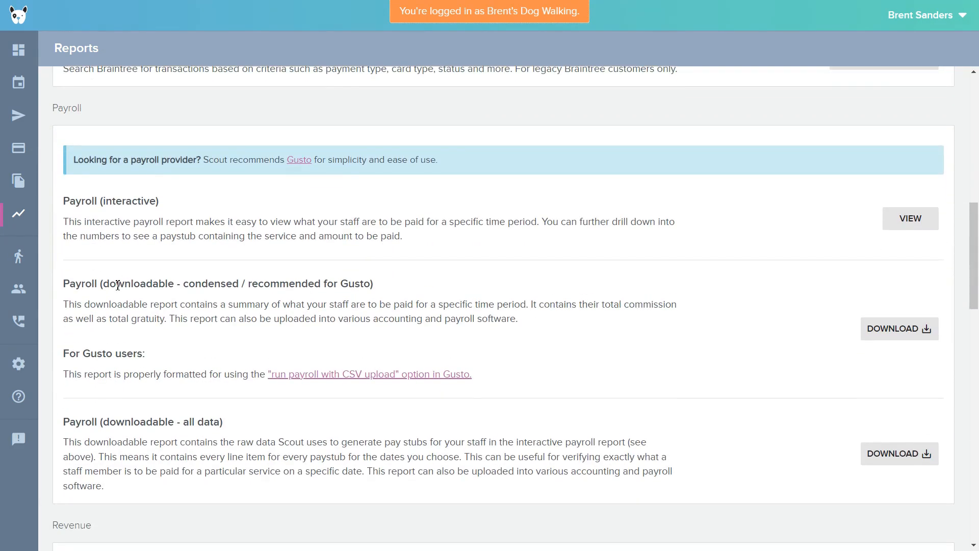
pyautogui.tripleClick(118, 285)
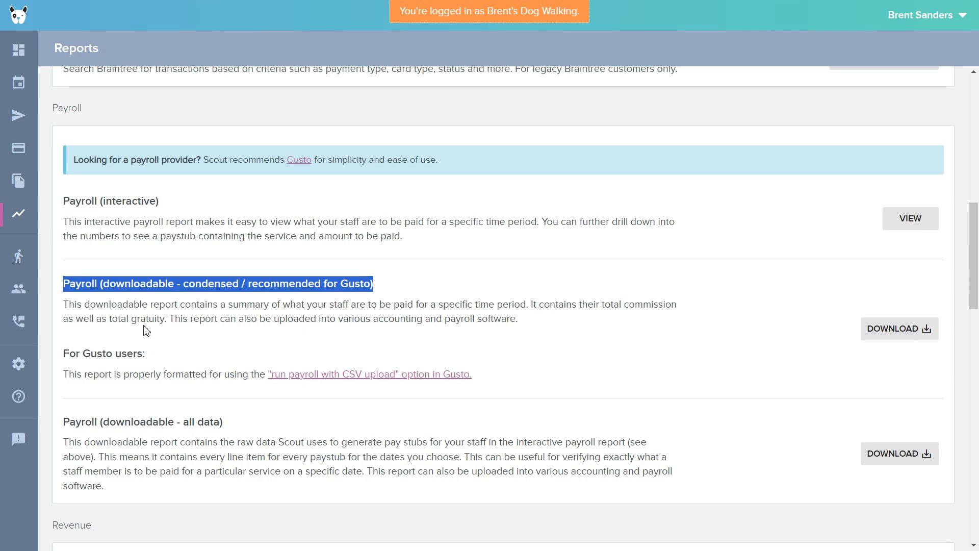
pyautogui.moveTo(141, 320); pyautogui.dragTo(160, 320)
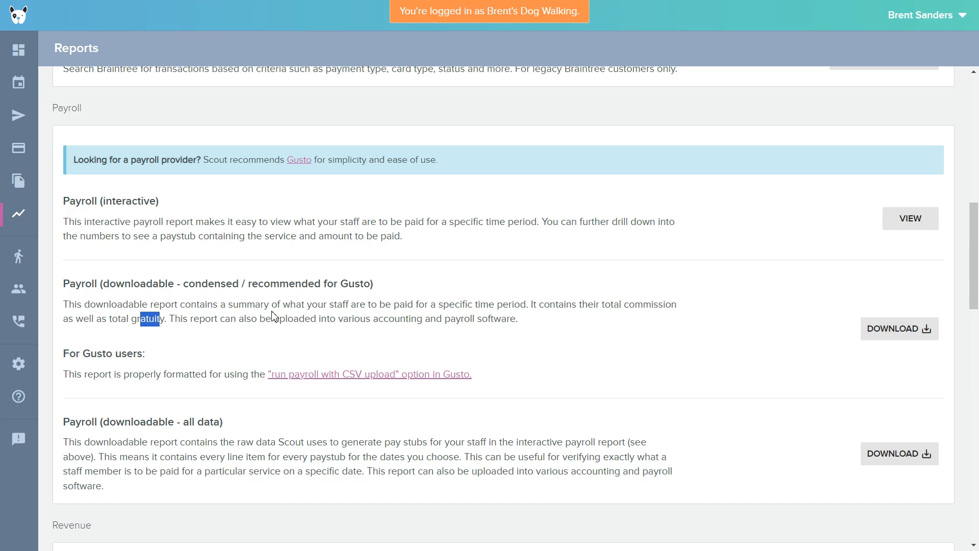
pyautogui.scroll(-1, 273, 319)
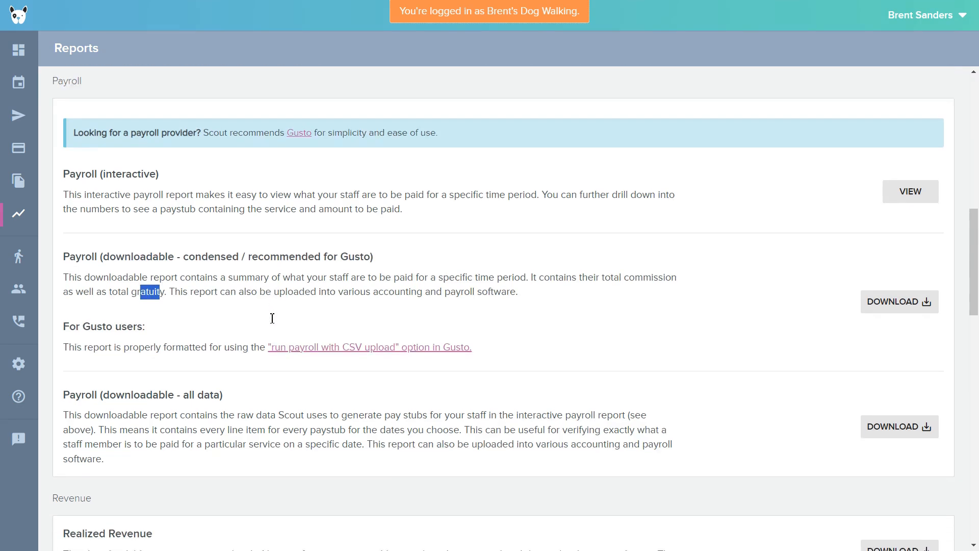
pyautogui.scroll(-2, 123, 315)
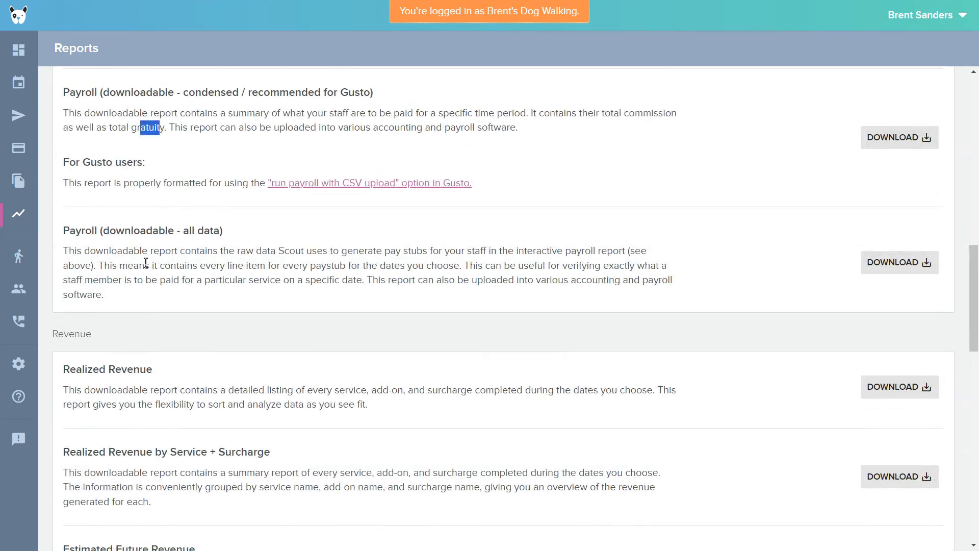
pyautogui.moveTo(75, 170); pyautogui.dragTo(139, 168)
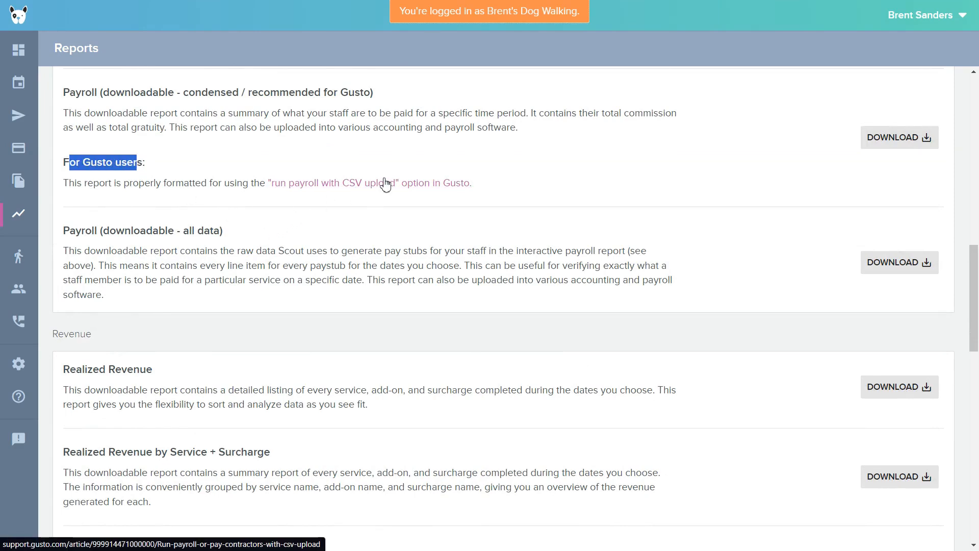
pyautogui.click(72, 234)
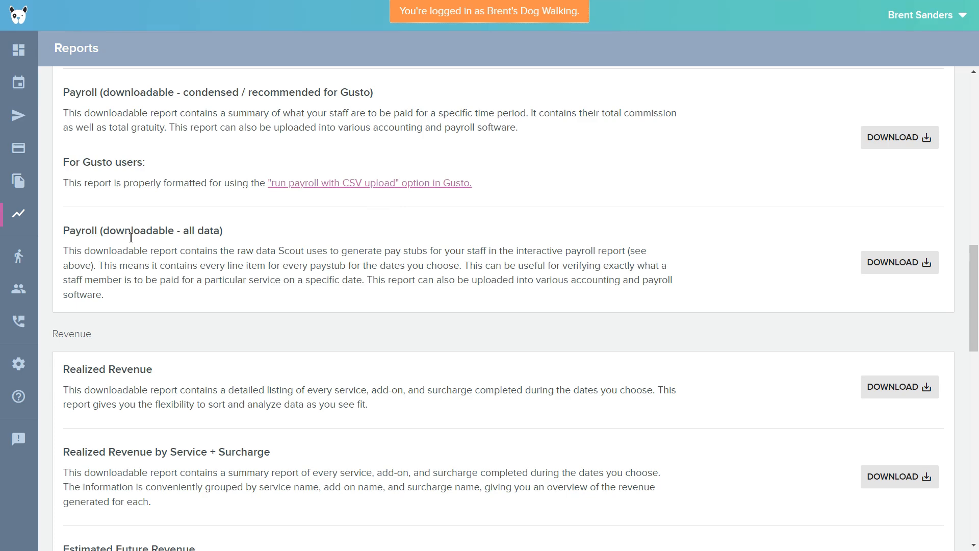
# - Look through the Revenue section's reports, from Realized Revenue and Estimated Future Revenue to account credits and Future Revenue Per Client
pyautogui.scroll(-1, 499, 258)
pyautogui.scroll(-2, 498, 261)
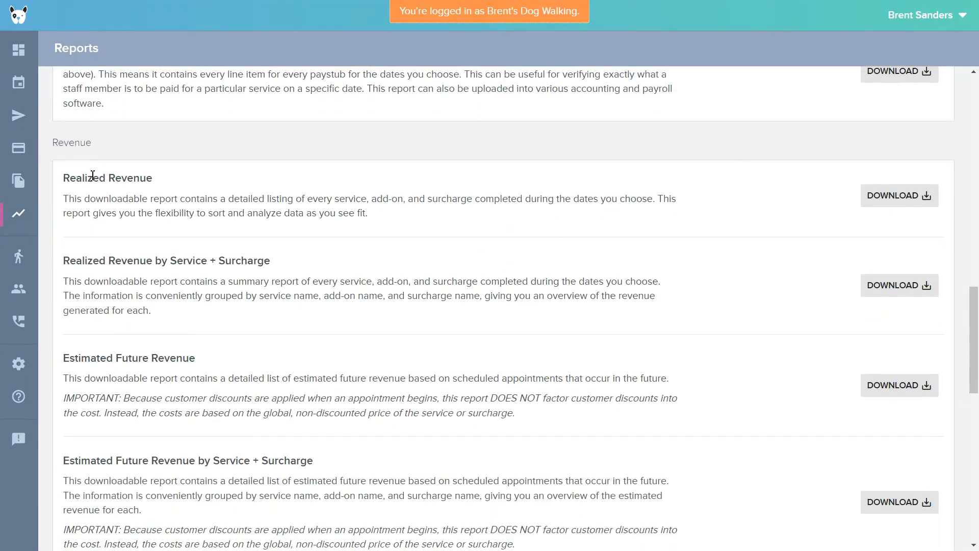
pyautogui.scroll(-1, 92, 175)
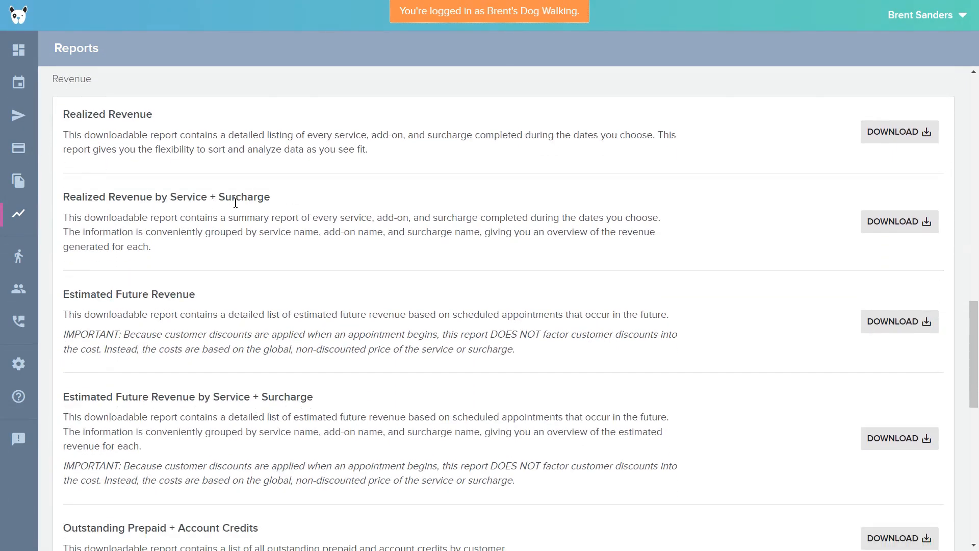
pyautogui.scroll(-2, 237, 203)
pyautogui.scroll(2, 237, 202)
pyautogui.scroll(-1, 168, 214)
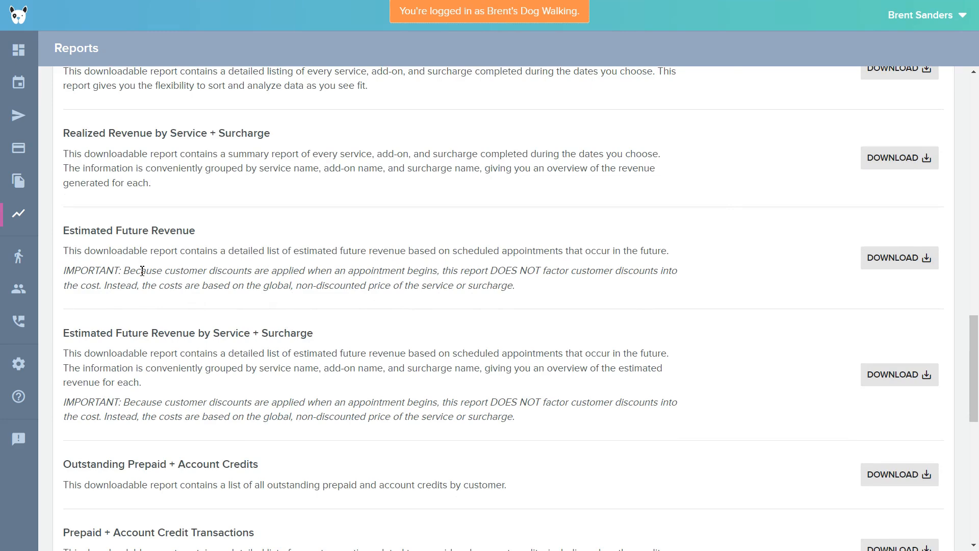
pyautogui.scroll(-2, 142, 270)
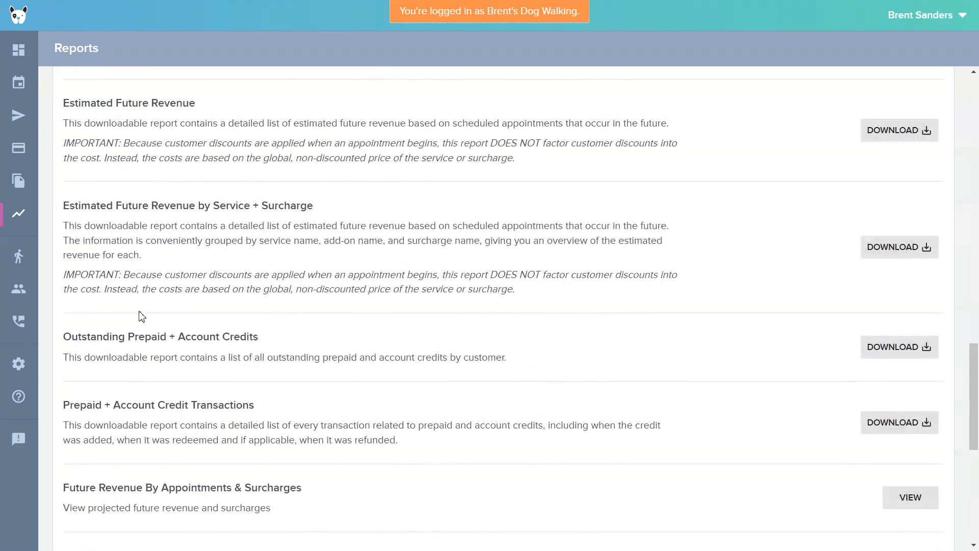
pyautogui.scroll(-2, 204, 328)
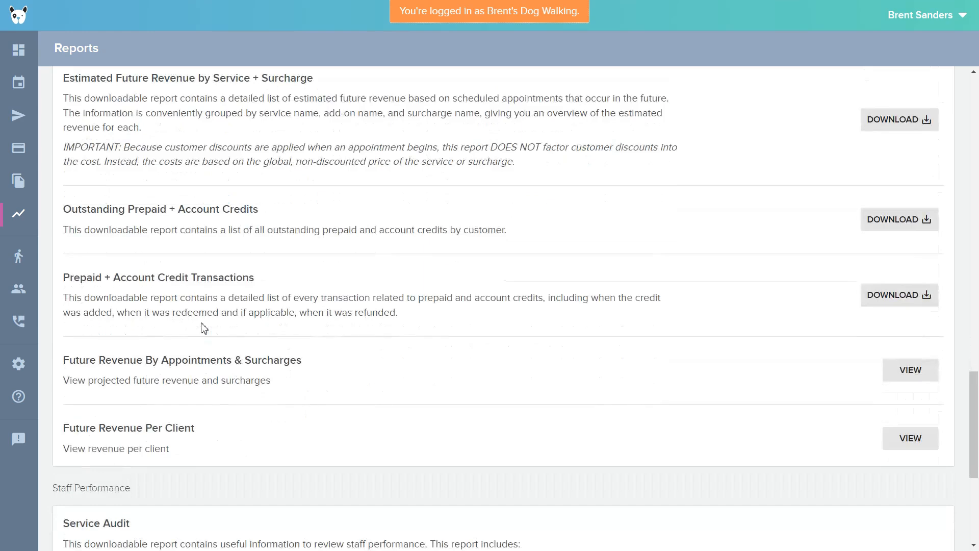
# - Look through the prepaid and account credit reports and the future revenue reports, continuing to the Staff Performance section
pyautogui.scroll(-1, 204, 328)
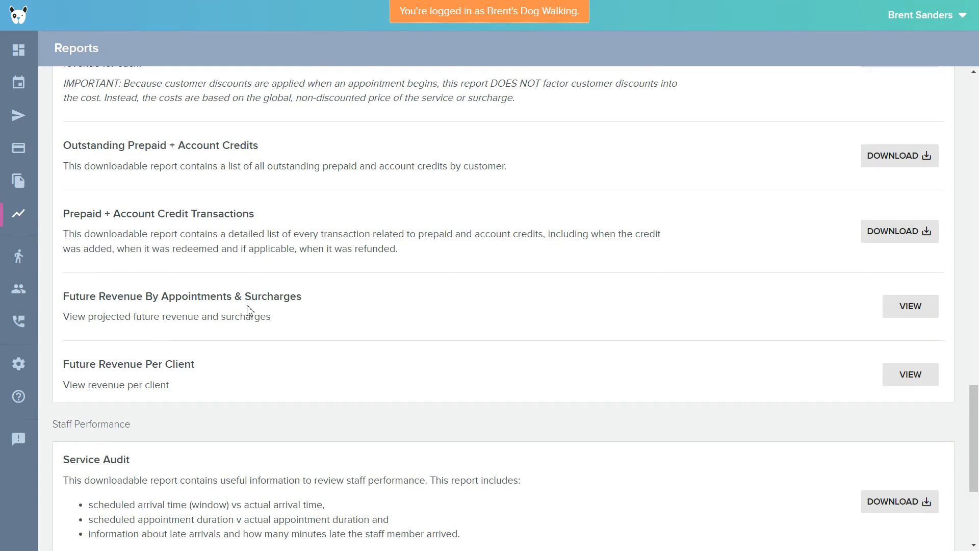
pyautogui.scroll(-2, 203, 321)
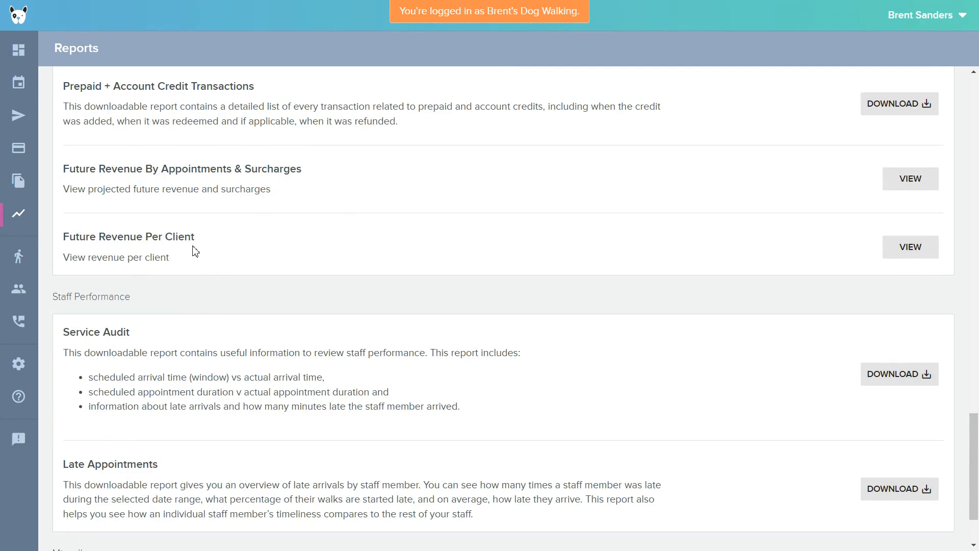
pyautogui.scroll(1, 195, 252)
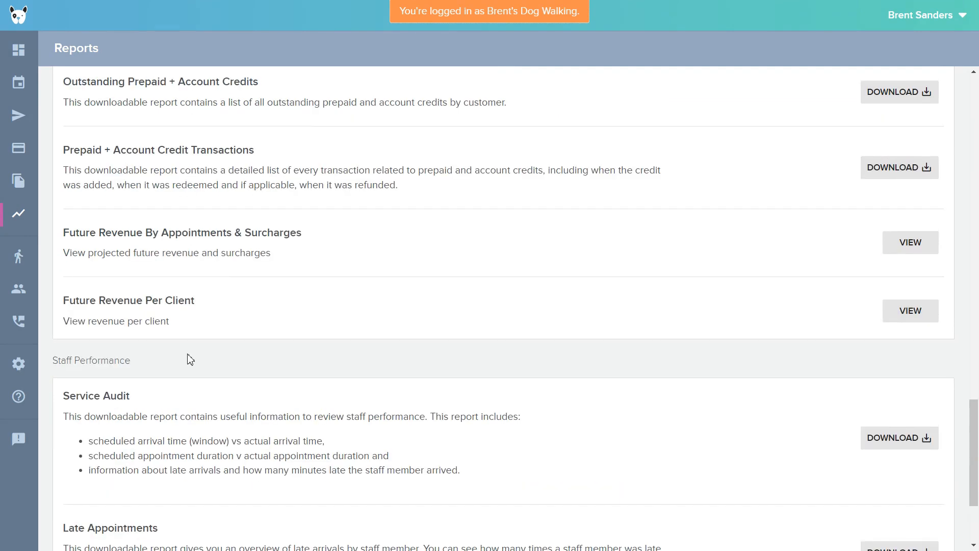
pyautogui.scroll(-1, 188, 339)
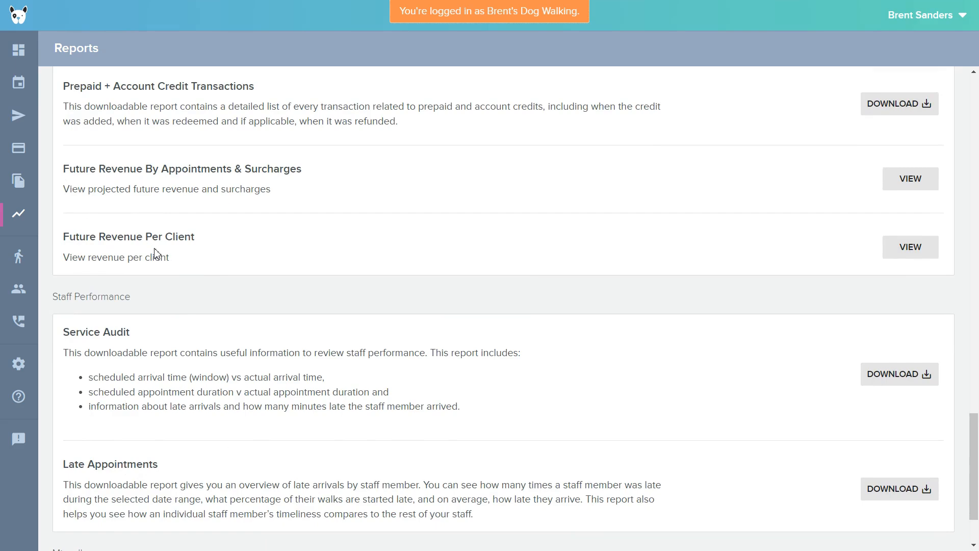
pyautogui.scroll(-2, 156, 268)
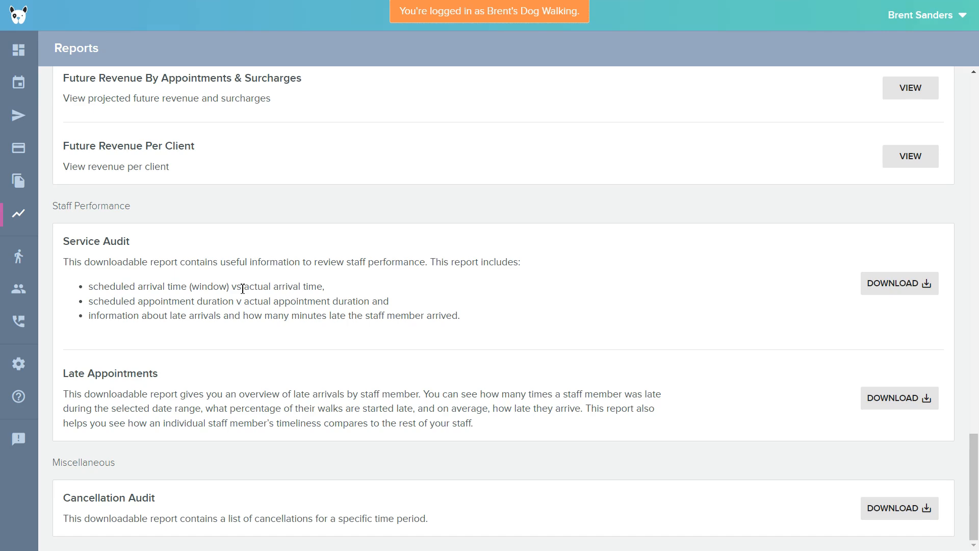
# - Review what the Service Audit report includes and the description of the Late Appointments report
pyautogui.moveTo(90, 287); pyautogui.dragTo(326, 288)
pyautogui.moveTo(91, 306); pyautogui.dragTo(393, 307)
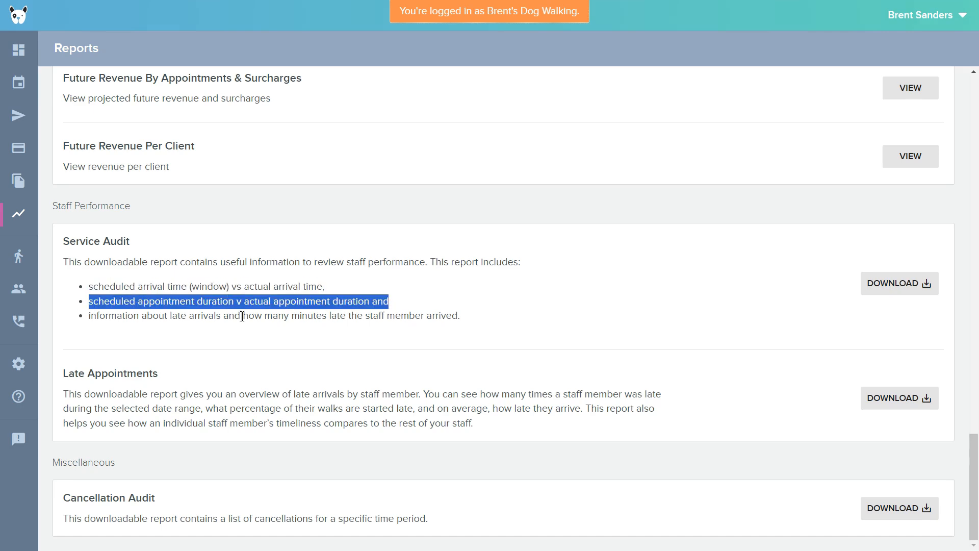
pyautogui.moveTo(100, 314); pyautogui.dragTo(89, 315)
pyautogui.click(261, 349)
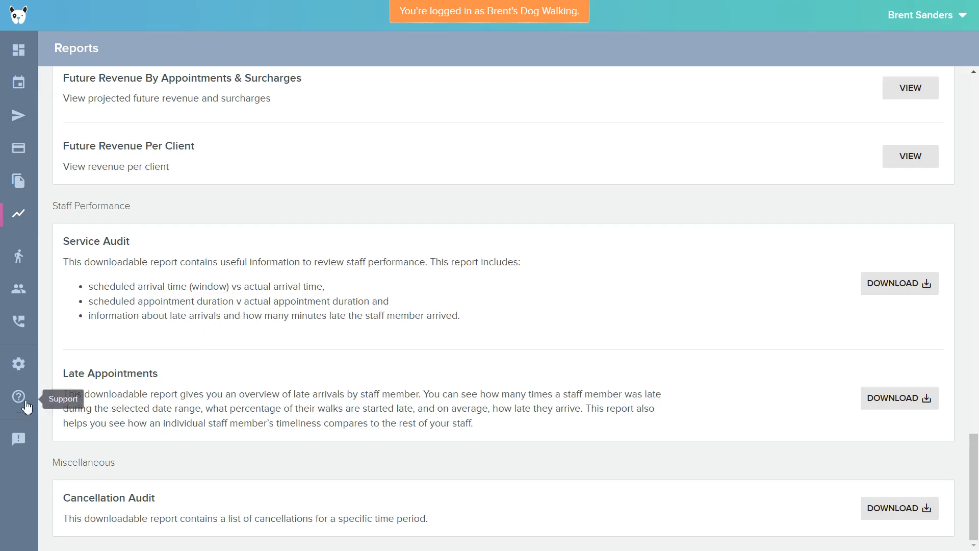
pyautogui.moveTo(68, 373); pyautogui.dragTo(184, 381)
pyautogui.click(182, 377)
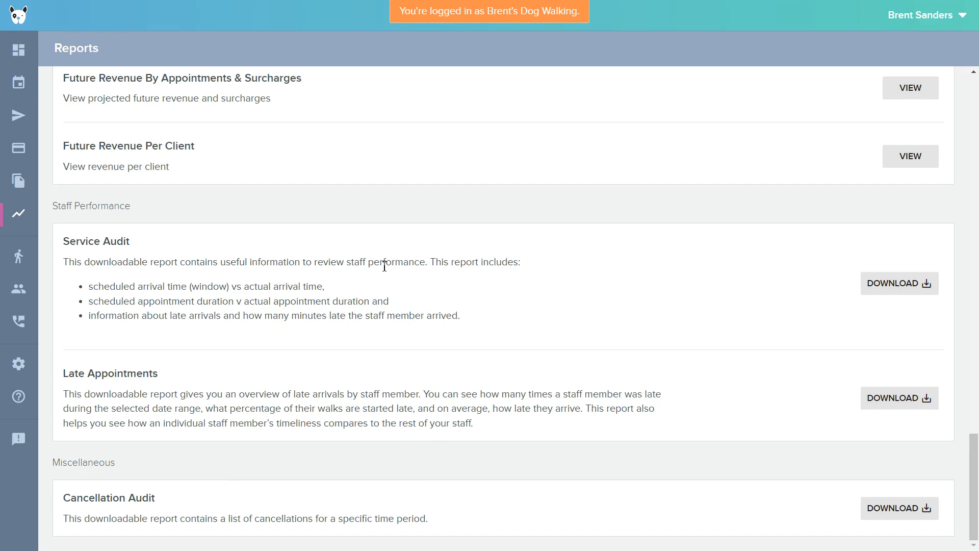
# - Start a new staff profile from the Staff page and assign it the Dog Feeding Expert tag
pyautogui.click(22, 257)
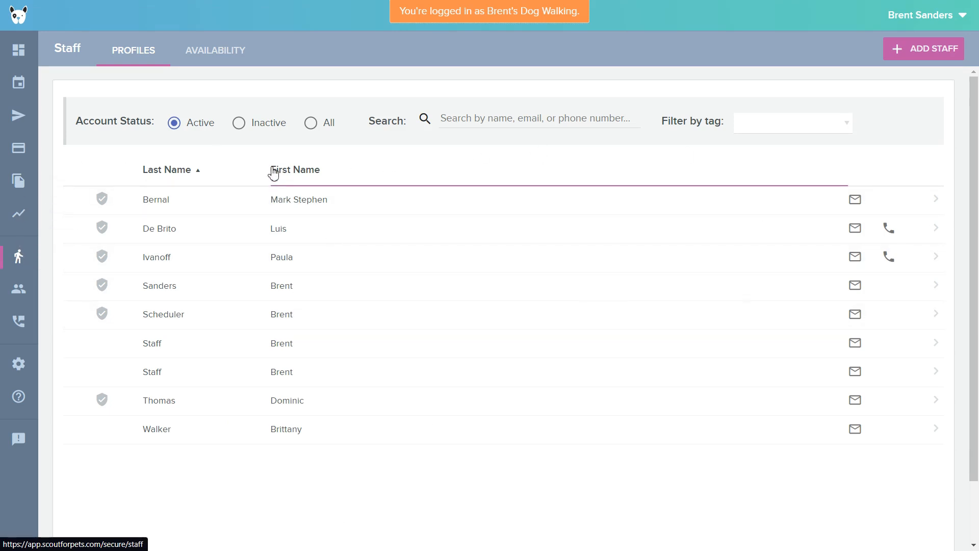
pyautogui.click(914, 56)
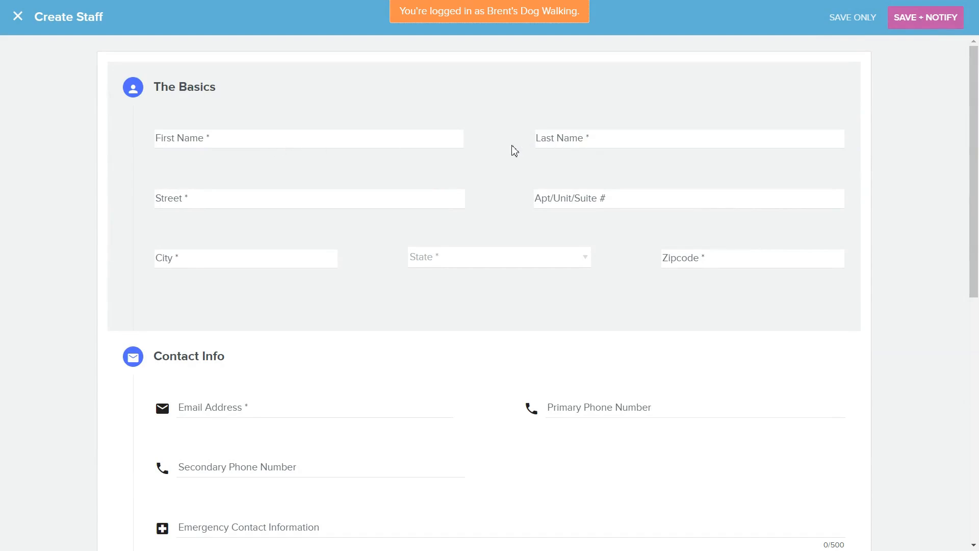
pyautogui.scroll(-10, 394, 168)
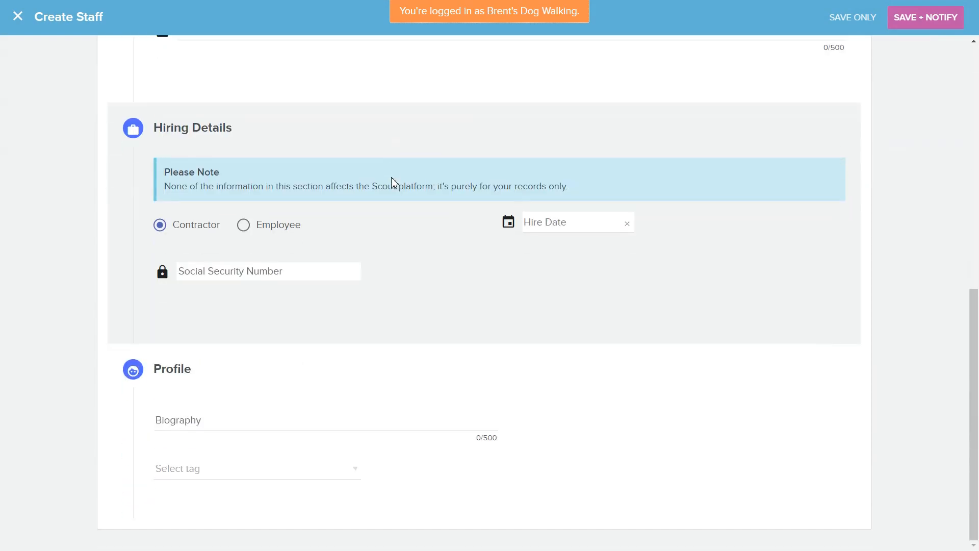
pyautogui.click(226, 266)
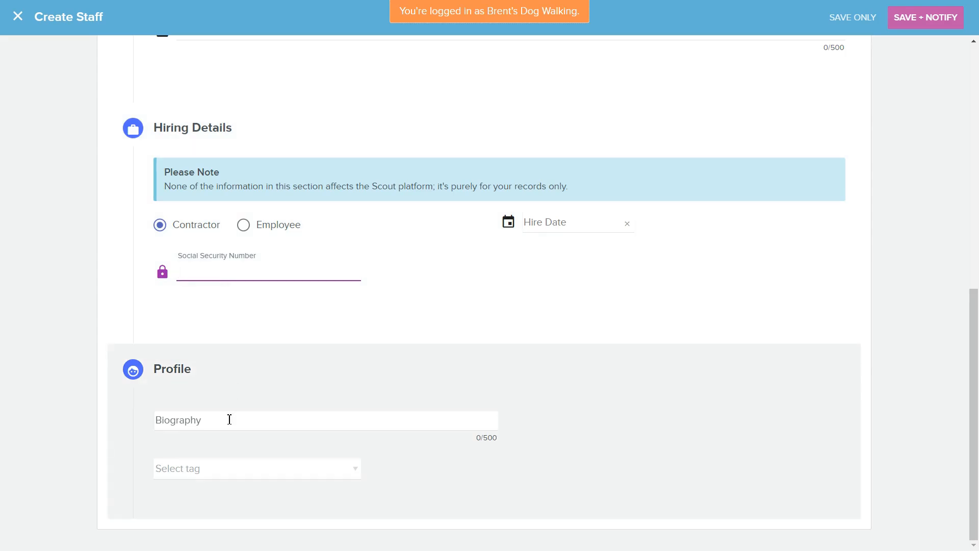
pyautogui.click(230, 419)
pyautogui.click(234, 473)
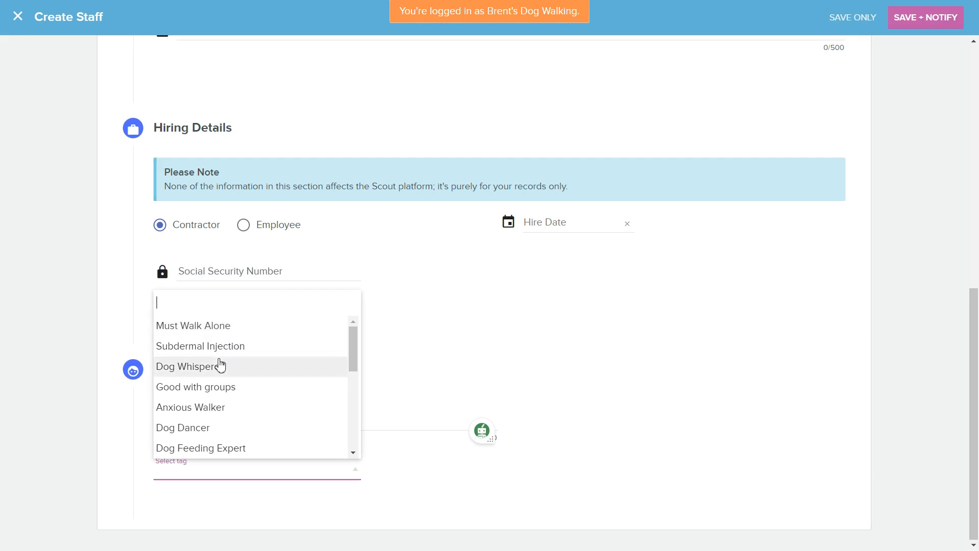
pyautogui.click(208, 452)
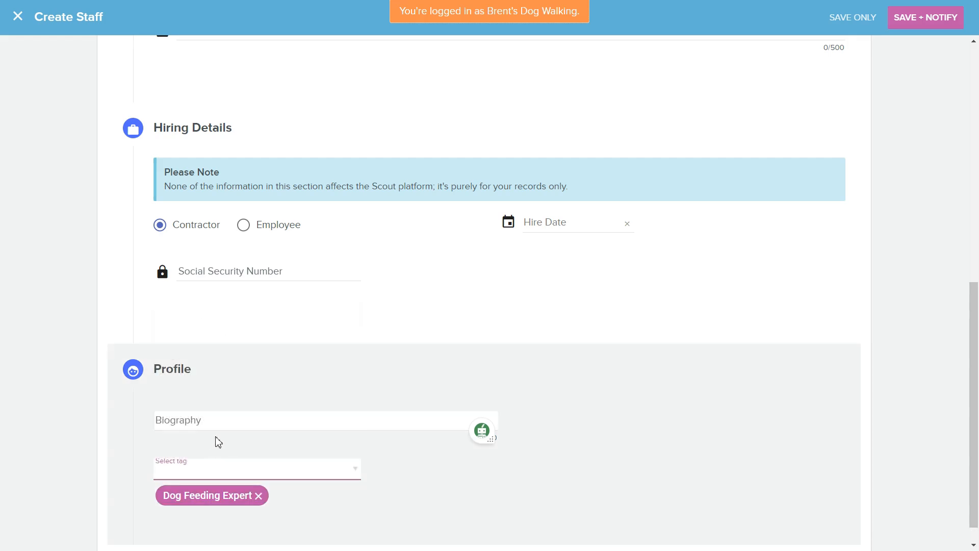
# - Look over the basics and contact info fields of the new staff form, discard it and return to the staff list
pyautogui.scroll(5, 297, 378)
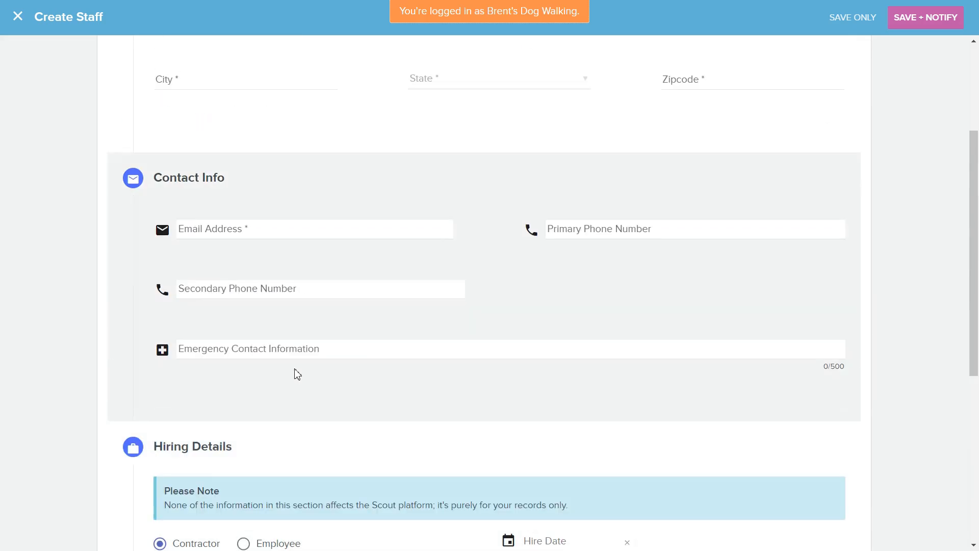
pyautogui.scroll(4, 297, 374)
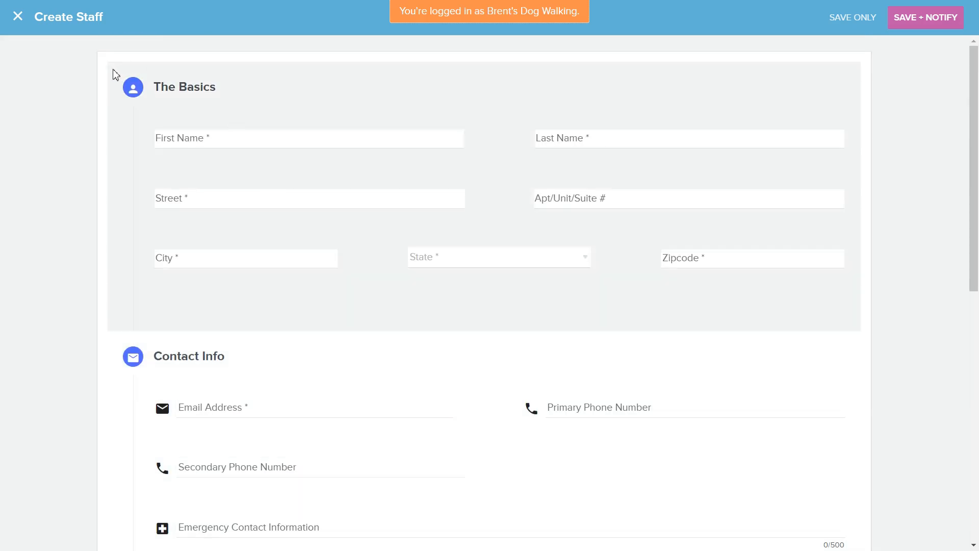
pyautogui.click(262, 407)
pyautogui.scroll(-1, 263, 406)
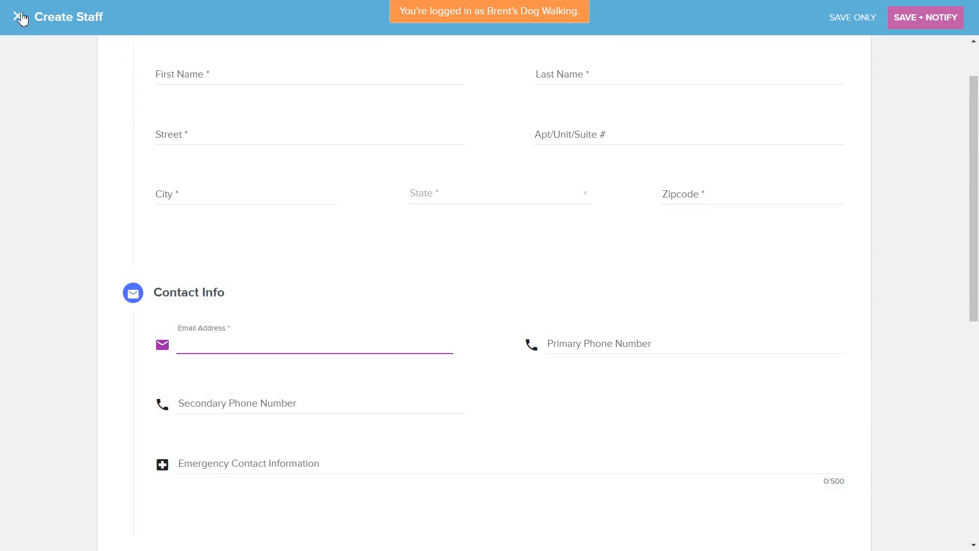
pyautogui.click(23, 18)
pyautogui.click(653, 299)
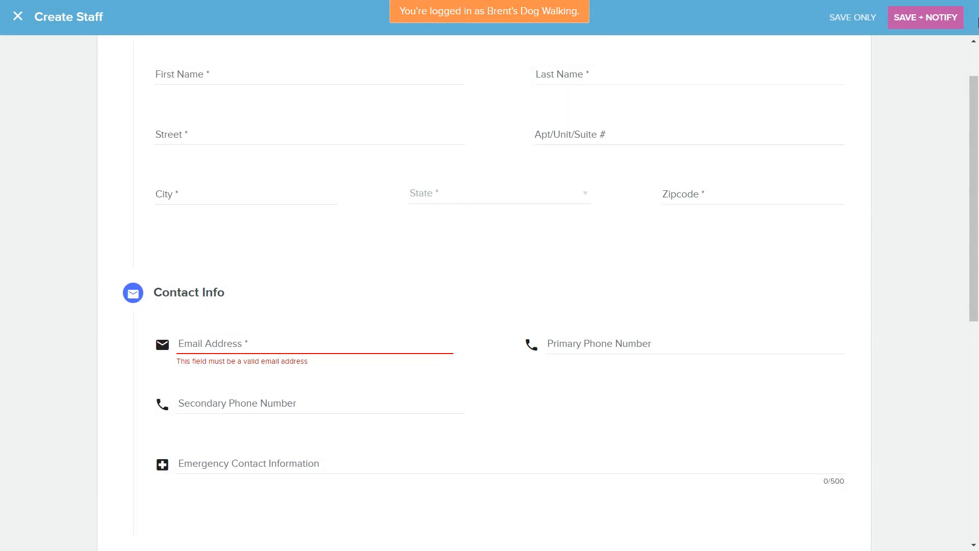
pyautogui.click(22, 22)
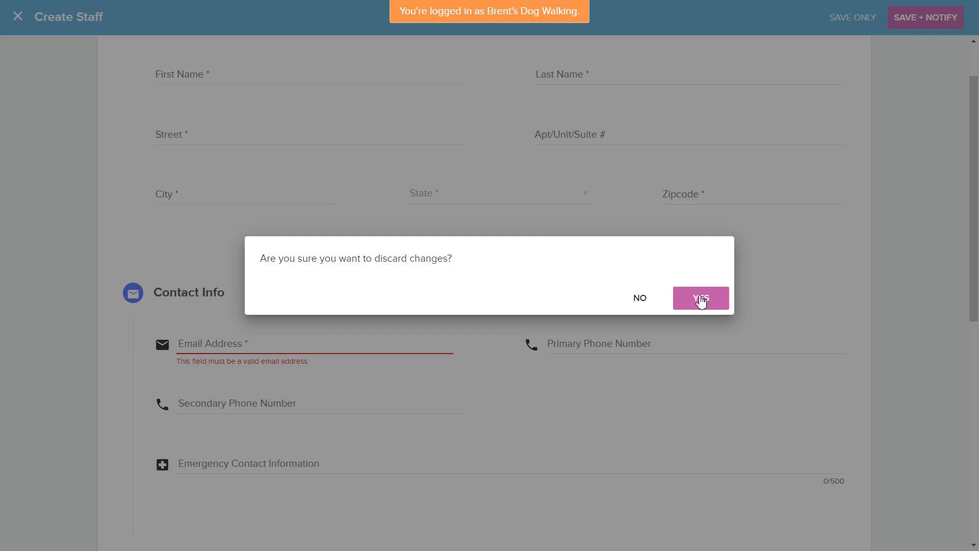
pyautogui.click(698, 300)
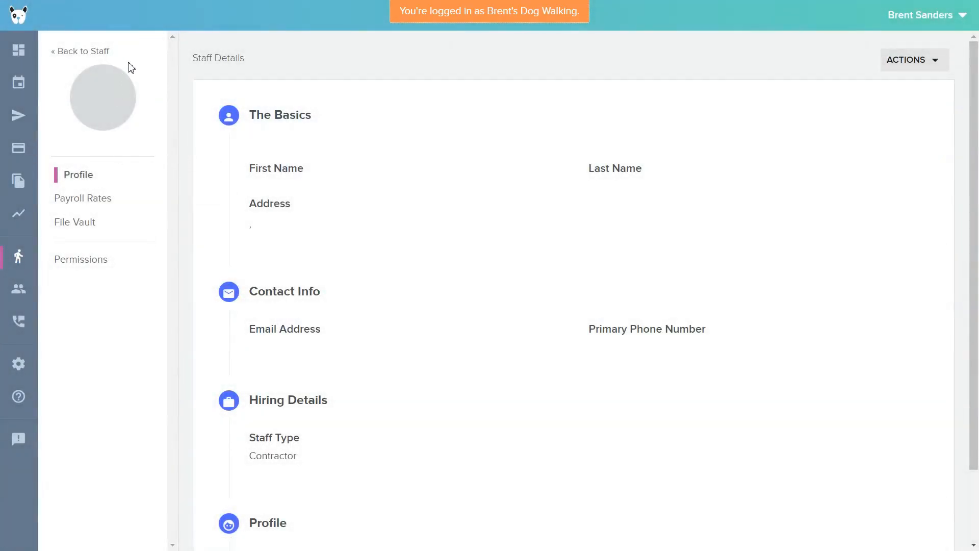
pyautogui.click(102, 50)
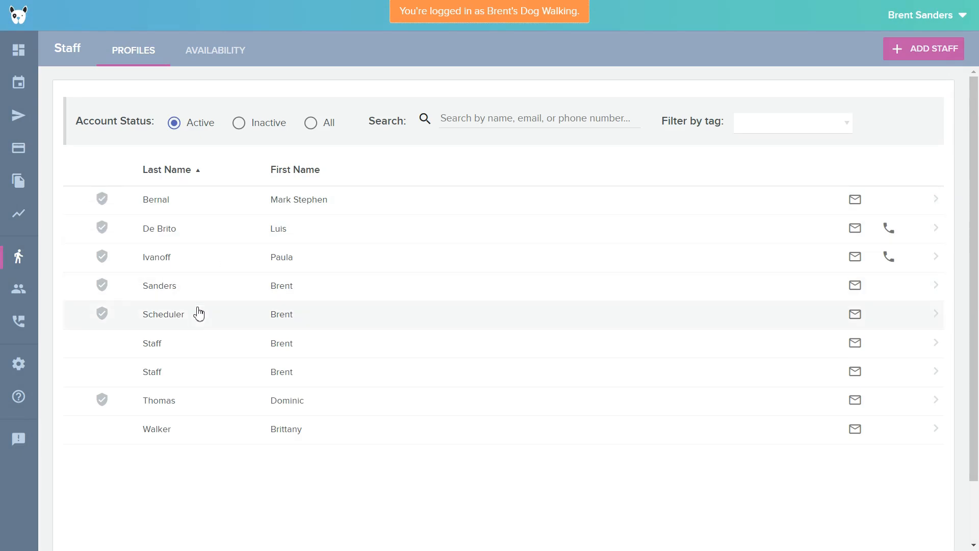
# - Open the first listed staff member's profile and examine the available permission levels and the File Vault
pyautogui.click(191, 200)
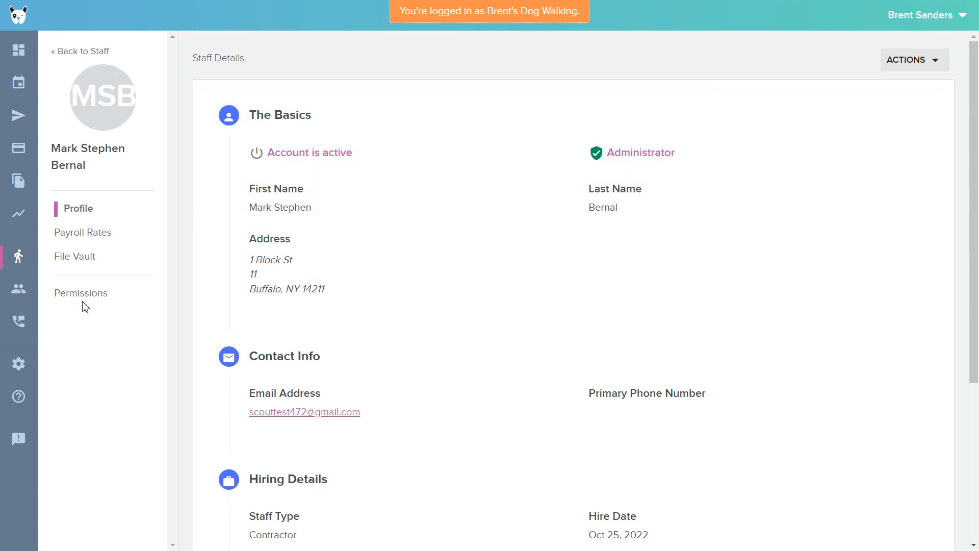
pyautogui.click(82, 299)
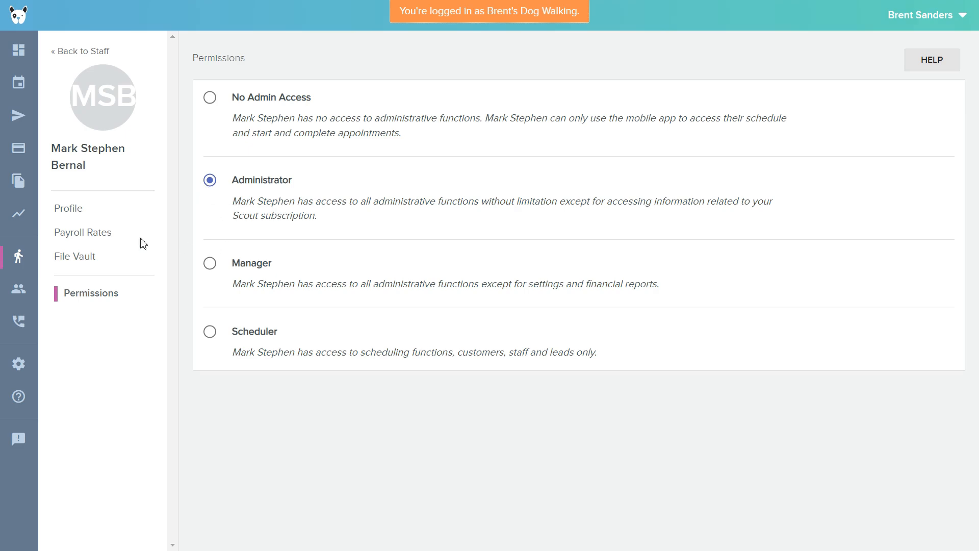
pyautogui.click(76, 260)
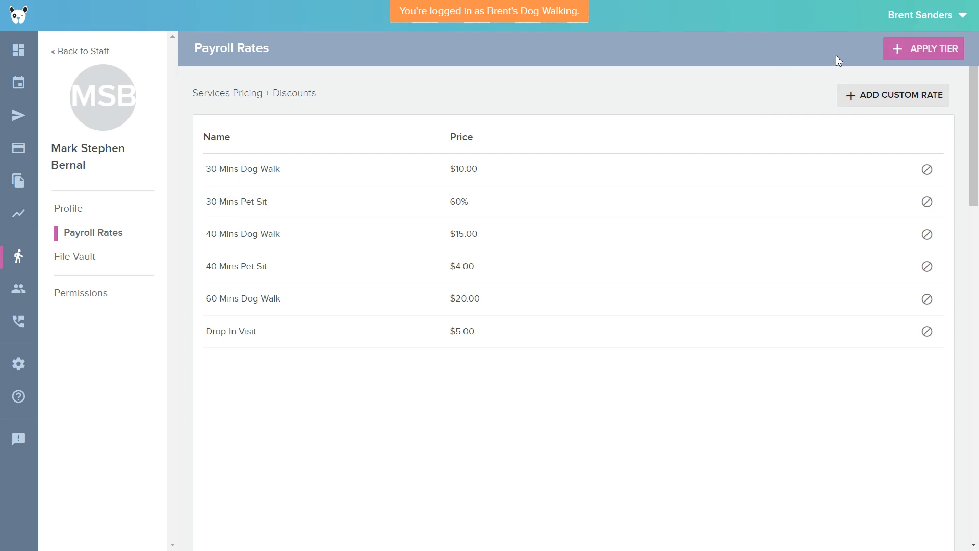
# - Fill in a custom payroll rate for the 5 Minute Walk service with a Fixed amount of $15, and cancel it
pyautogui.click(873, 97)
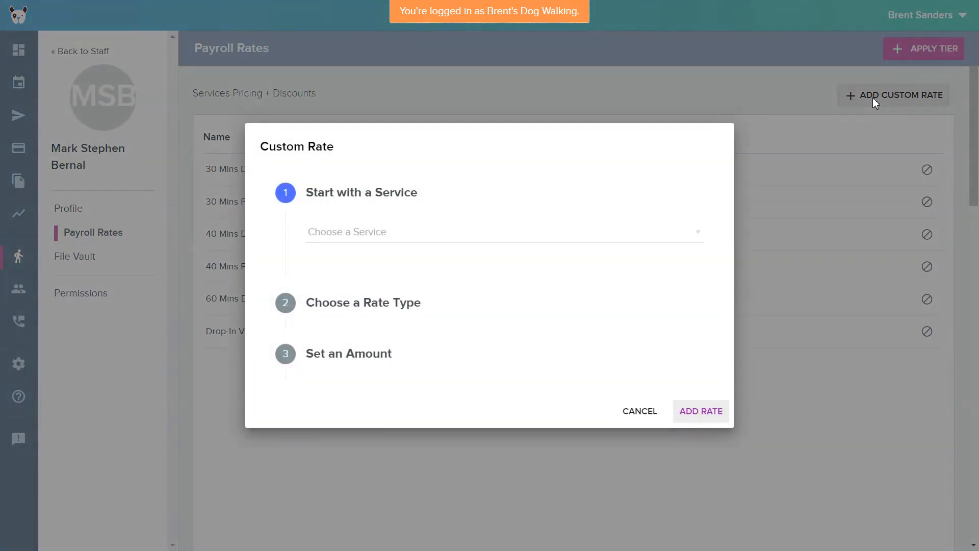
pyautogui.click(400, 234)
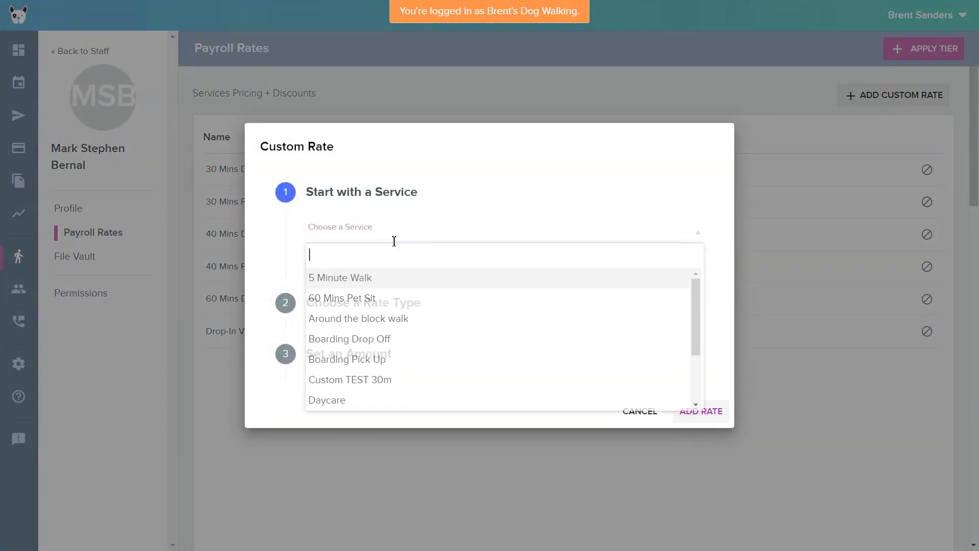
pyautogui.click(355, 282)
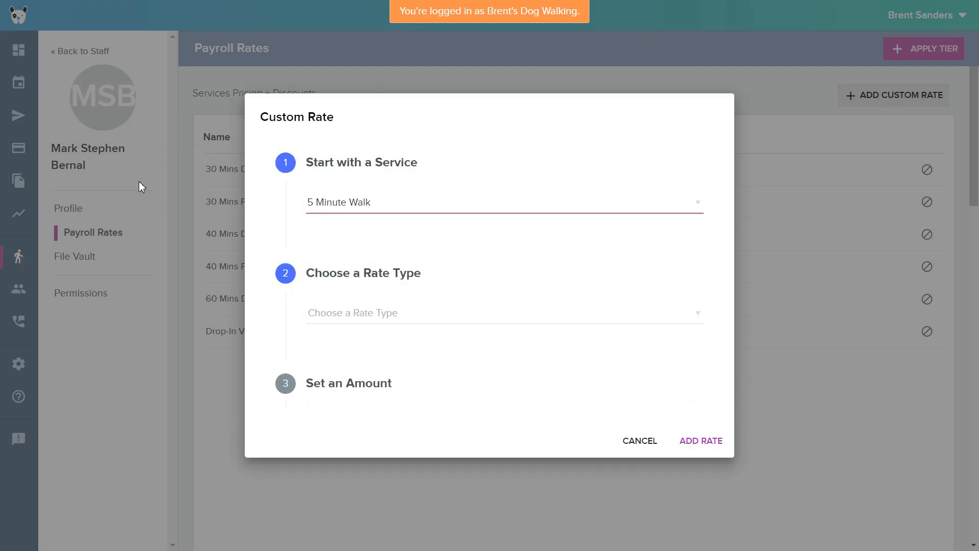
pyautogui.click(372, 308)
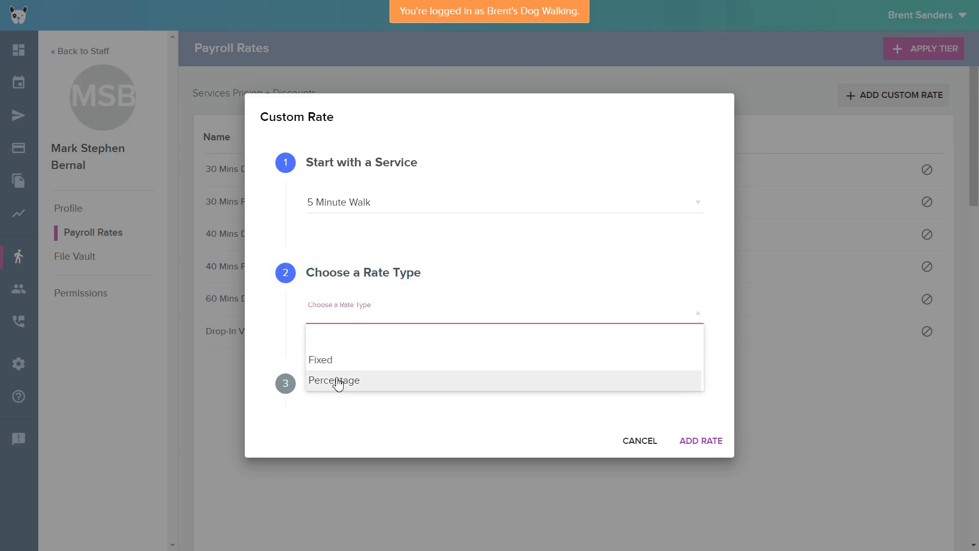
pyautogui.click(328, 359)
pyautogui.click(408, 391)
pyautogui.write('15')
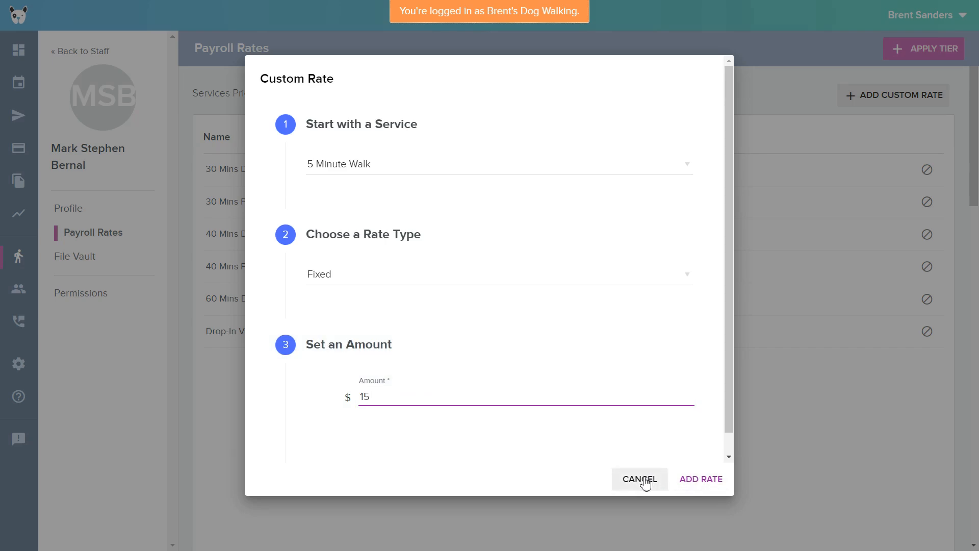
pyautogui.click(644, 482)
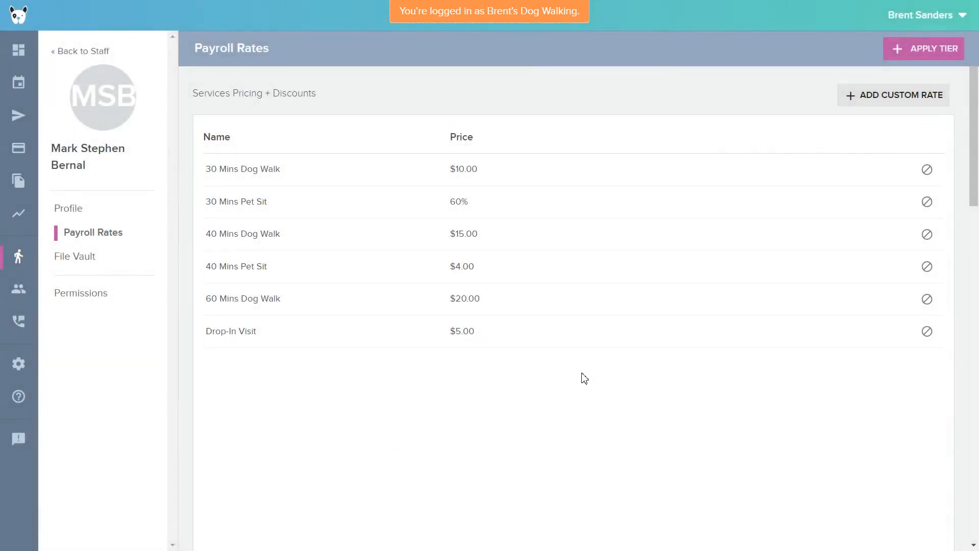
# - Choose the Junior Walkers tier for the staff member's payroll rates, cancel applying it and return to the staff list
pyautogui.click(912, 57)
pyautogui.click(332, 254)
pyautogui.click(584, 264)
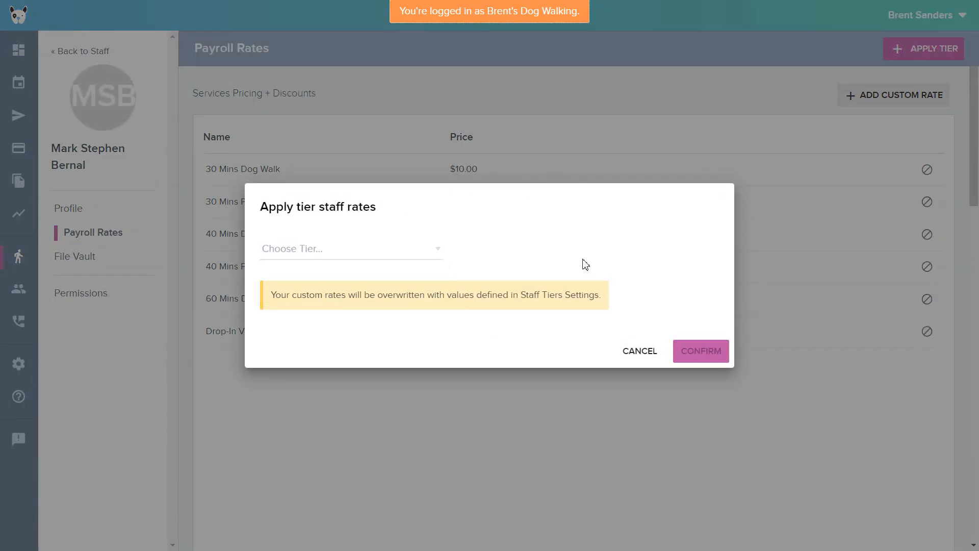
pyautogui.click(382, 254)
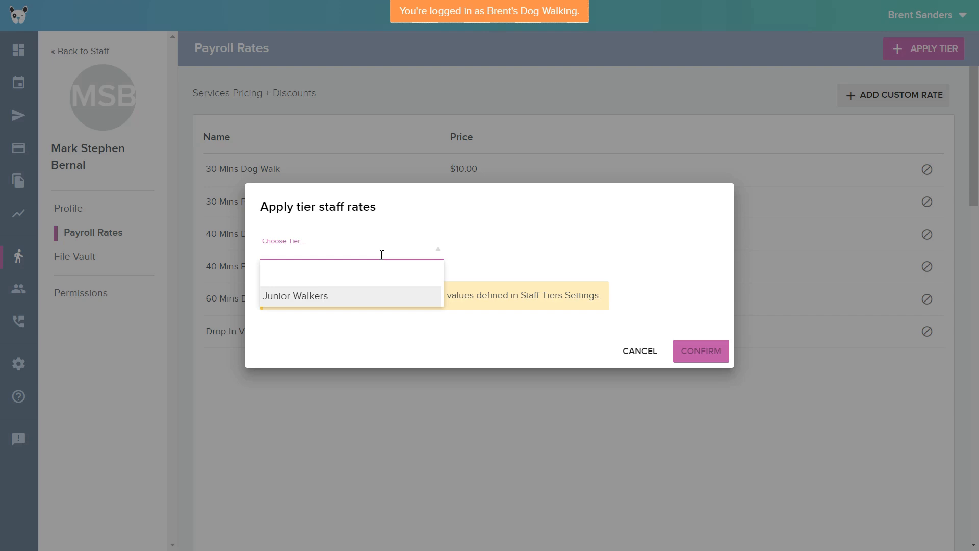
pyautogui.click(309, 301)
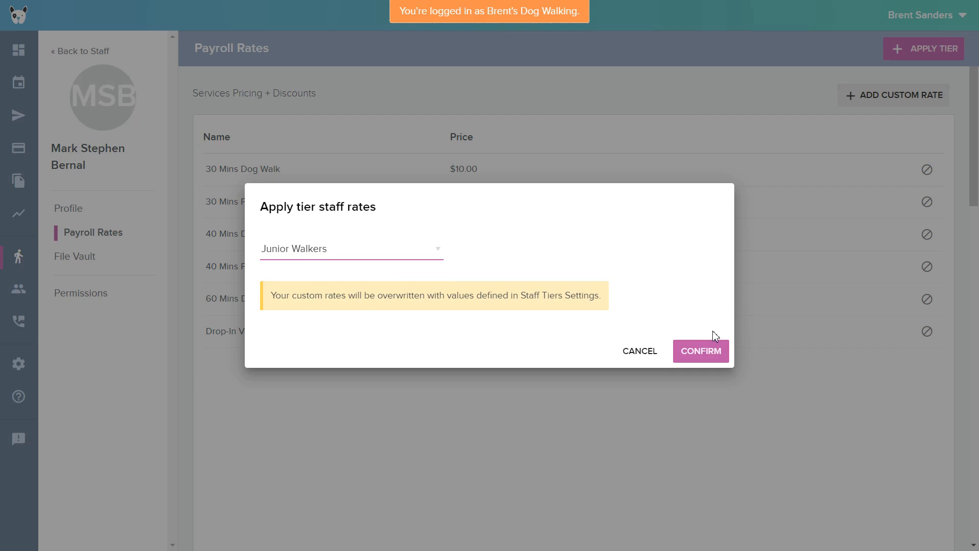
pyautogui.click(654, 351)
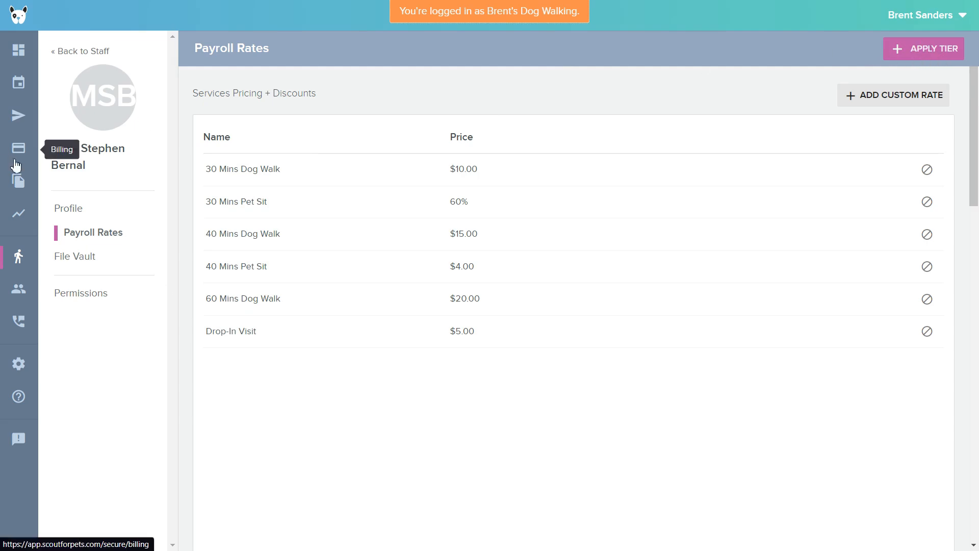
pyautogui.click(82, 51)
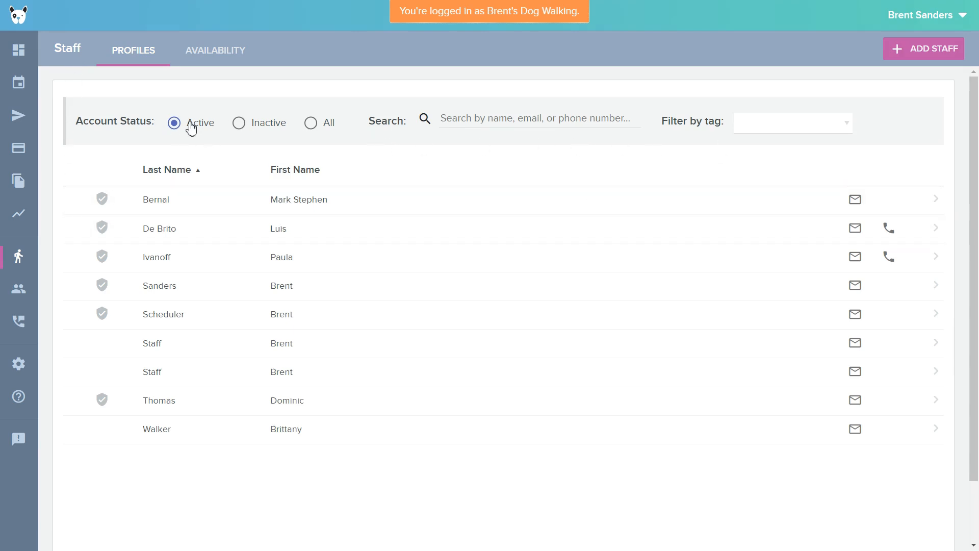
# - View the inactive and all staff accounts, return to the active ones and look over the tags available for filtering
pyautogui.click(175, 123)
pyautogui.click(237, 128)
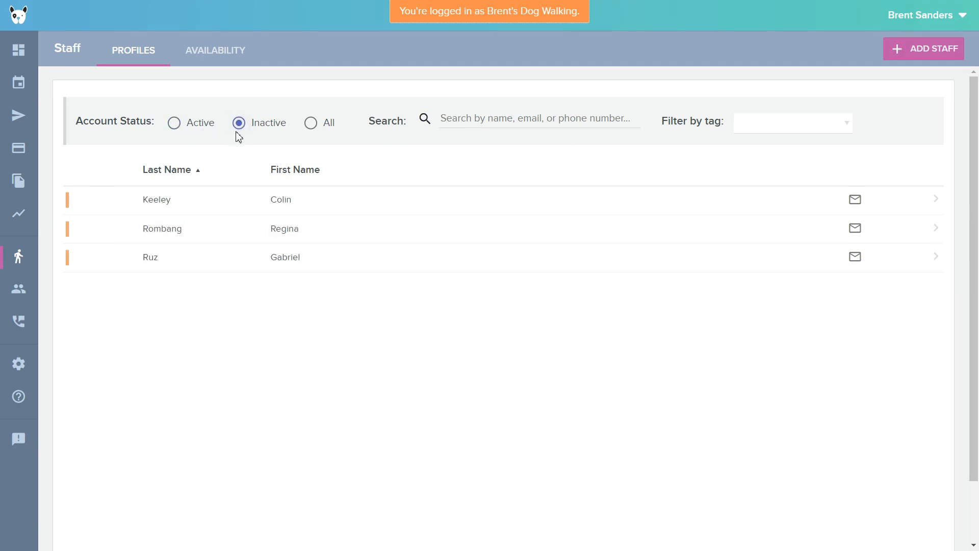
pyautogui.click(311, 124)
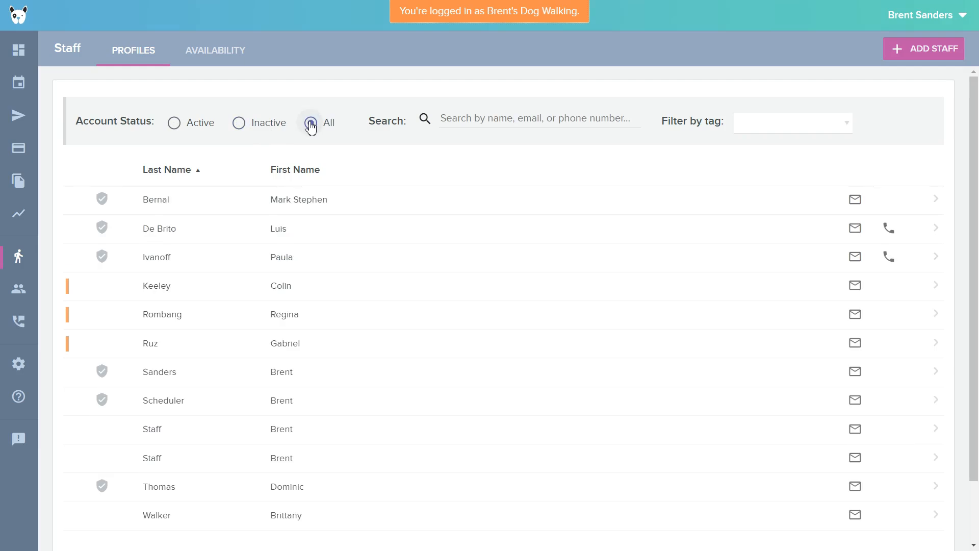
pyautogui.click(174, 123)
pyautogui.click(532, 128)
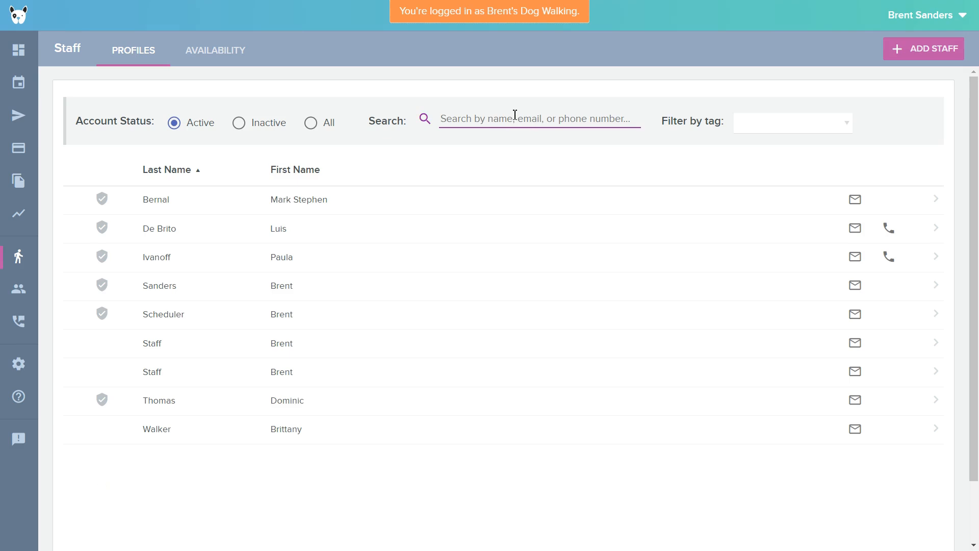
pyautogui.click(820, 127)
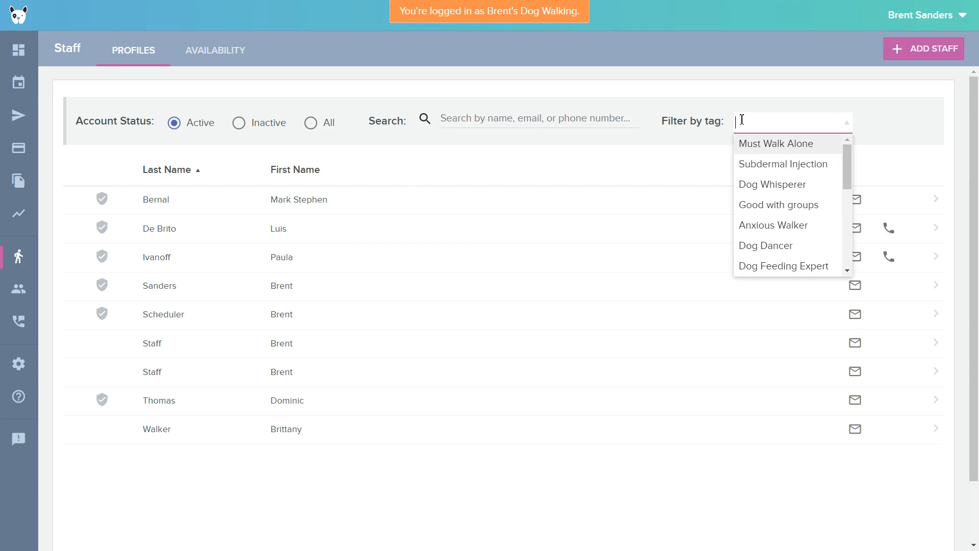
pyautogui.click(484, 107)
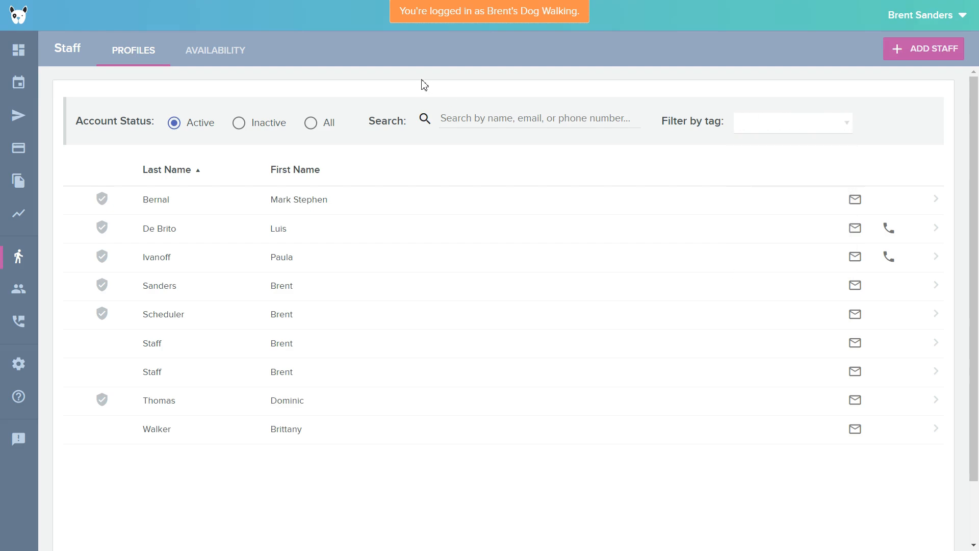
# - View the staff availability calendar by month, filter it by the first listed staff member and clear the filter
pyautogui.click(204, 58)
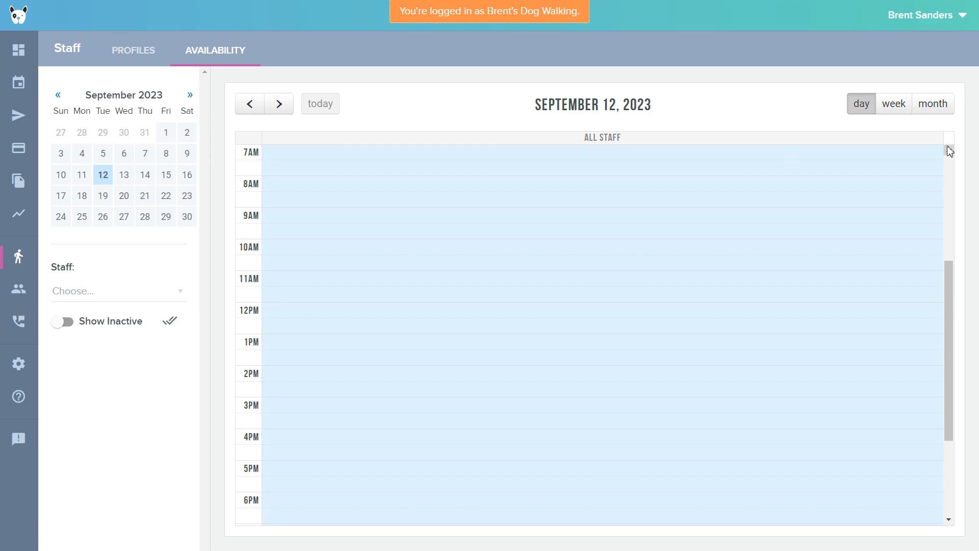
pyautogui.click(933, 106)
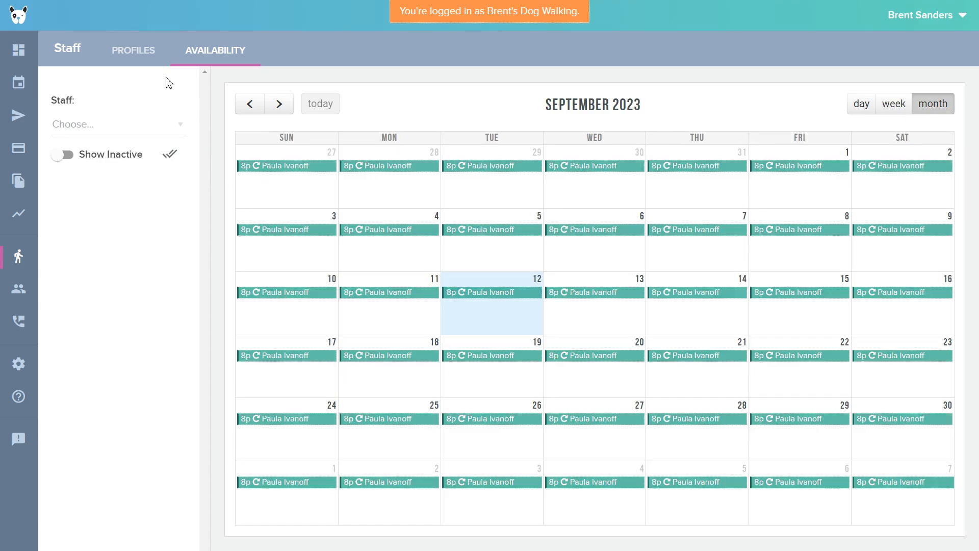
pyautogui.click(166, 116)
pyautogui.click(120, 153)
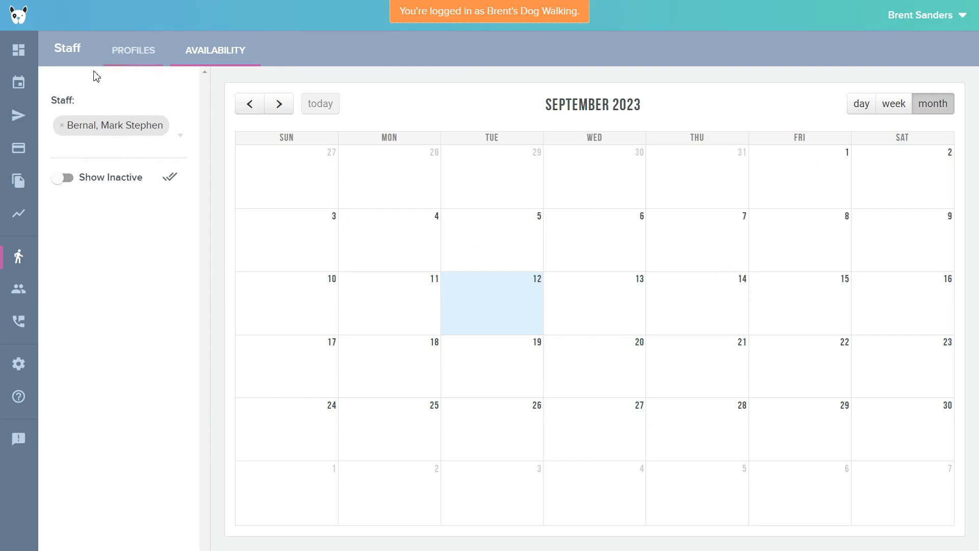
pyautogui.click(61, 125)
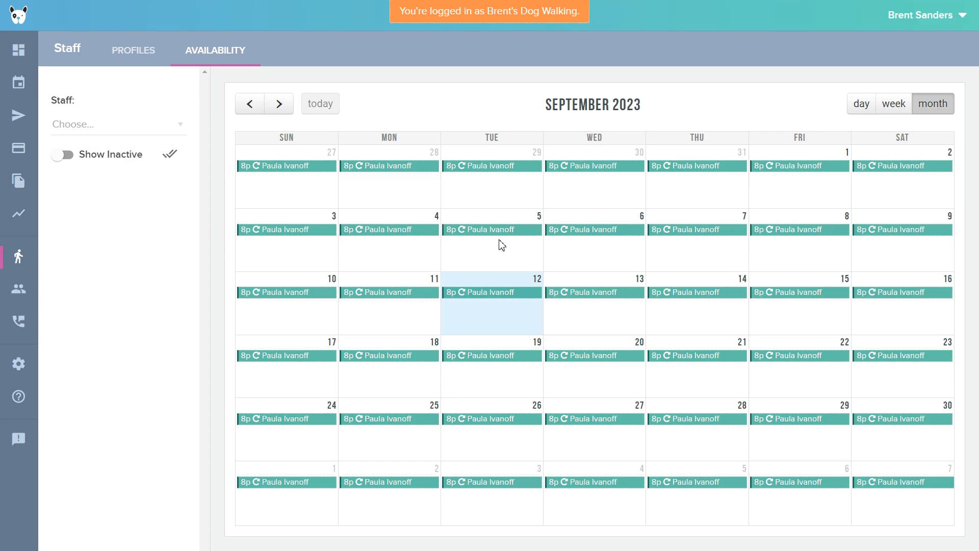
pyautogui.click(105, 130)
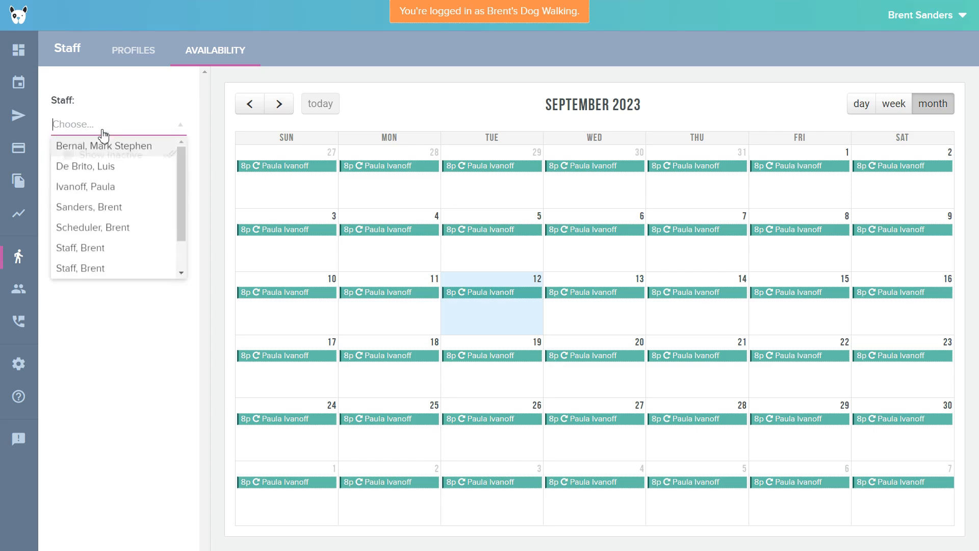
pyautogui.click(158, 396)
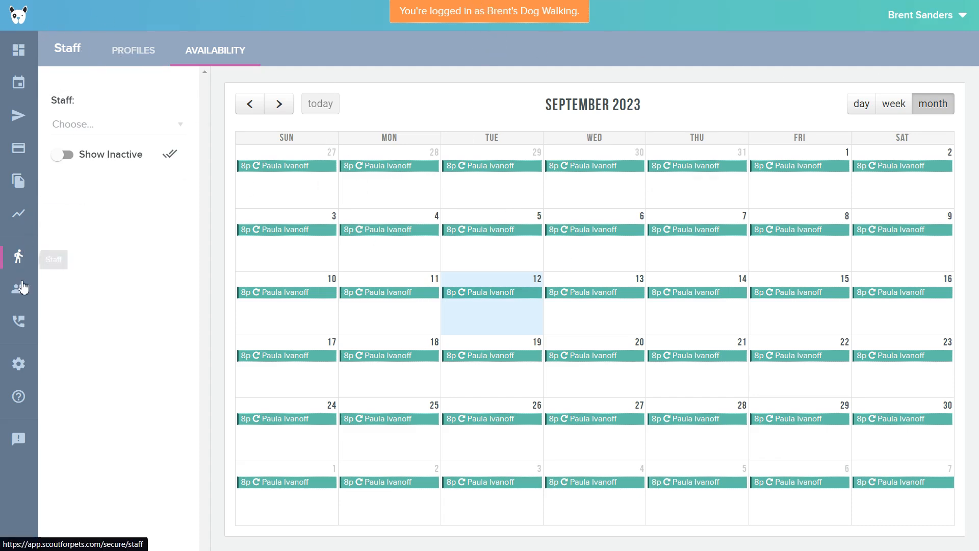
# - Start a new customer from the customer list and look over the form's basics, contact, home and other info fields
pyautogui.click(45, 294)
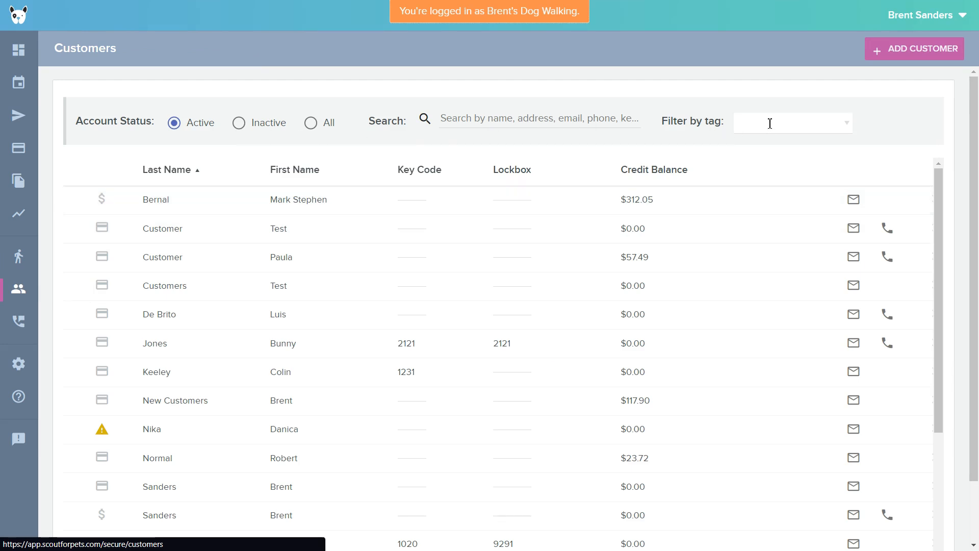
pyautogui.click(902, 56)
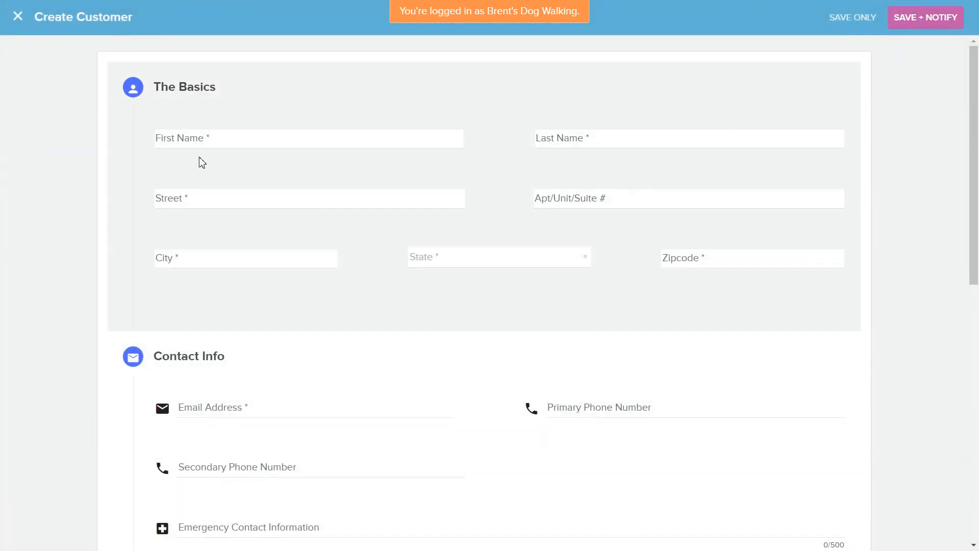
pyautogui.click(200, 148)
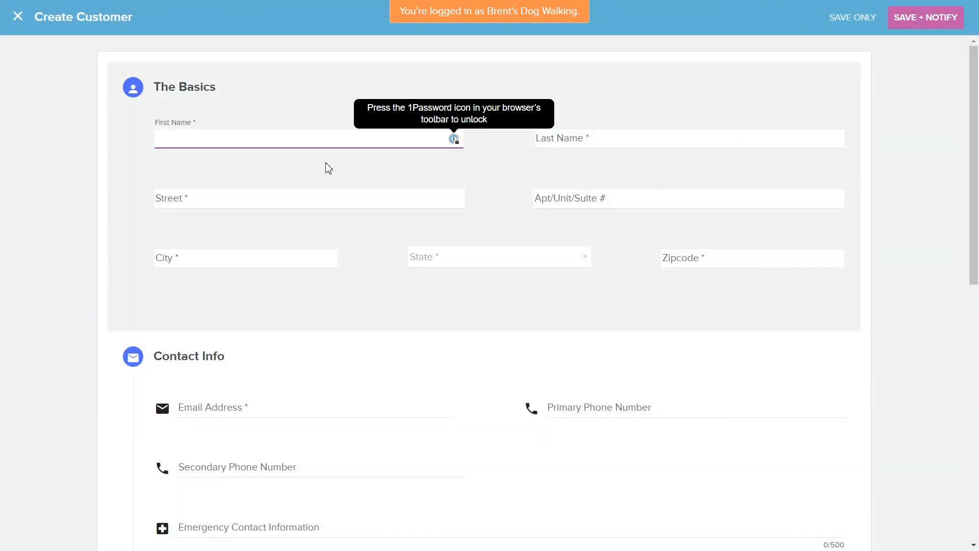
pyautogui.scroll(-3, 232, 247)
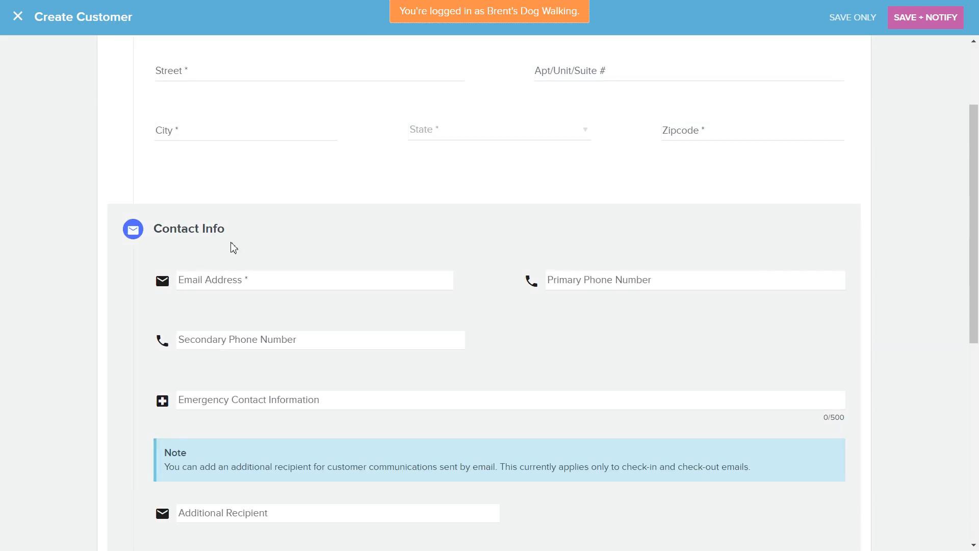
pyautogui.click(215, 284)
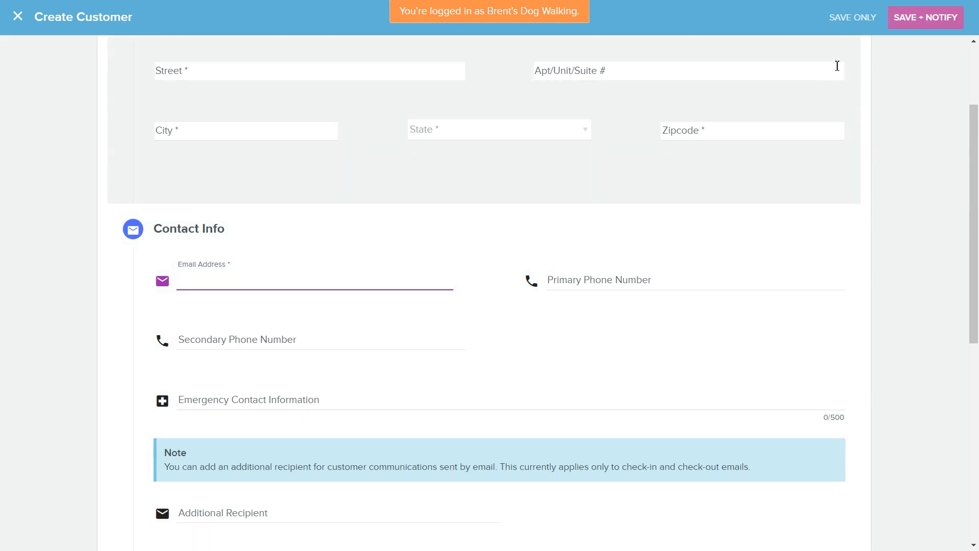
pyautogui.scroll(-8, 816, 91)
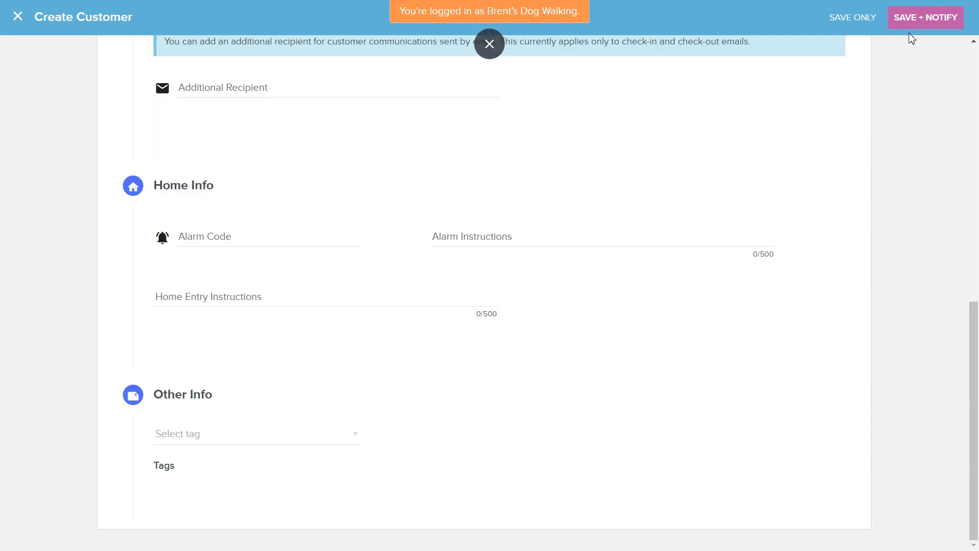
# - Try to save the blank customer form with notification, discard it and return to the customer list
pyautogui.click(913, 23)
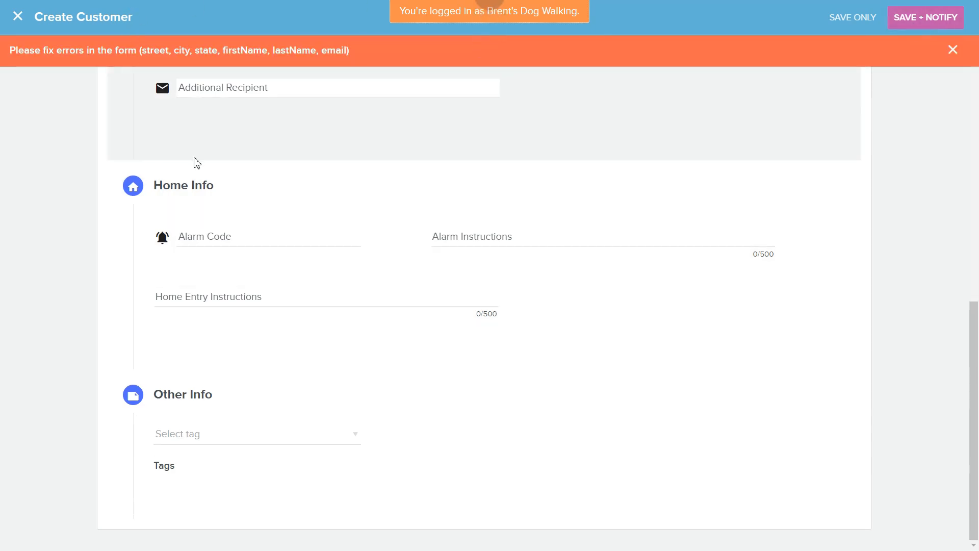
pyautogui.scroll(8, 286, 175)
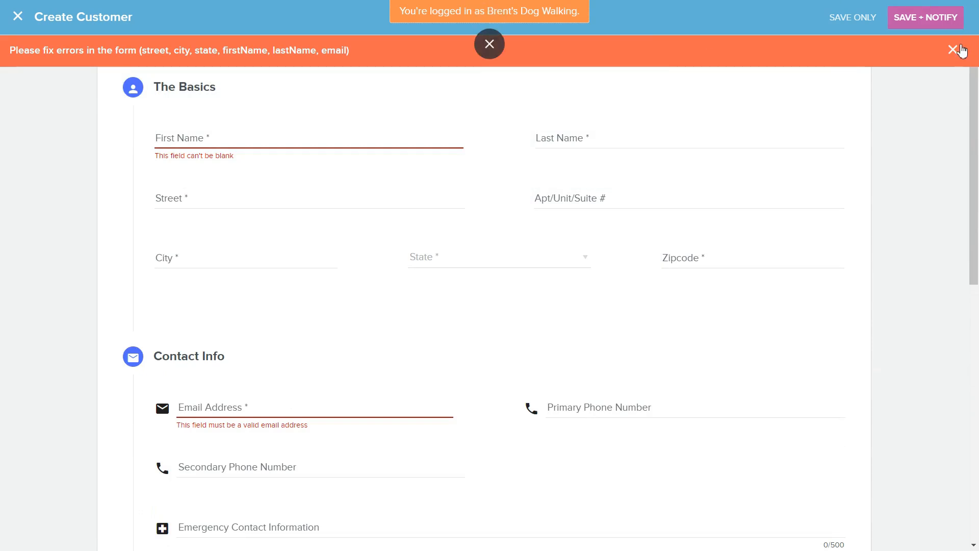
pyautogui.click(952, 49)
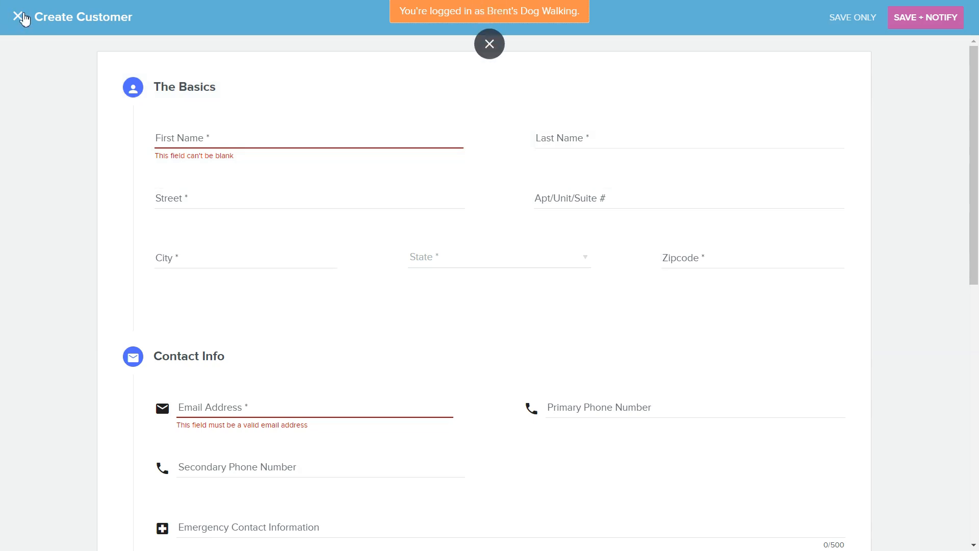
pyautogui.click(24, 20)
pyautogui.click(691, 304)
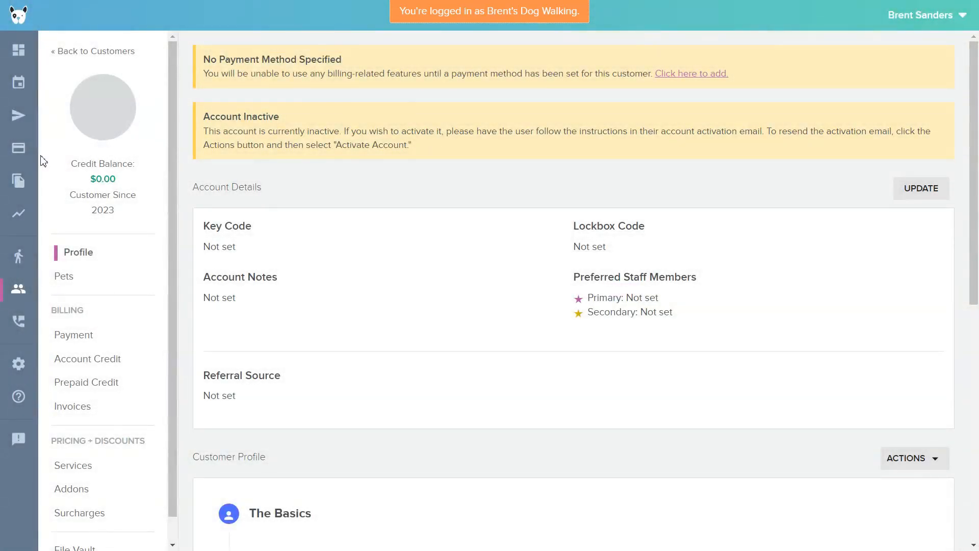
pyautogui.click(82, 52)
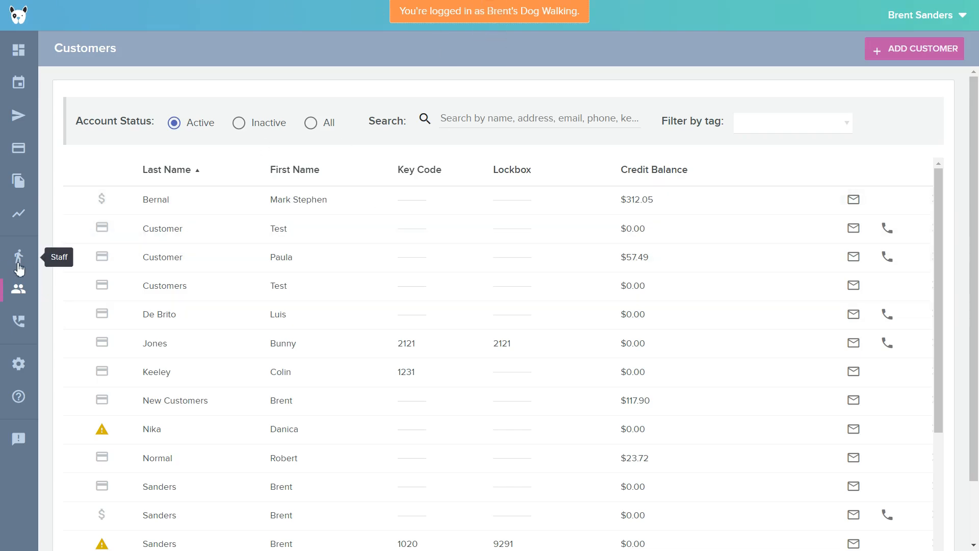
# - Open the first listed customer's profile and review the account details, contact info, home info, tags and pets
pyautogui.click(218, 195)
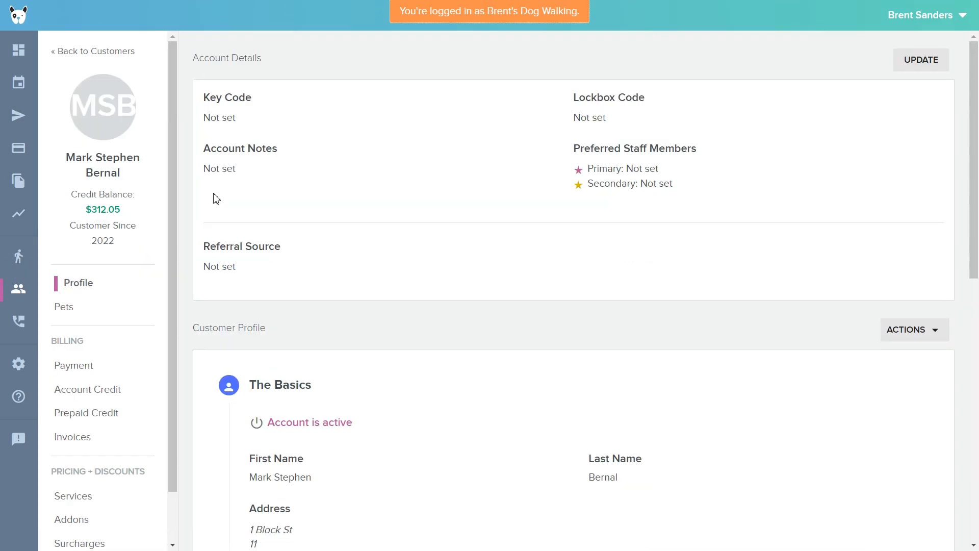
pyautogui.scroll(-1, 137, 230)
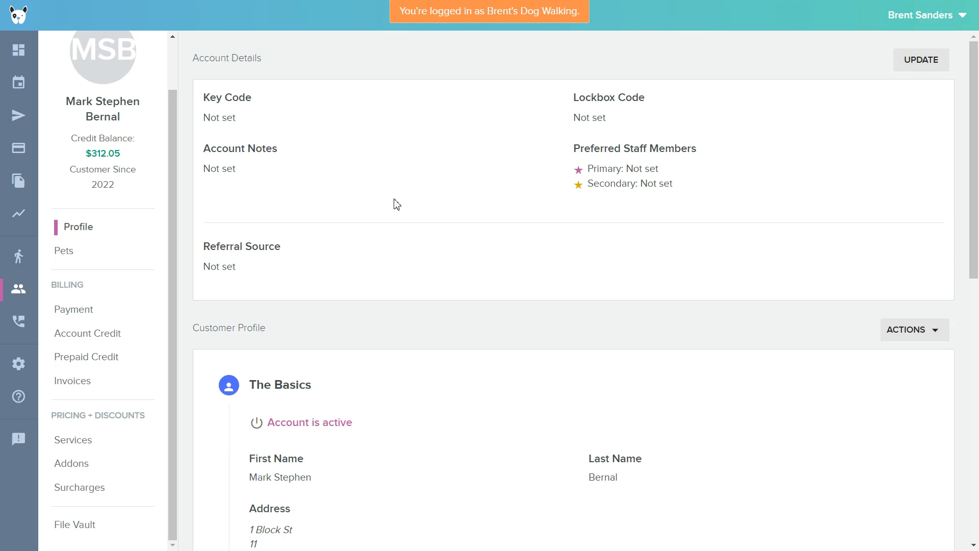
pyautogui.scroll(-4, 329, 122)
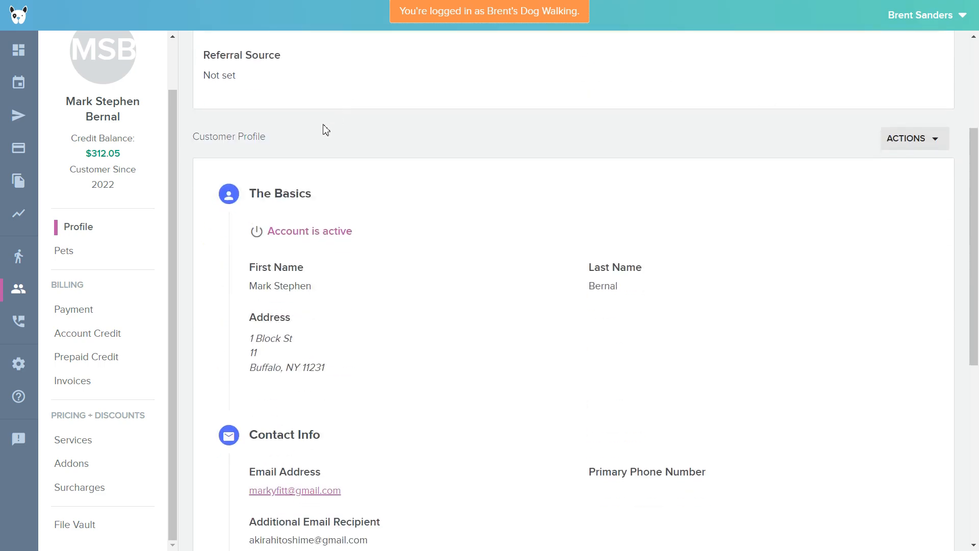
pyautogui.scroll(-2, 325, 132)
pyautogui.moveTo(314, 104); pyautogui.dragTo(466, 117)
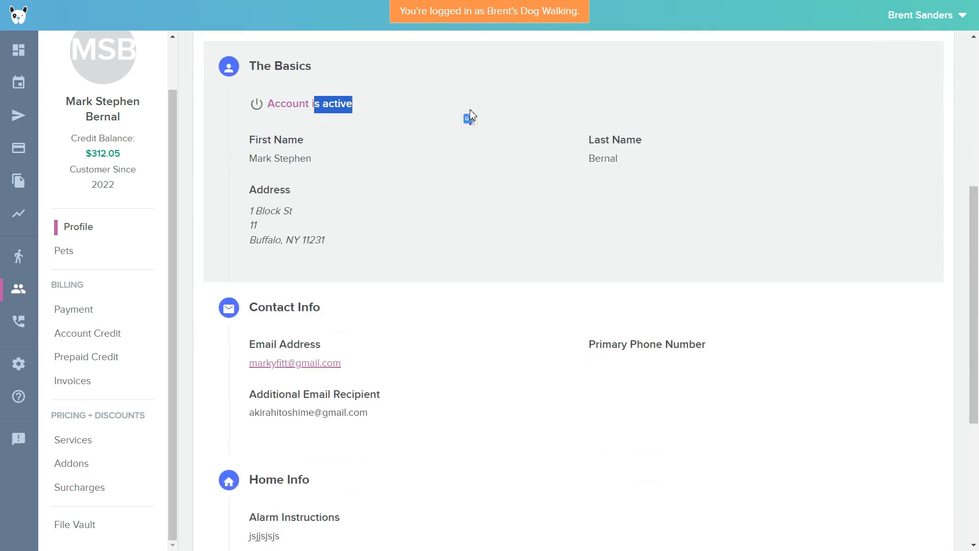
pyautogui.scroll(-3, 428, 341)
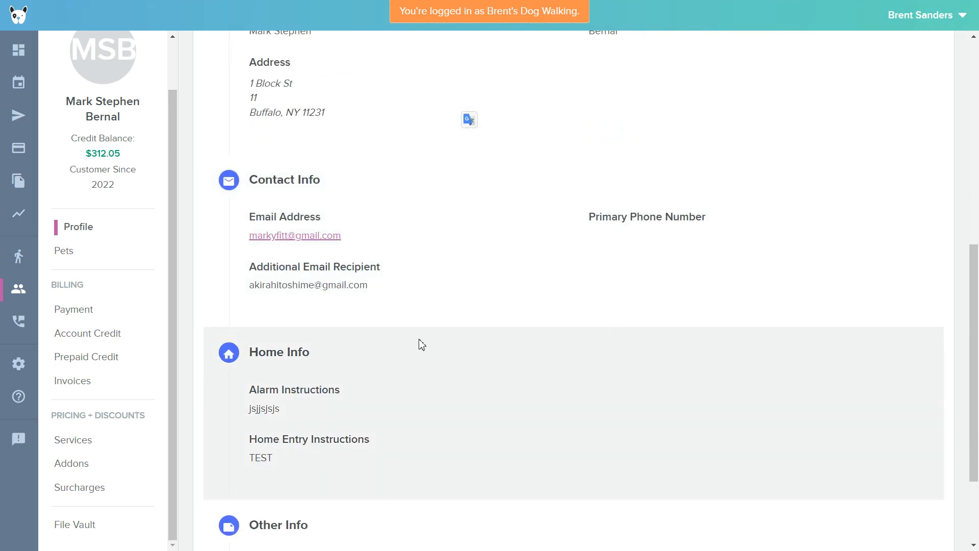
pyautogui.scroll(-2, 353, 307)
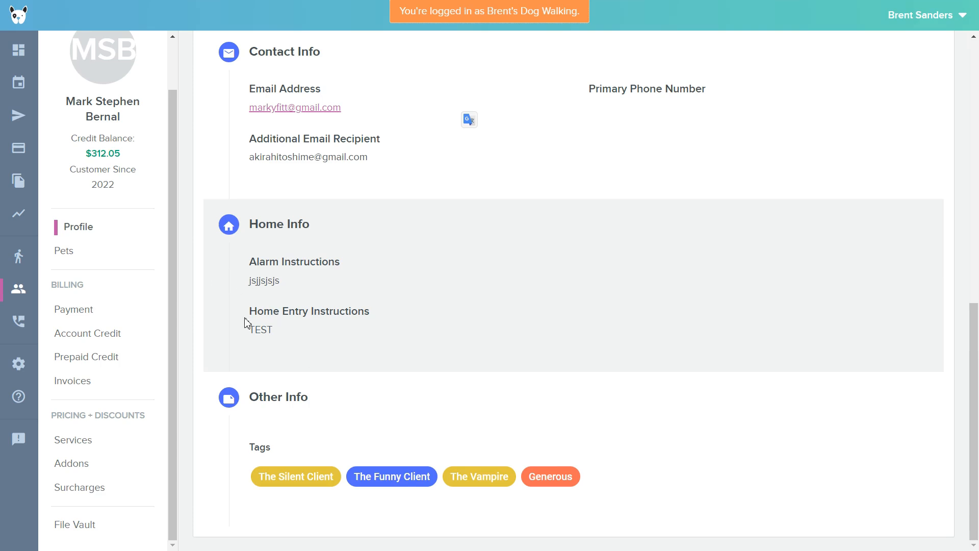
pyautogui.click(72, 251)
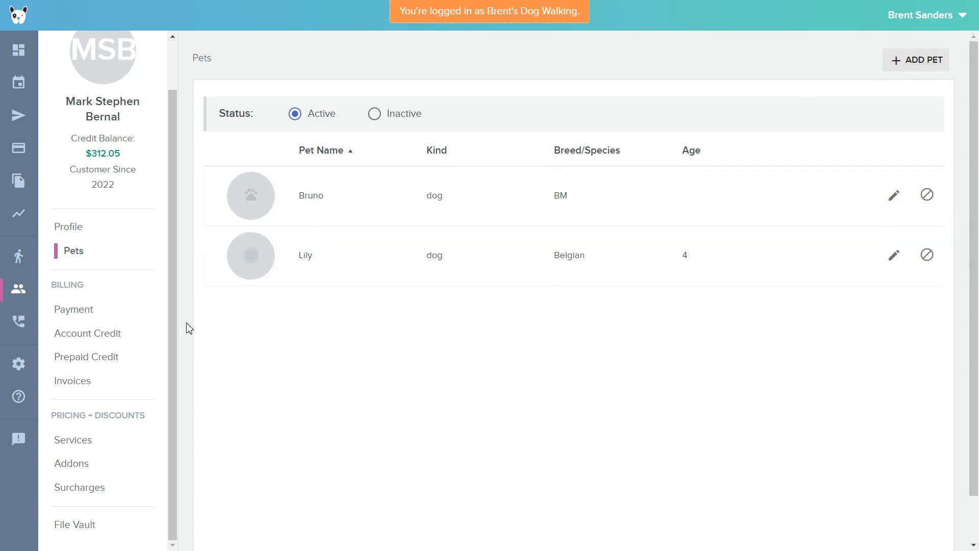
# - In the customer's payment options, turn off Accept Cash, Check, etc. and enable it again
pyautogui.click(81, 311)
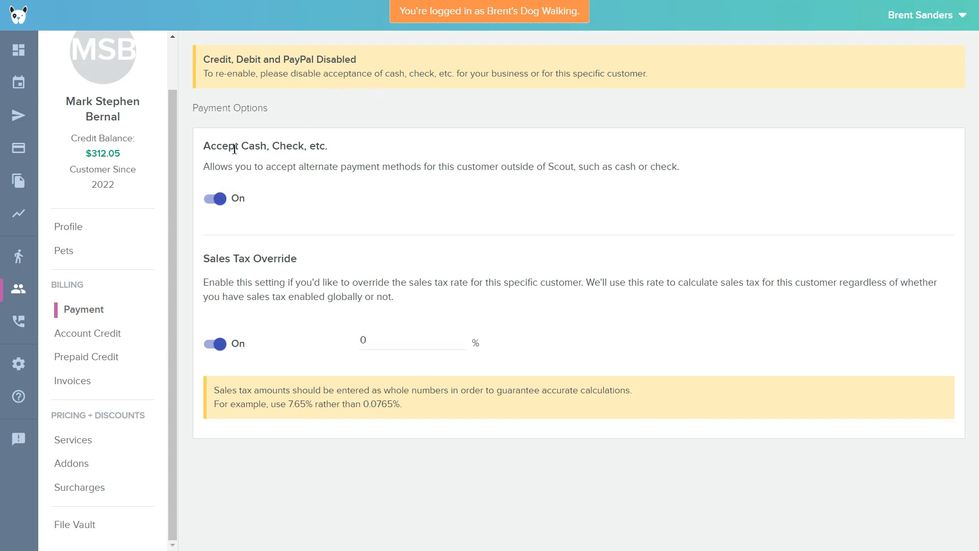
pyautogui.click(218, 200)
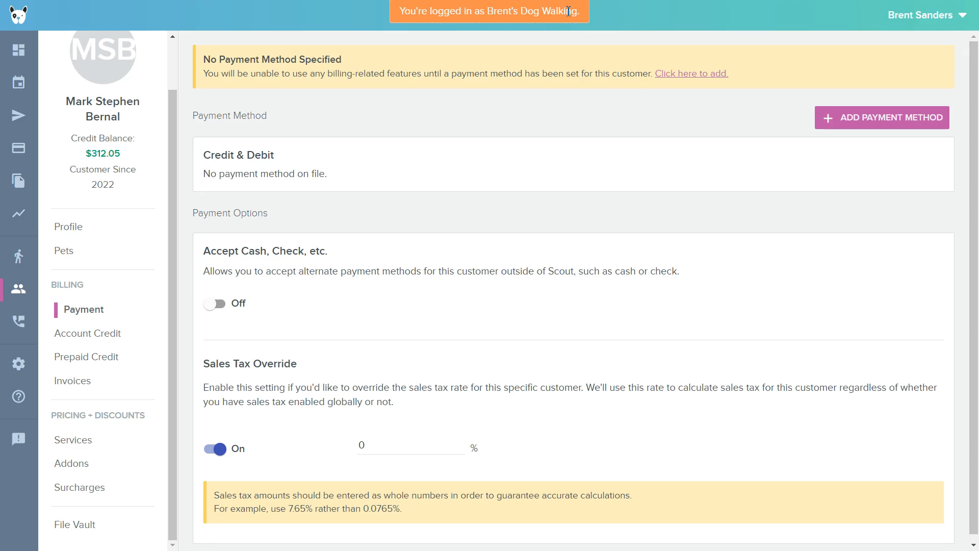
pyautogui.moveTo(220, 271); pyautogui.dragTo(329, 271)
pyautogui.click(294, 246)
pyautogui.click(220, 305)
pyautogui.click(740, 318)
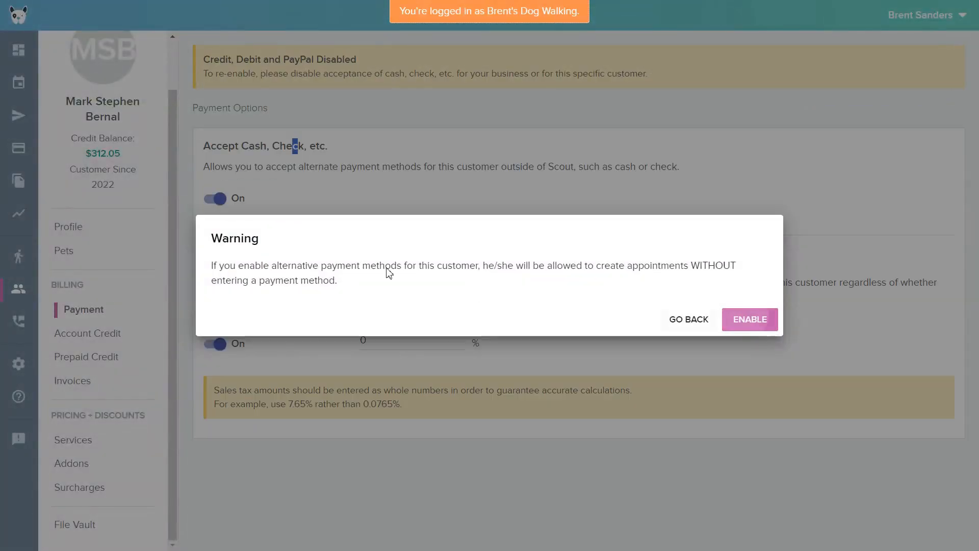
pyautogui.click(214, 198)
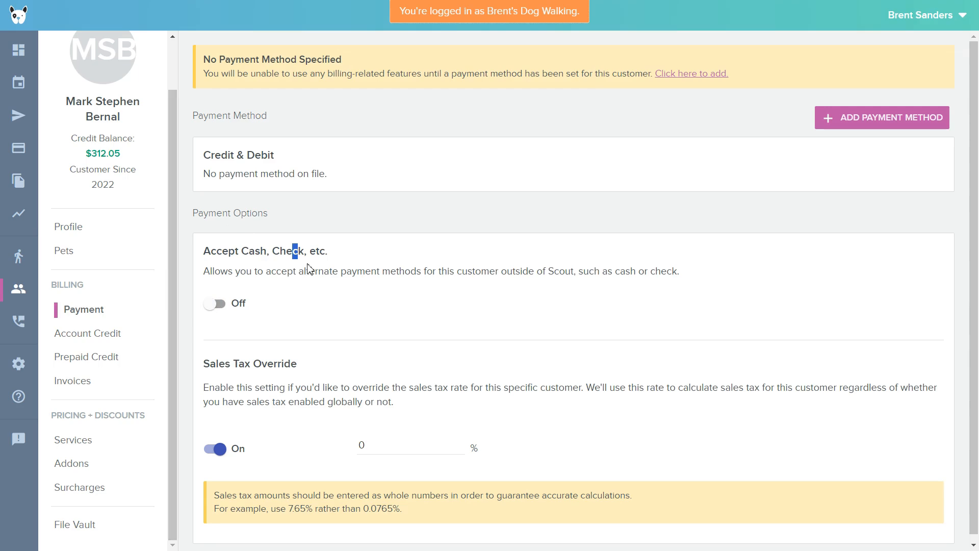
pyautogui.click(215, 305)
pyautogui.click(751, 320)
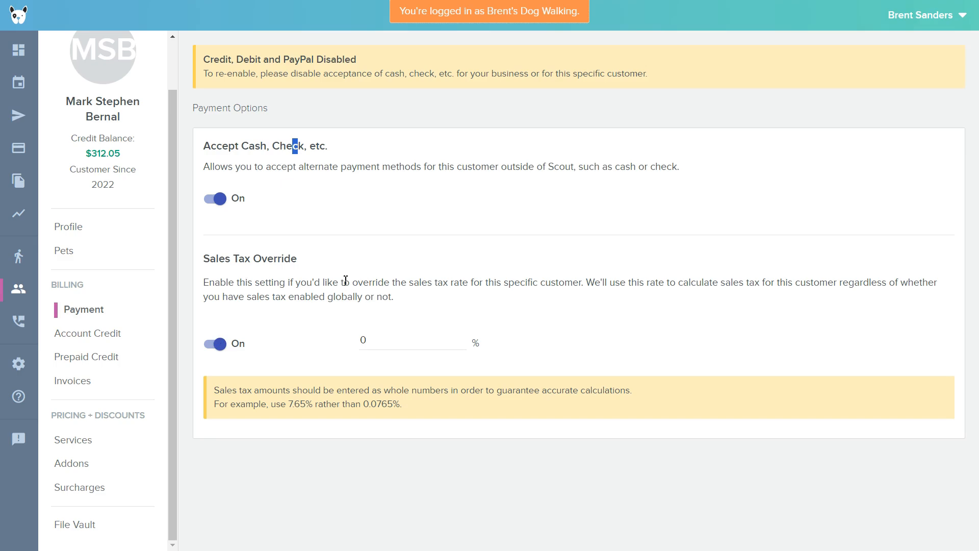
# - Look at the customer's sales tax override, and examine the prepaid credit and account credit balances and histories
pyautogui.moveTo(414, 335); pyautogui.dragTo(345, 332)
pyautogui.click(344, 333)
pyautogui.click(231, 345)
pyautogui.click(80, 339)
pyautogui.click(89, 366)
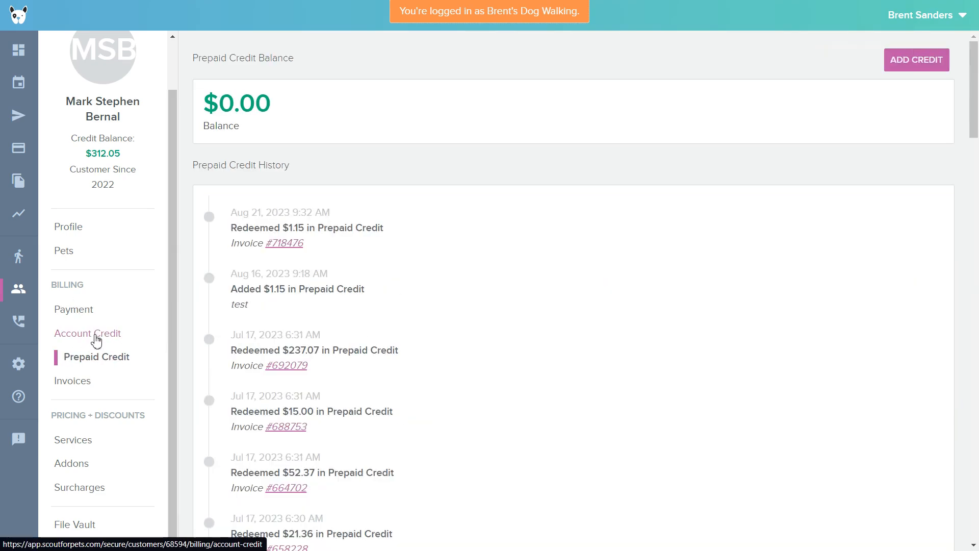
pyautogui.click(97, 341)
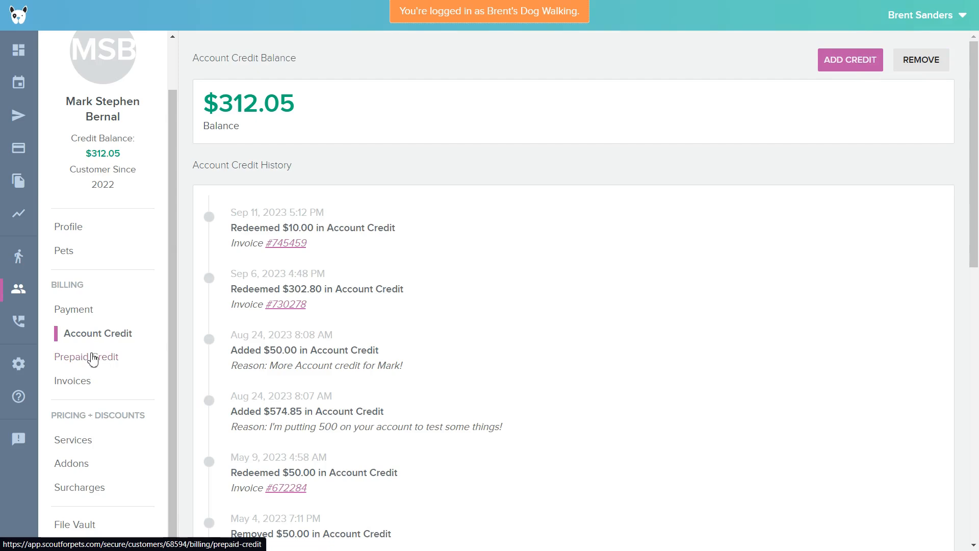
# - Compare the customer's prepaid credit and account credit balances and histories, ending on the prepaid credit
pyautogui.click(86, 362)
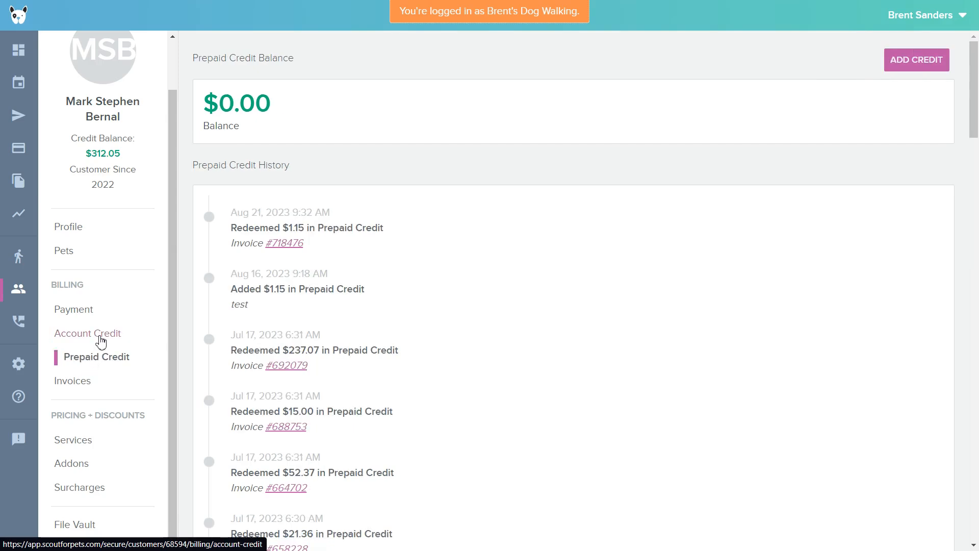
pyautogui.click(98, 336)
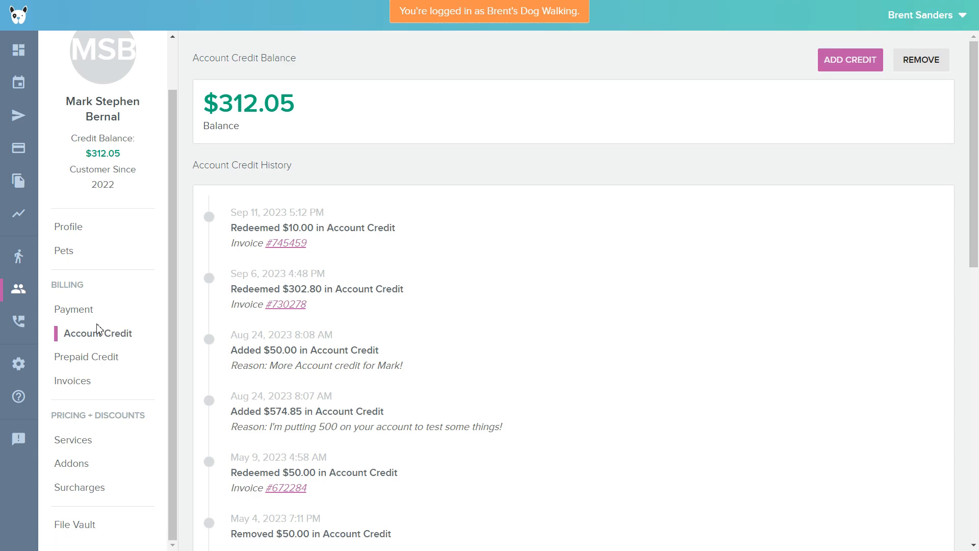
pyautogui.click(99, 363)
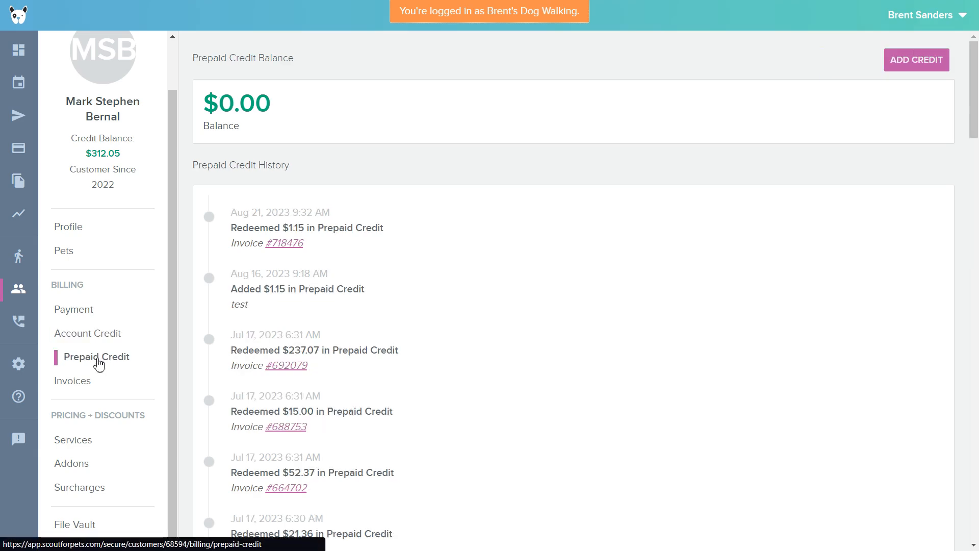
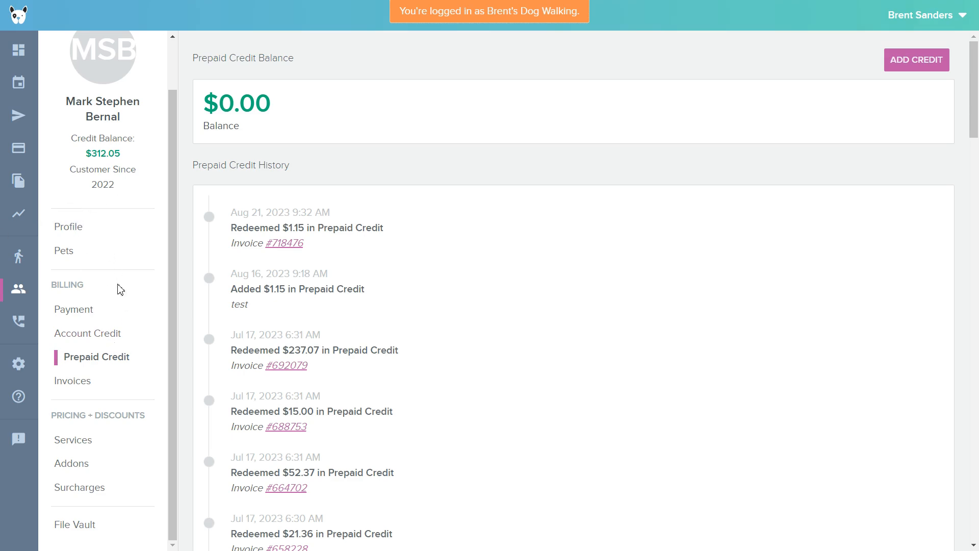
# - Review the customer's invoice history, view the Sep 11 - Sep 17, 2023 invoice, and return to the history
pyautogui.click(75, 382)
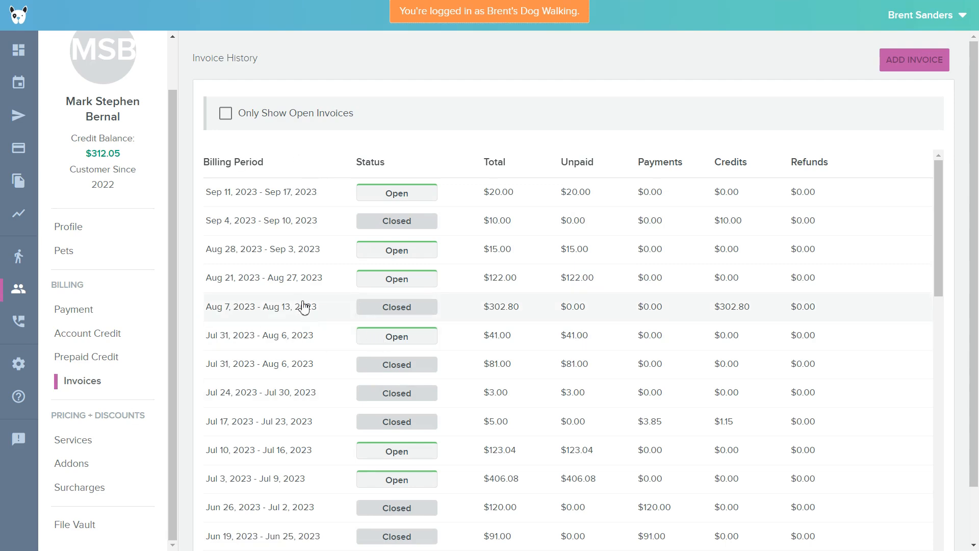
pyautogui.scroll(-2, 485, 192)
pyautogui.scroll(2, 485, 192)
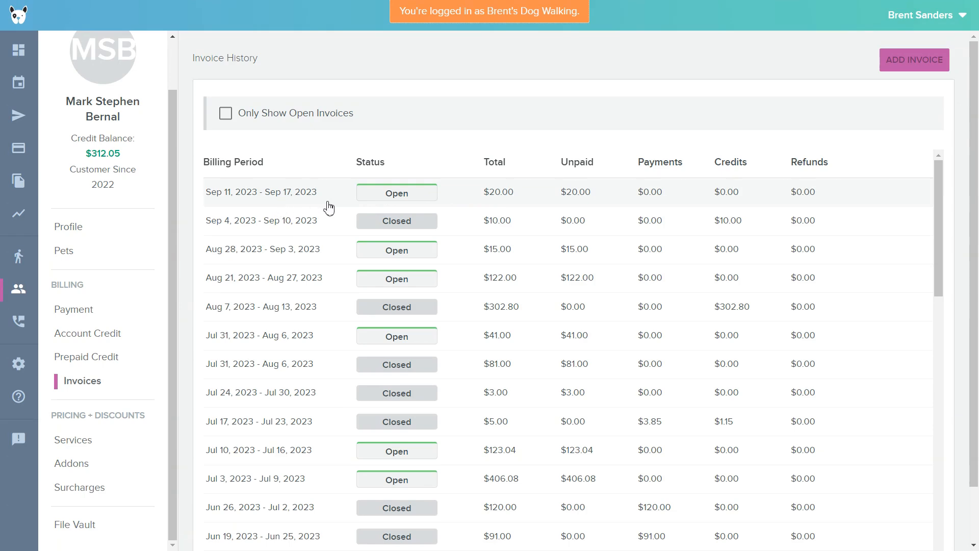
pyautogui.click(281, 196)
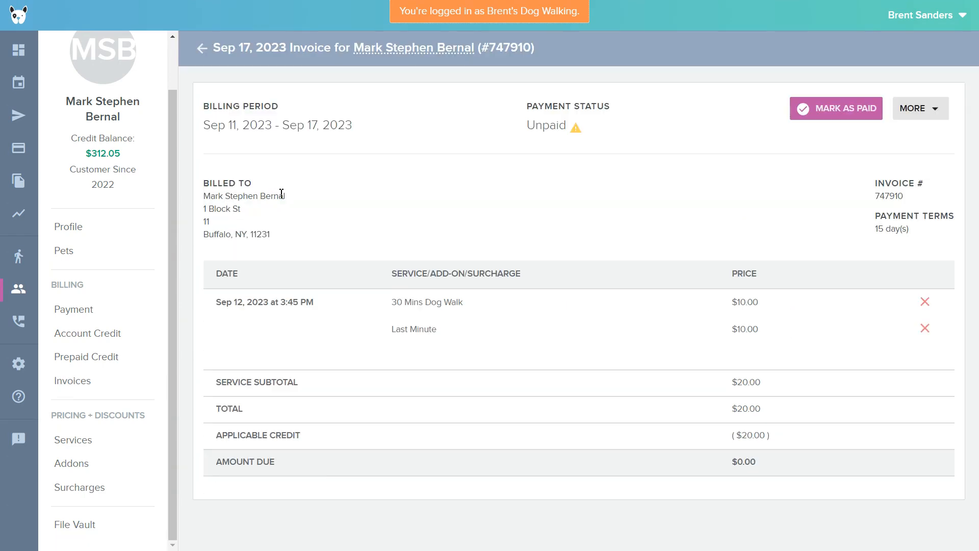
pyautogui.click(201, 48)
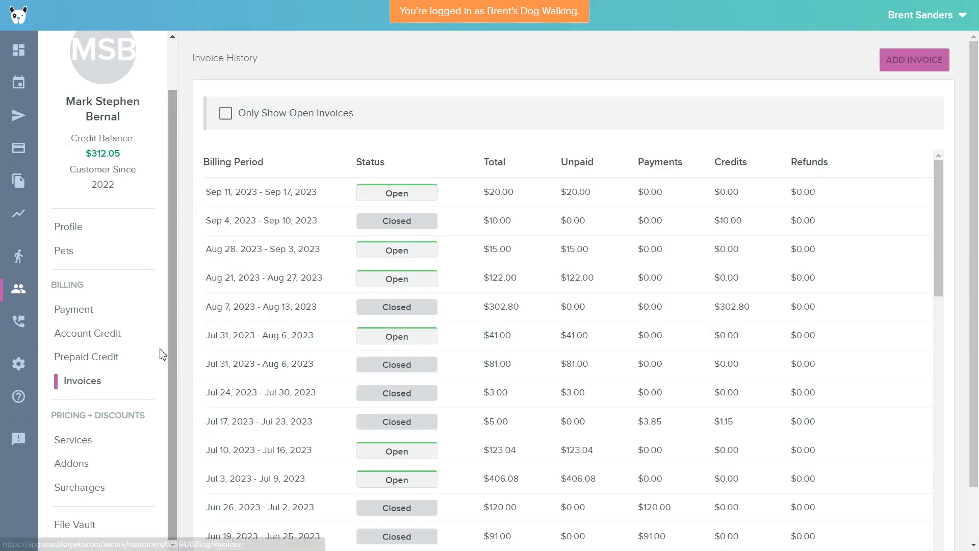
# - Review the customer's custom rates for services, addons and surcharges, and the files in the File Vault
pyautogui.click(80, 443)
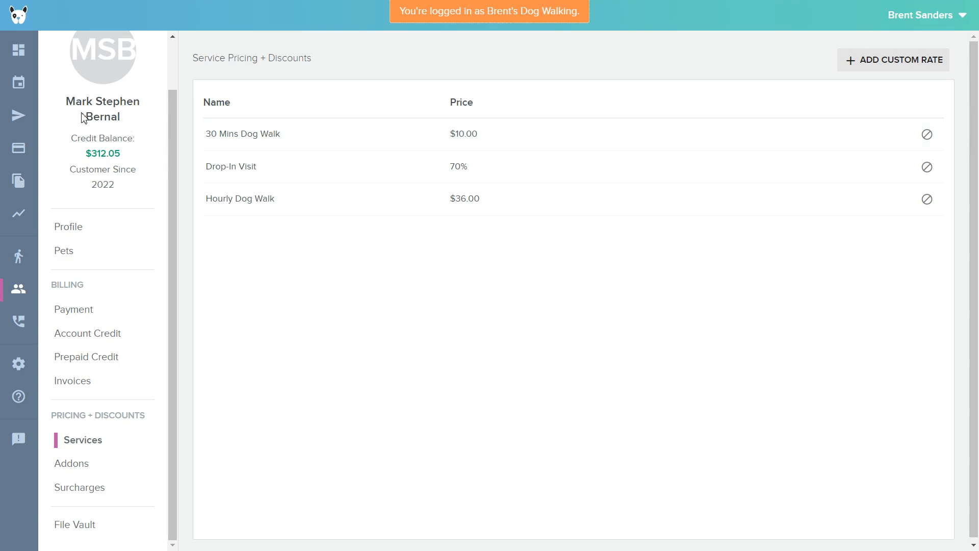
pyautogui.moveTo(75, 117); pyautogui.dragTo(121, 117)
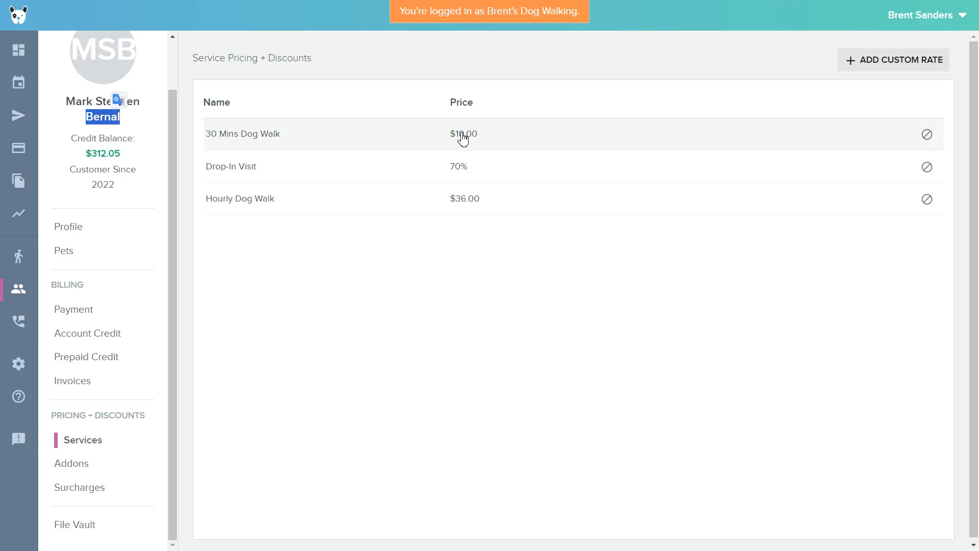
pyautogui.click(75, 465)
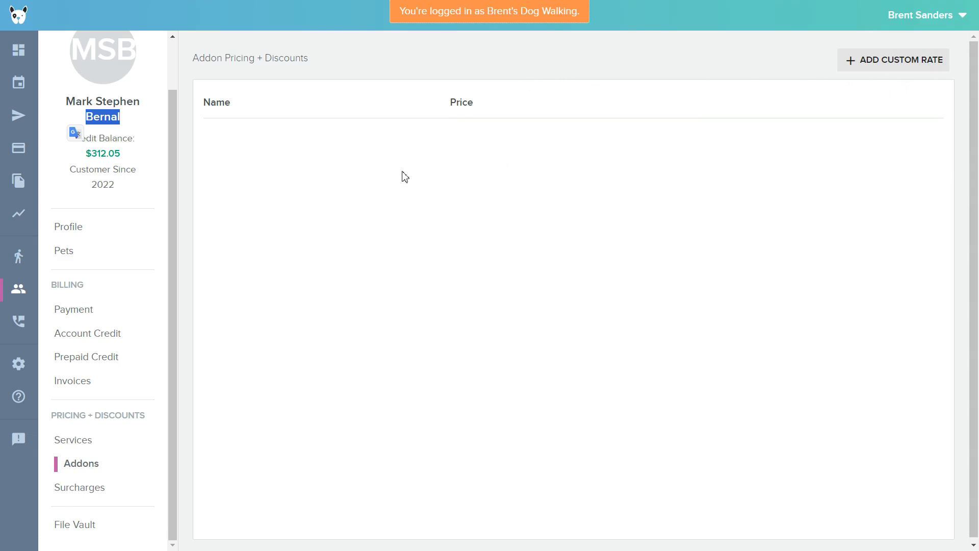
pyautogui.click(91, 491)
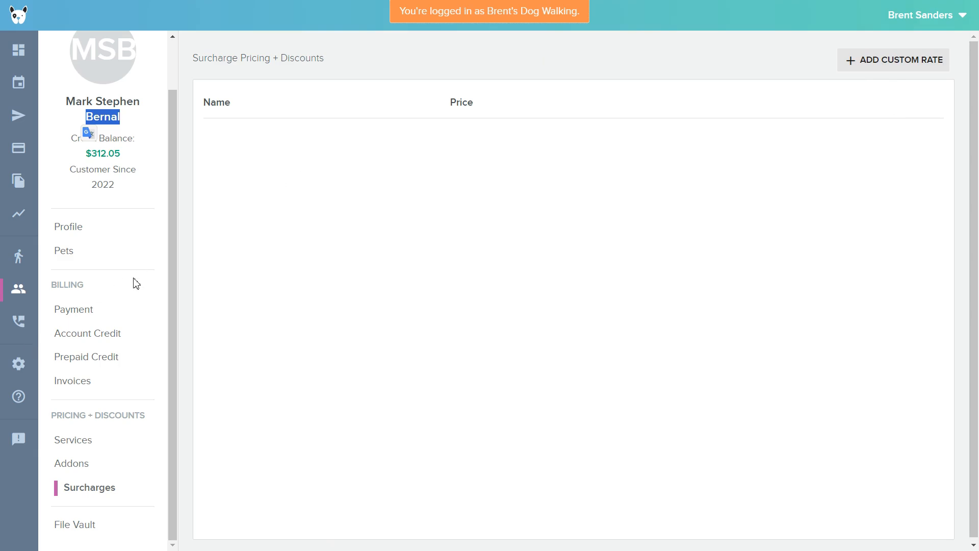
pyautogui.click(77, 525)
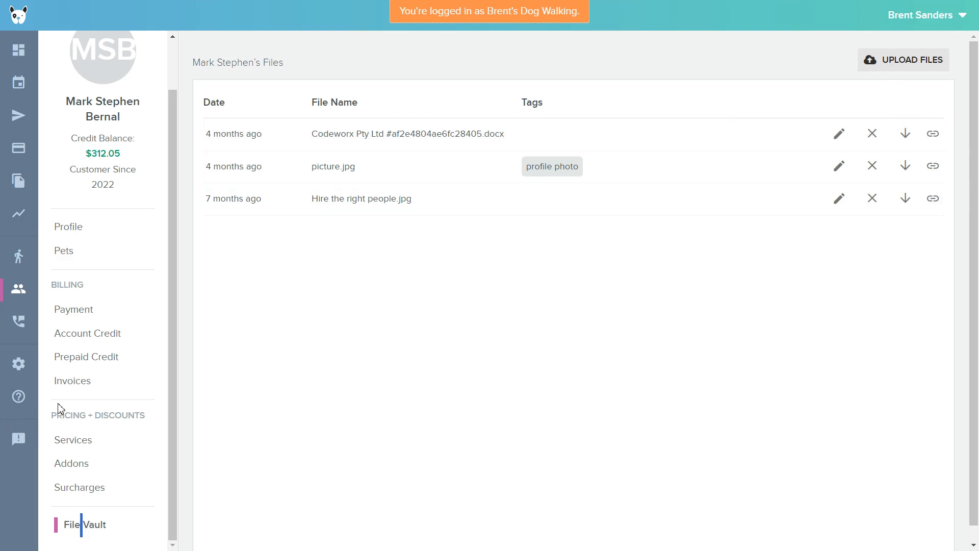
# - Look at the leads list and open the Wordpress installation details with the API key in the Leads settings
pyautogui.click(26, 331)
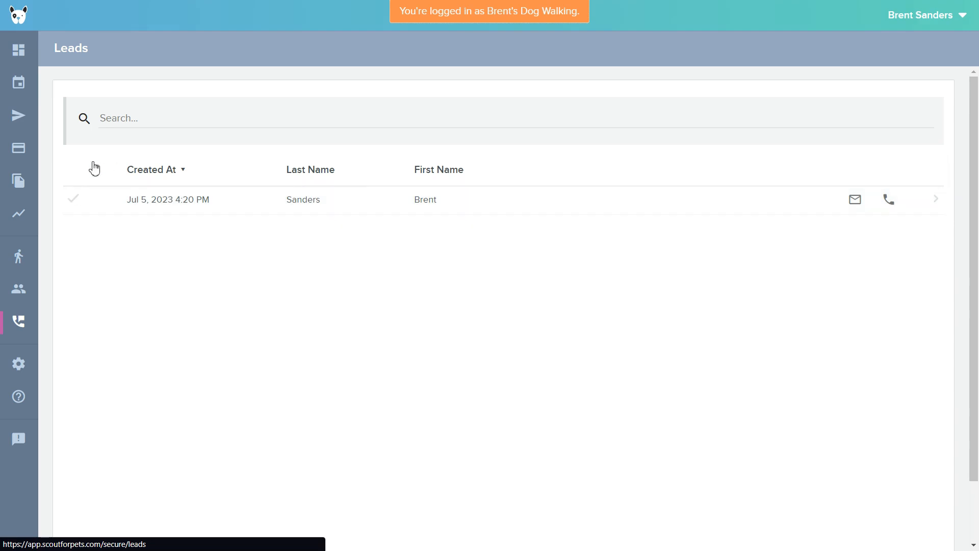
pyautogui.click(18, 363)
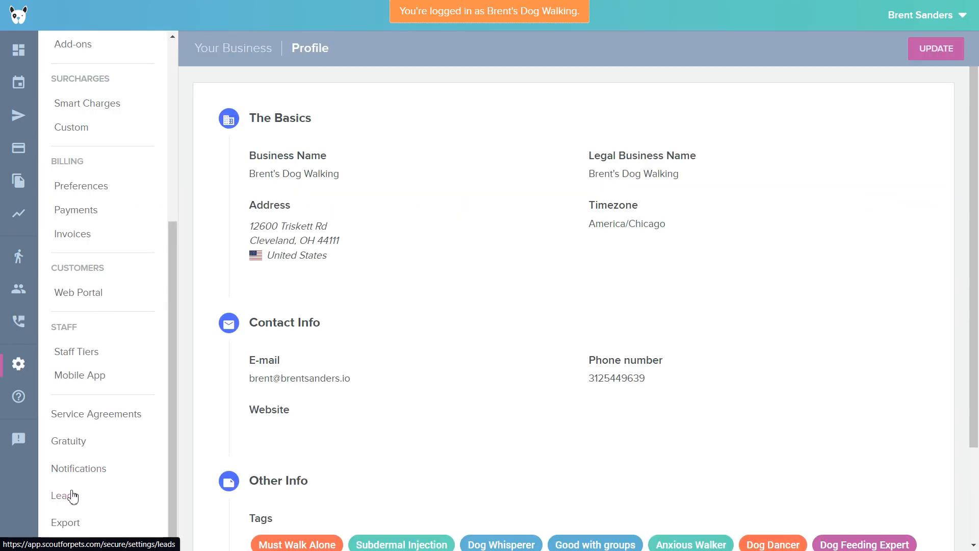
pyautogui.click(67, 498)
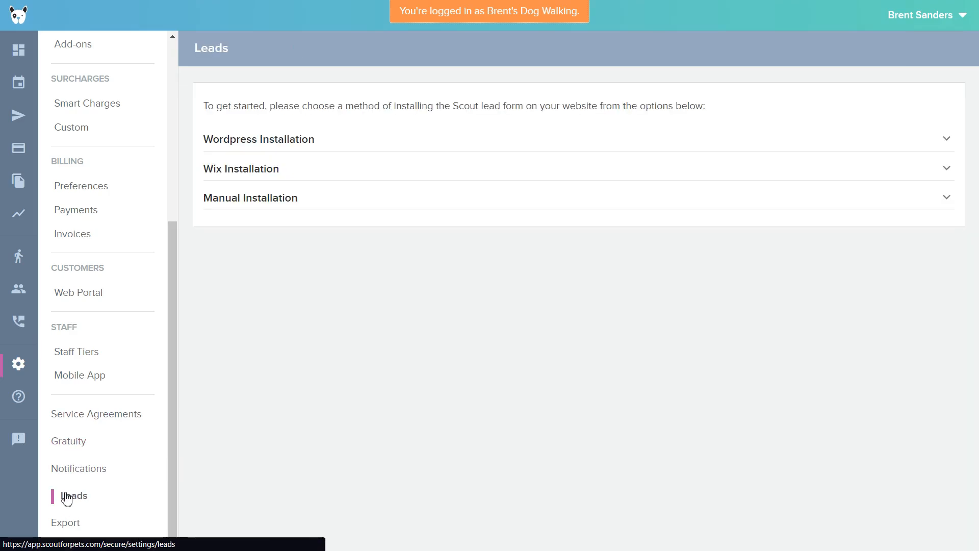
pyautogui.click(293, 145)
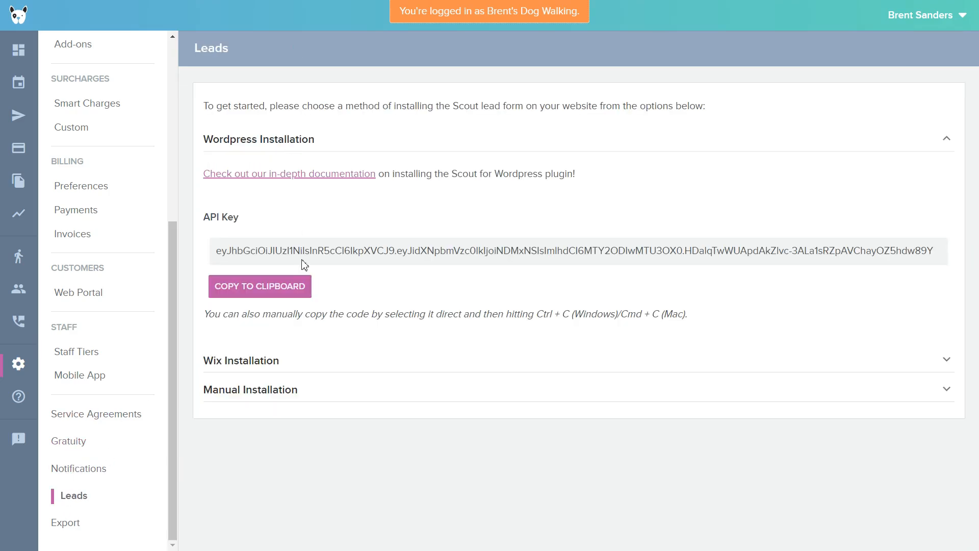
pyautogui.moveTo(345, 256); pyautogui.dragTo(649, 258)
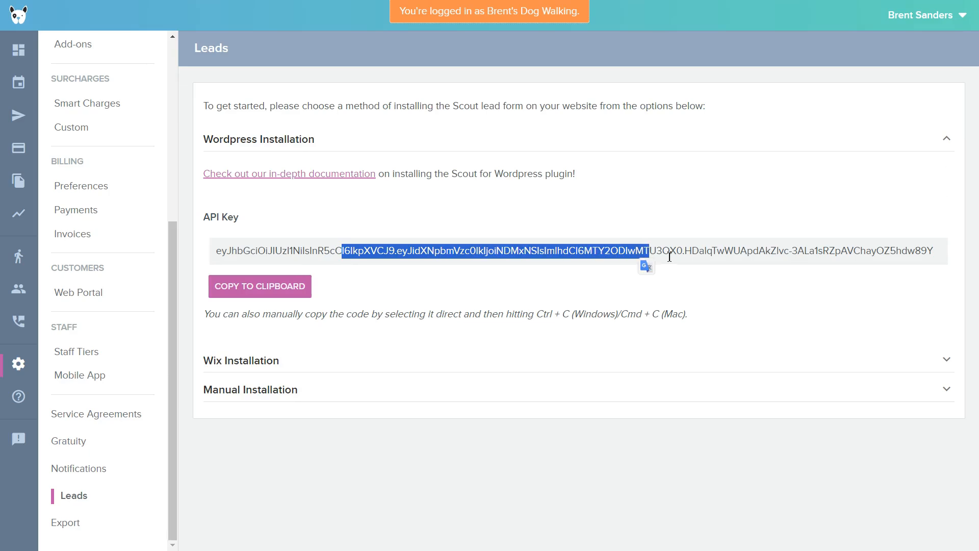
# - Expand the Wix Installation instructions and examine the lead form embed code
pyautogui.click(317, 361)
pyautogui.scroll(-2, 317, 357)
pyautogui.click(306, 334)
pyautogui.moveTo(231, 333); pyautogui.dragTo(409, 335)
pyautogui.click(417, 351)
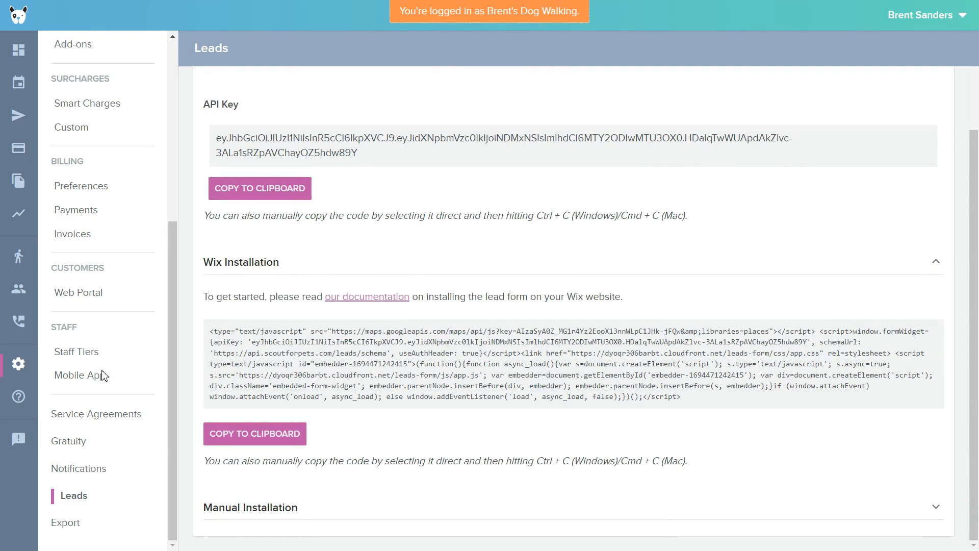
# - Open the only lead in the leads list, review its details and available actions, and return to the list
pyautogui.click(20, 322)
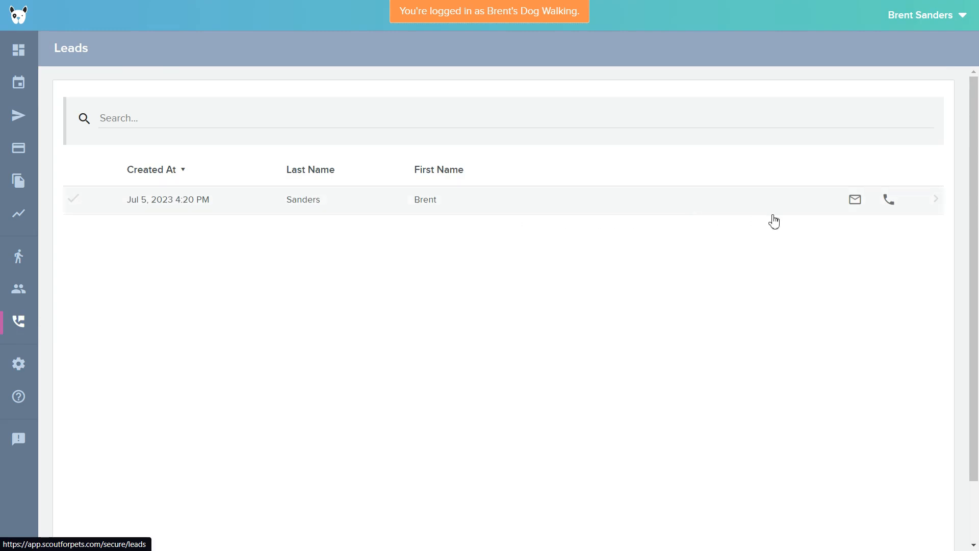
pyautogui.click(344, 208)
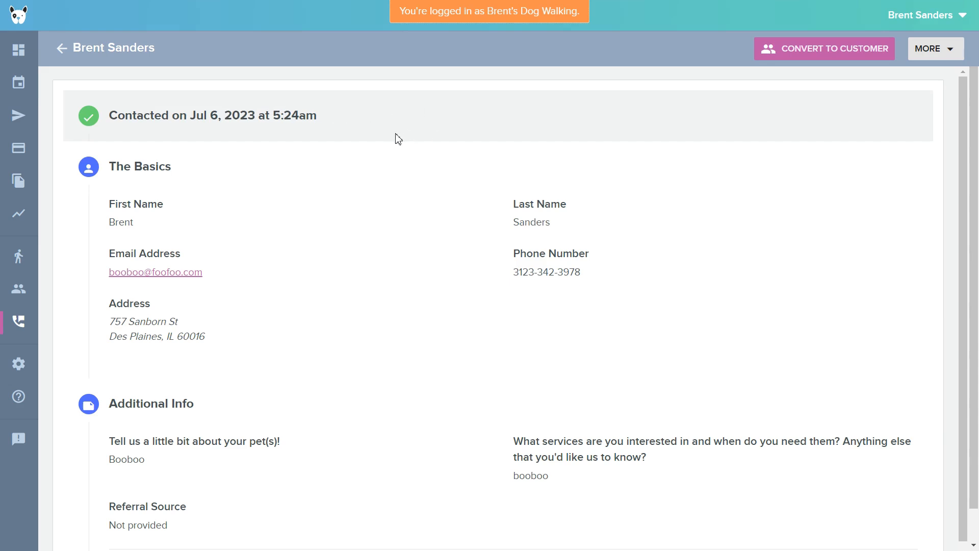
pyautogui.scroll(-1, 396, 138)
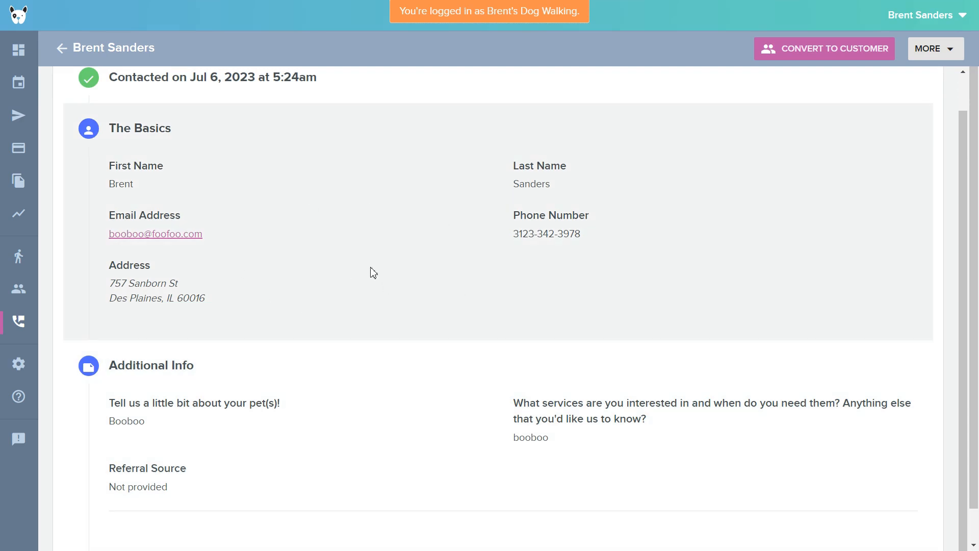
pyautogui.scroll(1, 373, 274)
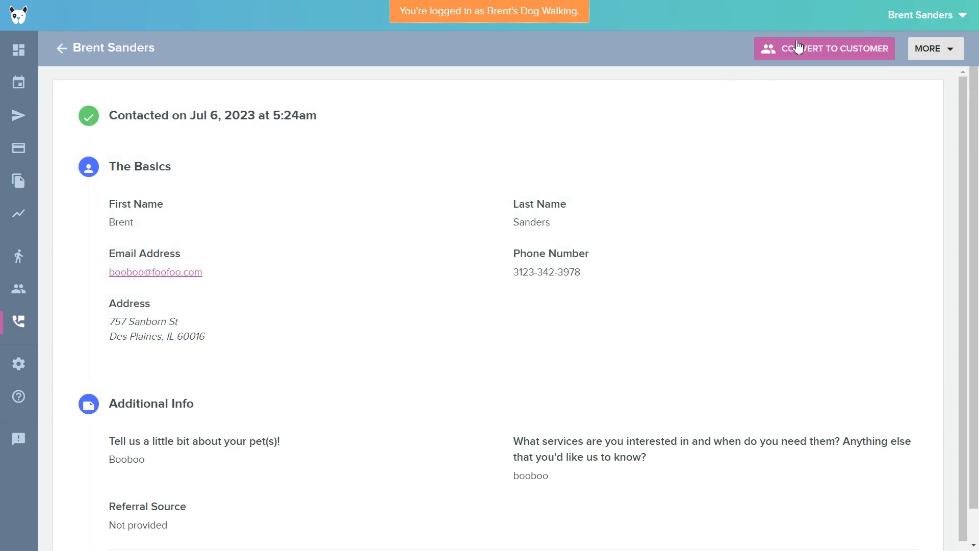
pyautogui.click(943, 49)
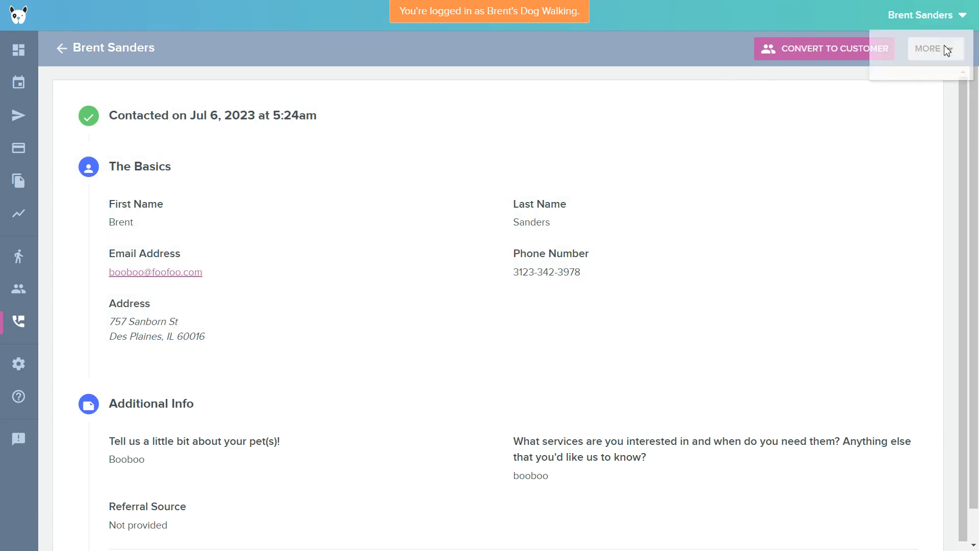
pyautogui.click(577, 64)
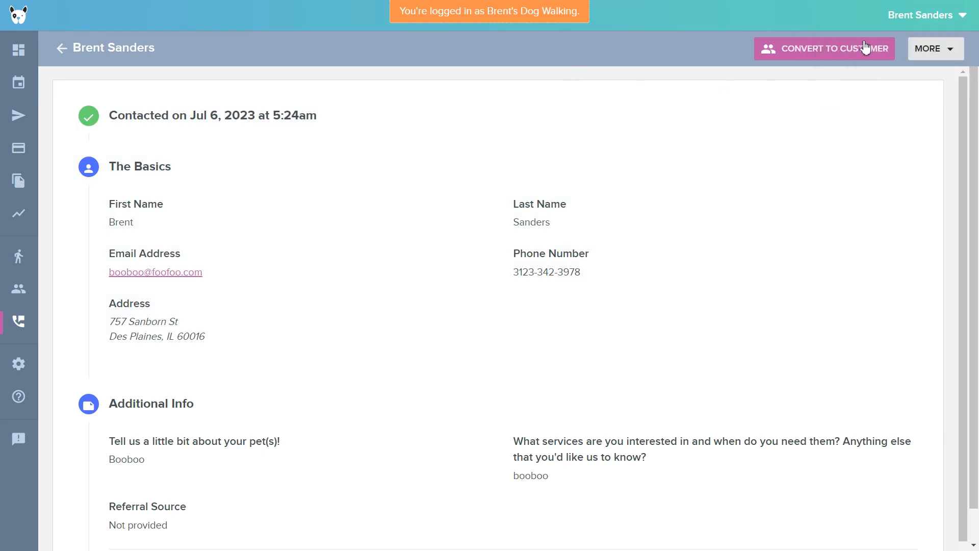
pyautogui.click(60, 50)
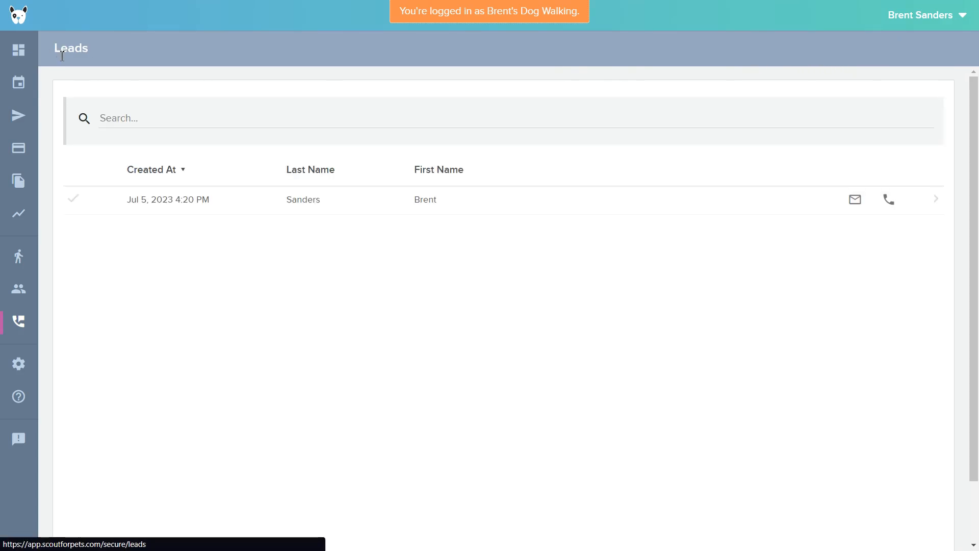
# - View the active customers list, return to the leads list and activate its search field
pyautogui.click(19, 289)
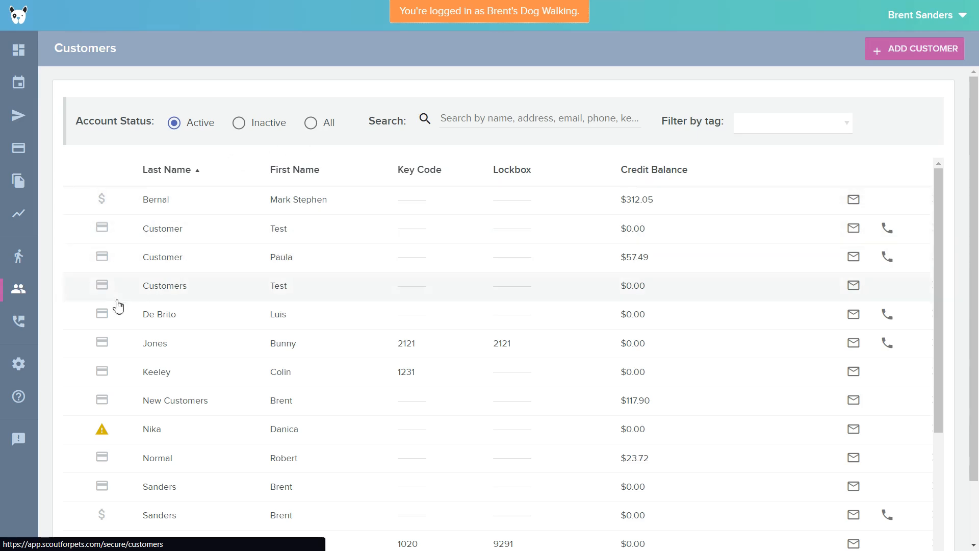
pyautogui.click(21, 323)
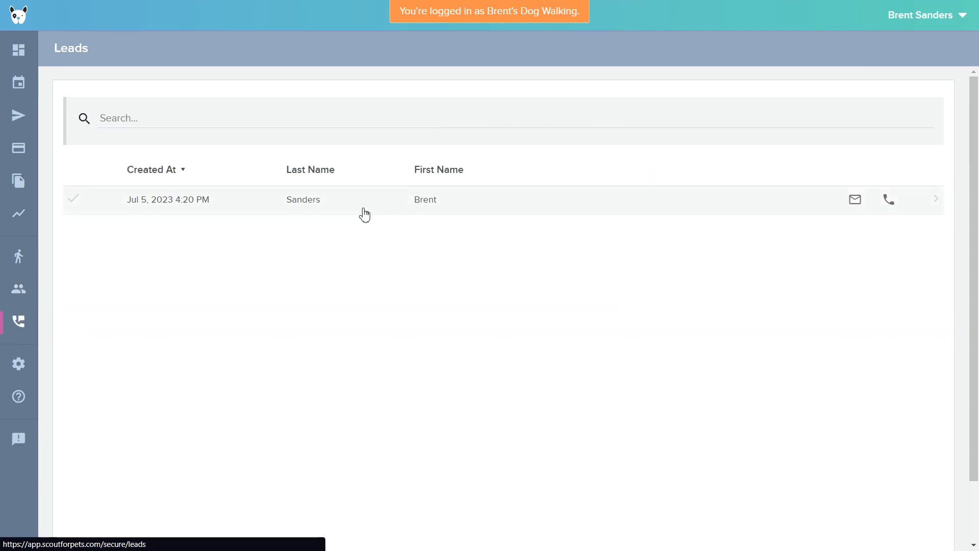
pyautogui.click(141, 115)
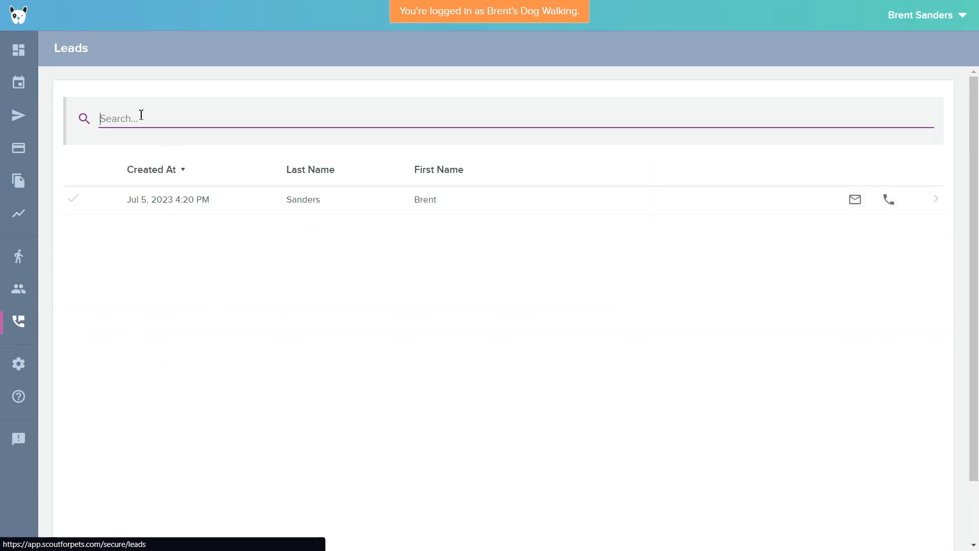
pyautogui.scroll(-2, 186, 269)
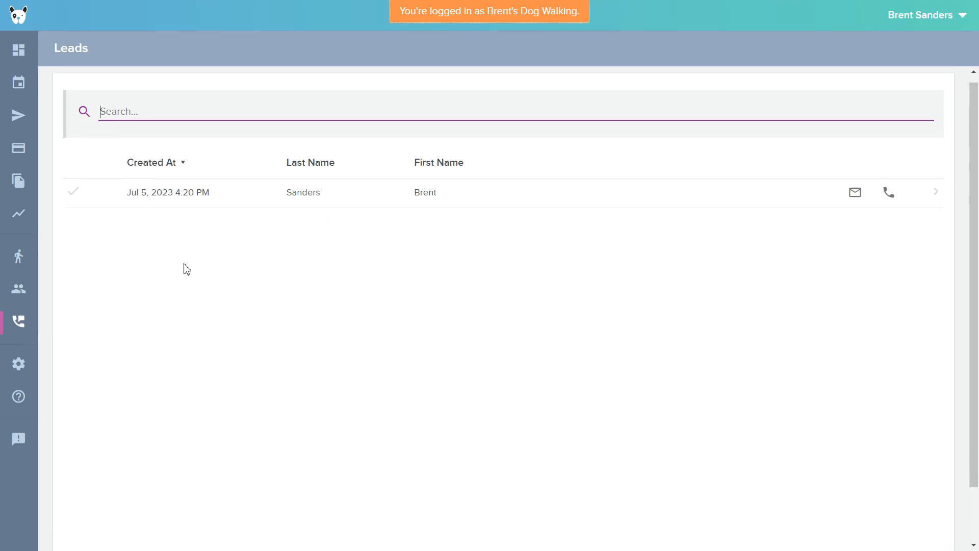
pyautogui.scroll(2, 153, 234)
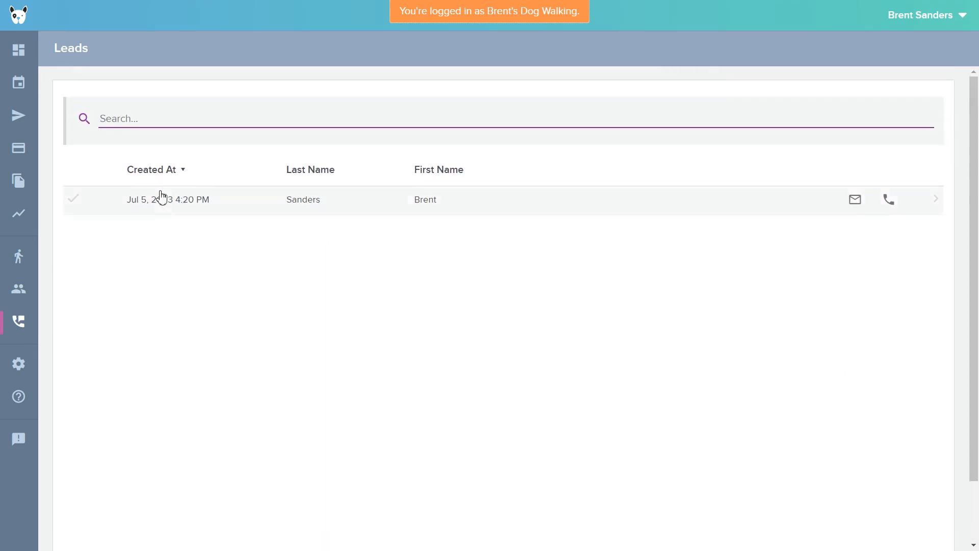
# - Open the business settings, look over the available settings sections and review the business profile
pyautogui.click(20, 365)
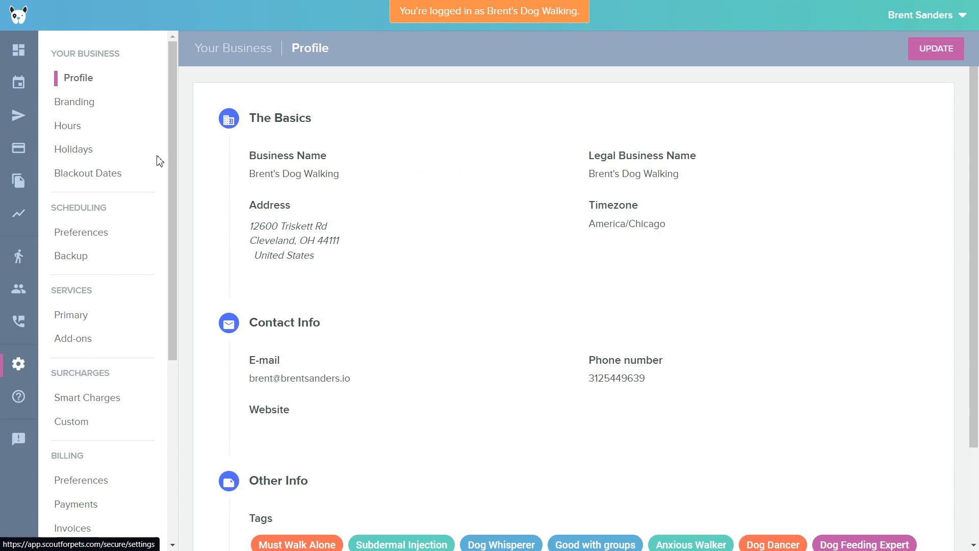
pyautogui.scroll(-5, 154, 176)
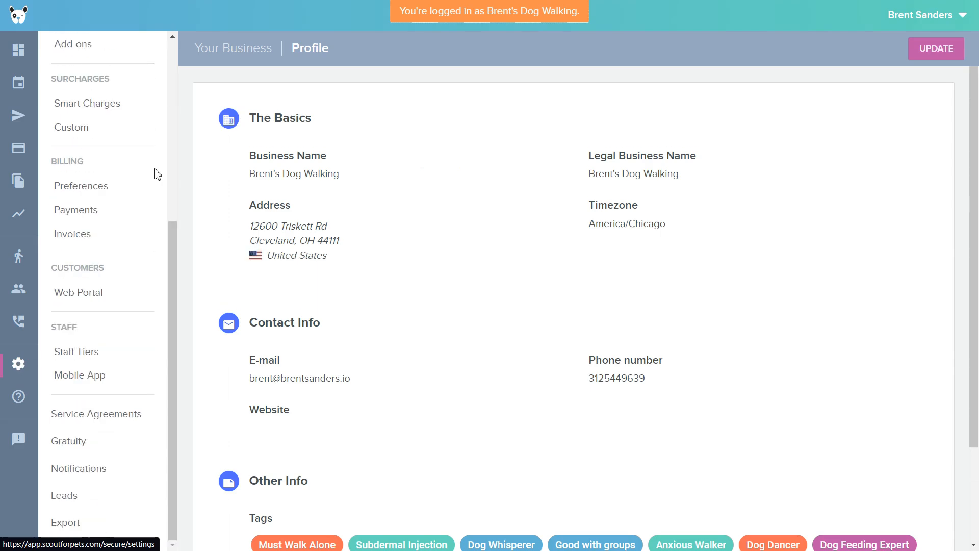
pyautogui.scroll(5, 159, 174)
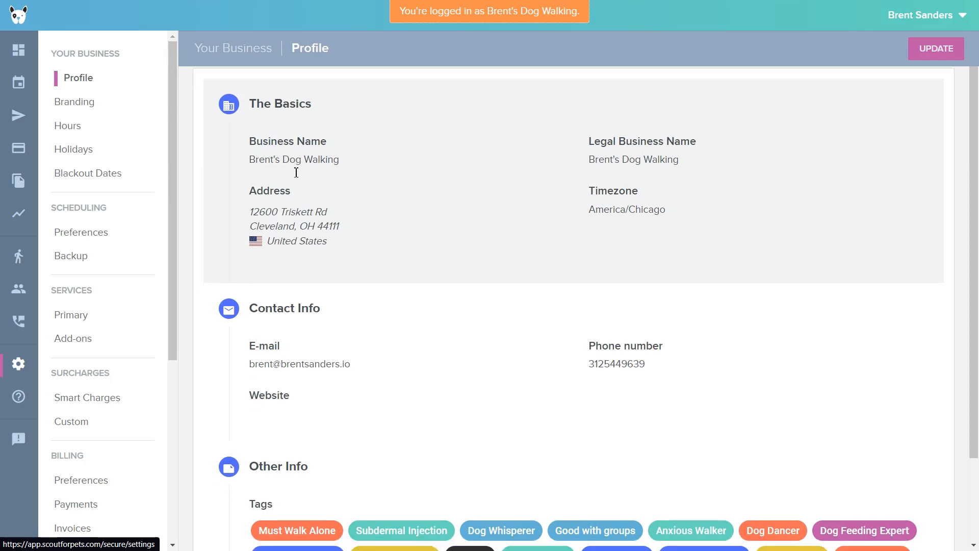
pyautogui.scroll(-1, 833, 51)
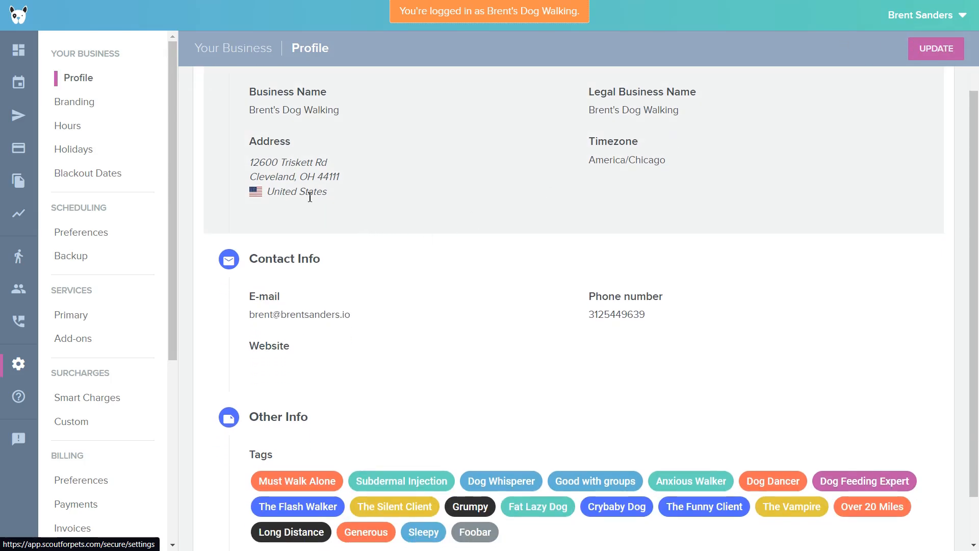
# - Review the business profile's basics, contact info and tags, and look at its edit form
pyautogui.scroll(1, 308, 196)
pyautogui.scroll(-2, 309, 200)
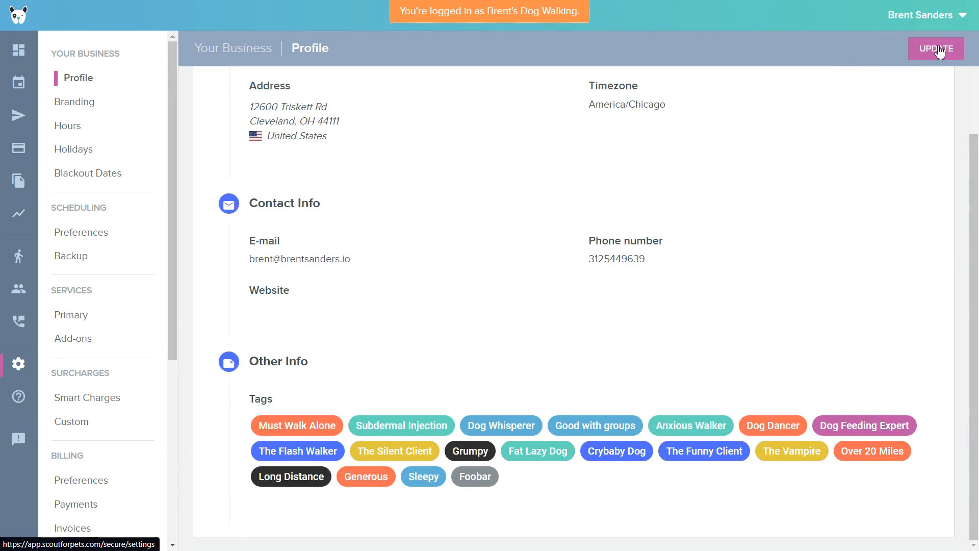
pyautogui.click(937, 48)
pyautogui.scroll(-2, 357, 255)
pyautogui.scroll(-5, 355, 253)
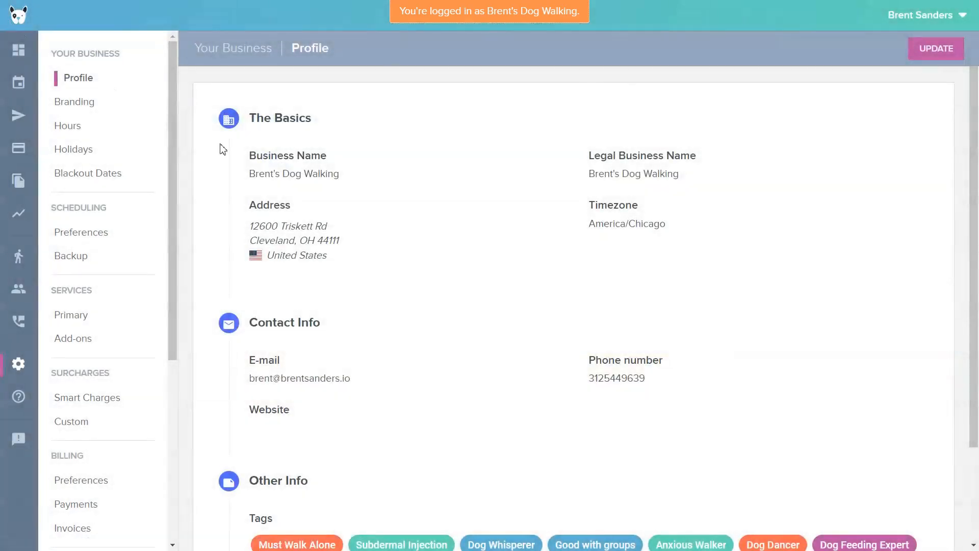
pyautogui.scroll(-3, 803, 104)
pyautogui.scroll(2, 531, 232)
pyautogui.scroll(-2, 470, 295)
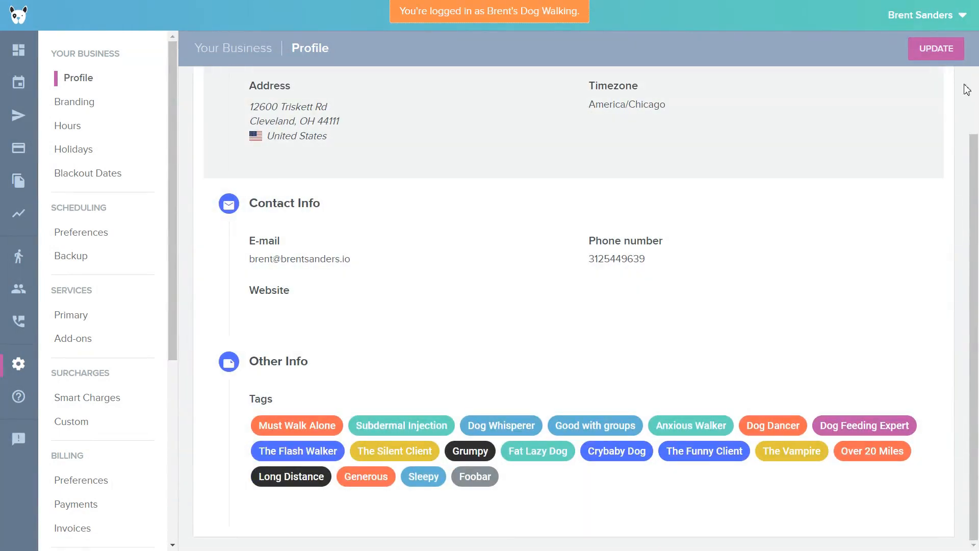
# - Add an Indigo tag named "Senior Dog Walker" to the business profile and save the business details
pyautogui.click(938, 49)
pyautogui.scroll(-8, 510, 207)
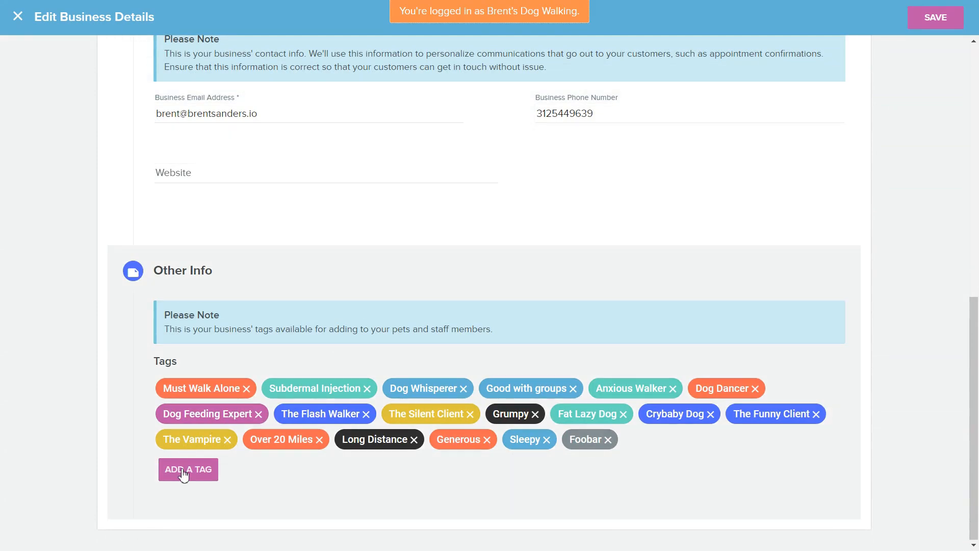
pyautogui.click(184, 475)
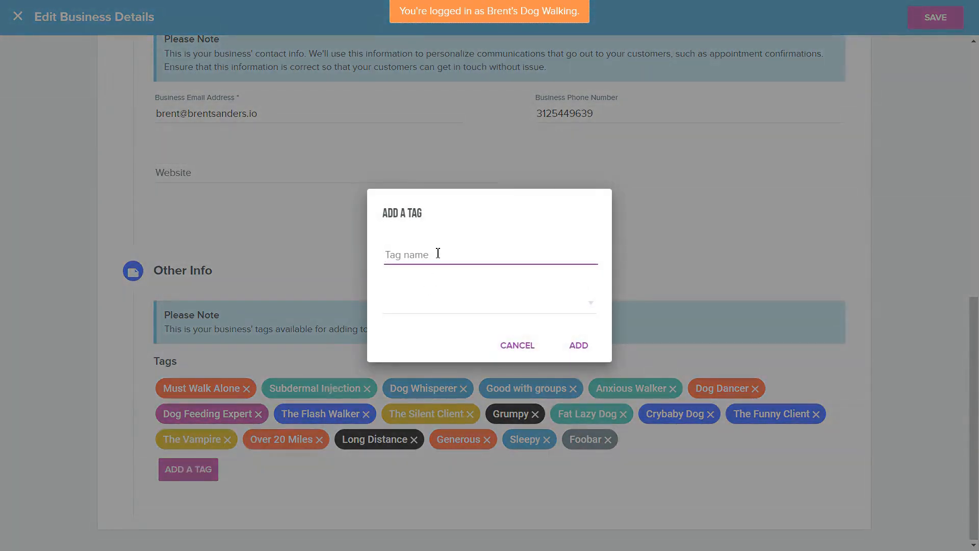
pyautogui.write('Senior Dog Walker')
pyautogui.click(510, 310)
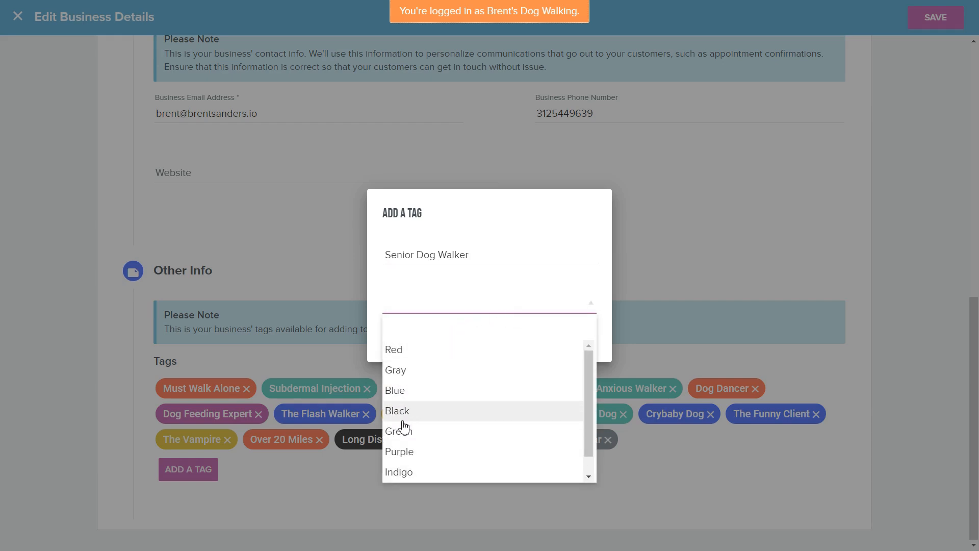
pyautogui.click(400, 473)
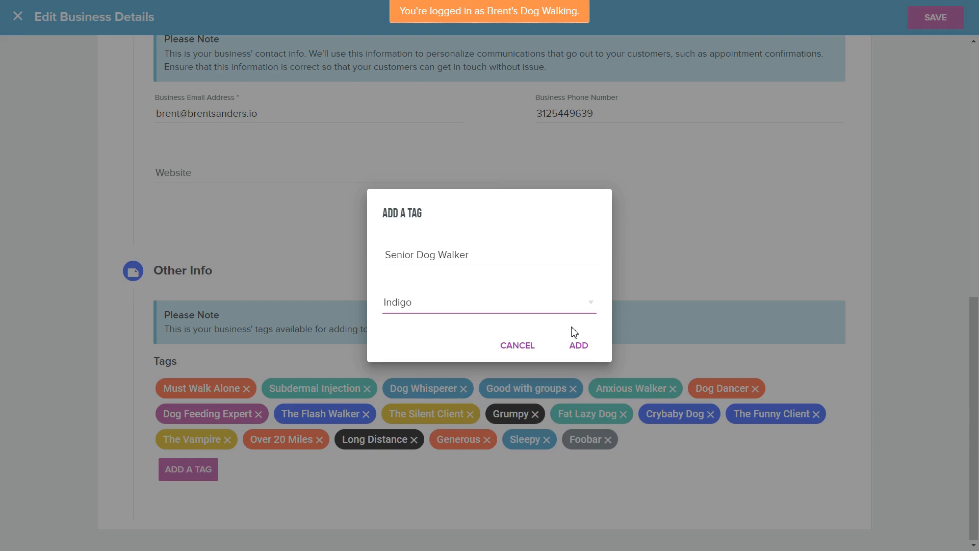
pyautogui.click(579, 345)
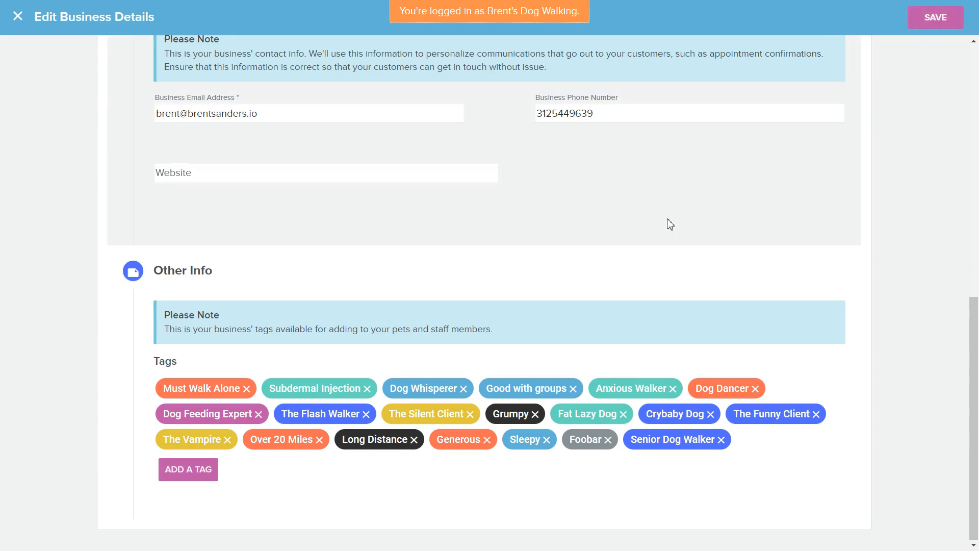
pyautogui.click(935, 19)
pyautogui.scroll(9, 856, 148)
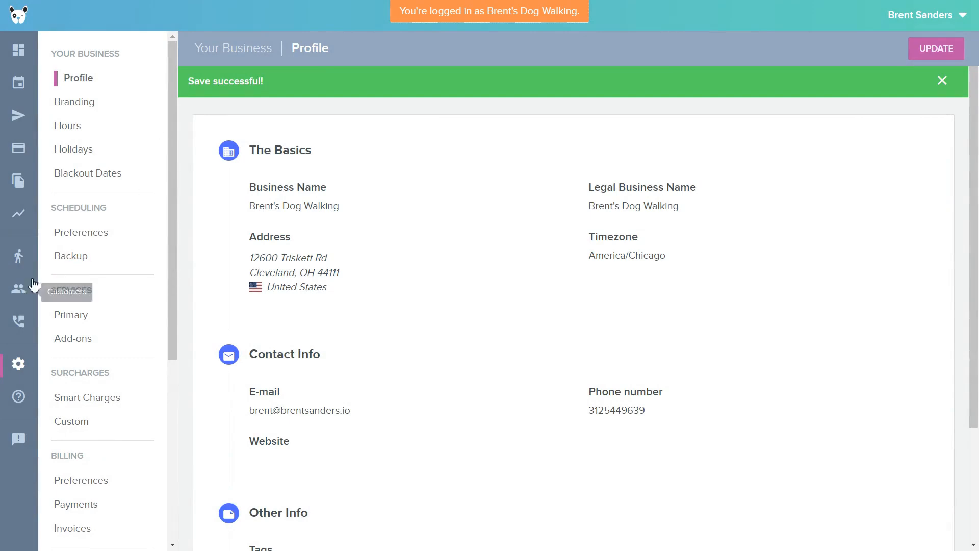
# - Open the first staff member in the staff list and review their contact info, hiring details and tags
pyautogui.click(18, 260)
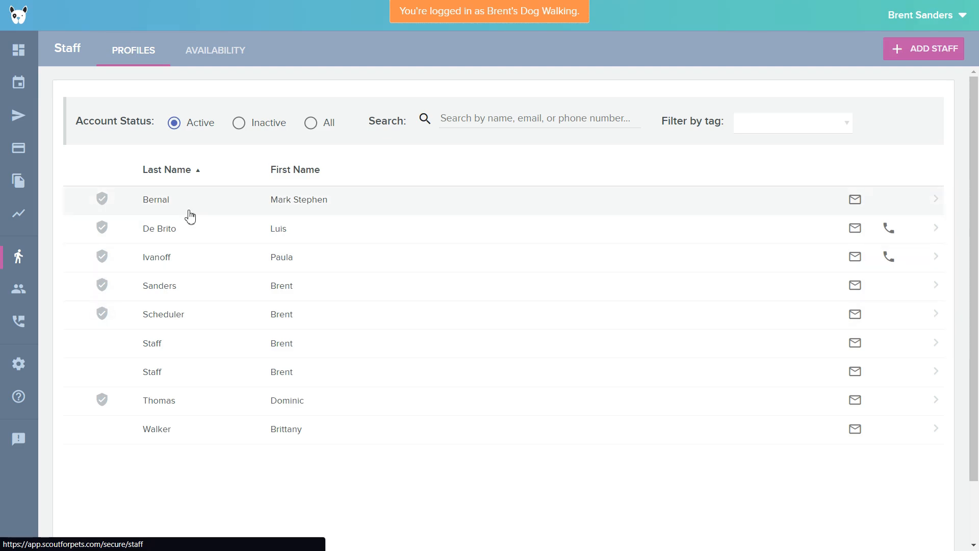
pyautogui.click(206, 204)
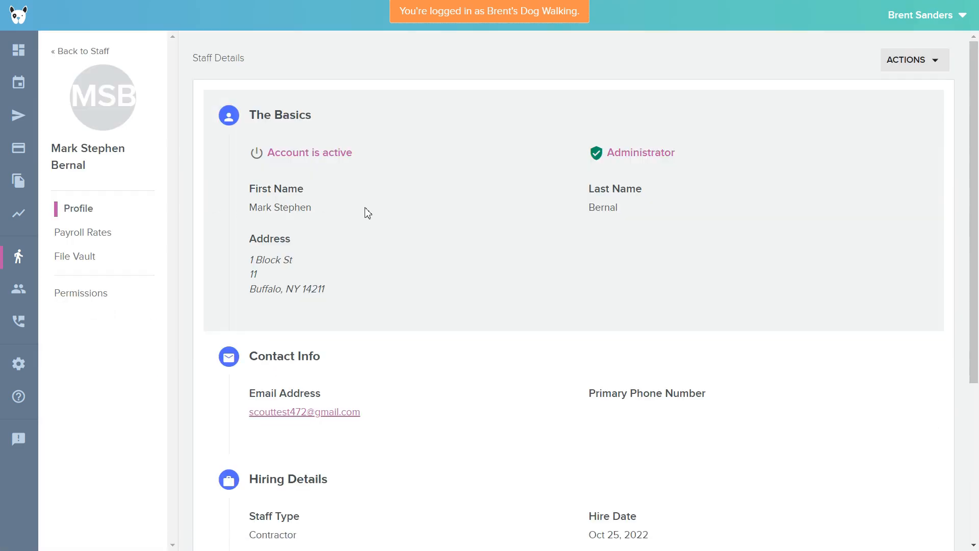
pyautogui.scroll(-5, 367, 213)
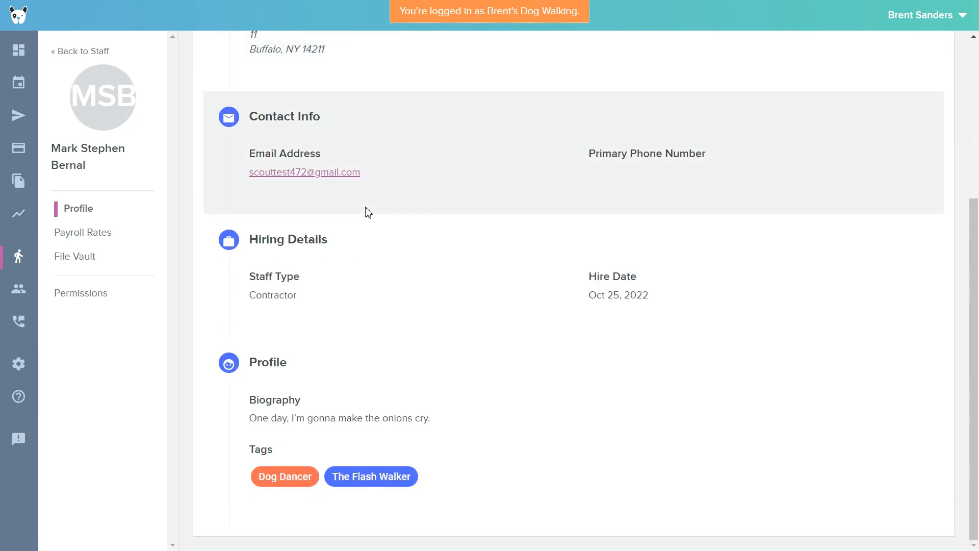
pyautogui.scroll(5, 367, 212)
# - Edit the staff member's profile to add the "Senior Dog Walker" tag and save it
pyautogui.click(921, 56)
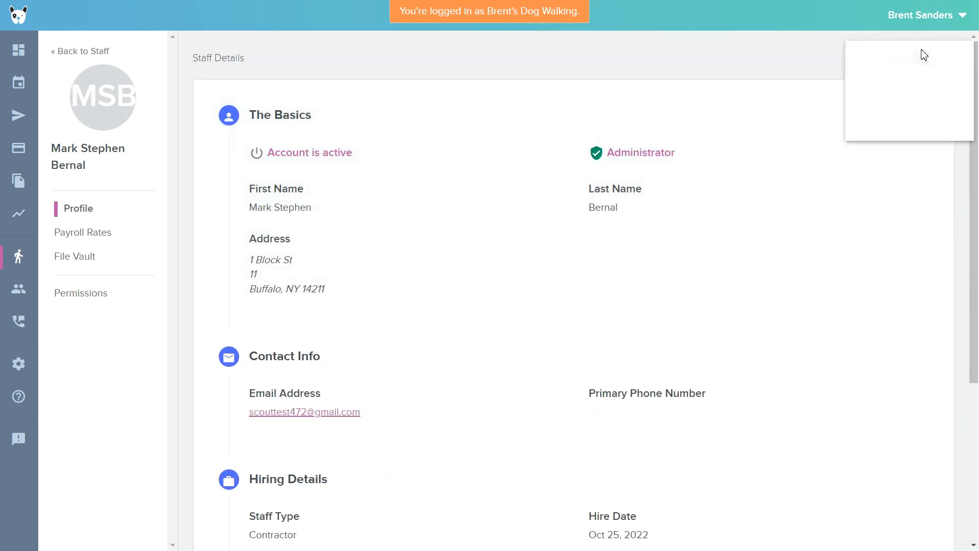
pyautogui.click(918, 72)
pyautogui.scroll(-5, 524, 147)
pyautogui.click(269, 448)
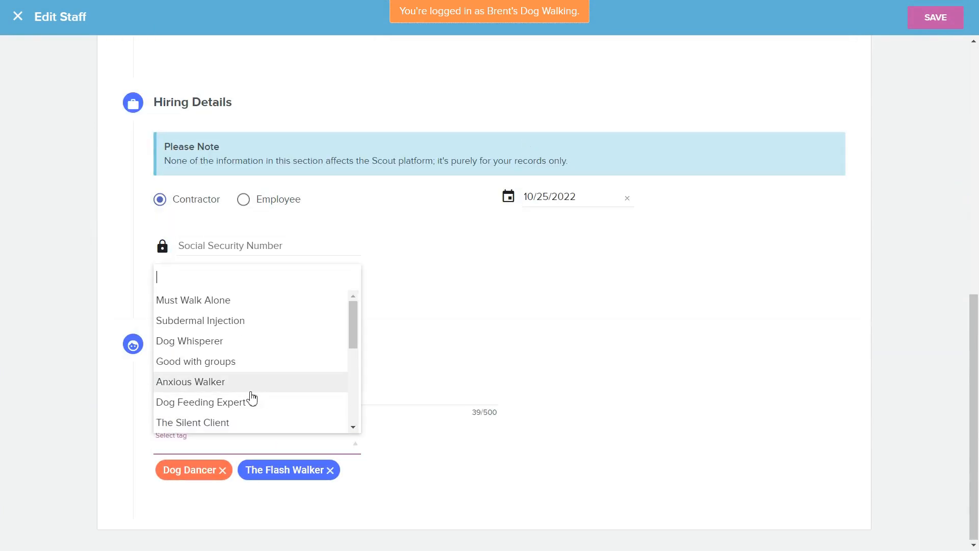
pyautogui.moveTo(356, 322); pyautogui.dragTo(251, 418)
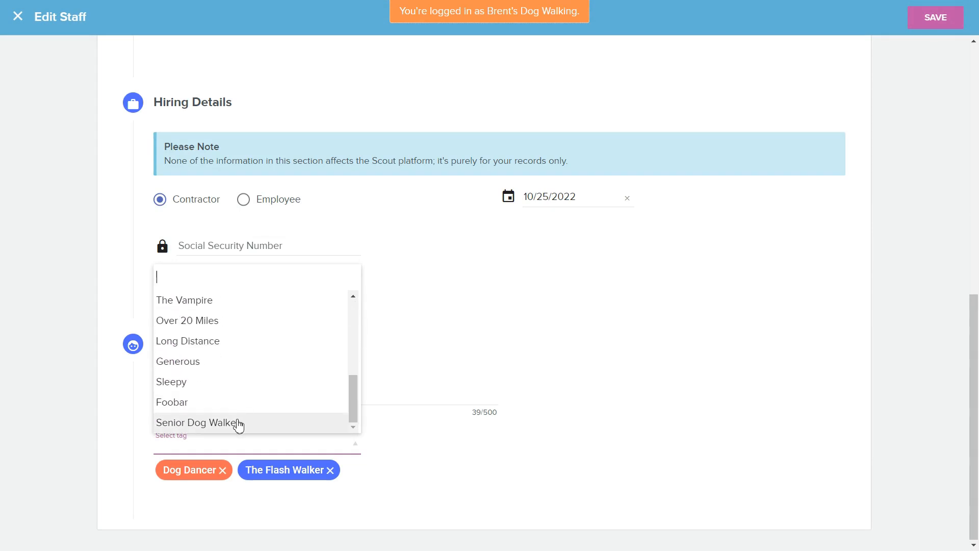
pyautogui.click(239, 423)
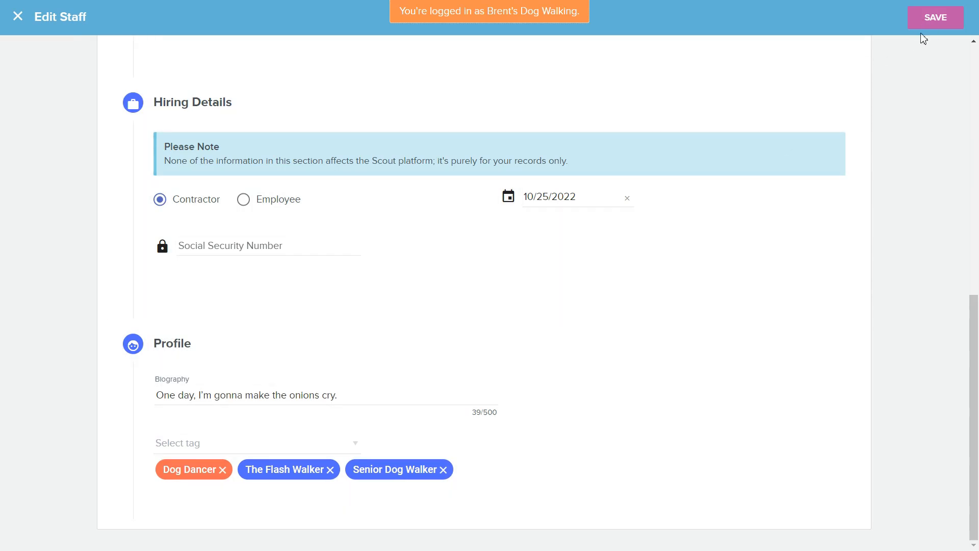
pyautogui.click(934, 26)
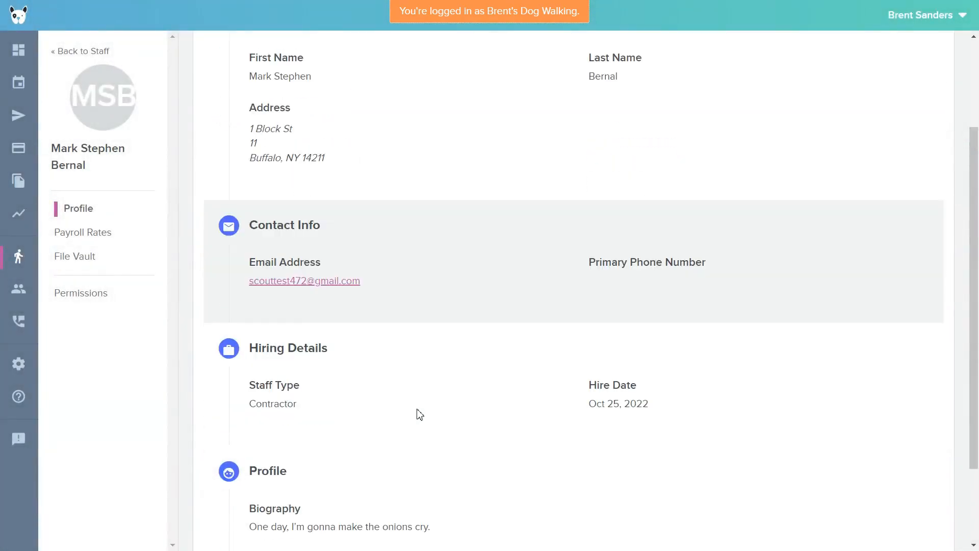
# - Check the tags on the staff member's profile and return to the staff list
pyautogui.scroll(-3, 419, 414)
pyautogui.scroll(5, 393, 388)
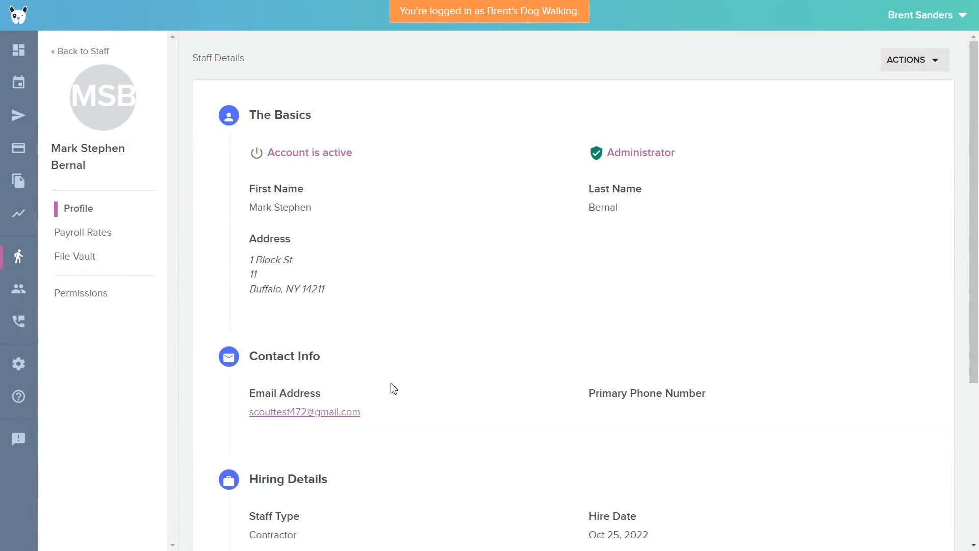
pyautogui.scroll(-5, 393, 388)
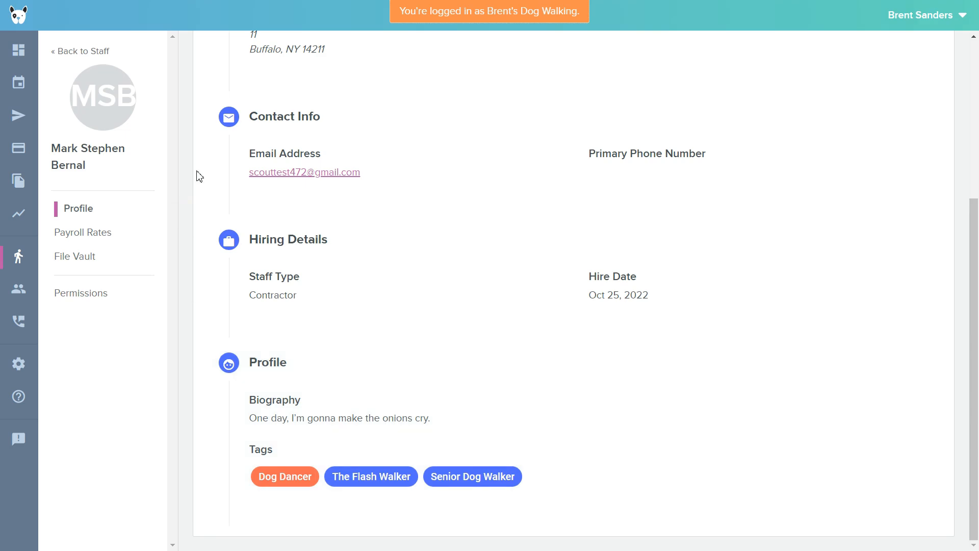
pyautogui.click(55, 52)
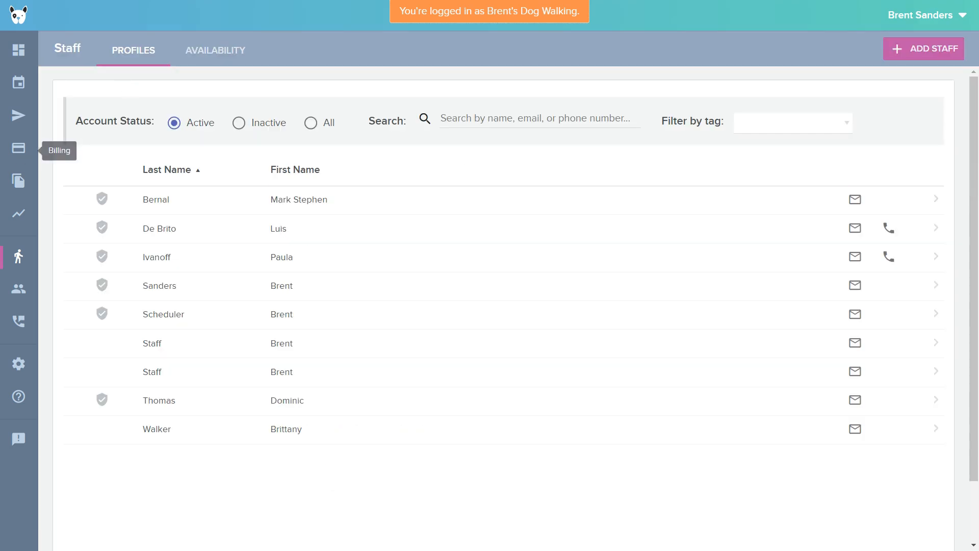
# - Reopen the business profile settings and check the list of available tags
pyautogui.click(23, 366)
pyautogui.scroll(-2, 263, 164)
pyautogui.scroll(-1, 262, 164)
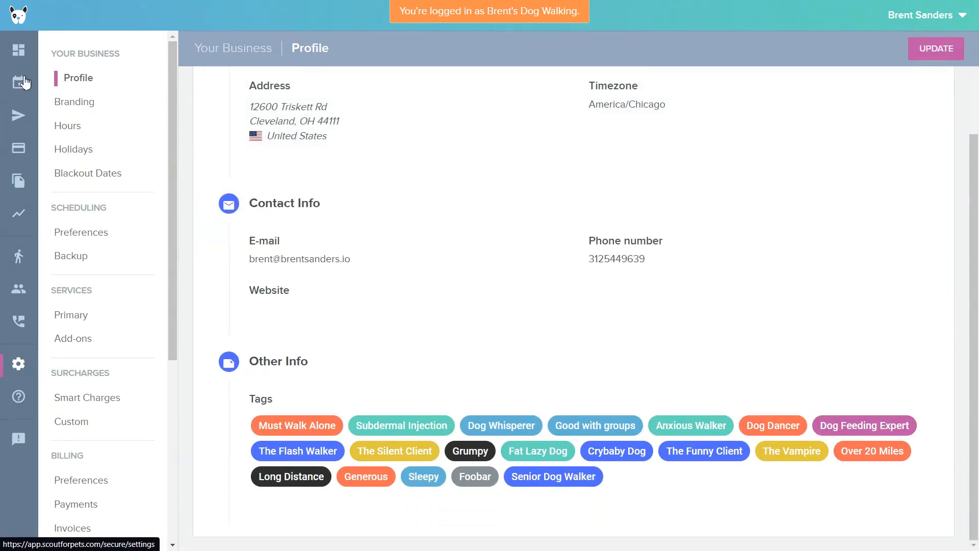
# - Open the branding settings and review the colors, email preview, mobile app preview and logo options
pyautogui.click(74, 102)
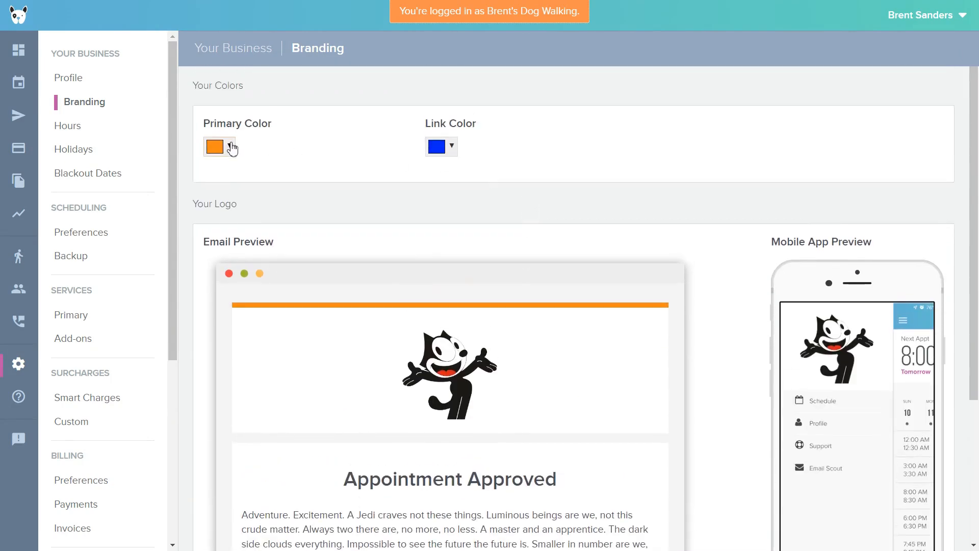
pyautogui.scroll(-4, 621, 156)
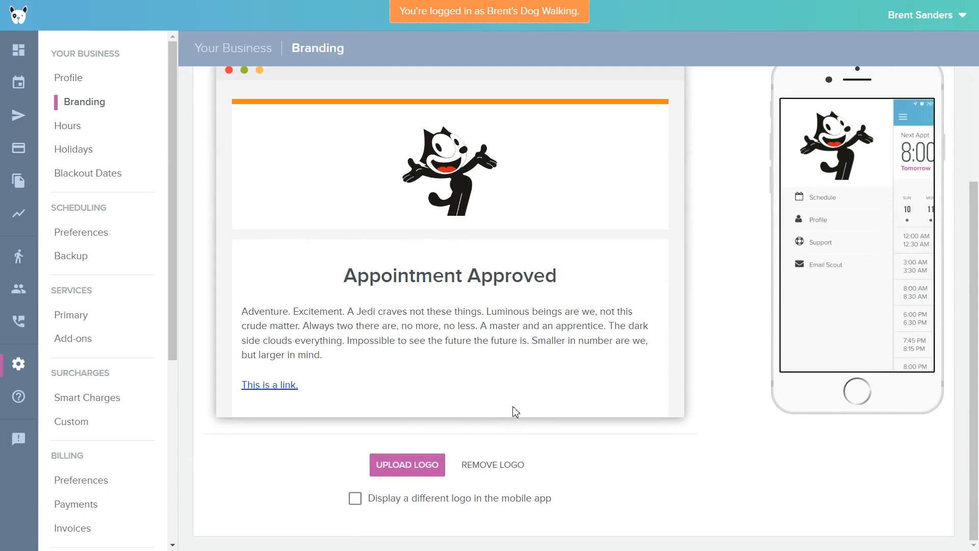
pyautogui.scroll(1, 516, 403)
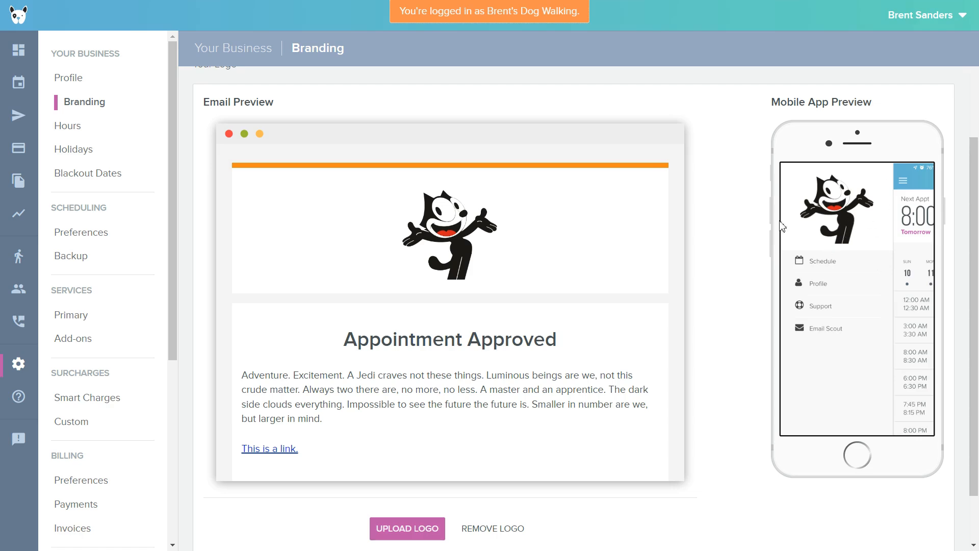
pyautogui.scroll(-1, 873, 207)
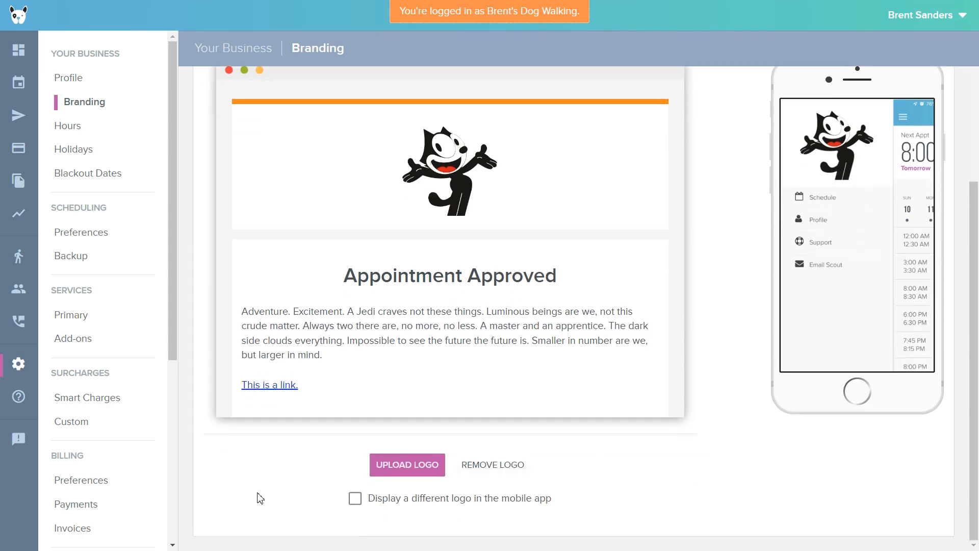
# - Try the option to display a different logo in the mobile app, turn it back off, and look over the branding page
pyautogui.click(355, 498)
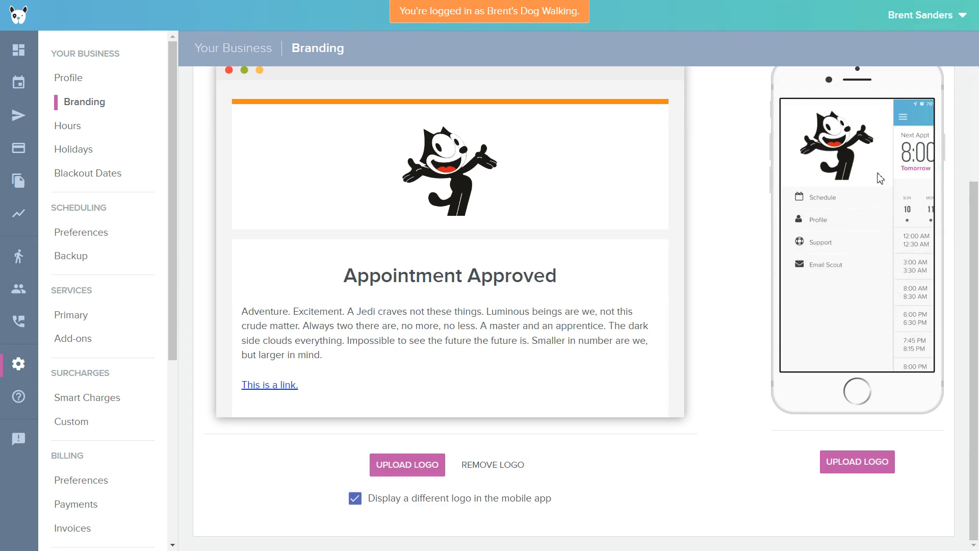
pyautogui.click(355, 499)
pyautogui.scroll(4, 468, 273)
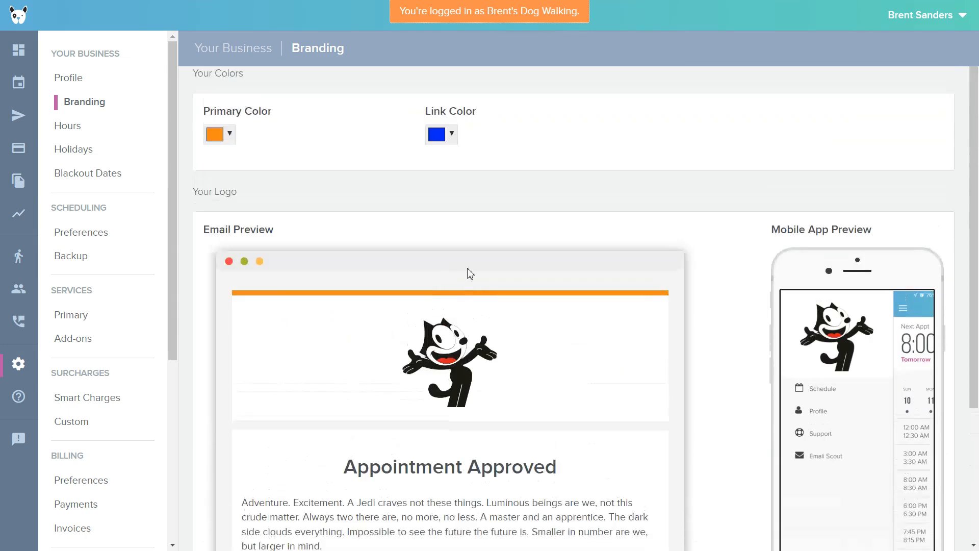
pyautogui.scroll(-4, 341, 313)
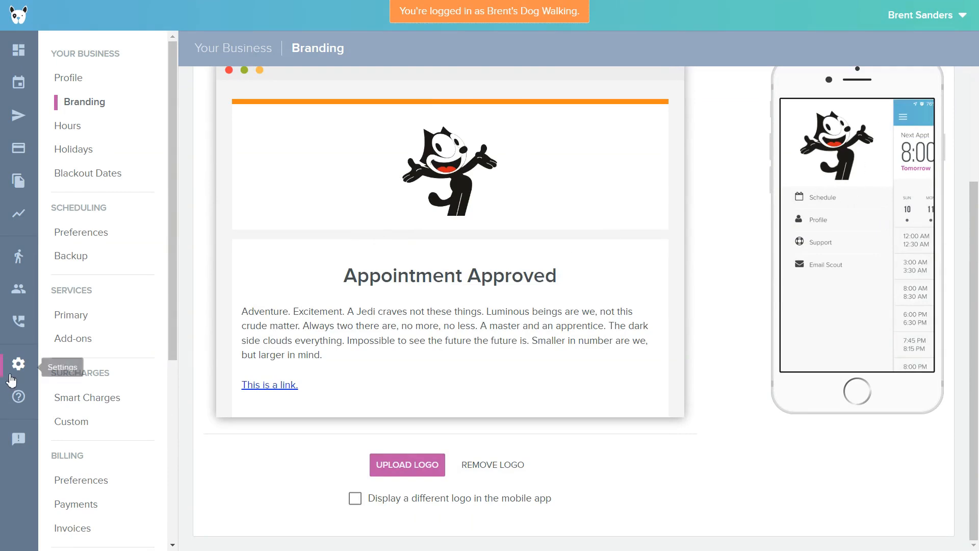
# - View the business hours, and add Christmas Day (12/25) to the business's holidays
pyautogui.click(67, 131)
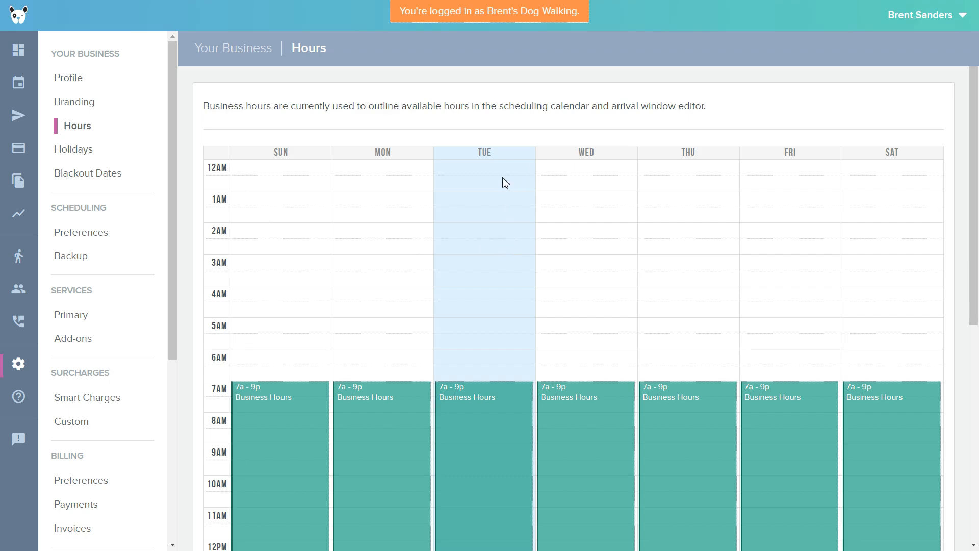
pyautogui.click(81, 149)
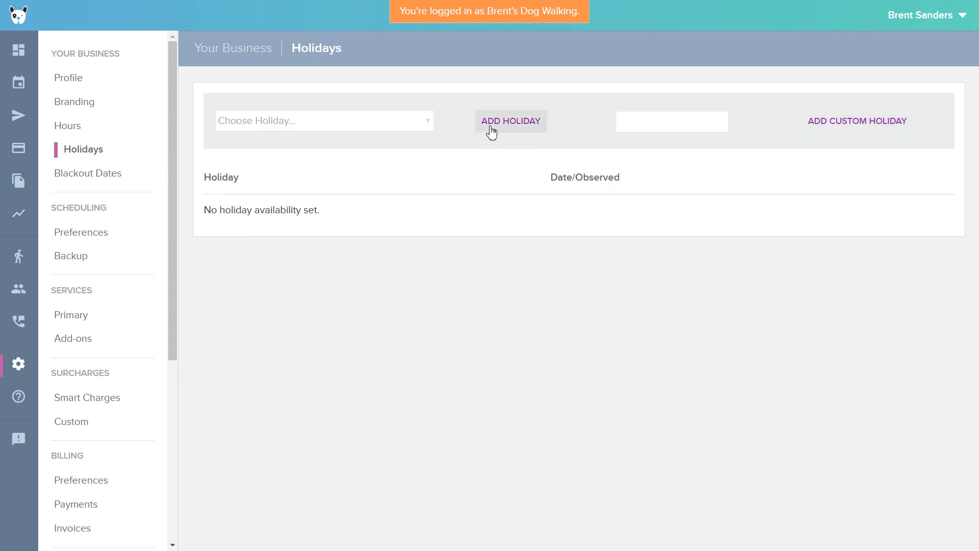
pyautogui.click(393, 121)
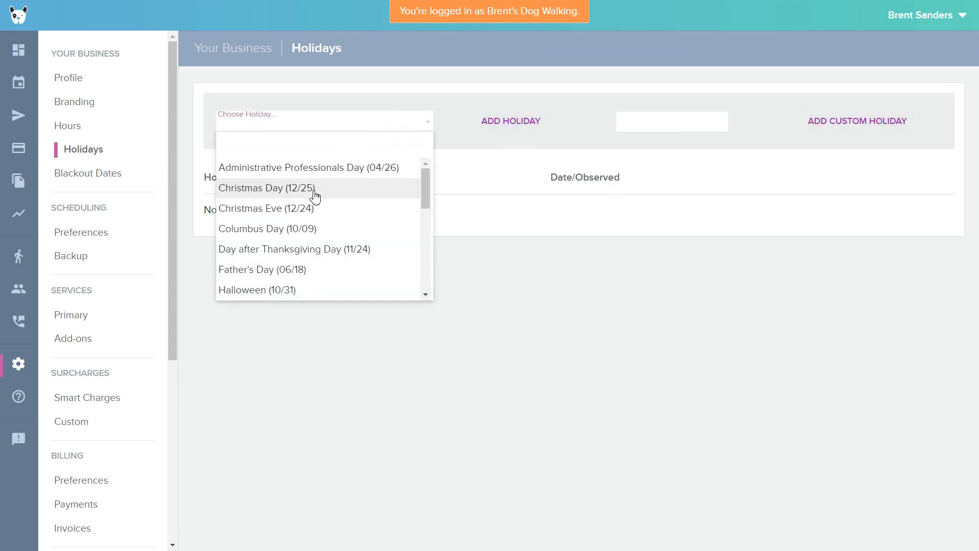
pyautogui.click(314, 193)
pyautogui.click(516, 127)
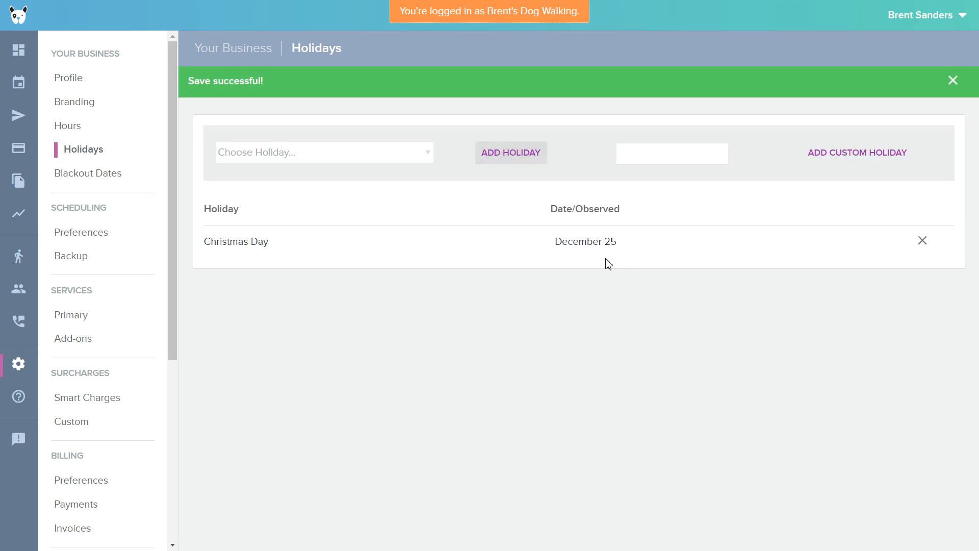
# - Open the smart charges settings and examine the Holiday surcharge description
pyautogui.click(71, 403)
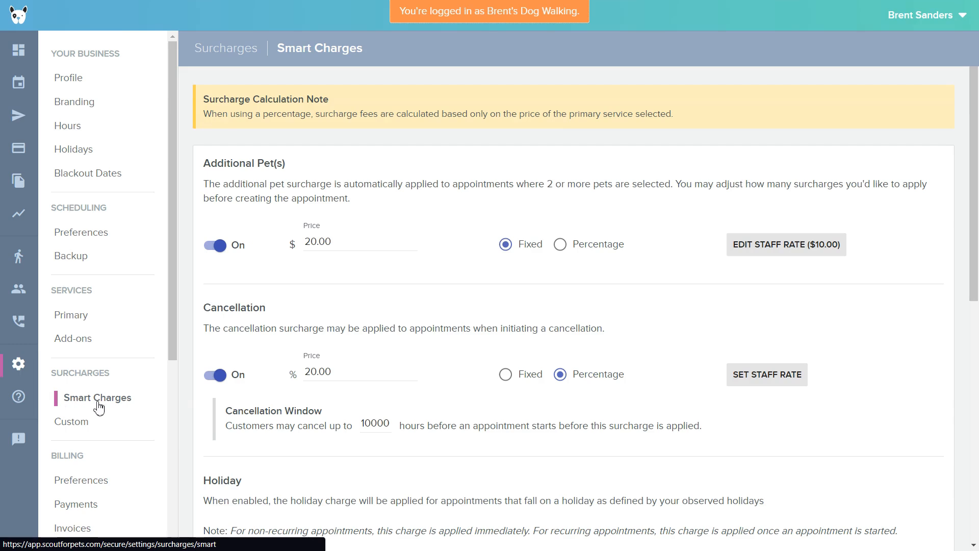
pyautogui.scroll(-5, 421, 284)
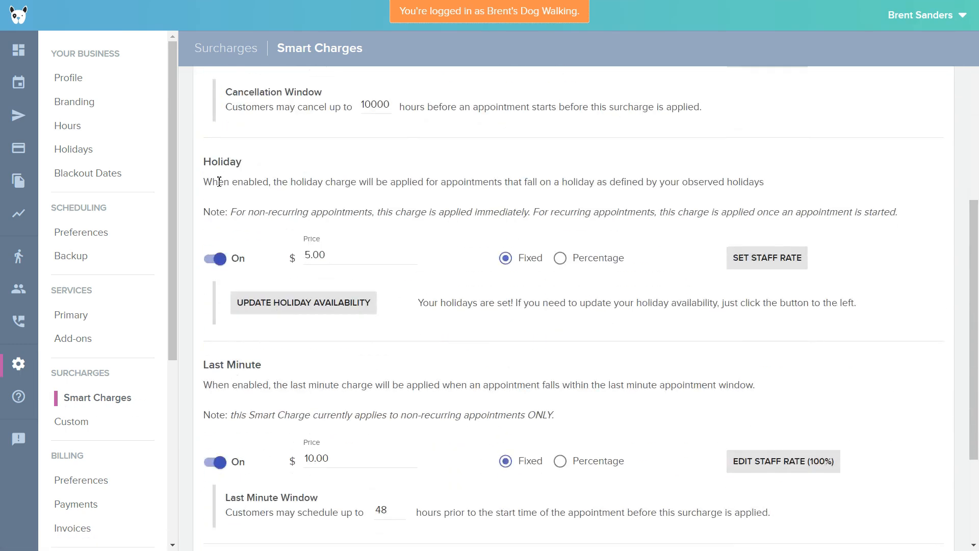
pyautogui.moveTo(219, 182); pyautogui.dragTo(352, 185)
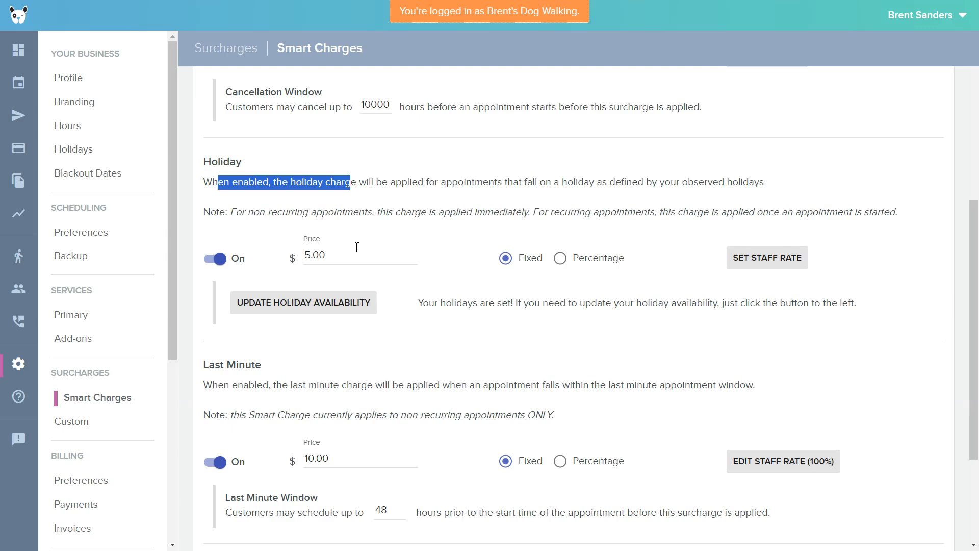
# - Check the Holiday surcharge price and the business's list of observed holidays
pyautogui.click(344, 254)
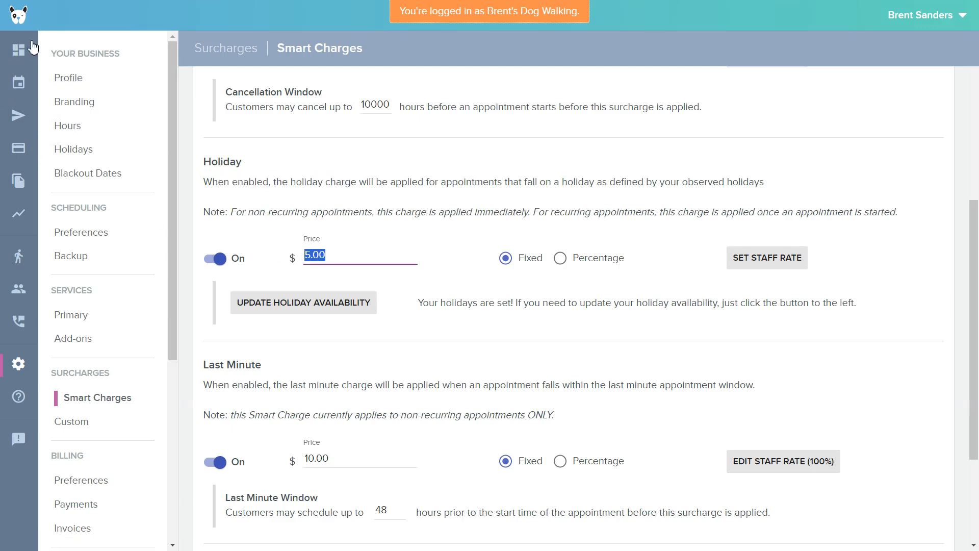
pyautogui.click(77, 153)
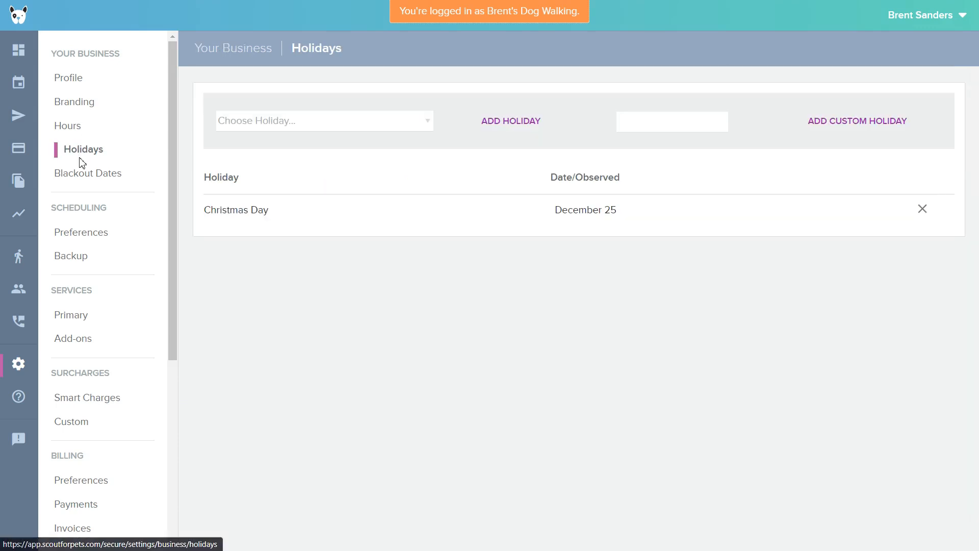
# - View the blackout dates calendar, inspect the start and end date fields for adding blackout dates, and cancel the entry
pyautogui.click(89, 183)
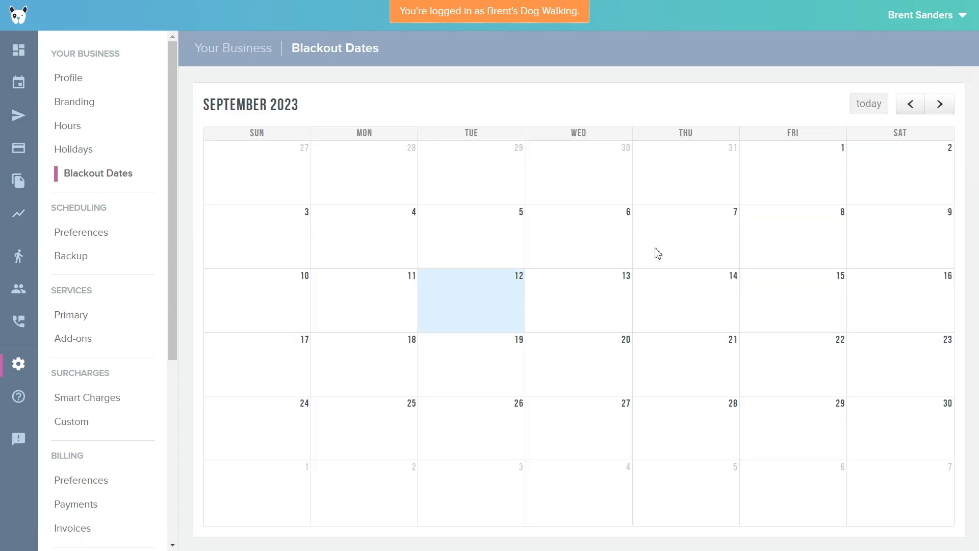
pyautogui.click(465, 326)
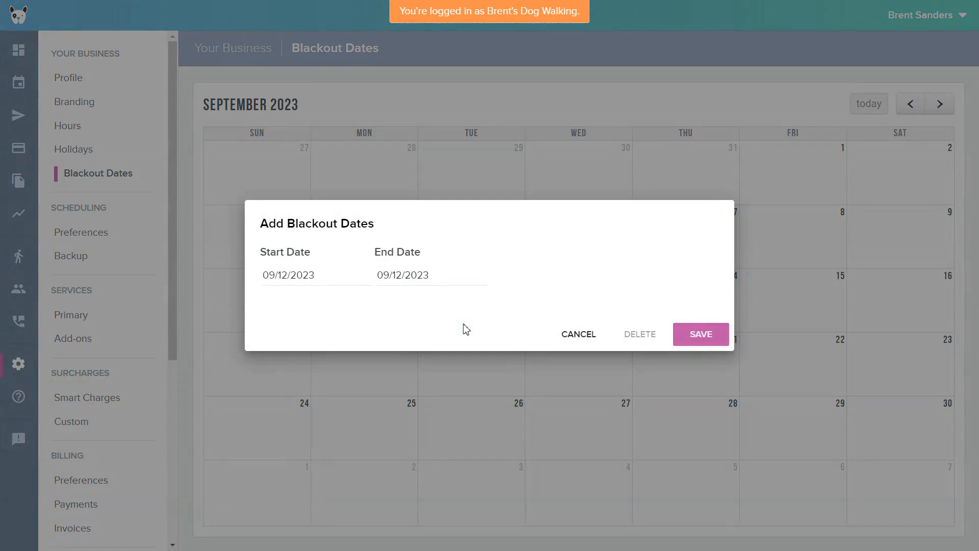
pyautogui.click(408, 281)
pyautogui.click(319, 311)
pyautogui.click(305, 276)
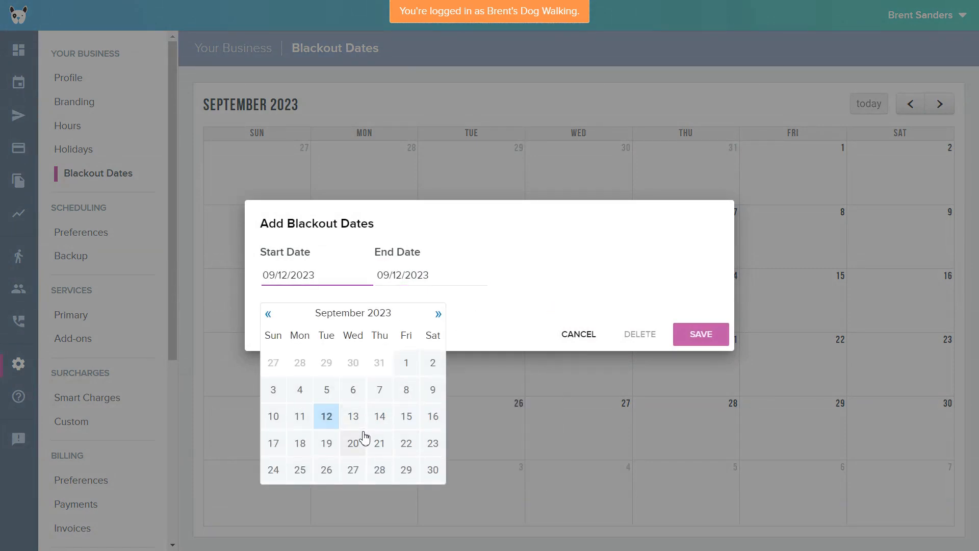
pyautogui.click(438, 285)
pyautogui.click(587, 332)
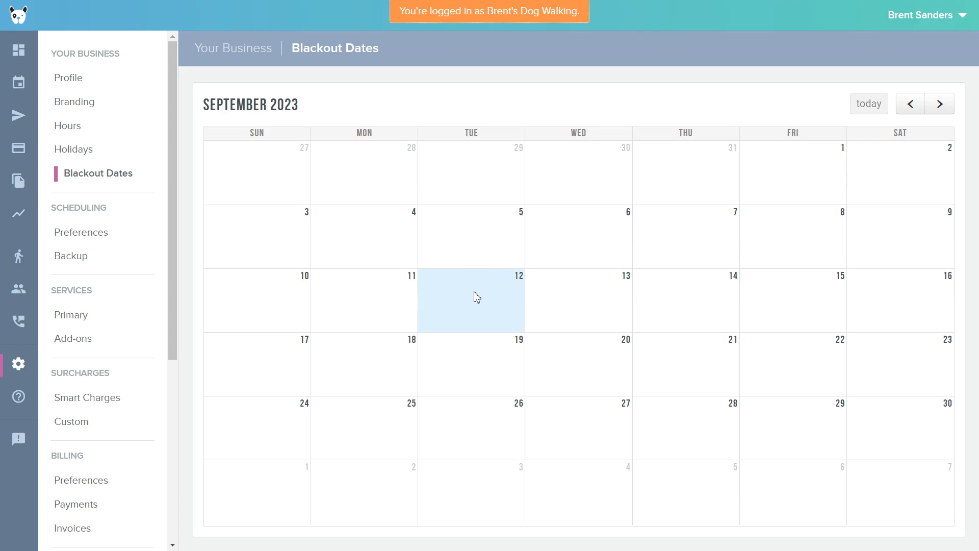
# - Open the arrival window editor from the scheduling preferences, and view the Sunday Early Morning window's details without saving changes
pyautogui.click(70, 234)
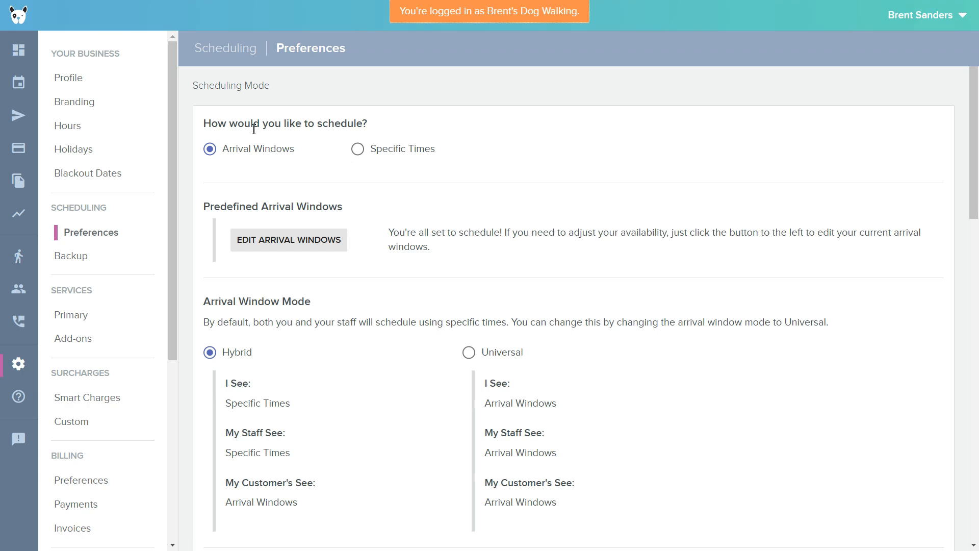
pyautogui.click(269, 241)
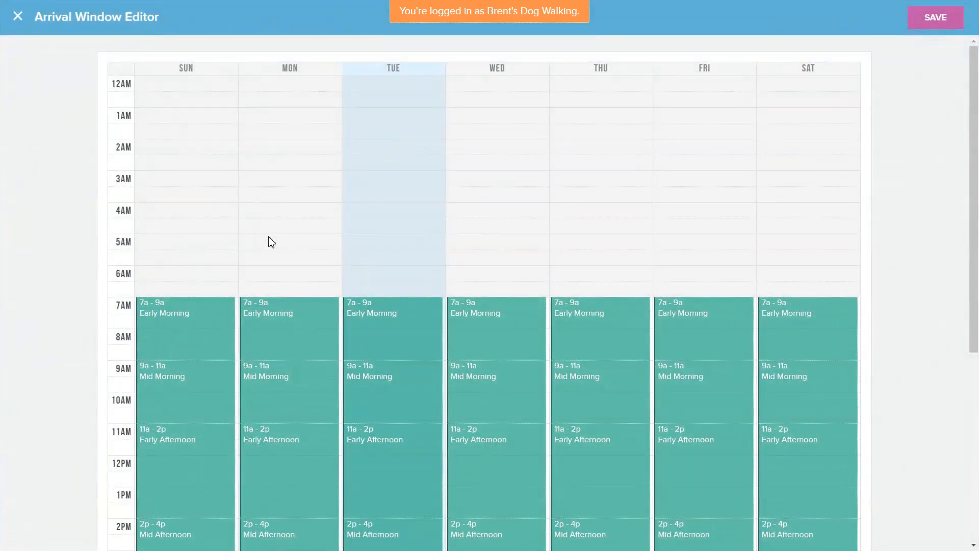
pyautogui.scroll(-5, 270, 241)
pyautogui.scroll(5, 271, 242)
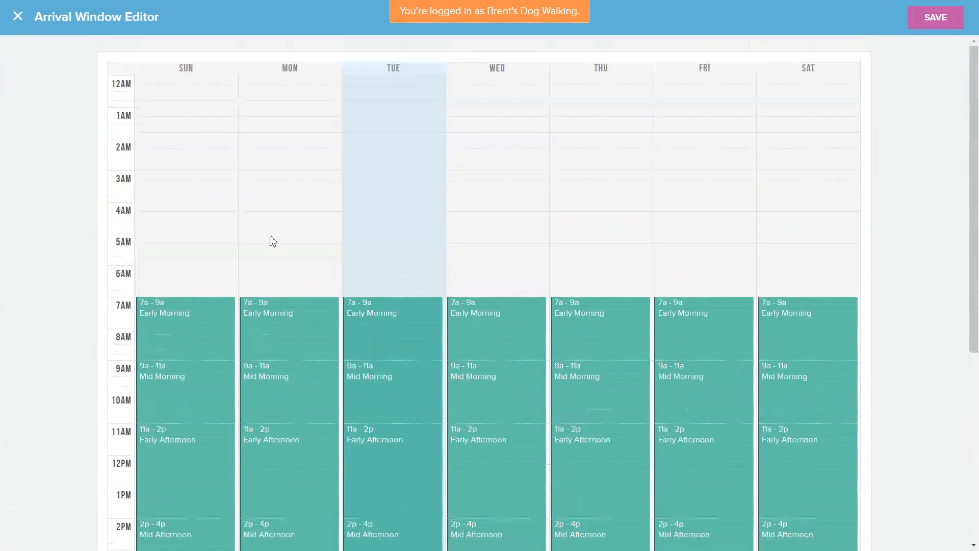
pyautogui.scroll(-1, 271, 237)
pyautogui.scroll(-2, 387, 202)
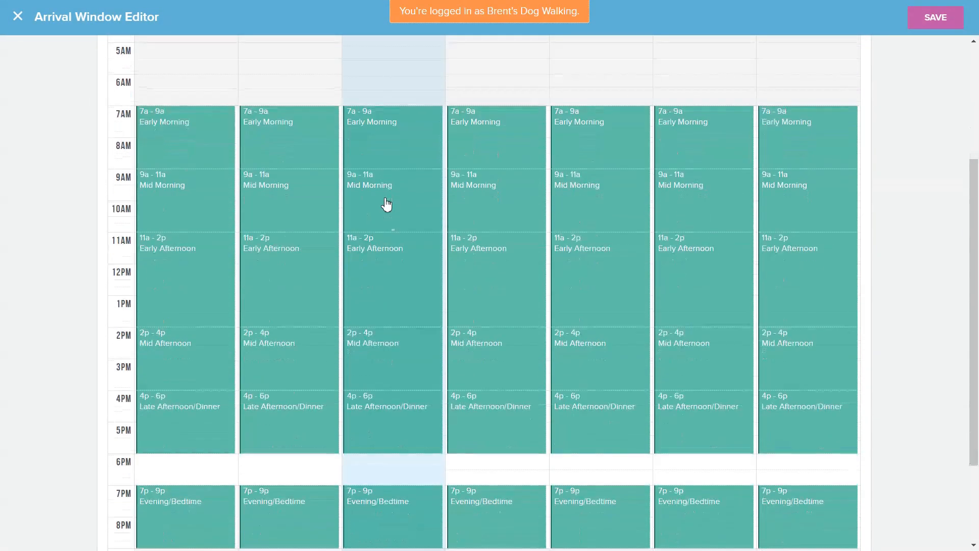
pyautogui.click(194, 141)
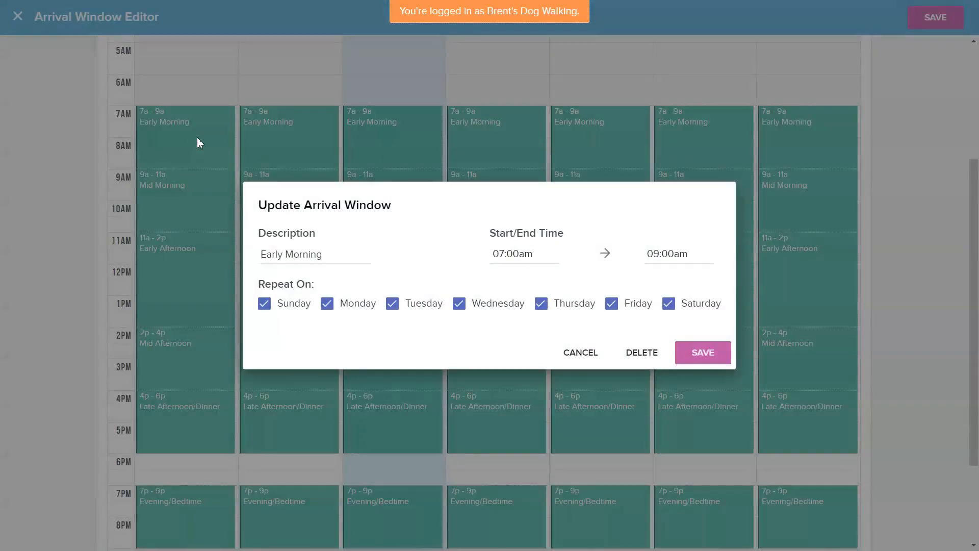
pyautogui.click(595, 356)
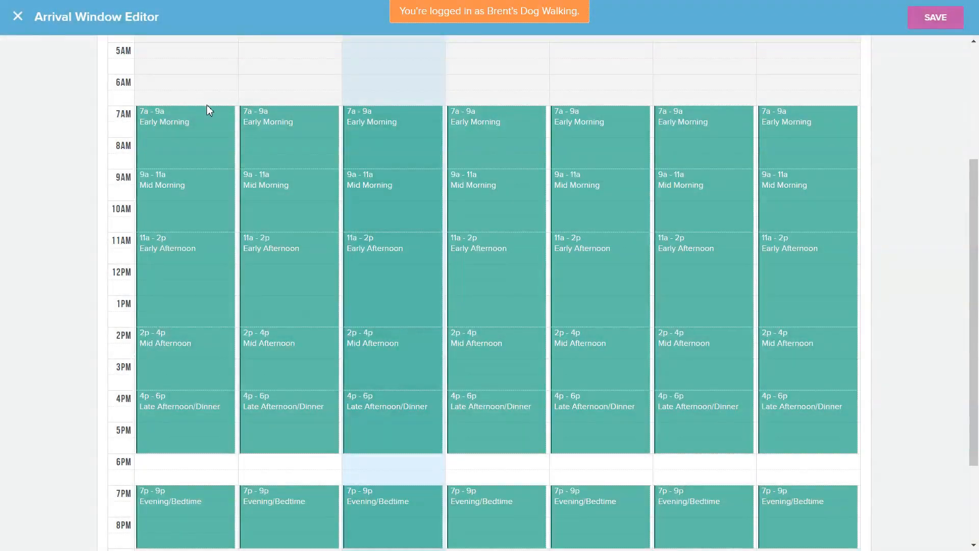
# - Examine the weekly arrival windows from Early Morning through Evening/Bedtime, and close the arrival window editor
pyautogui.scroll(3, 210, 110)
pyautogui.scroll(-2, 211, 111)
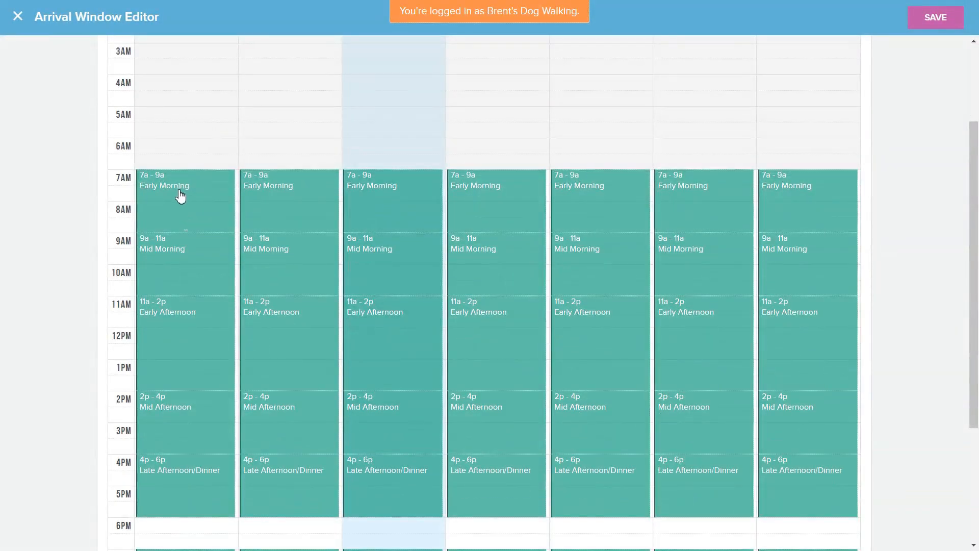
pyautogui.scroll(2, 180, 196)
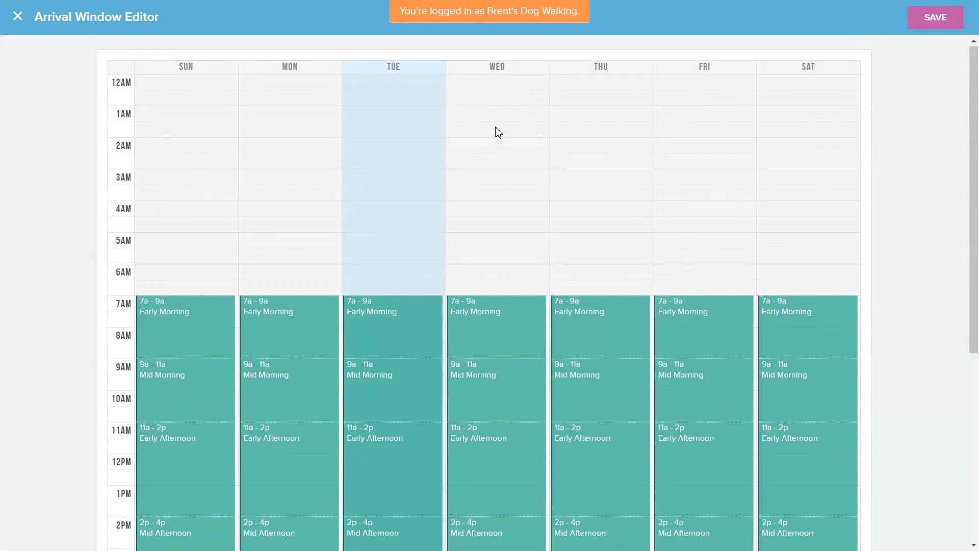
pyautogui.scroll(-2, 497, 131)
pyautogui.scroll(-1, 499, 131)
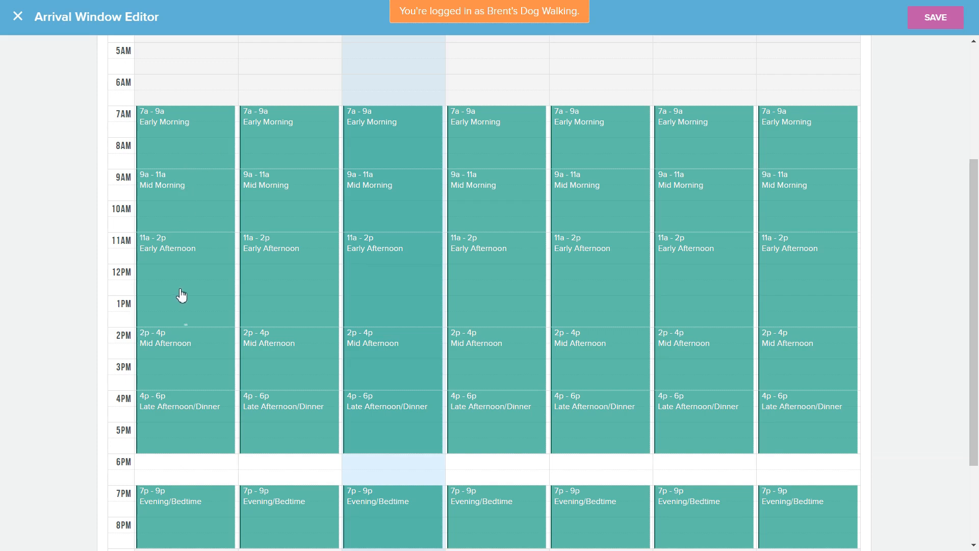
pyautogui.scroll(-3, 181, 295)
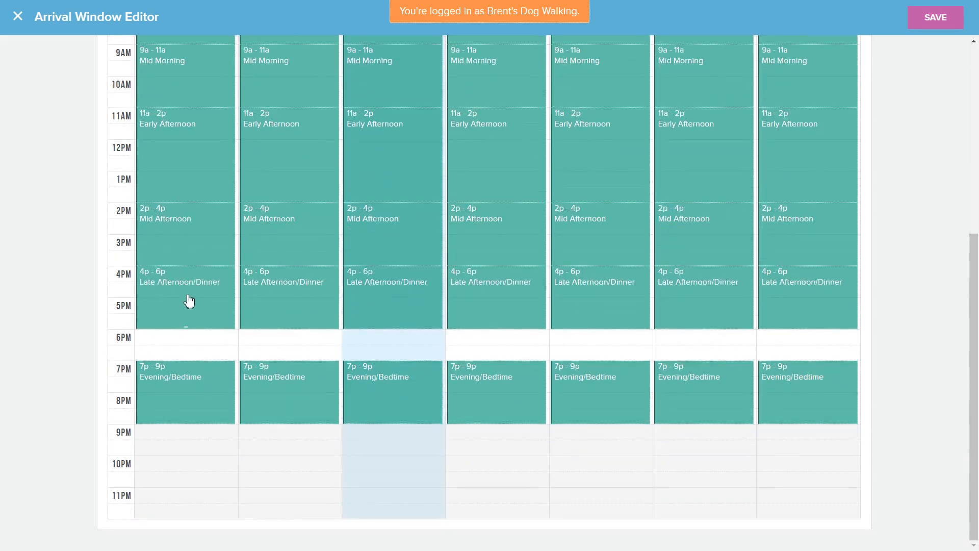
pyautogui.scroll(6, 422, 287)
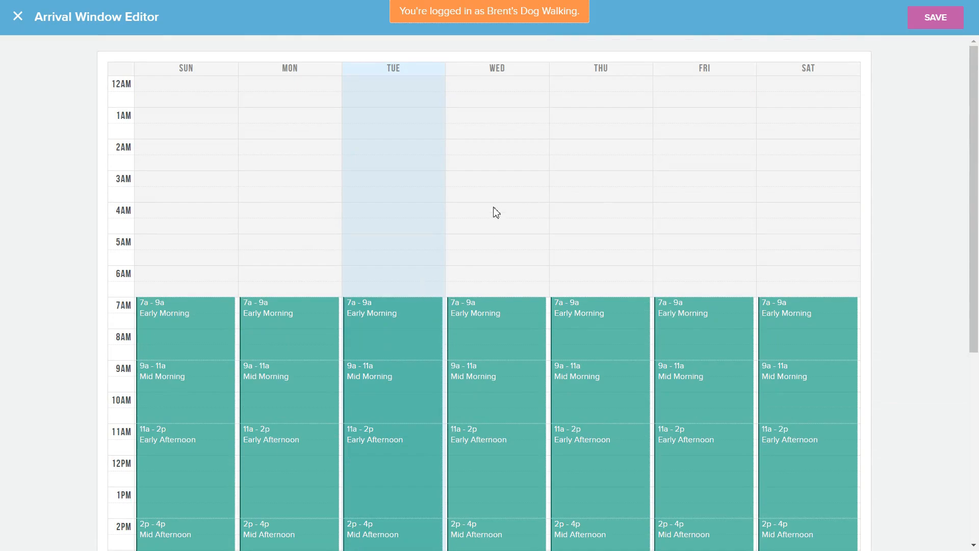
pyautogui.click(18, 17)
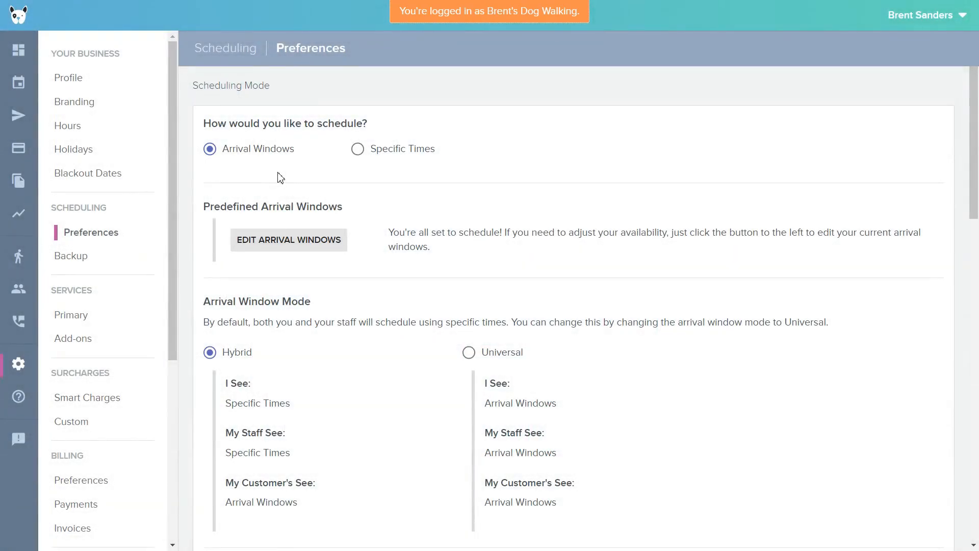
# - Try the Specific Times scheduling mode, switch back to Arrival Windows, and briefly reopen the arrival window editor
pyautogui.click(357, 149)
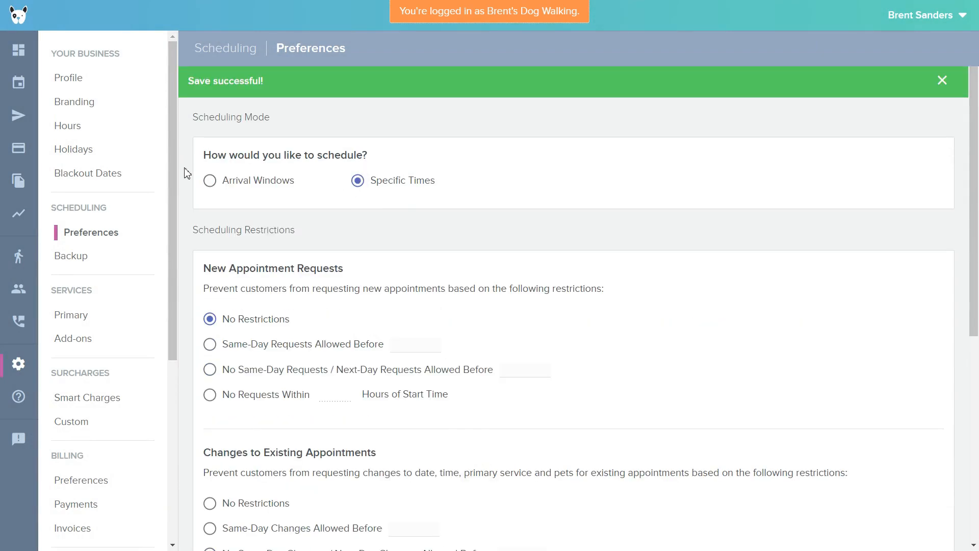
pyautogui.click(210, 180)
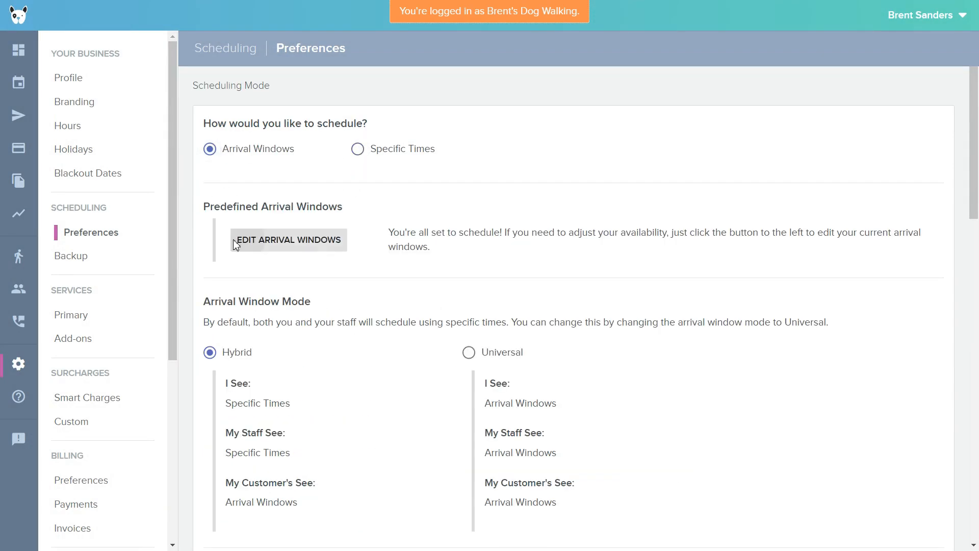
pyautogui.click(234, 243)
pyautogui.click(14, 15)
# - Review the Hybrid and Universal arrival window modes and the hour minimum for custom arrival windows
pyautogui.scroll(-1, 451, 222)
pyautogui.scroll(-3, 452, 222)
pyautogui.scroll(2, 452, 221)
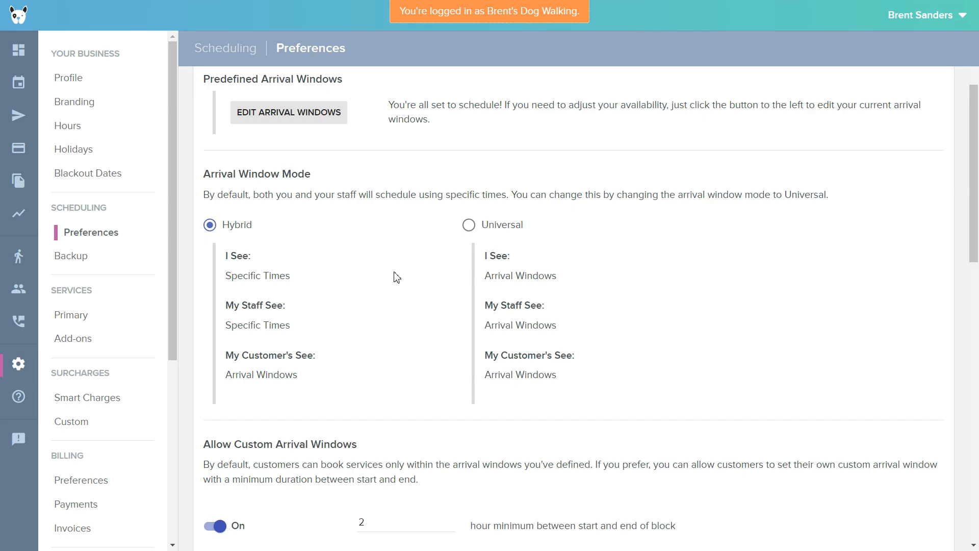
pyautogui.scroll(-5, 398, 278)
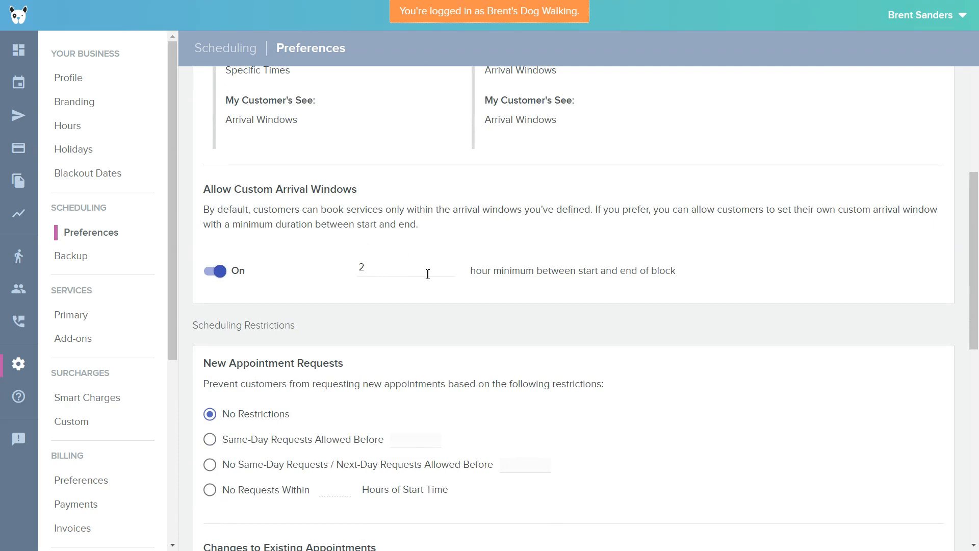
pyautogui.click(387, 269)
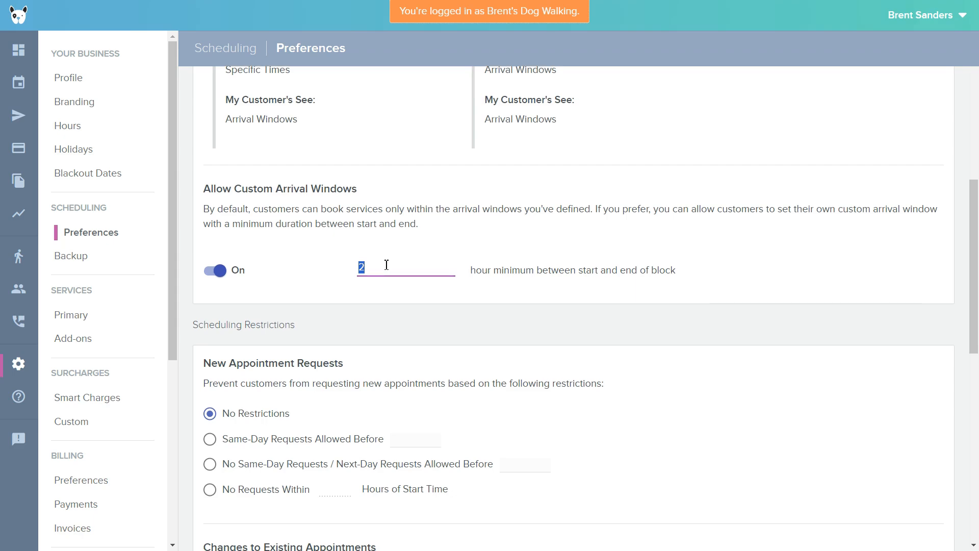
# - Review the restrictions on new appointment requests and changes to existing appointments, plus the calendar display options
pyautogui.scroll(-5, 387, 265)
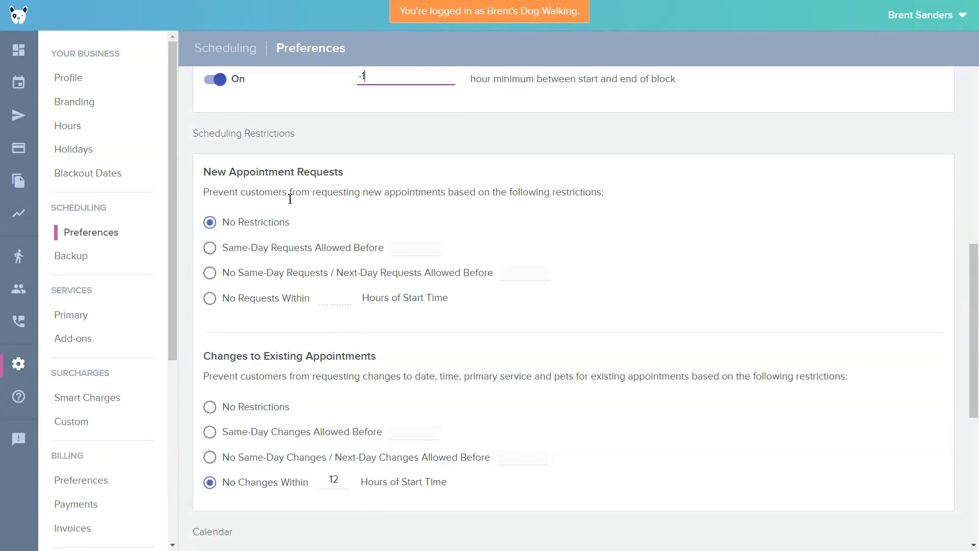
pyautogui.scroll(-4, 268, 224)
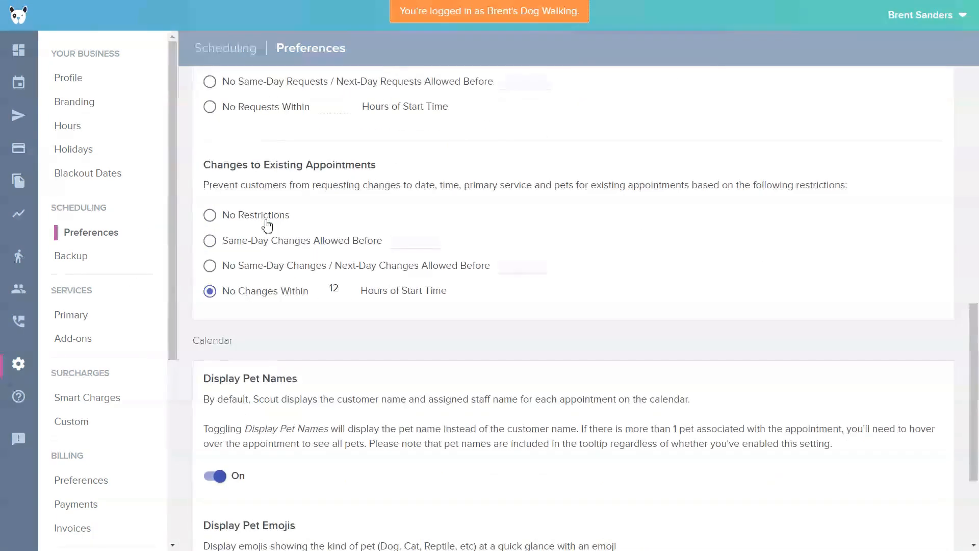
pyautogui.scroll(3, 289, 171)
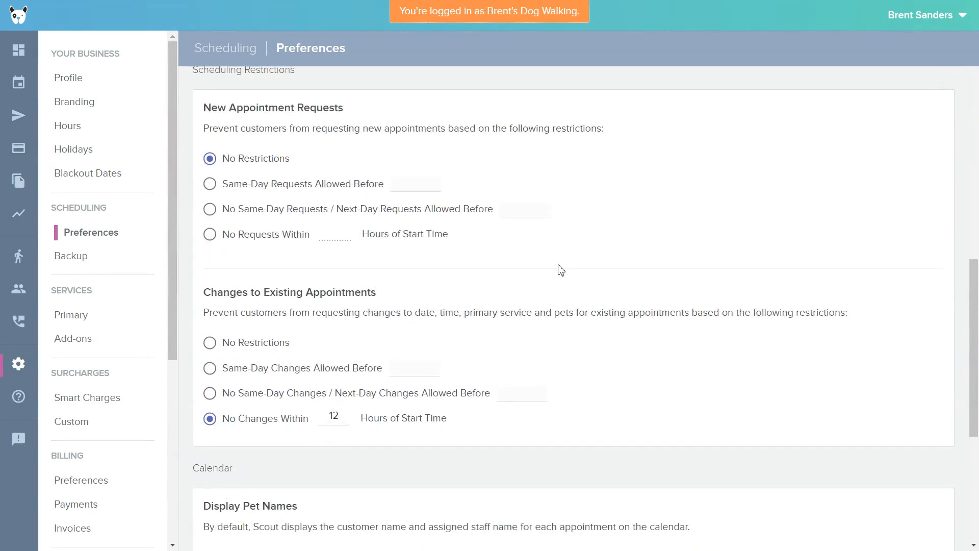
pyautogui.scroll(-6, 513, 247)
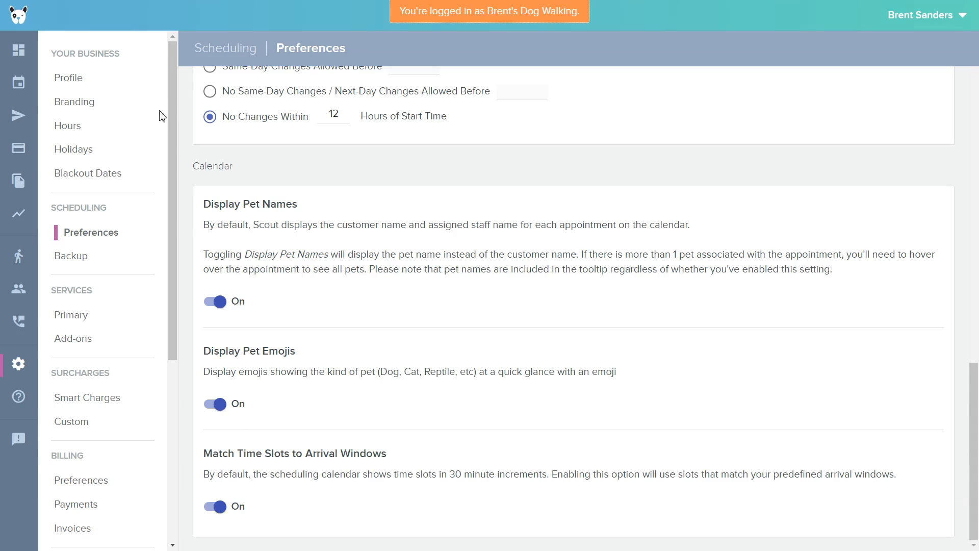
# - Open the schedule backup settings and examine the description of the CSV backup
pyautogui.click(70, 257)
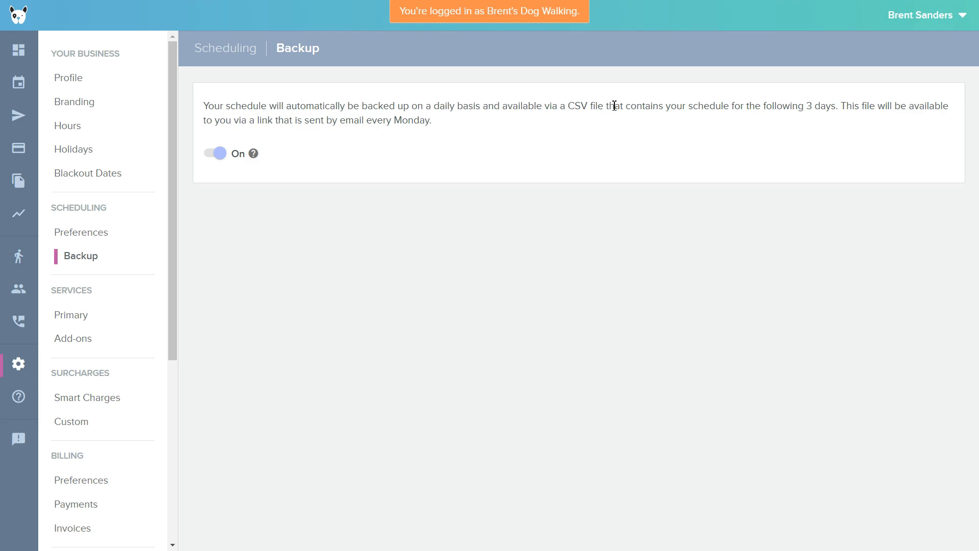
pyautogui.moveTo(612, 106); pyautogui.dragTo(691, 110)
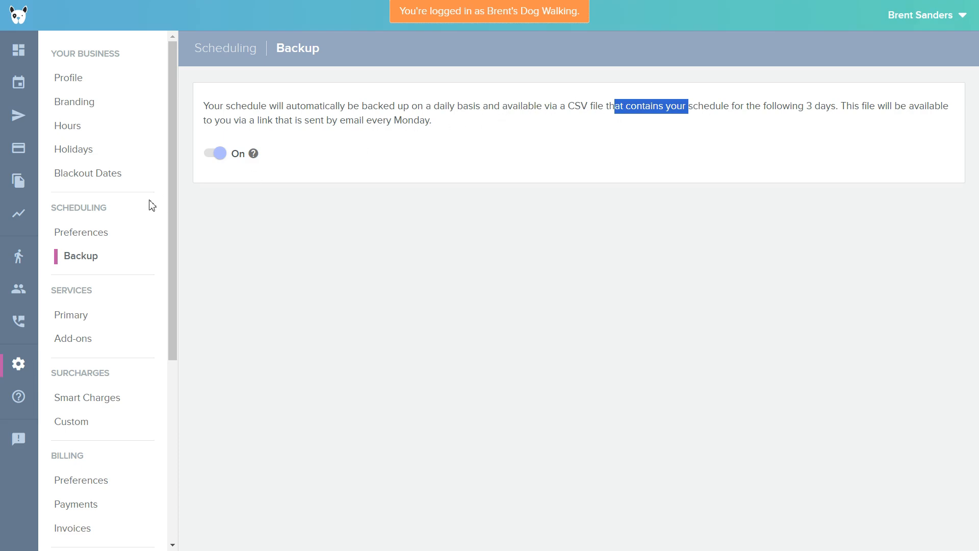
# - Open the primary services and look through the list of service names and prices
pyautogui.scroll(-3, 152, 205)
pyautogui.click(71, 189)
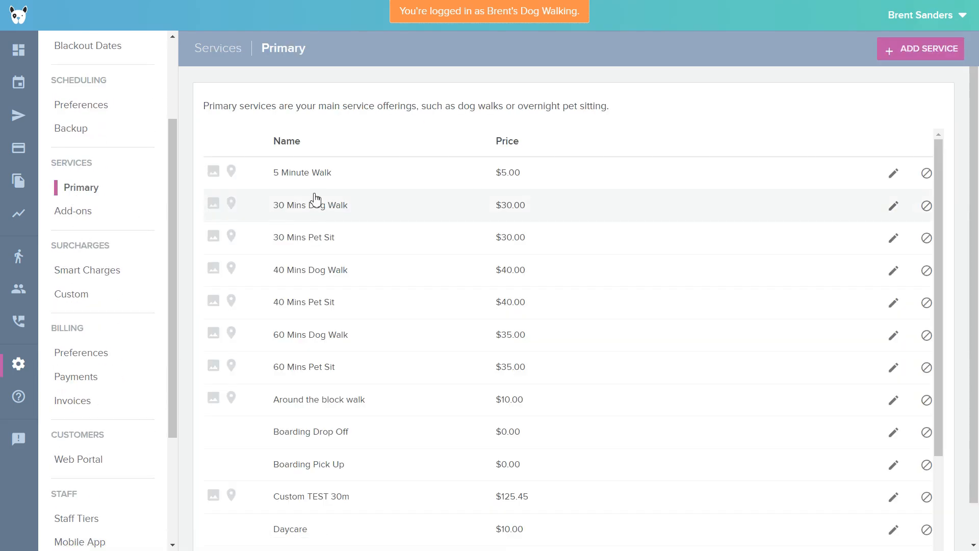
pyautogui.scroll(-3, 313, 199)
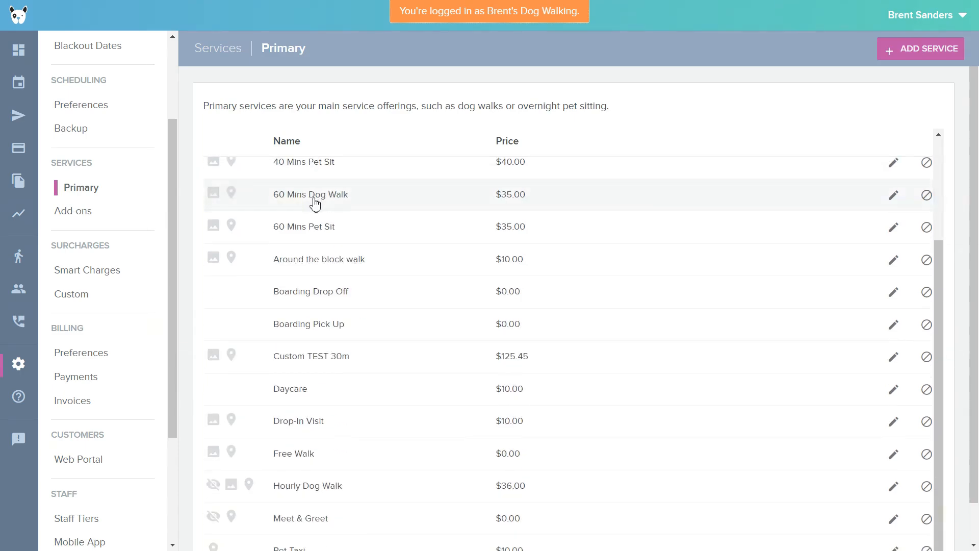
pyautogui.scroll(3, 314, 201)
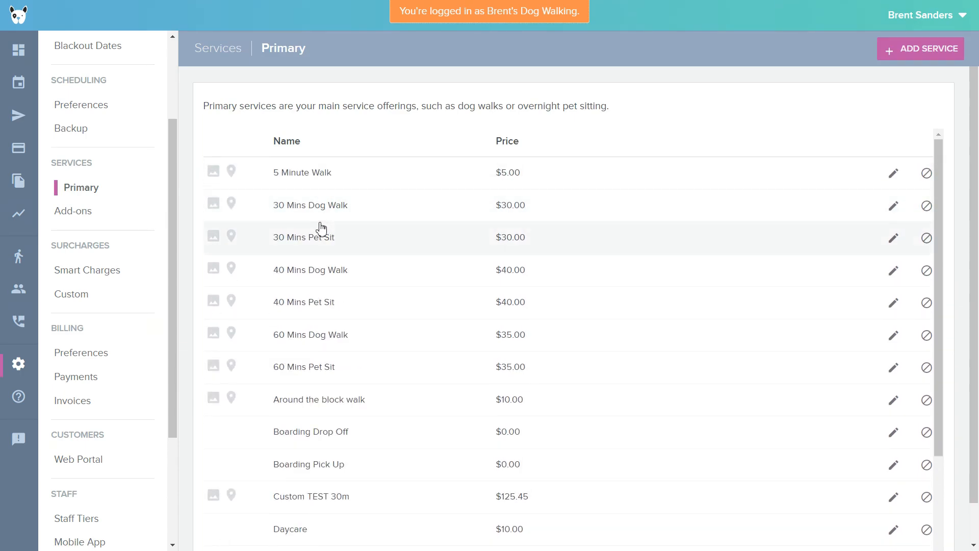
# - Start creating a new primary service from the Walk template
pyautogui.click(902, 57)
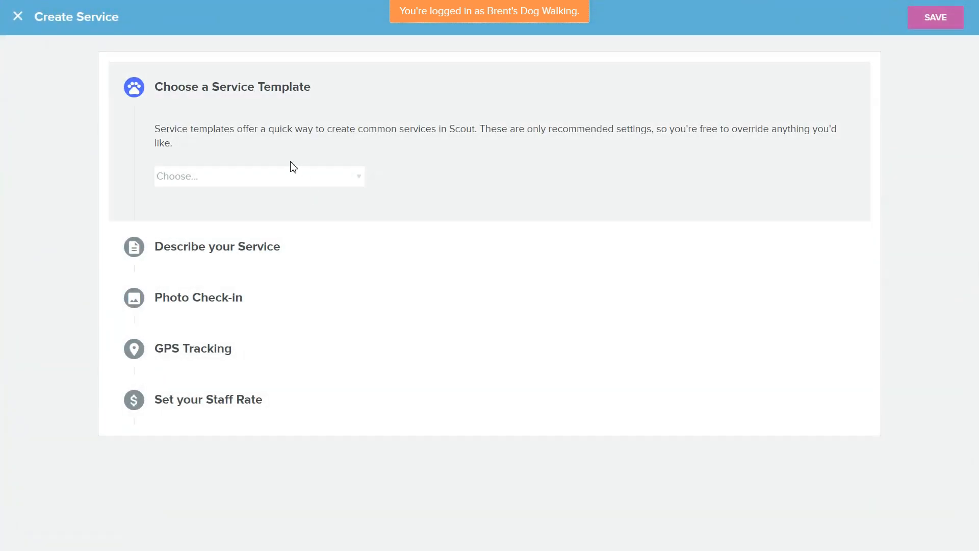
pyautogui.click(278, 176)
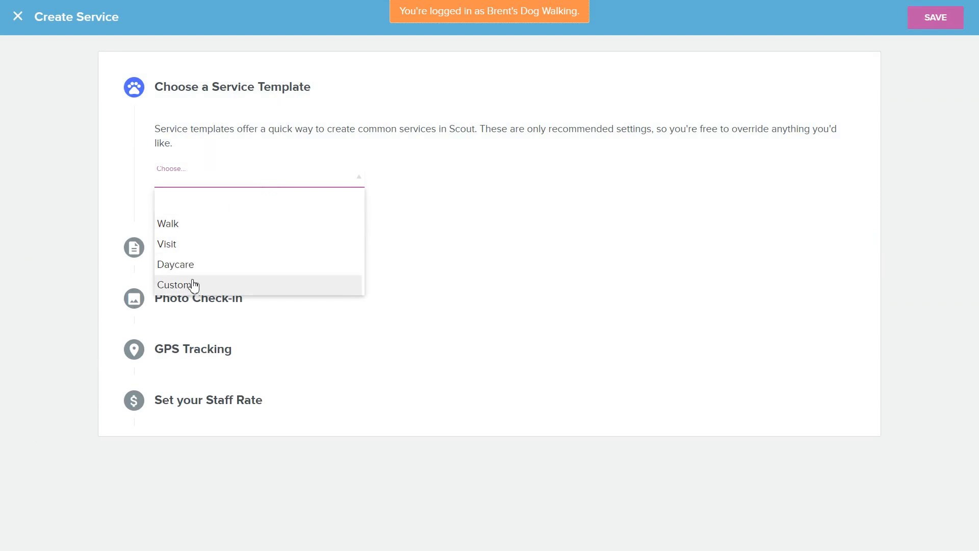
pyautogui.click(181, 224)
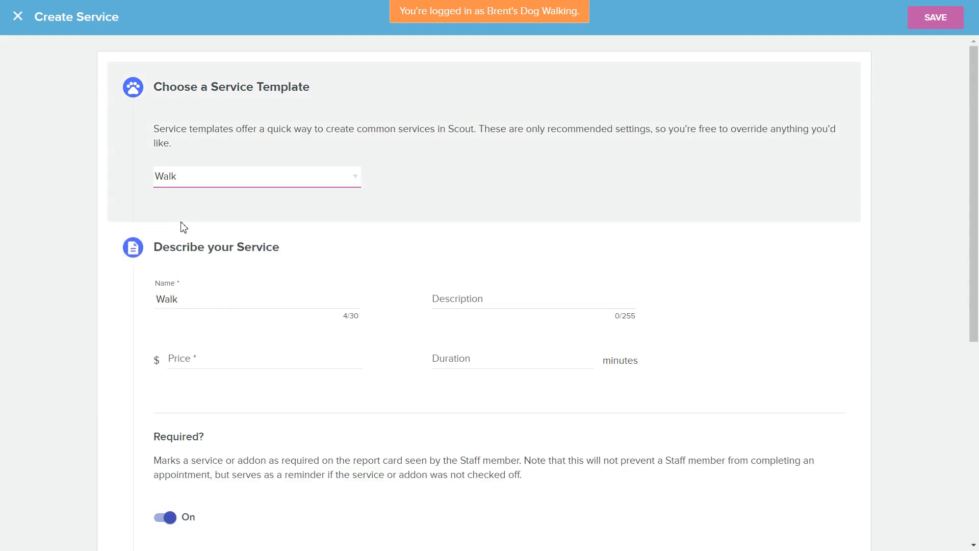
# - Replace the new service's template name with "40 Mins Private Walk"
pyautogui.scroll(-3, 203, 253)
pyautogui.doubleClick(169, 171)
pyautogui.press('BackSpace')
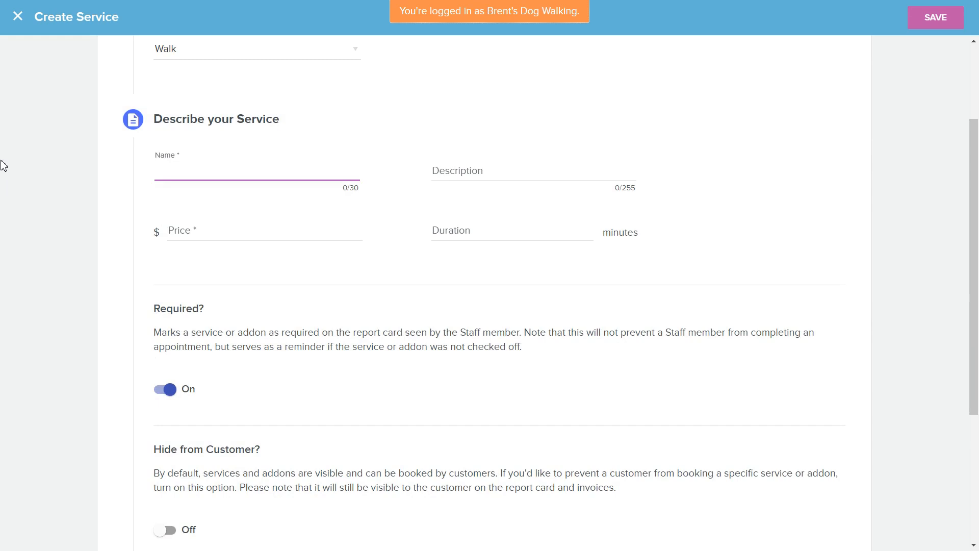
pyautogui.write('40 Mins Private Wlak')
pyautogui.press('BackSpace')
pyautogui.write('alk')
pyautogui.press('Tab')
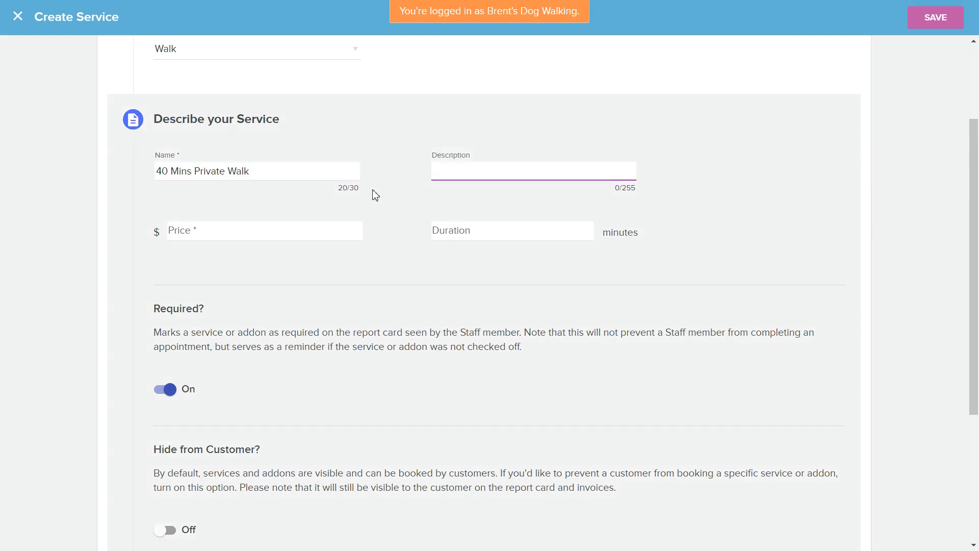
# - Set the new service's price to 40.00 and its duration to 40 minutes, without a description
pyautogui.click(466, 166)
pyautogui.click(290, 227)
pyautogui.write('40.00')
pyautogui.press('Tab')
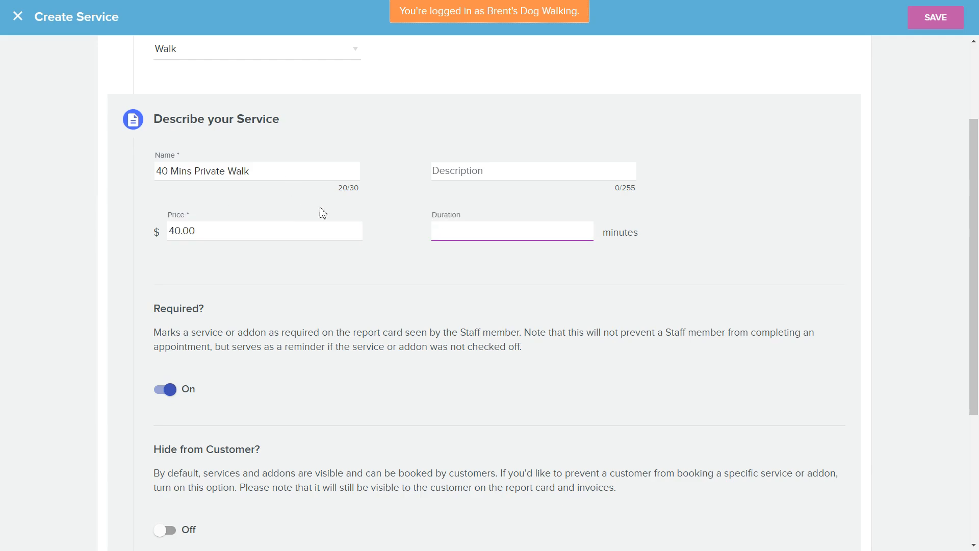
pyautogui.write('40')
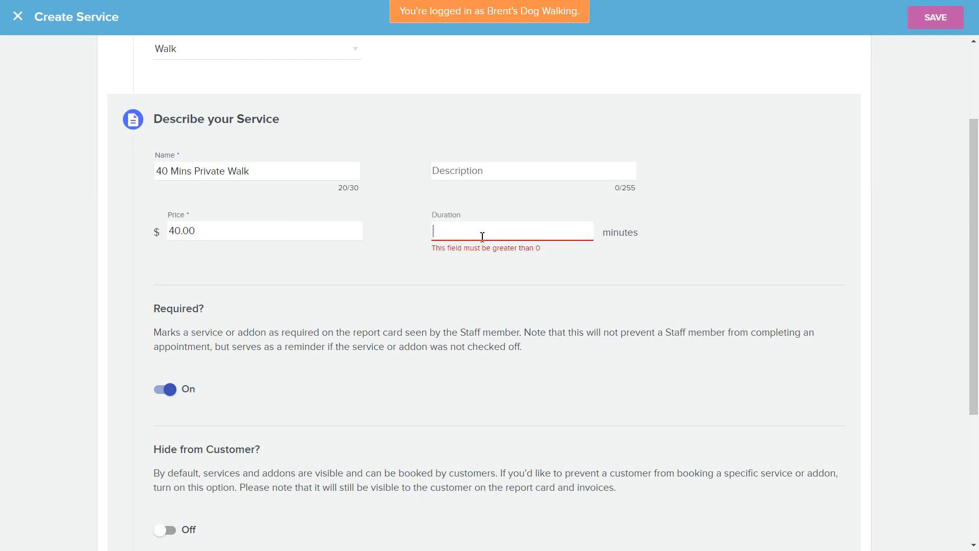
pyautogui.click(486, 262)
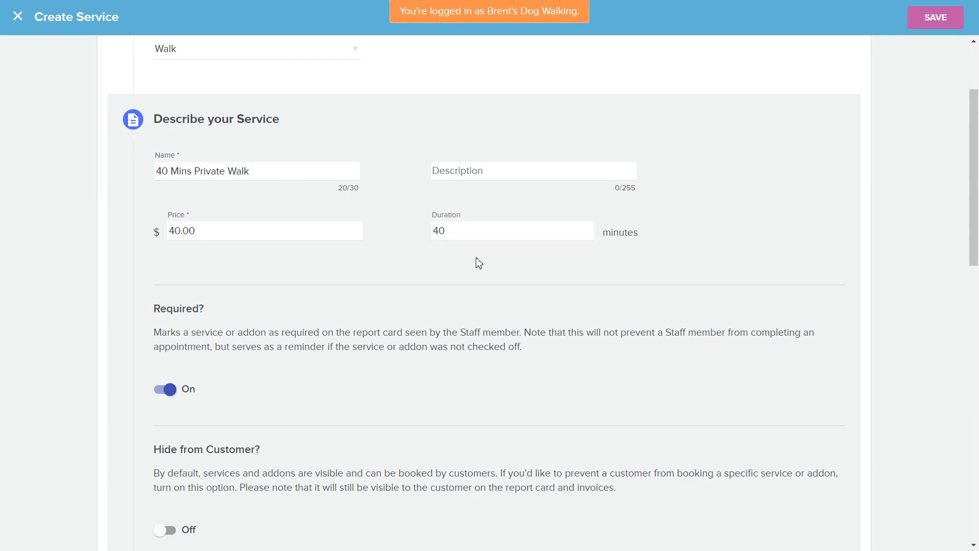
# - Review the Required and Hide from Customer options of the new service
pyautogui.scroll(-4, 477, 255)
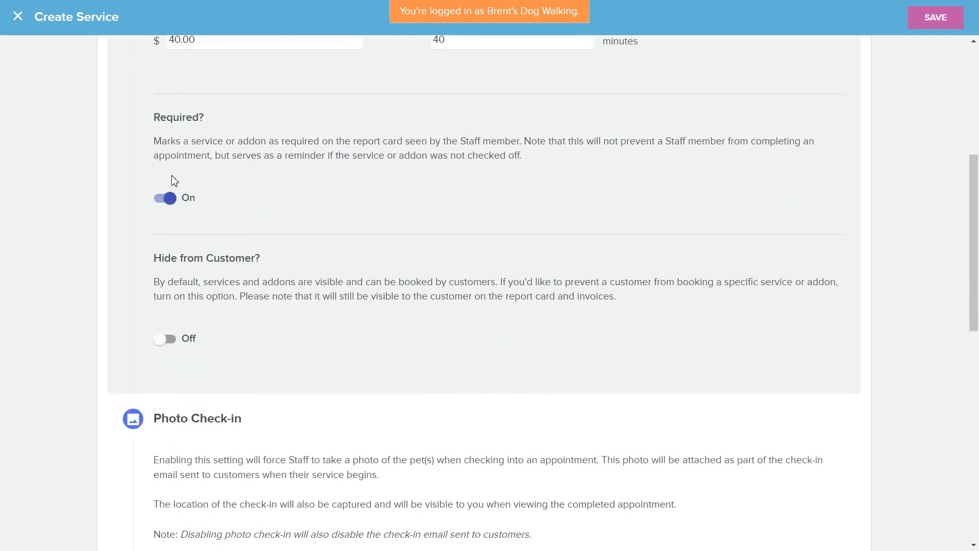
pyautogui.moveTo(170, 258); pyautogui.dragTo(236, 257)
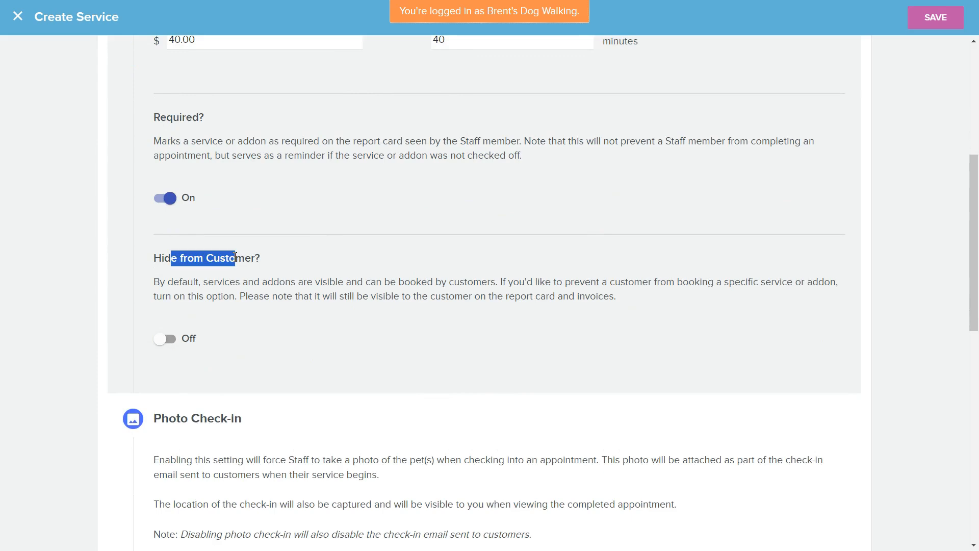
pyautogui.click(210, 302)
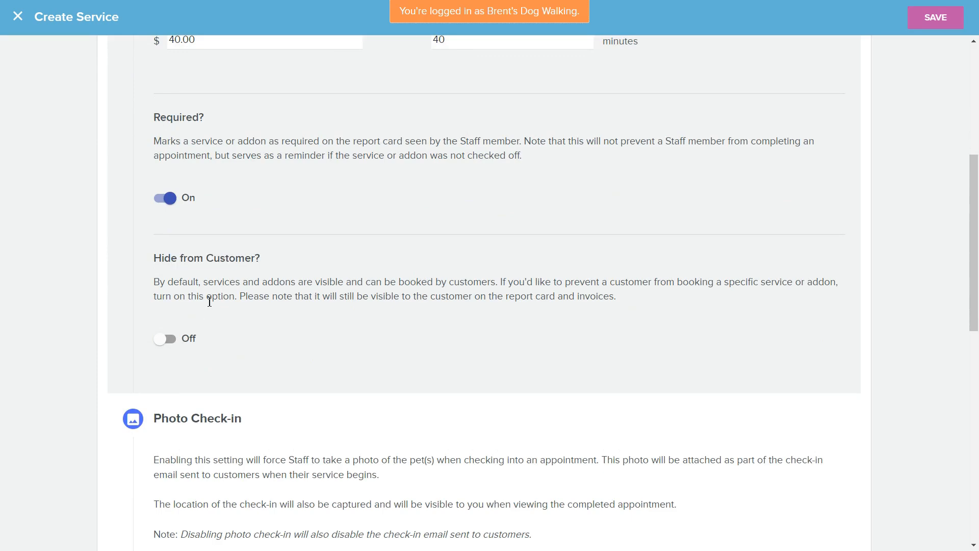
pyautogui.scroll(6, 209, 302)
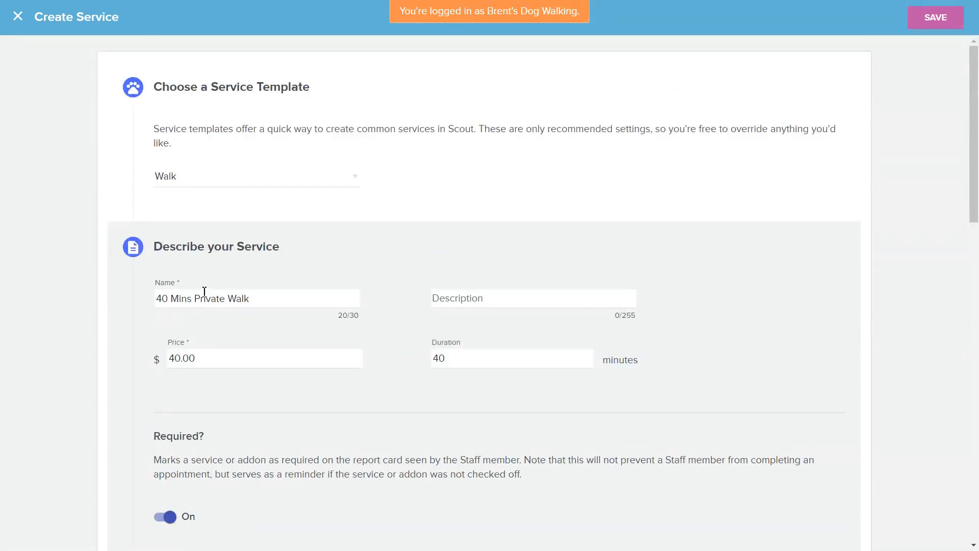
pyautogui.scroll(-7, 204, 292)
pyautogui.moveTo(173, 196); pyautogui.dragTo(251, 196)
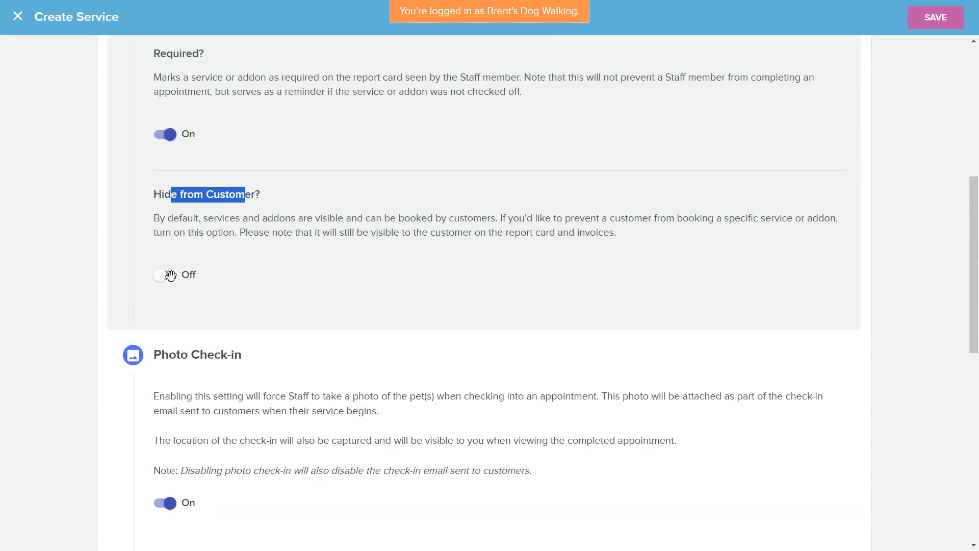
pyautogui.click(229, 214)
# - Review the Photo Check-in, GPS Tracking and Hide GPS Data from Customer settings of the new service
pyautogui.scroll(-3, 228, 234)
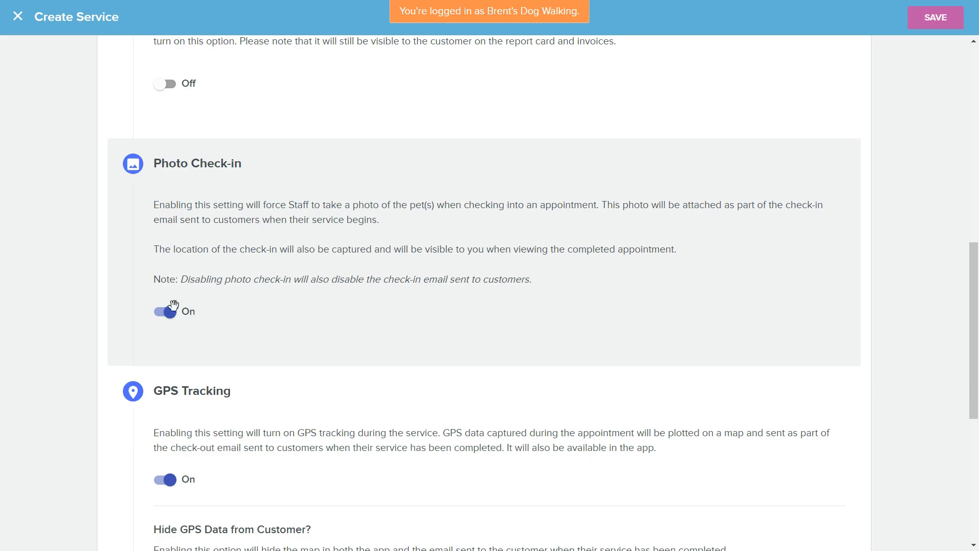
pyautogui.scroll(-5, 170, 311)
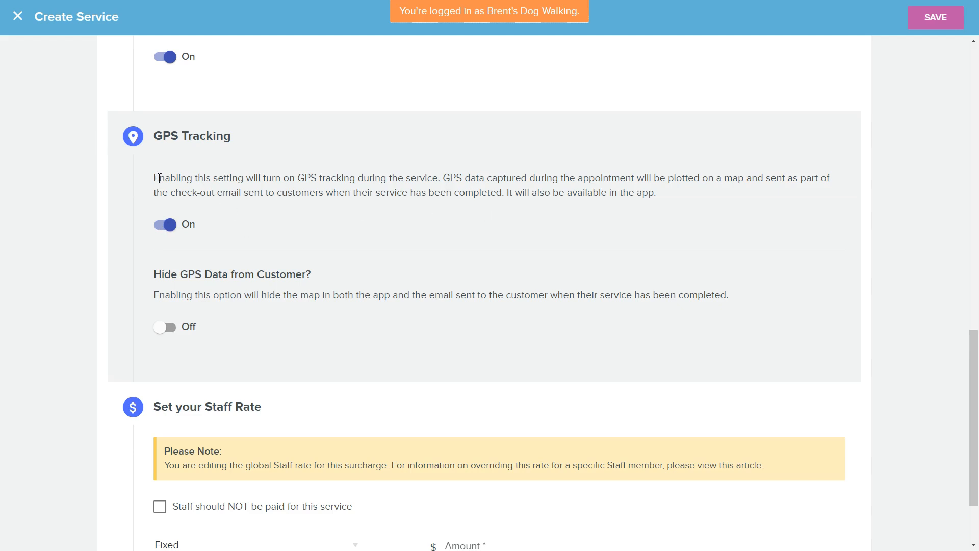
pyautogui.moveTo(160, 178); pyautogui.dragTo(539, 182)
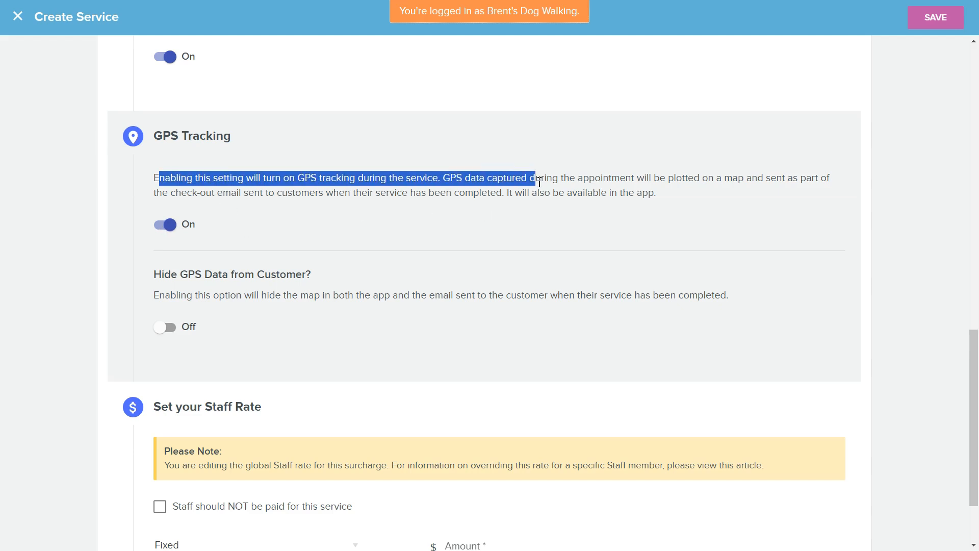
pyautogui.scroll(-2, 350, 191)
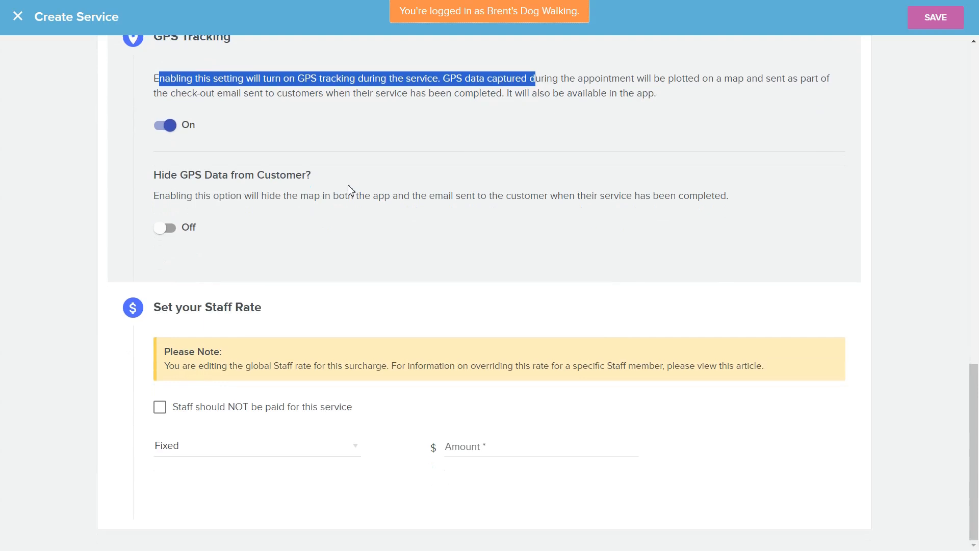
pyautogui.moveTo(179, 176); pyautogui.dragTo(296, 176)
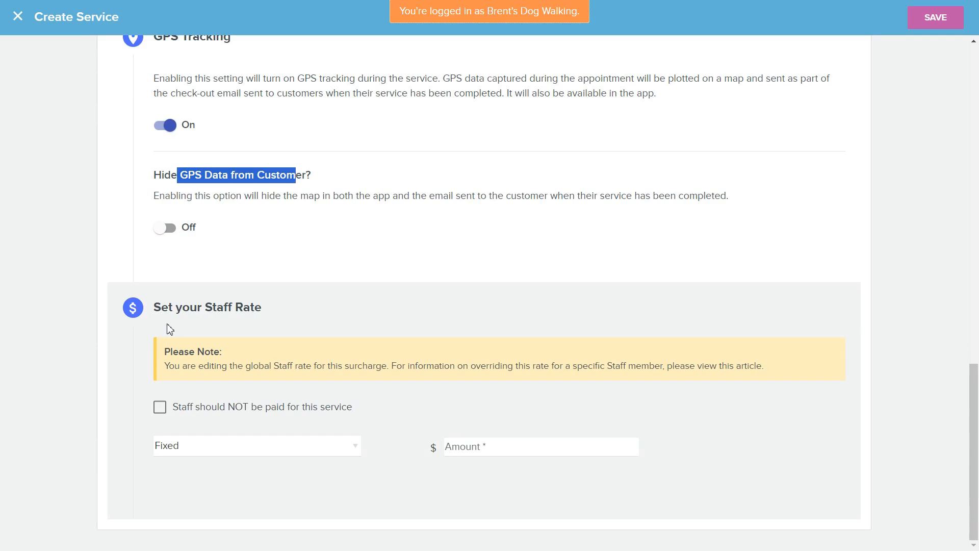
pyautogui.click(170, 329)
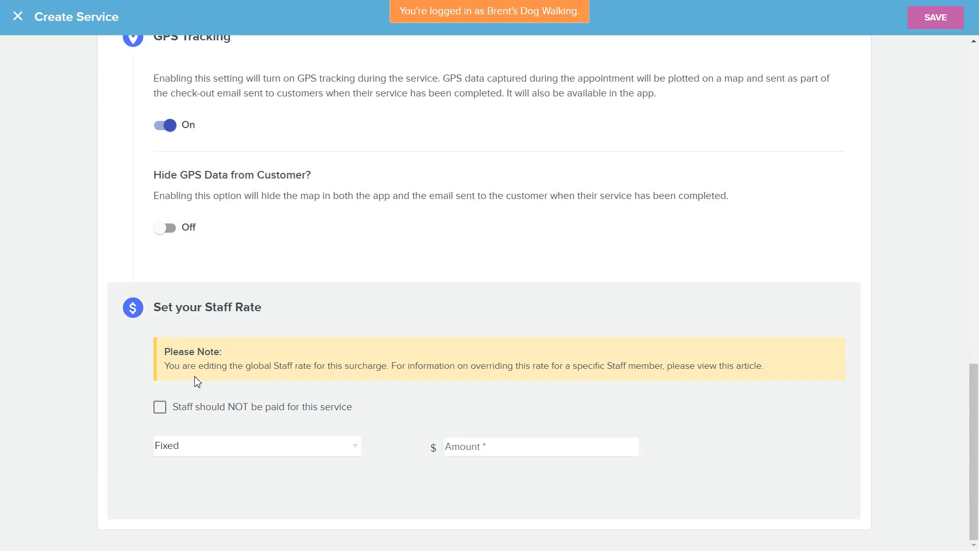
# - Recheck the service price and set a Fixed staff rate with an amount of 20.00
pyautogui.scroll(20, 198, 377)
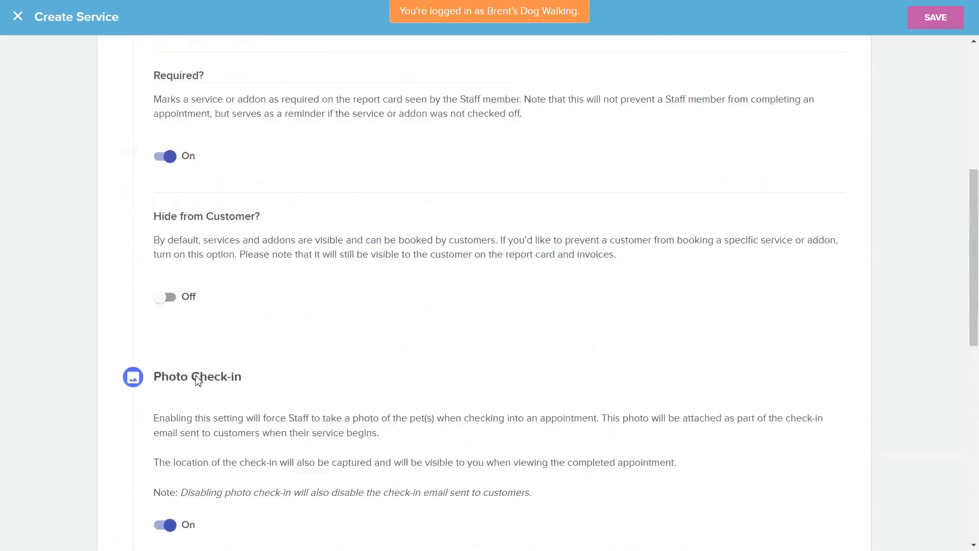
pyautogui.scroll(-2, 217, 350)
pyautogui.doubleClick(191, 295)
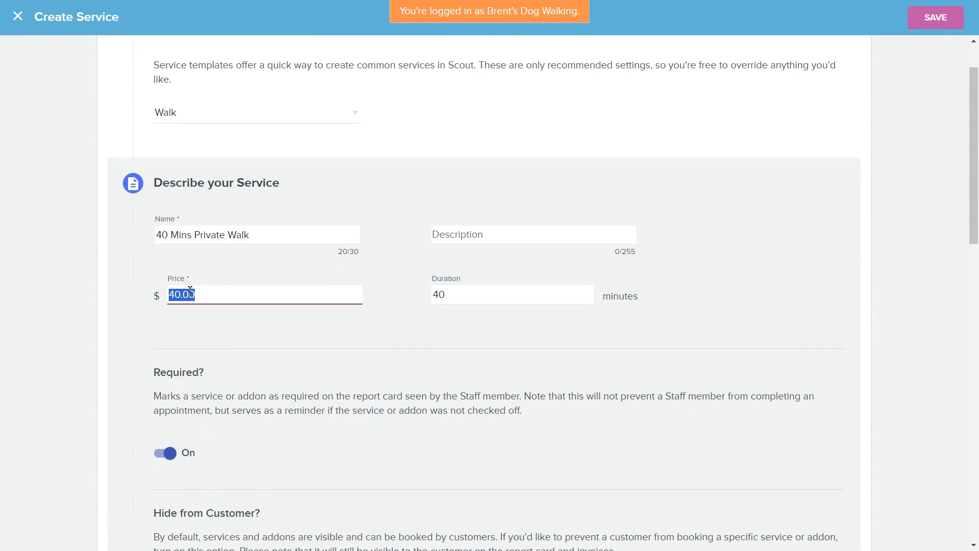
pyautogui.scroll(-15, 245, 301)
pyautogui.click(175, 441)
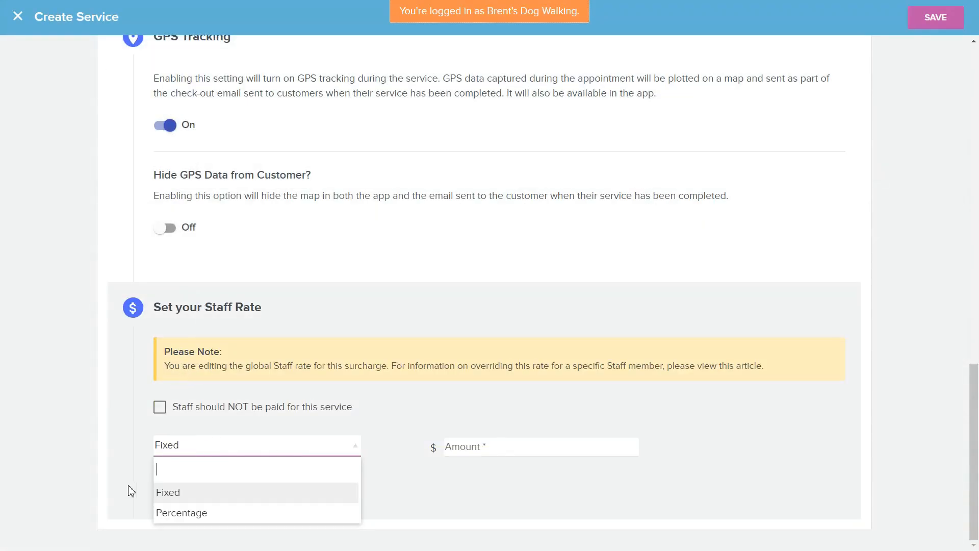
pyautogui.click(448, 470)
pyautogui.click(567, 452)
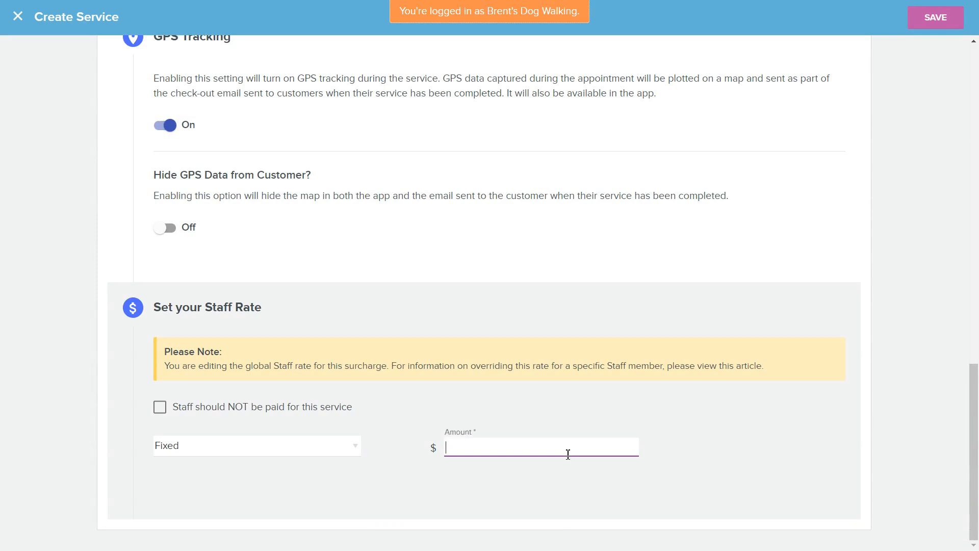
pyautogui.click(542, 430)
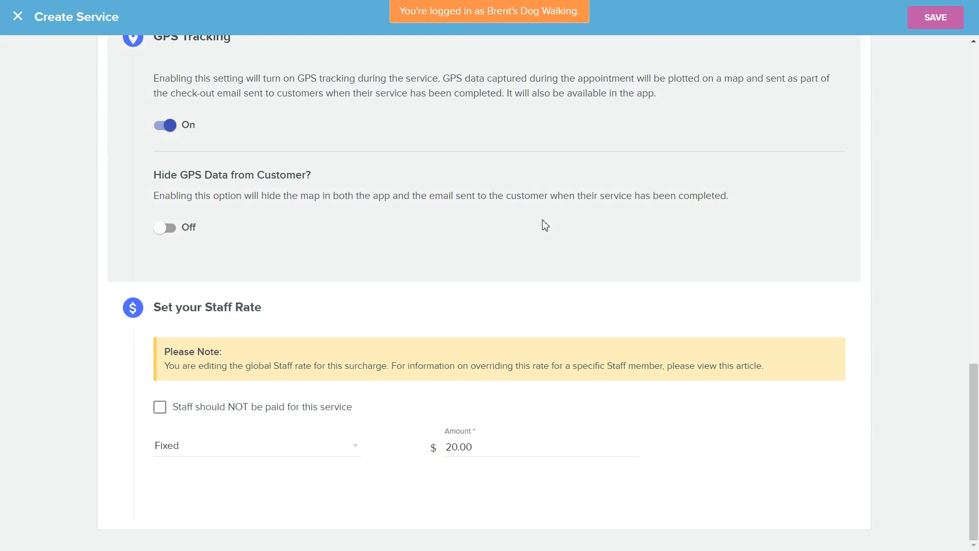
# - Turn the option not to pay staff for this service on and off again, and discard the new service unsaved
pyautogui.scroll(15, 545, 225)
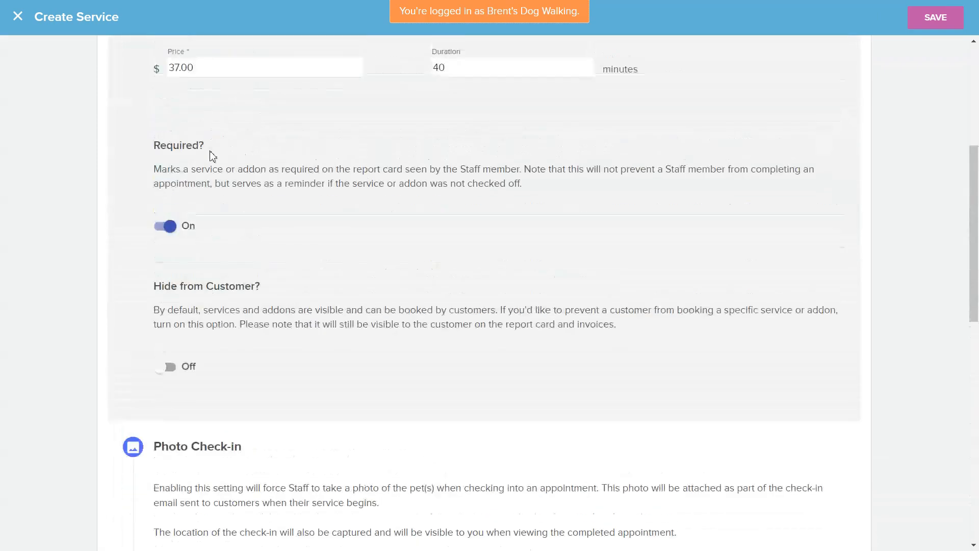
pyautogui.scroll(-15, 212, 161)
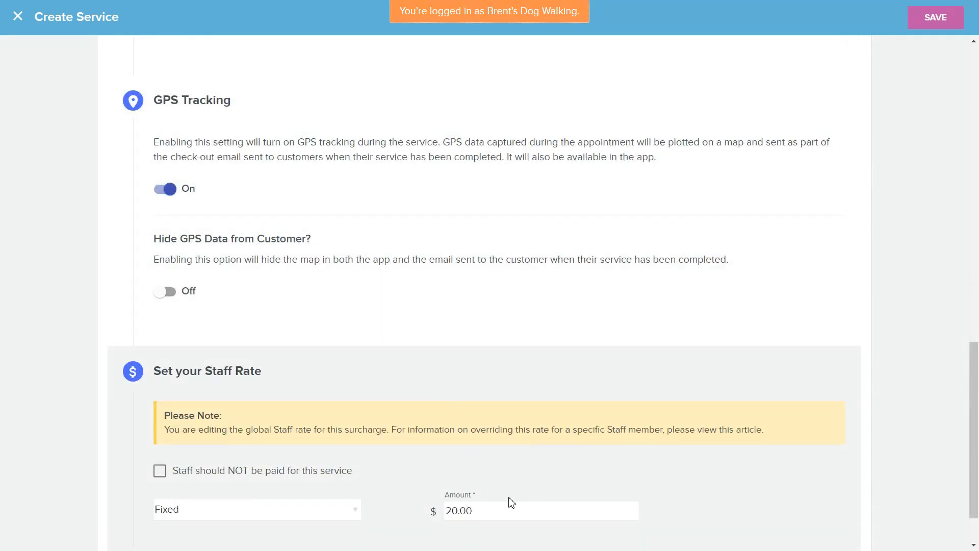
pyautogui.click(185, 513)
pyautogui.click(441, 348)
pyautogui.click(160, 471)
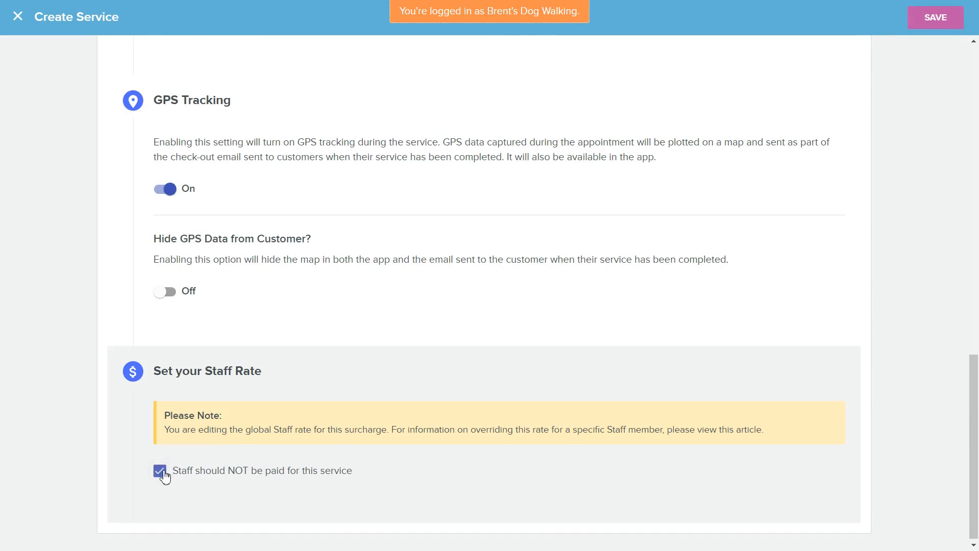
pyautogui.click(160, 471)
pyautogui.click(20, 16)
pyautogui.click(709, 298)
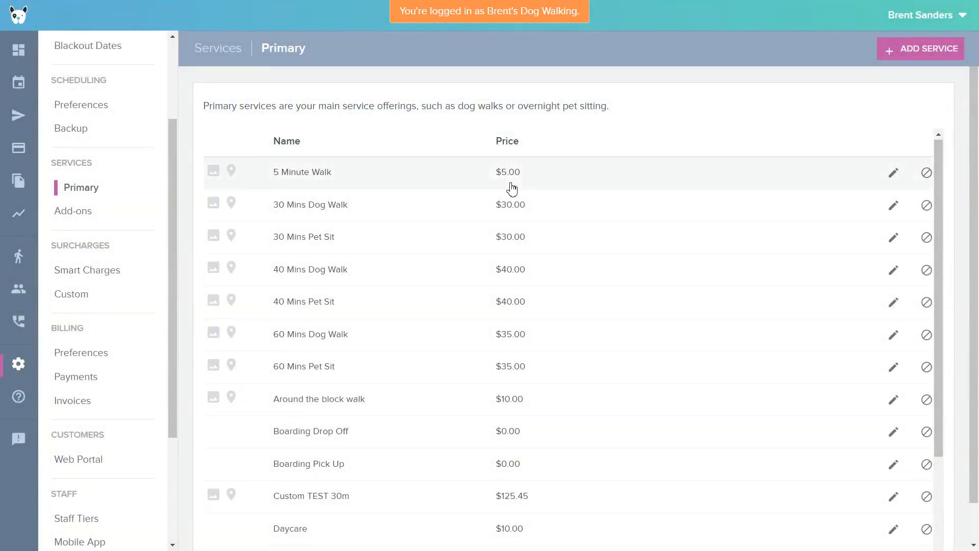
# - Look through the primary services list and check what the icons beside the service names mean
pyautogui.scroll(-3, 509, 186)
pyautogui.scroll(3, 496, 212)
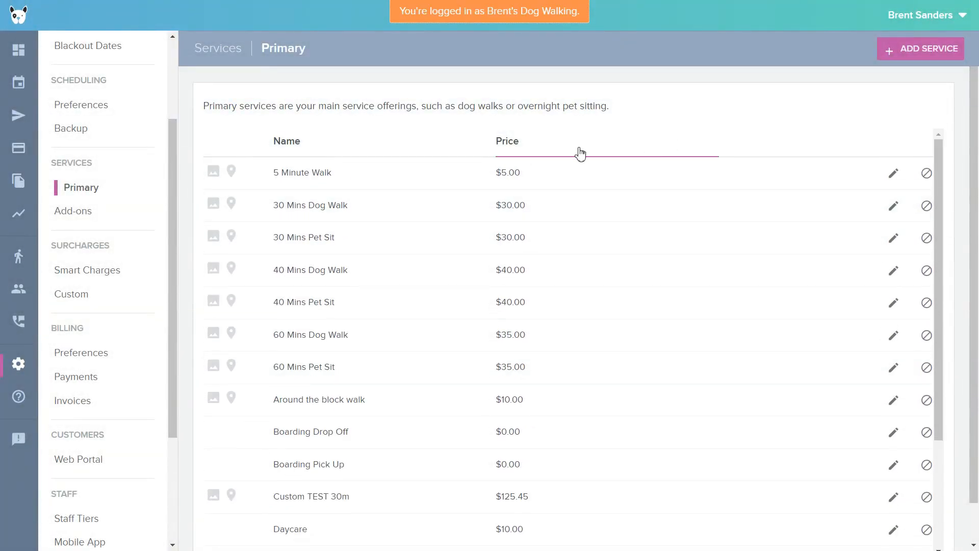
pyautogui.scroll(-3, 397, 225)
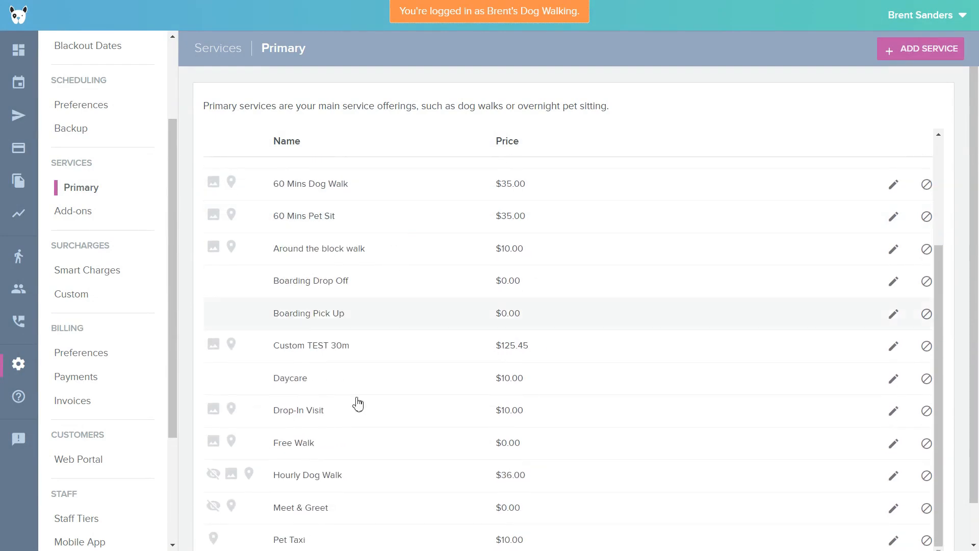
pyautogui.scroll(-2, 383, 342)
pyautogui.scroll(5, 387, 261)
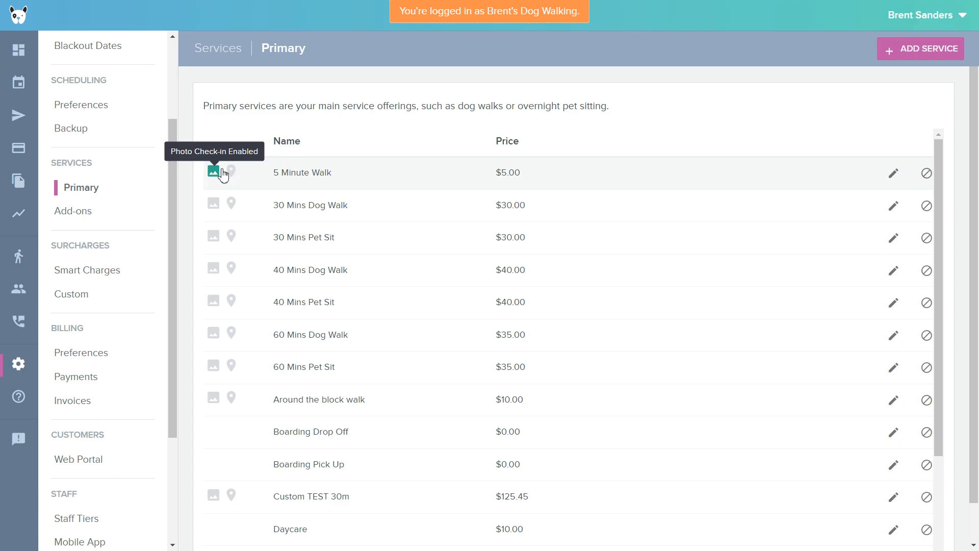
# - Open the add-on services and start creating a new add-on of the Feeding type
pyautogui.click(69, 214)
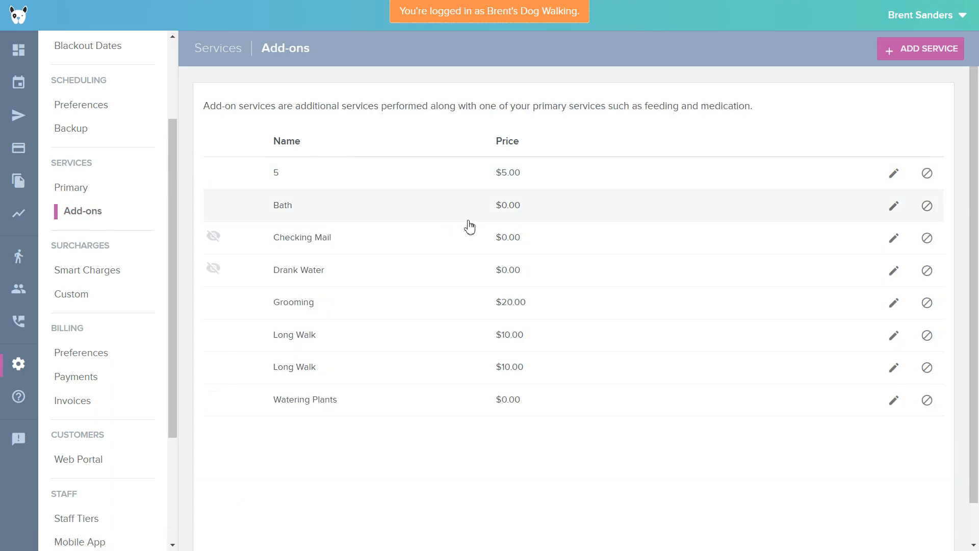
pyautogui.click(936, 48)
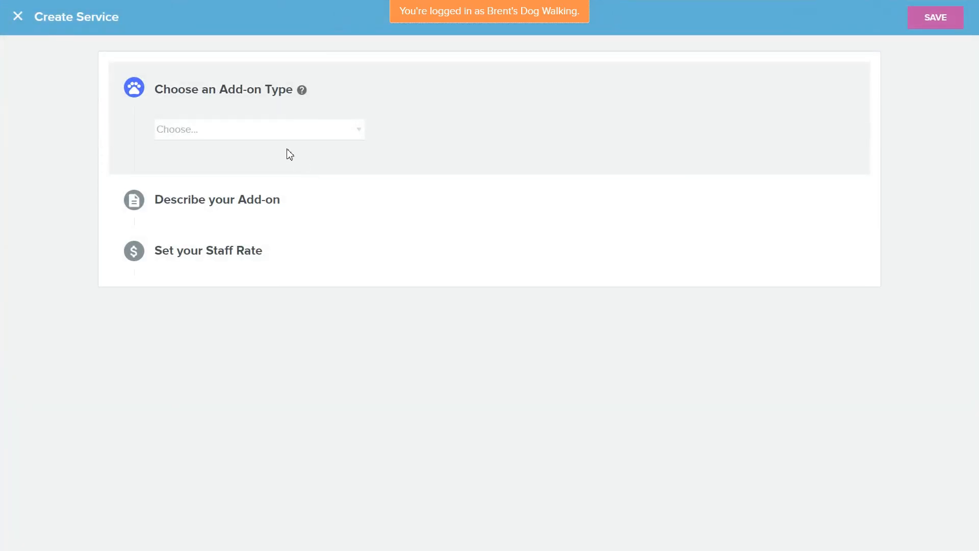
pyautogui.click(278, 133)
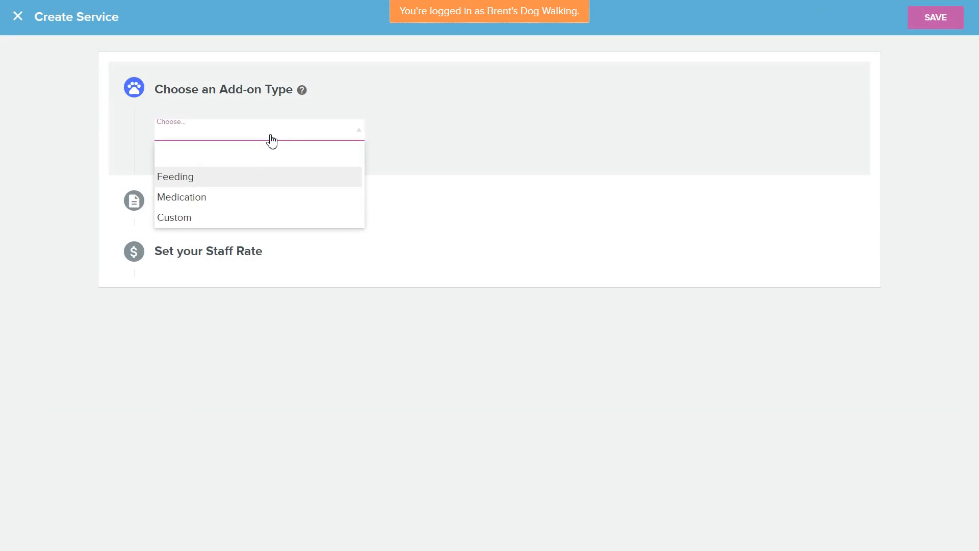
pyautogui.click(198, 183)
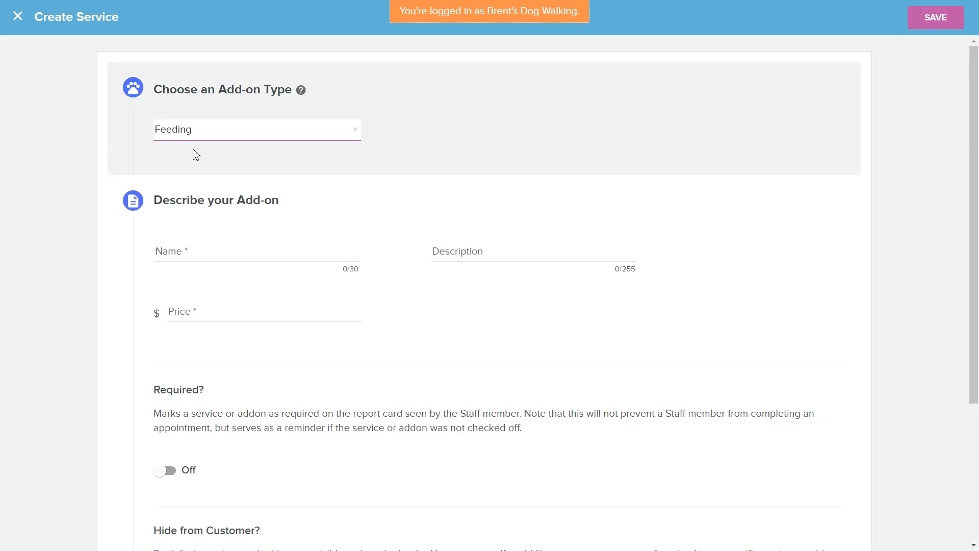
pyautogui.click(197, 139)
pyautogui.click(250, 198)
# - Review the add-on's name and price fields and its Required and Hide from Customer options
pyautogui.scroll(-2, 213, 152)
pyautogui.click(203, 133)
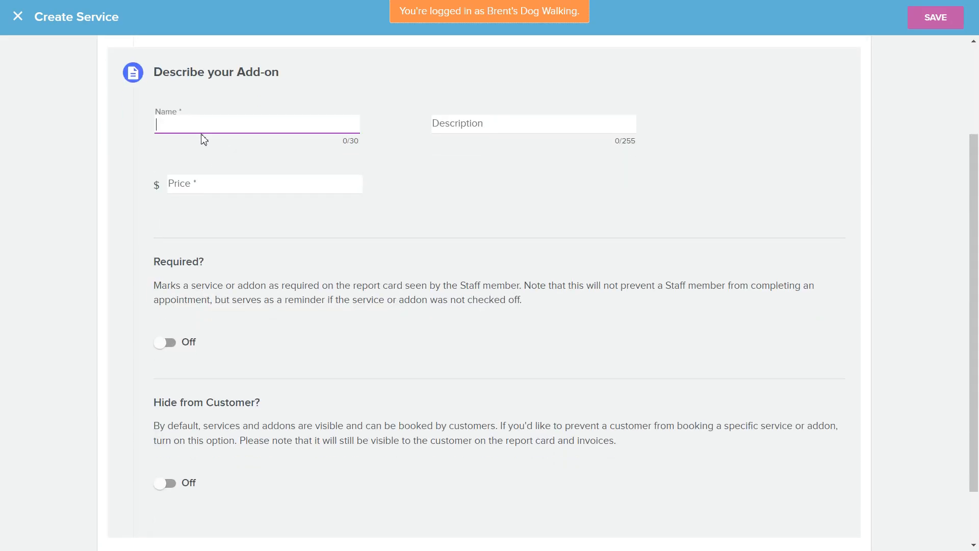
pyautogui.click(215, 183)
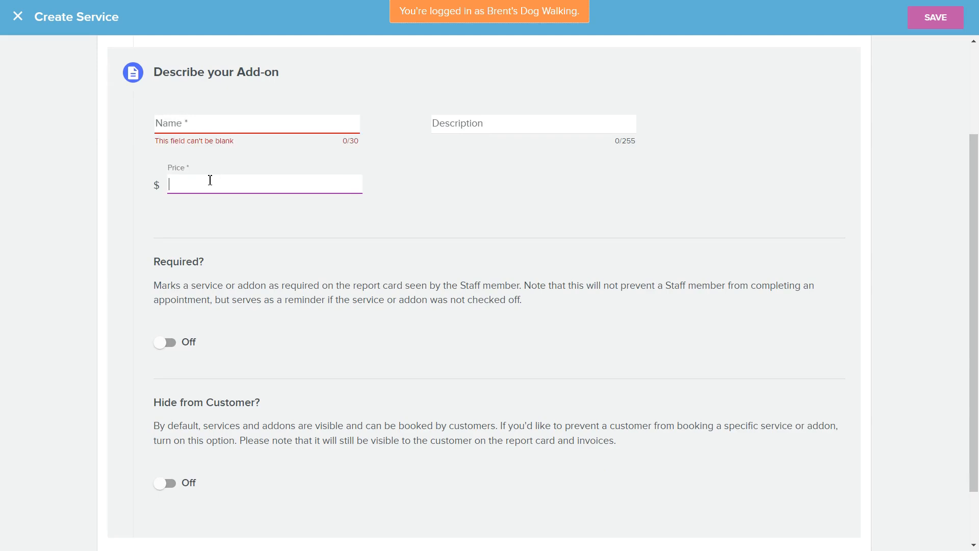
pyautogui.scroll(-2, 215, 194)
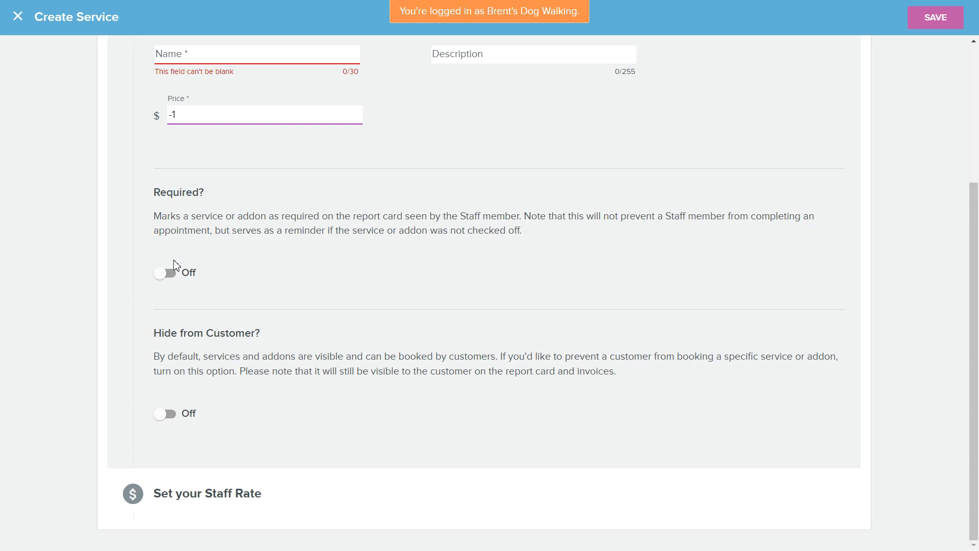
# - Set the new Medication add-on's price to $40 and reveal its staff rate settings
pyautogui.scroll(4, 176, 263)
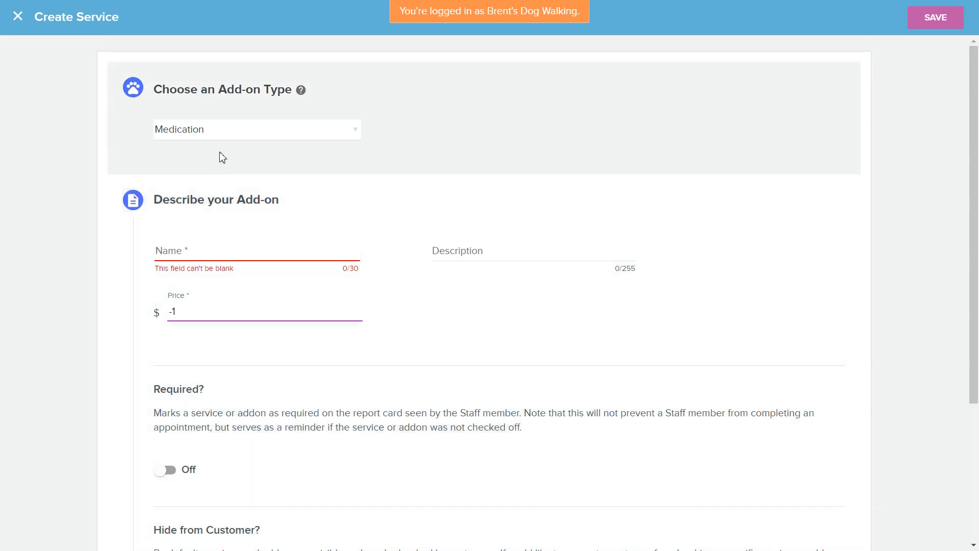
pyautogui.scroll(-4, 220, 163)
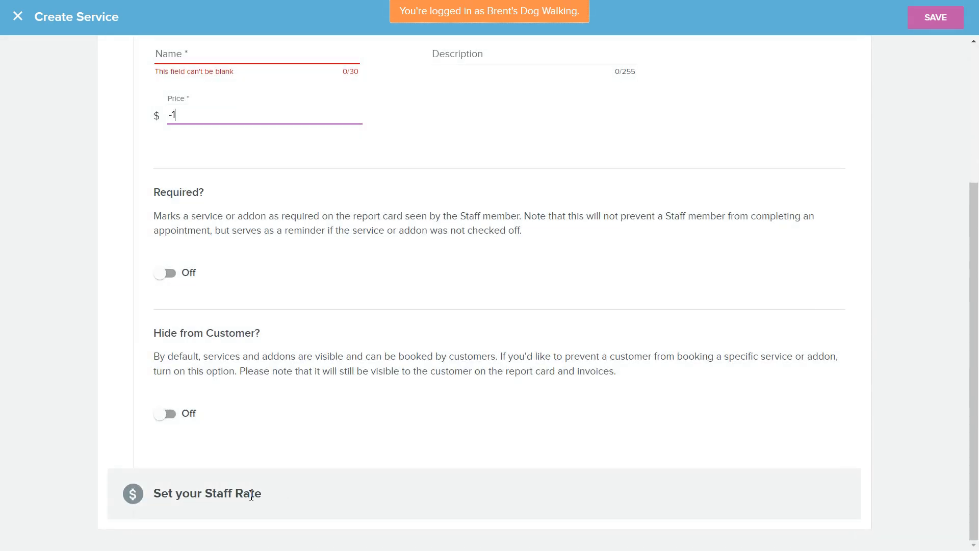
pyautogui.click(252, 495)
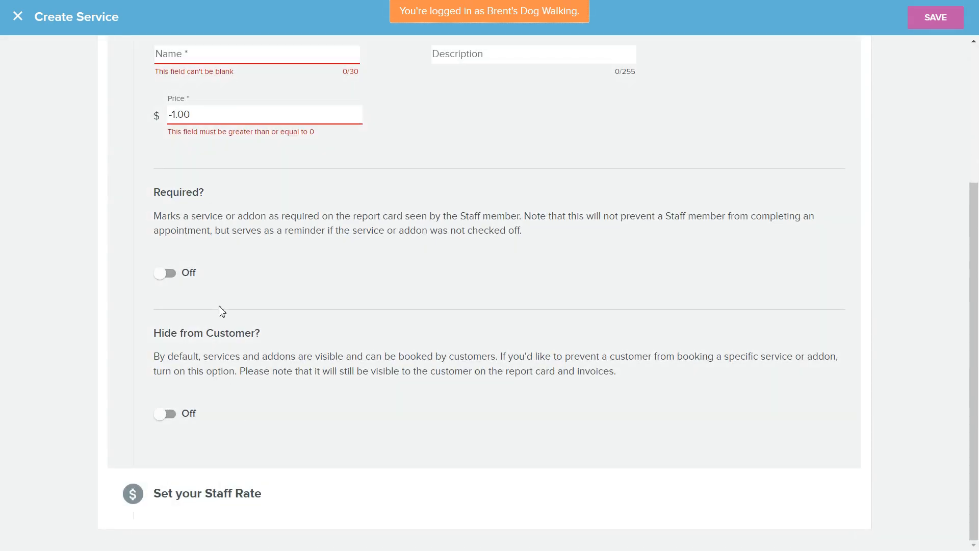
pyautogui.moveTo(212, 106); pyautogui.dragTo(11, 46)
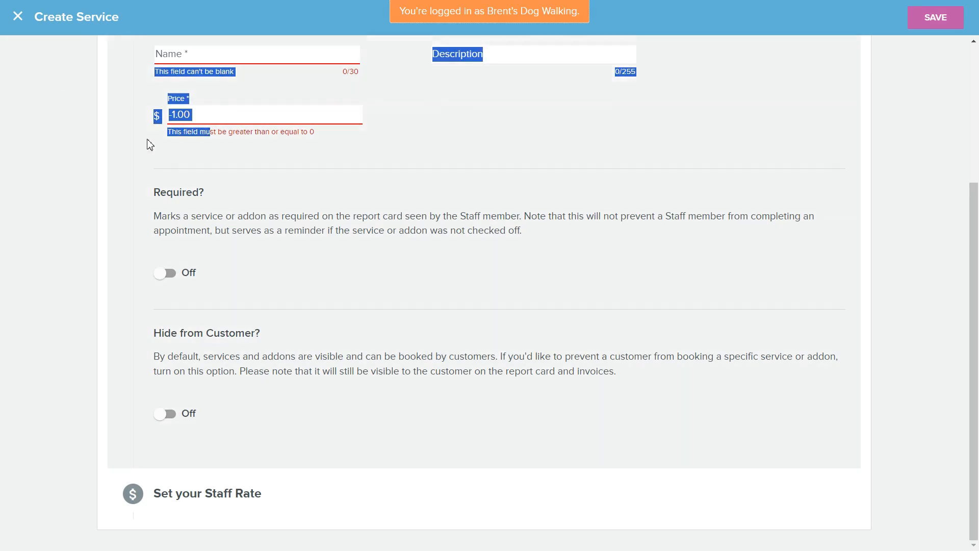
pyautogui.click(148, 138)
pyautogui.moveTo(200, 106); pyautogui.dragTo(87, 118)
pyautogui.write('40')
pyautogui.click(263, 336)
pyautogui.scroll(4, 238, 308)
pyautogui.click(198, 255)
pyautogui.scroll(-7, 199, 256)
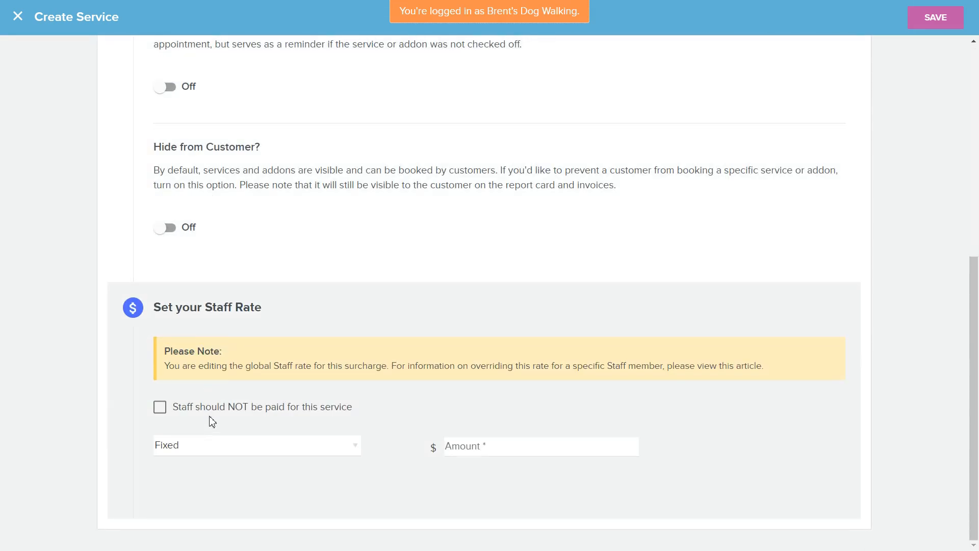
# - Turn the option not to pay staff for the add-on on and off again, and discard the new add-on unsaved
pyautogui.click(207, 444)
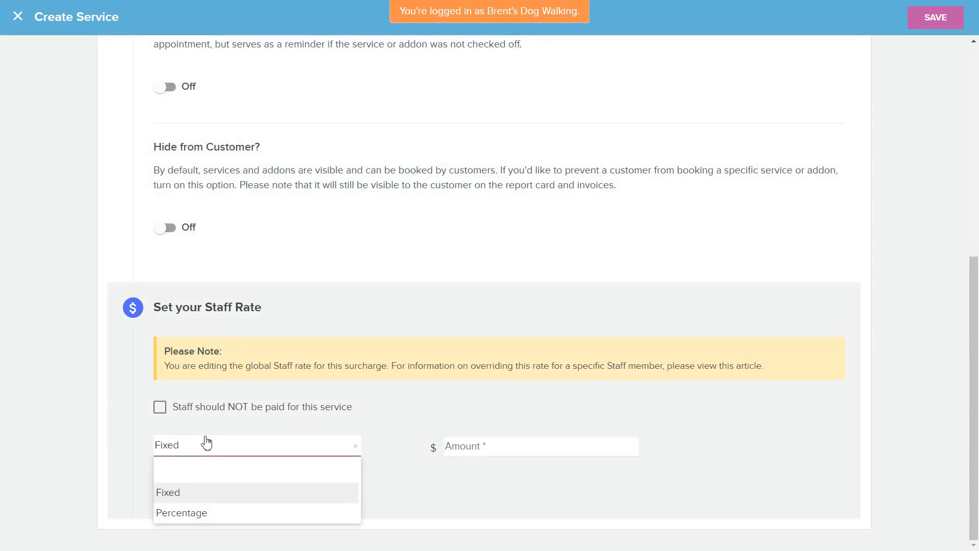
pyautogui.click(160, 408)
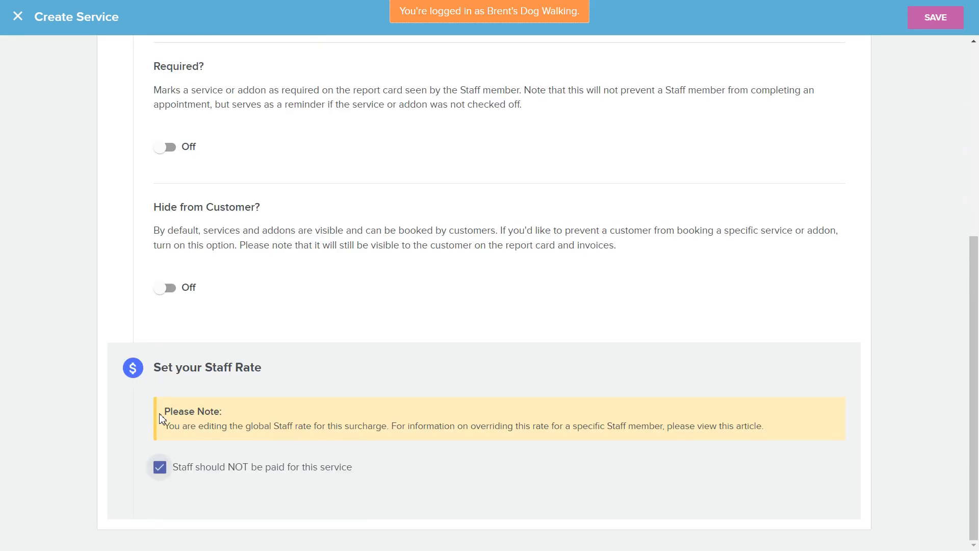
pyautogui.click(160, 466)
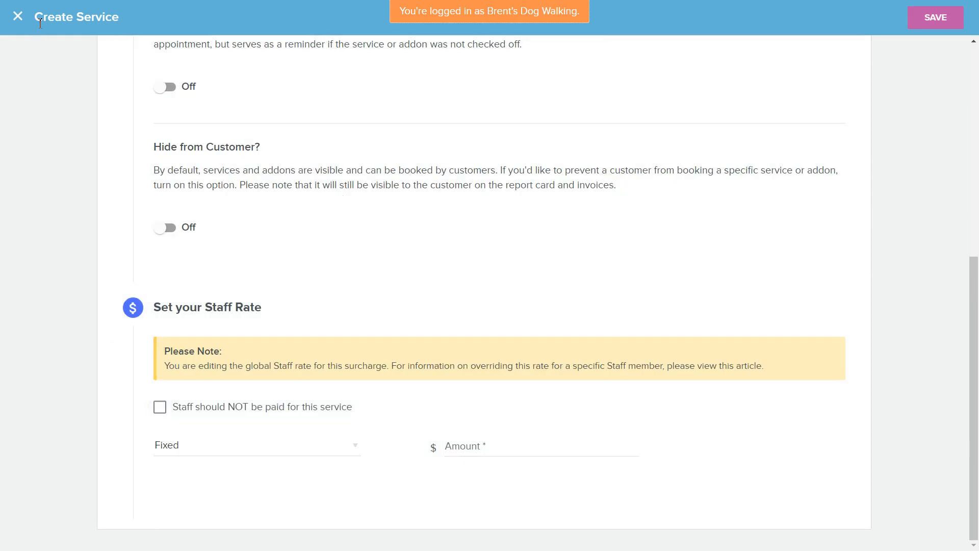
pyautogui.click(18, 17)
pyautogui.click(712, 299)
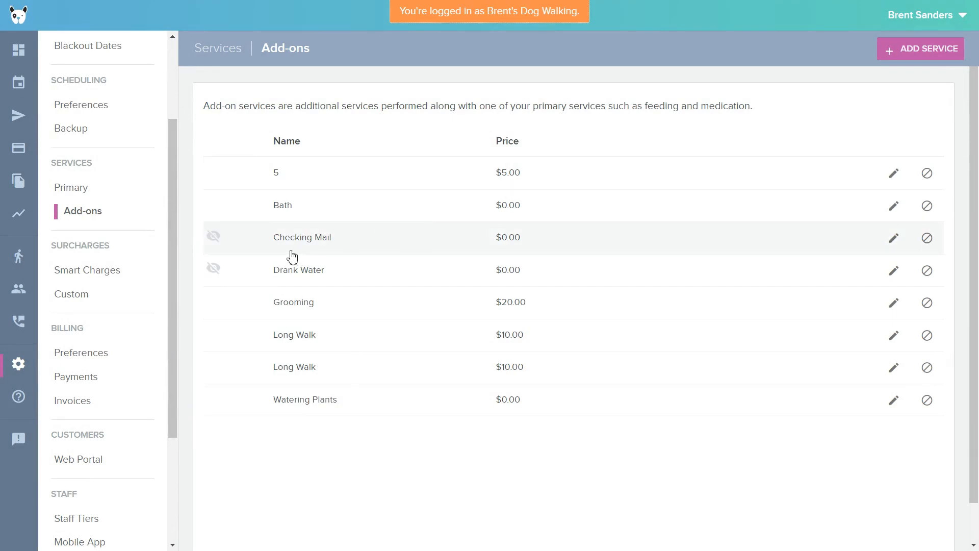
# - Open the smart charges and examine the Additional Pet(s) surcharge and its price
pyautogui.click(65, 278)
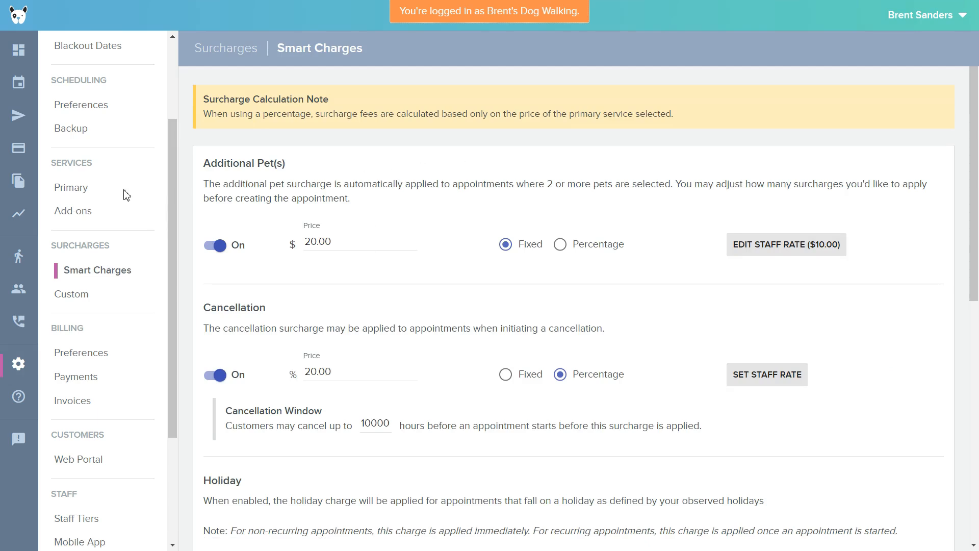
pyautogui.moveTo(204, 163); pyautogui.dragTo(282, 163)
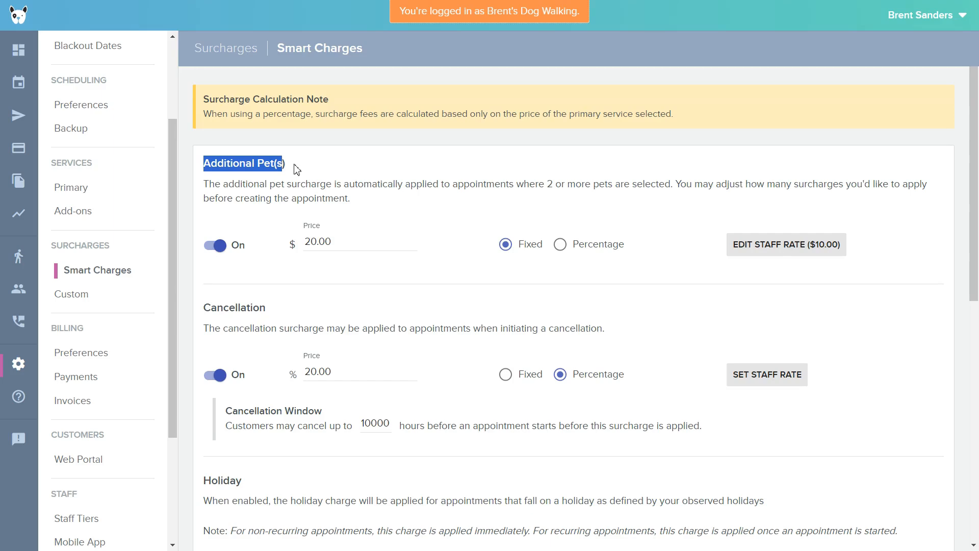
pyautogui.click(339, 246)
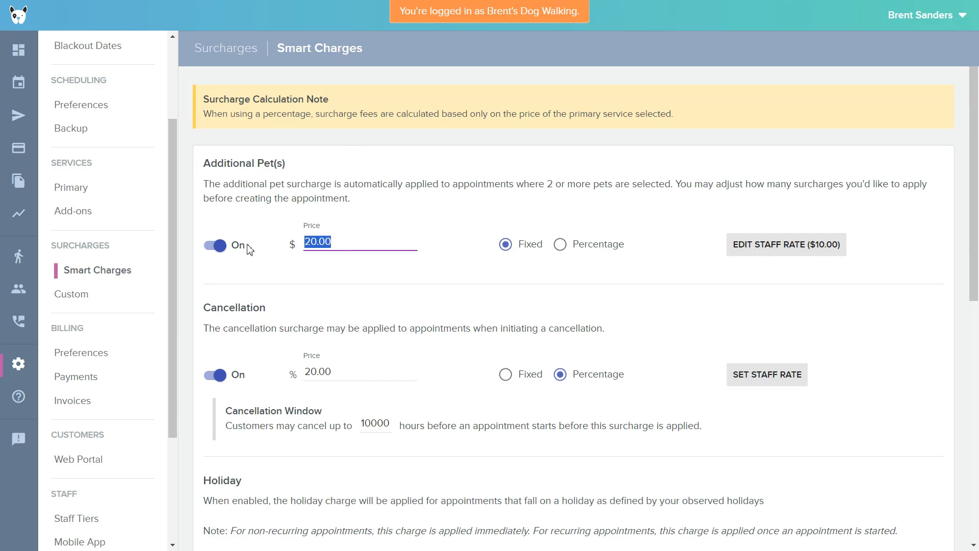
pyautogui.click(332, 272)
# - View the staff rate for the Additional Pet(s) surcharge without changing it, and recheck the surcharge's price
pyautogui.click(780, 244)
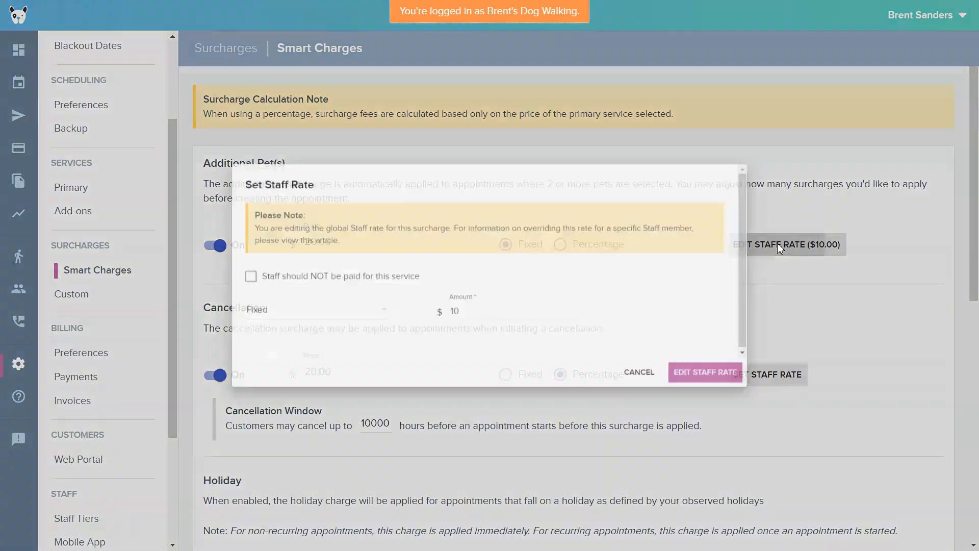
pyautogui.click(502, 317)
pyautogui.click(654, 386)
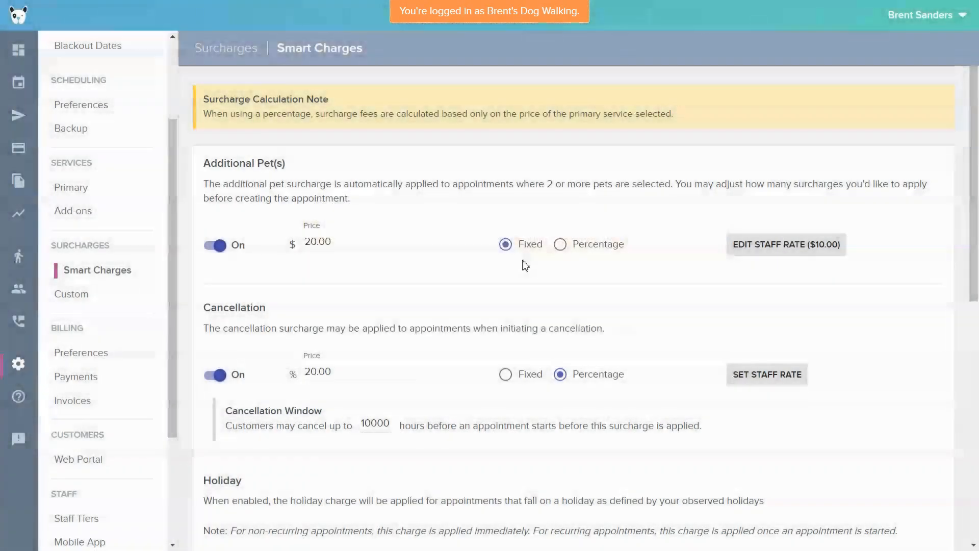
pyautogui.click(743, 254)
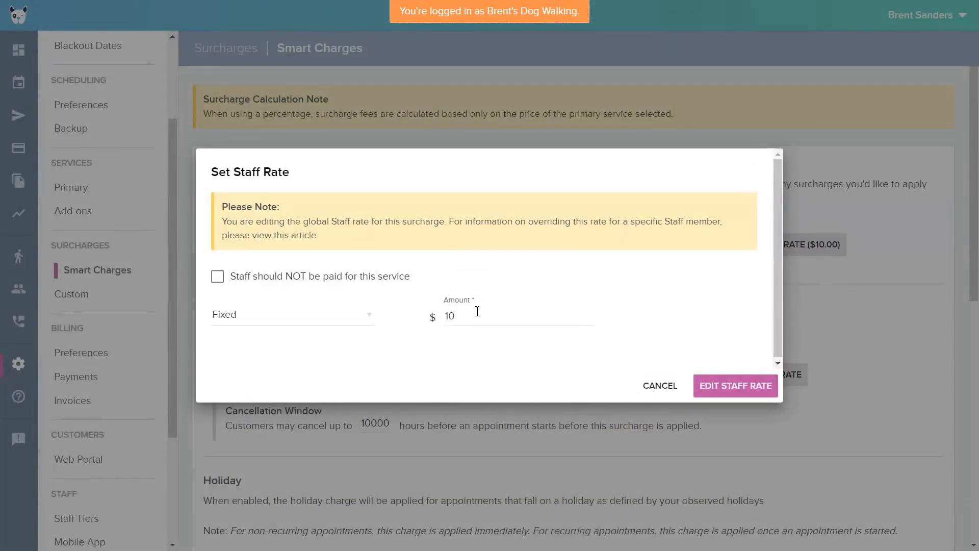
pyautogui.click(647, 386)
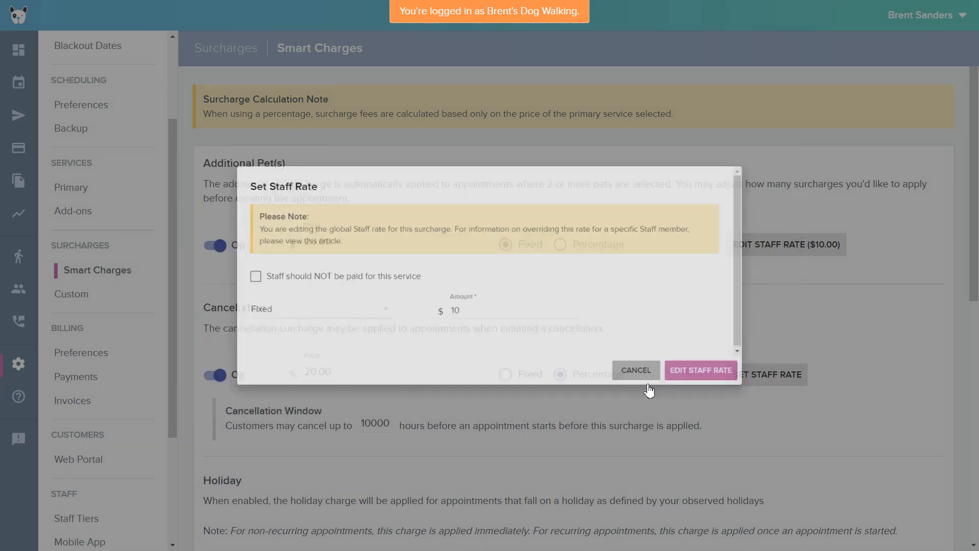
pyautogui.scroll(-1, 476, 221)
pyautogui.scroll(-1, 457, 214)
pyautogui.scroll(3, 408, 225)
pyautogui.moveTo(325, 243); pyautogui.dragTo(246, 249)
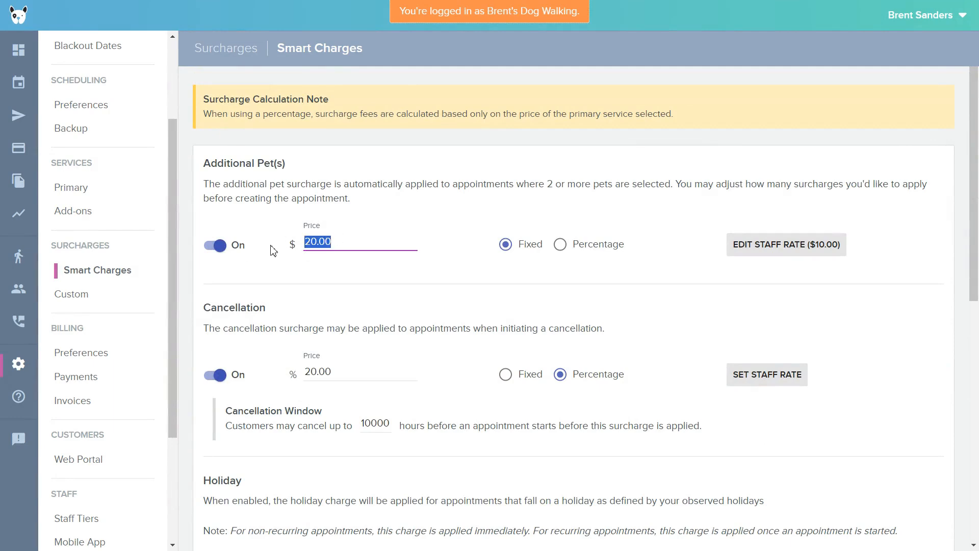
# - Review the Cancellation surcharge's percentage price and its cancellation window in hours
pyautogui.scroll(-2, 284, 251)
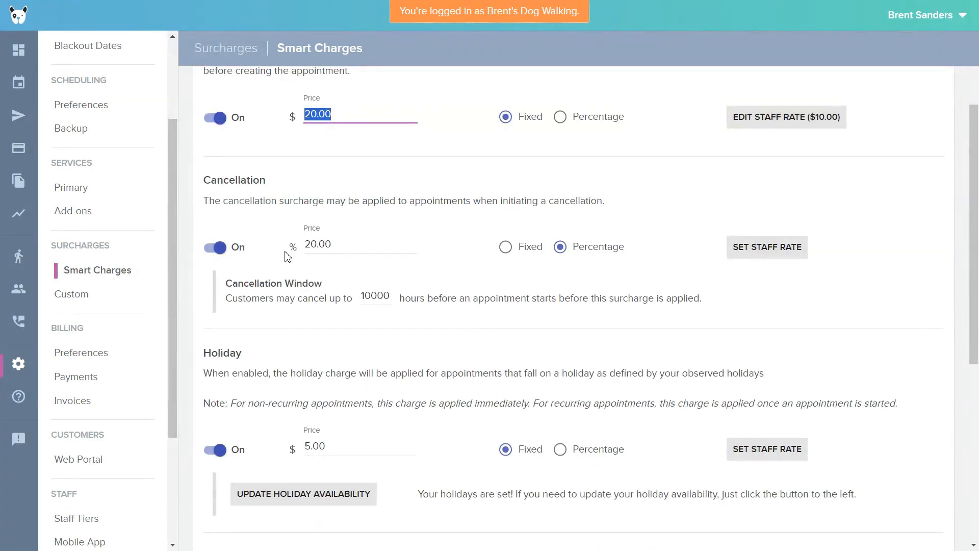
pyautogui.click(305, 189)
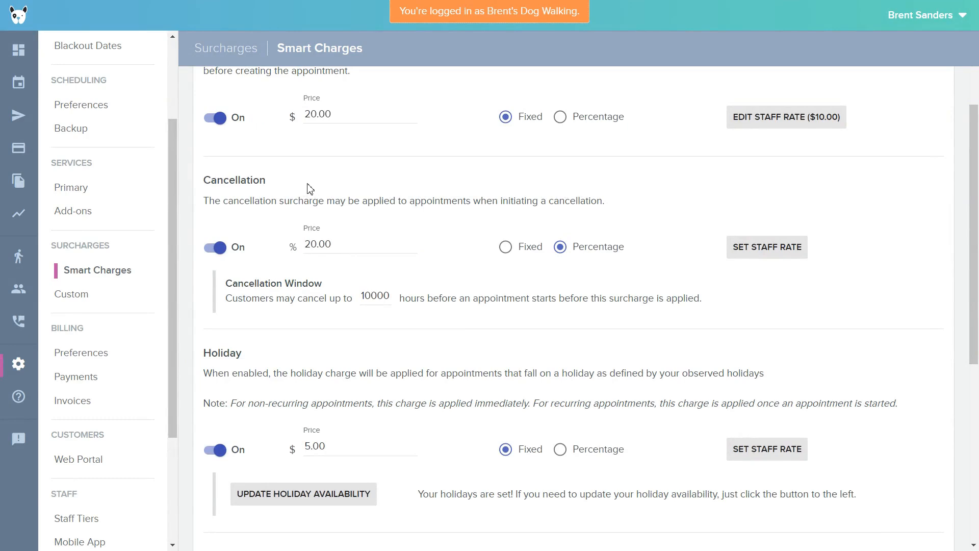
pyautogui.moveTo(378, 244); pyautogui.dragTo(279, 248)
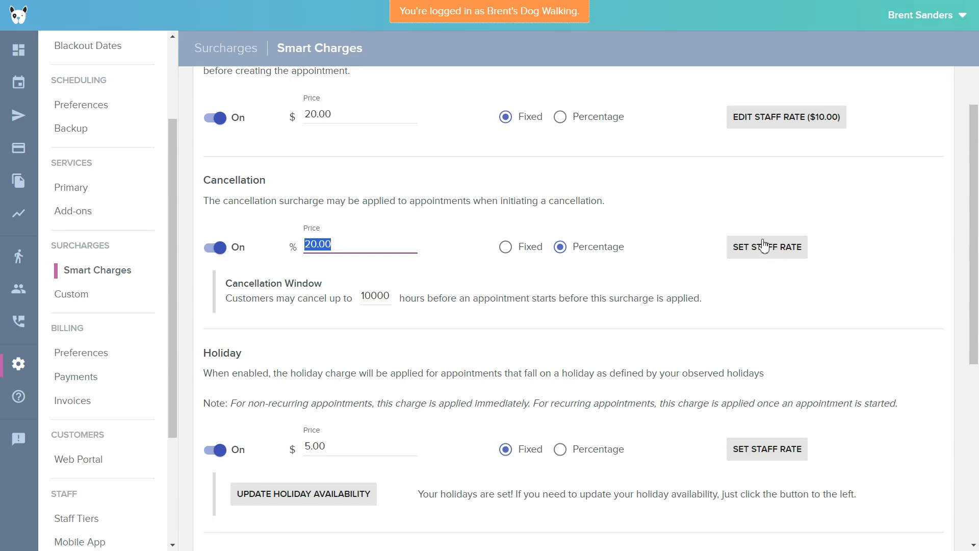
pyautogui.moveTo(257, 283); pyautogui.dragTo(340, 289)
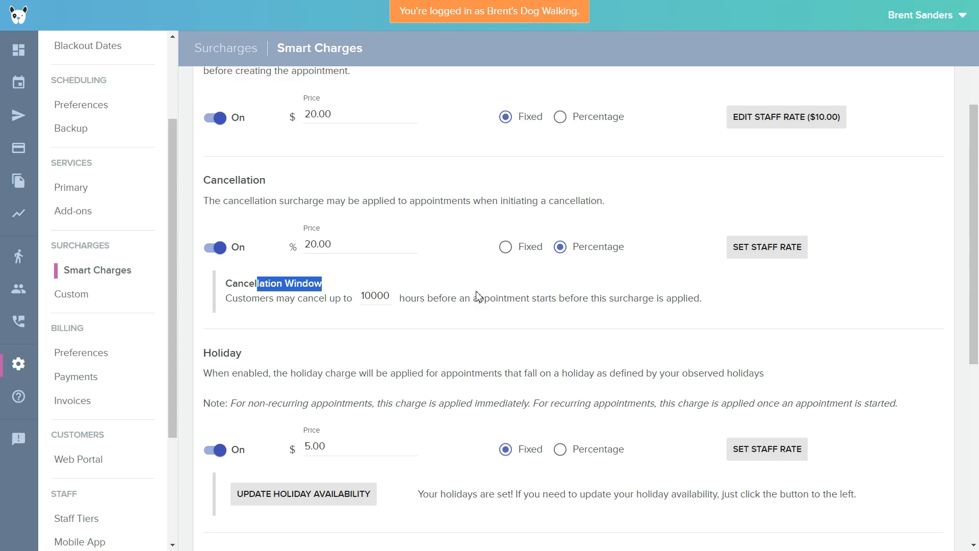
pyautogui.moveTo(391, 296); pyautogui.dragTo(345, 294)
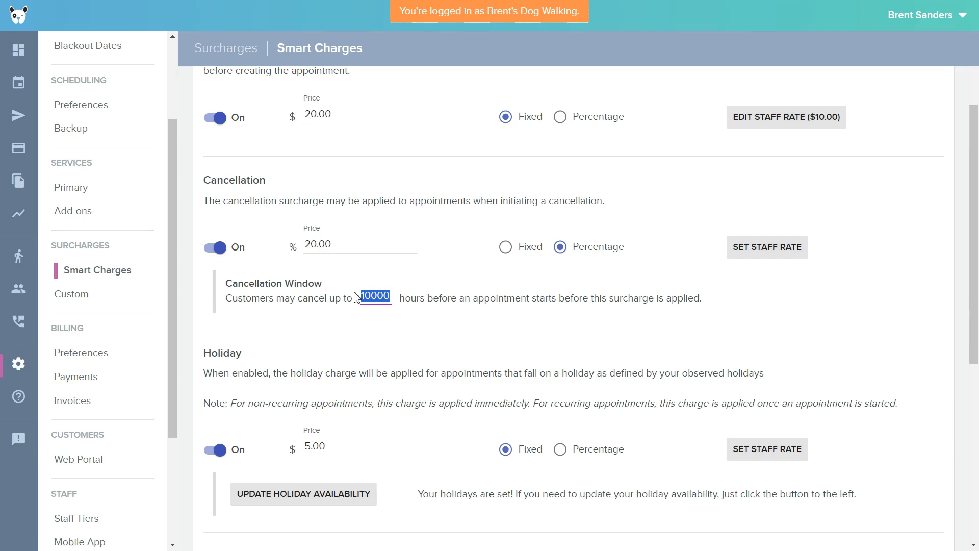
pyautogui.click(435, 291)
pyautogui.click(377, 294)
pyautogui.click(401, 291)
pyautogui.moveTo(364, 290); pyautogui.dragTo(374, 290)
# - Review the Holiday surcharge's price and locate the business's Holidays settings
pyautogui.scroll(-3, 526, 292)
pyautogui.moveTo(229, 162); pyautogui.dragTo(292, 163)
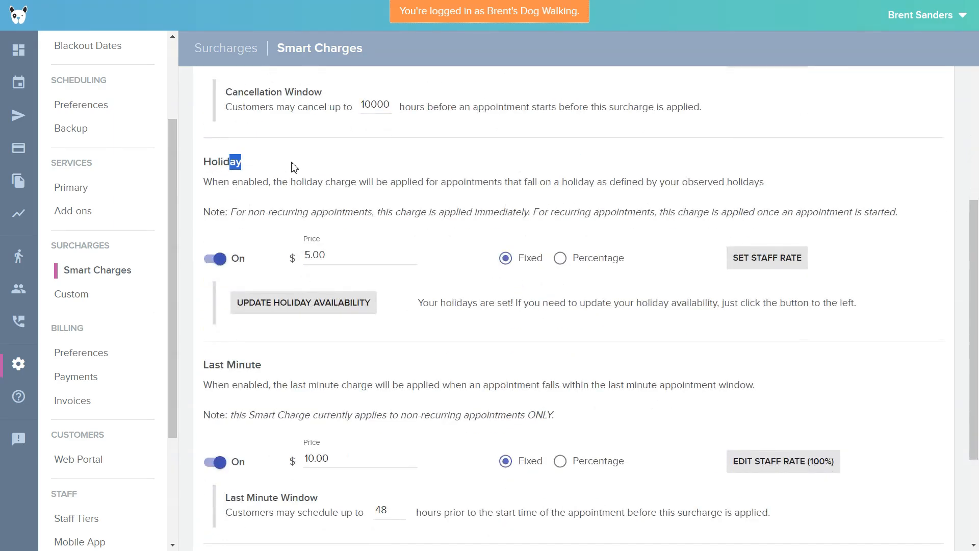
pyautogui.moveTo(211, 162); pyautogui.dragTo(312, 165)
pyautogui.moveTo(334, 256); pyautogui.dragTo(237, 263)
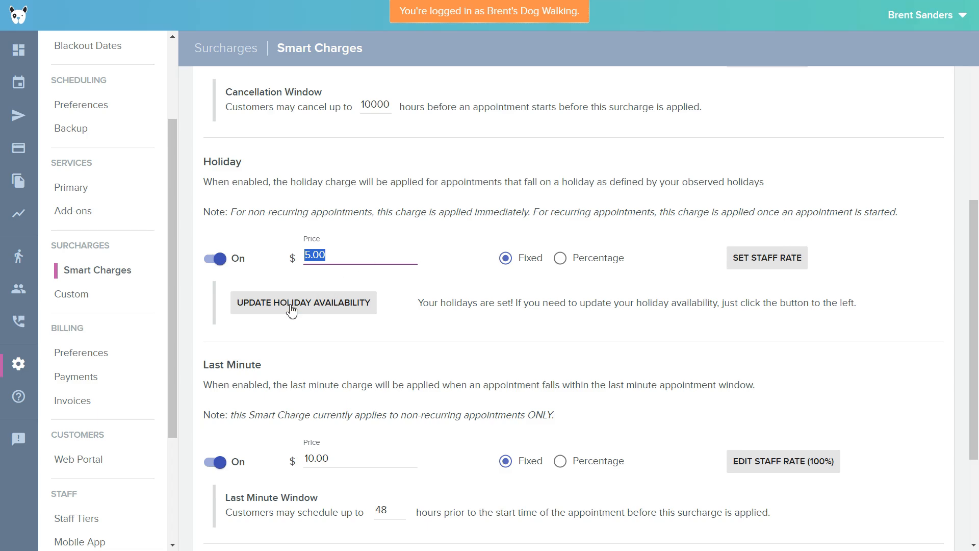
pyautogui.scroll(3, 143, 168)
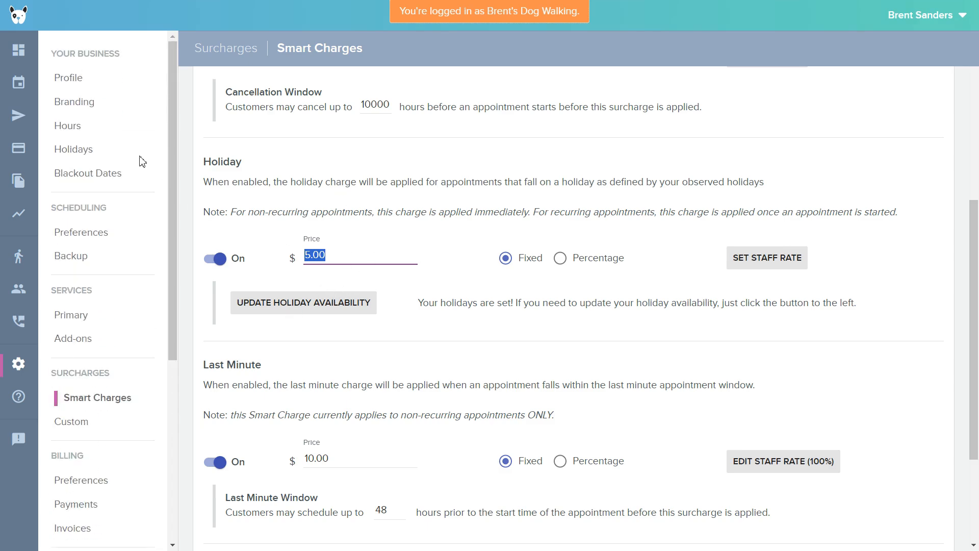
# - Review the Last Minute surcharge and the number of hours in its last minute window
pyautogui.scroll(-3, 360, 176)
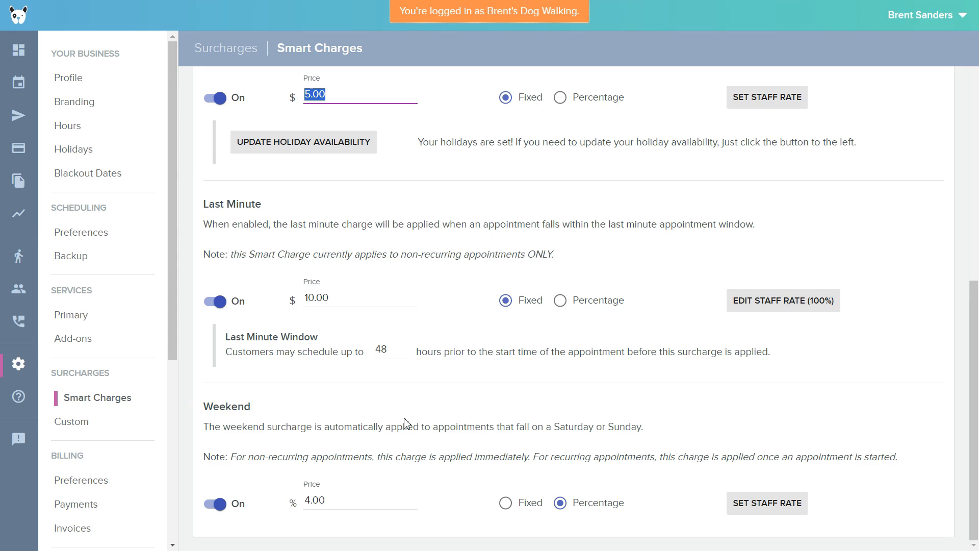
pyautogui.moveTo(320, 339); pyautogui.dragTo(228, 337)
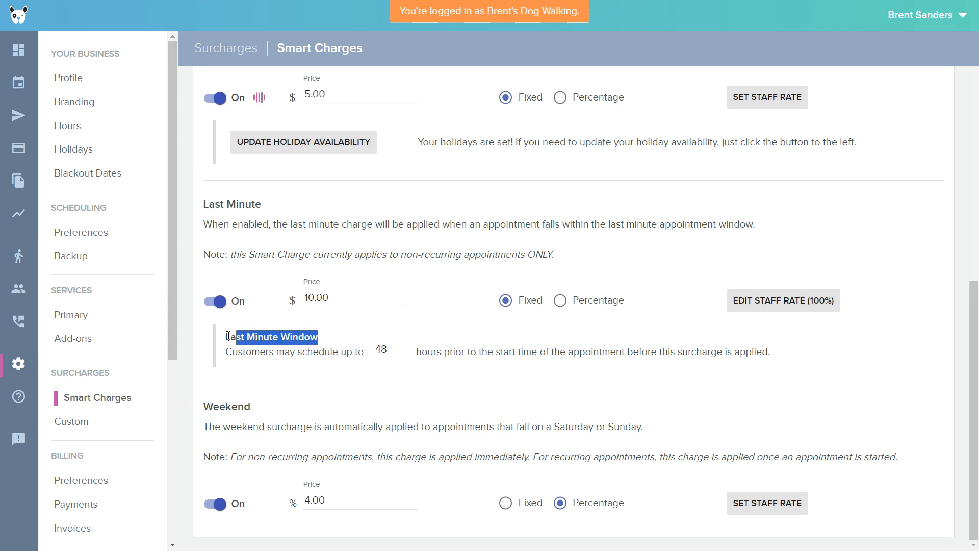
pyautogui.click(384, 349)
pyautogui.doubleClick(384, 349)
pyautogui.click(389, 349)
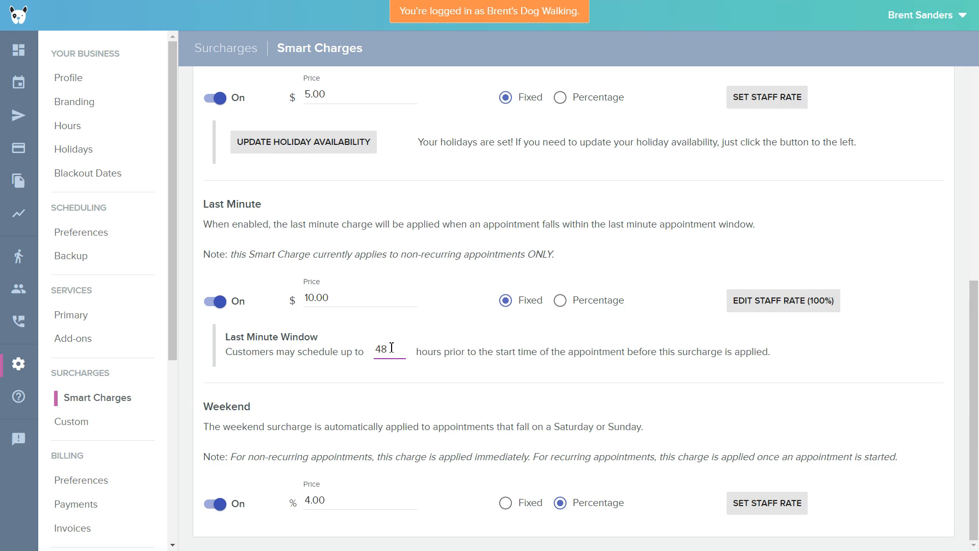
pyautogui.moveTo(391, 348); pyautogui.dragTo(342, 347)
pyautogui.click(416, 304)
pyautogui.click(407, 376)
# - View the Last Minute surcharge's staff rate without changing it, and review the Weekend surcharge's percentage price
pyautogui.click(779, 301)
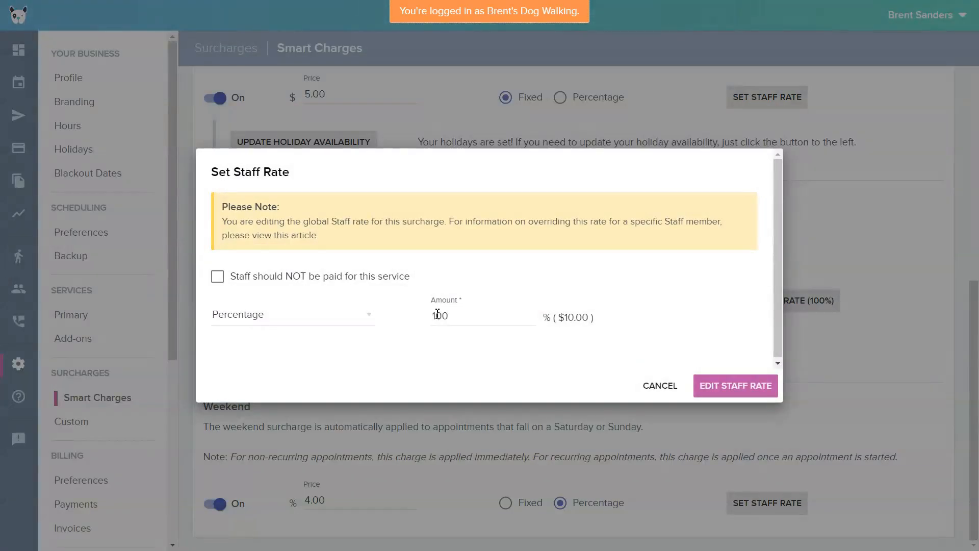
pyautogui.doubleClick(475, 315)
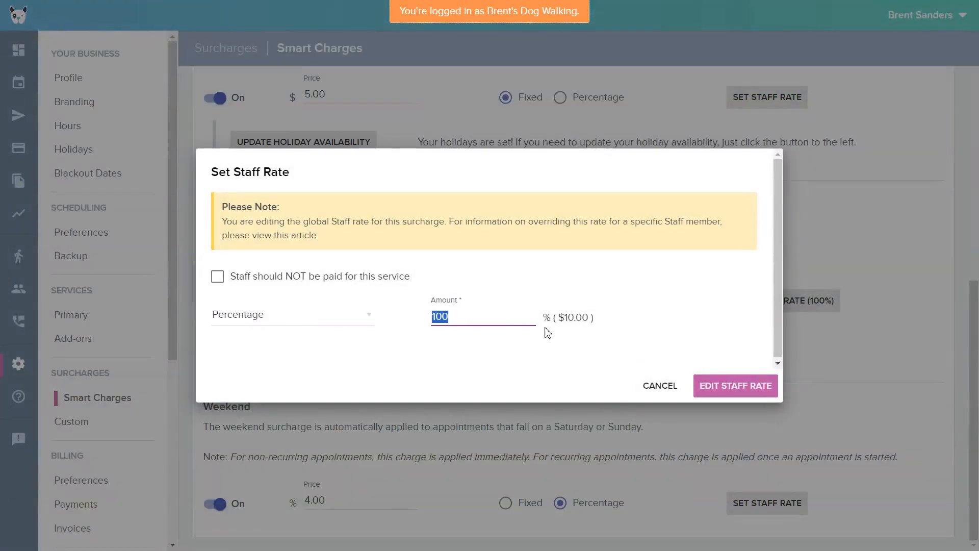
pyautogui.click(643, 381)
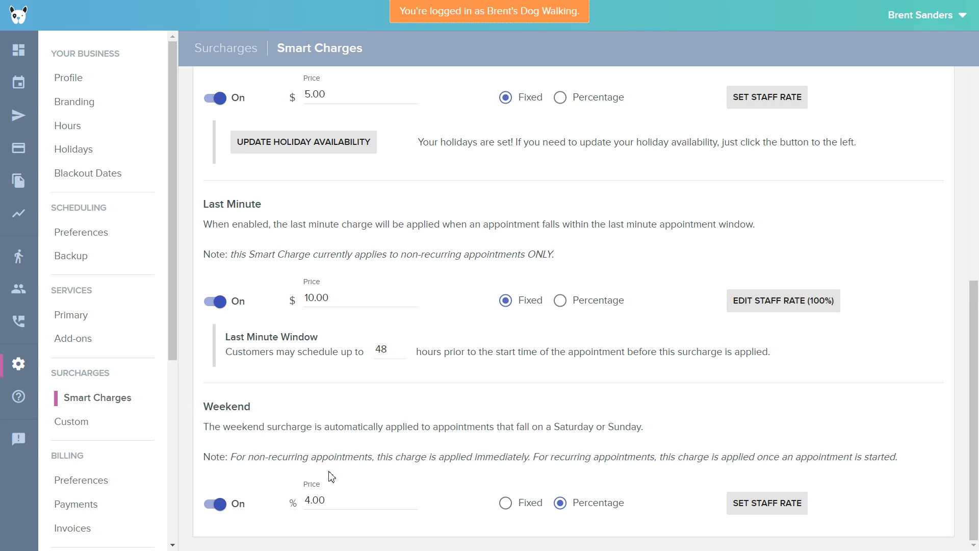
pyautogui.moveTo(338, 504); pyautogui.dragTo(294, 504)
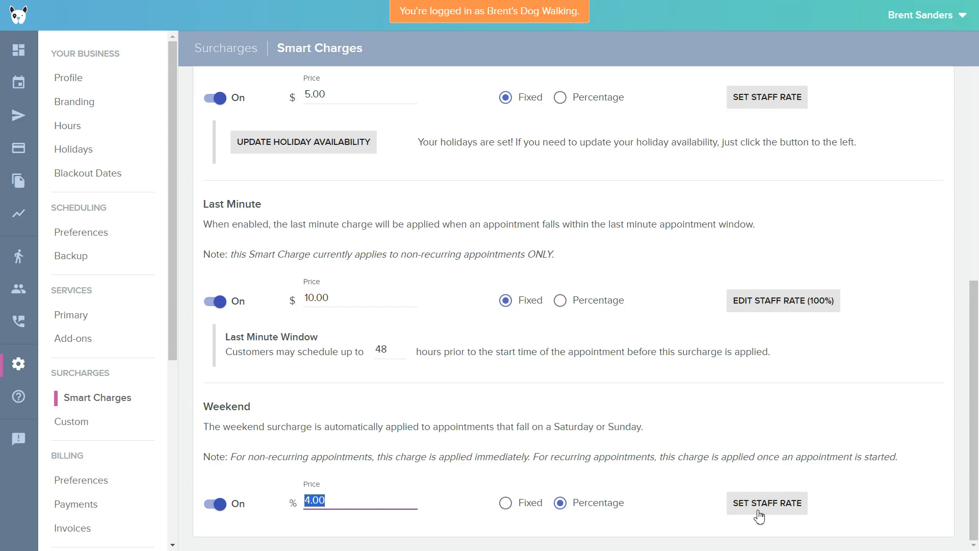
pyautogui.scroll(9, 356, 300)
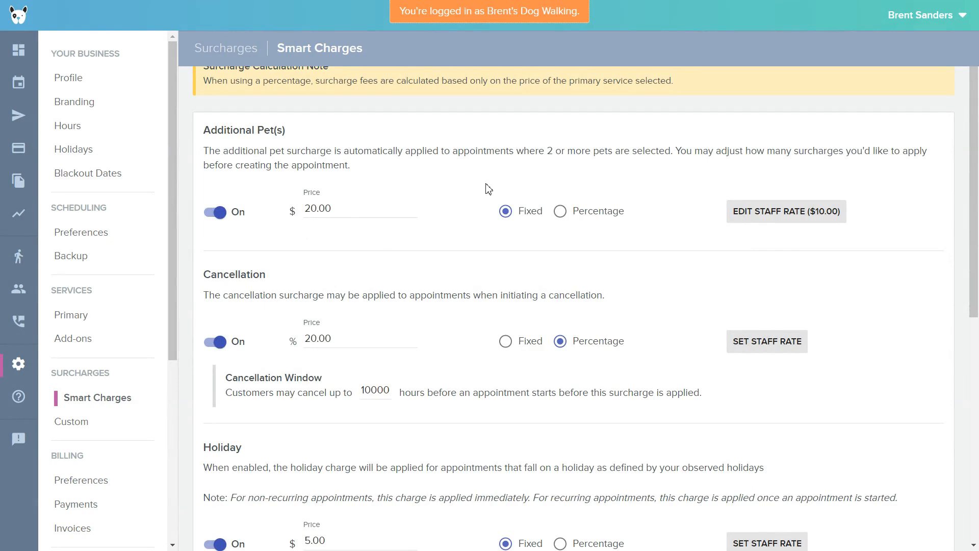
# - Draft a custom surcharge named test with a price of 4.00
pyautogui.click(78, 424)
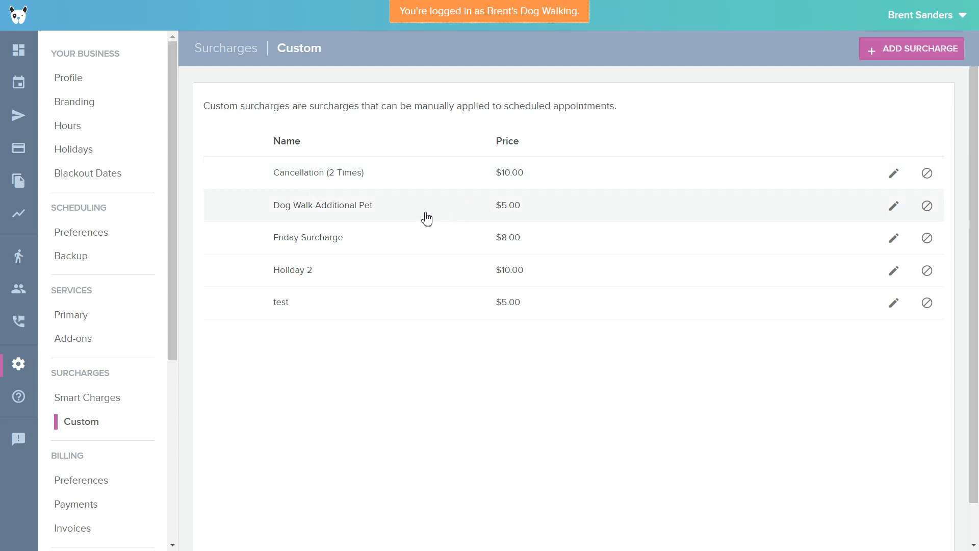
pyautogui.click(877, 65)
pyautogui.click(285, 144)
pyautogui.write('test')
pyautogui.press('Tab')
pyautogui.click(196, 203)
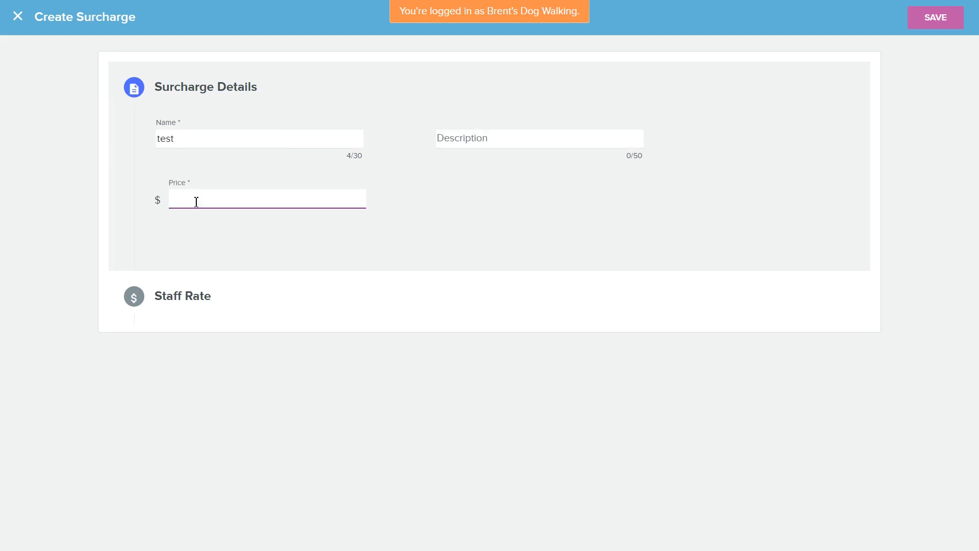
pyautogui.write('4')
pyautogui.click(195, 240)
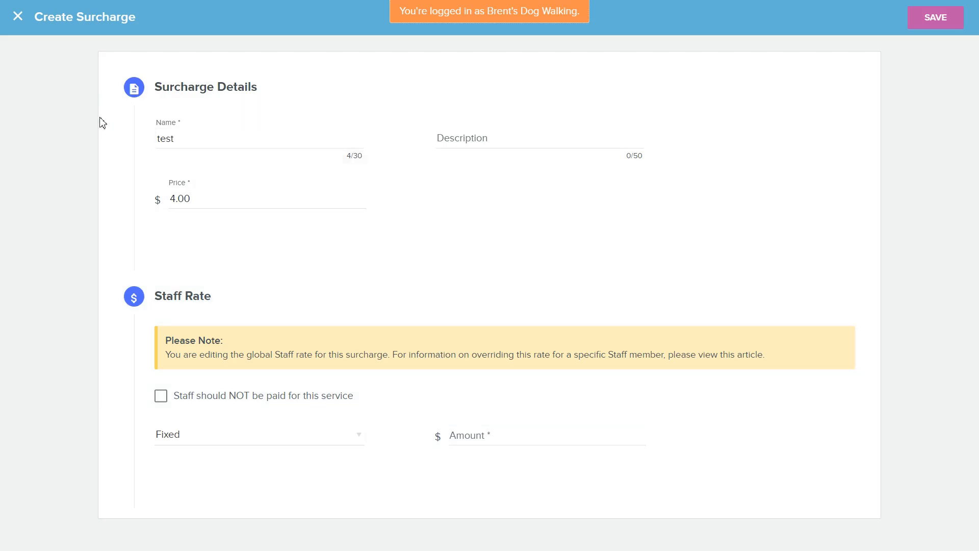
# - Mark the drafted surcharge as not paid to staff, and discard it without saving
pyautogui.click(160, 396)
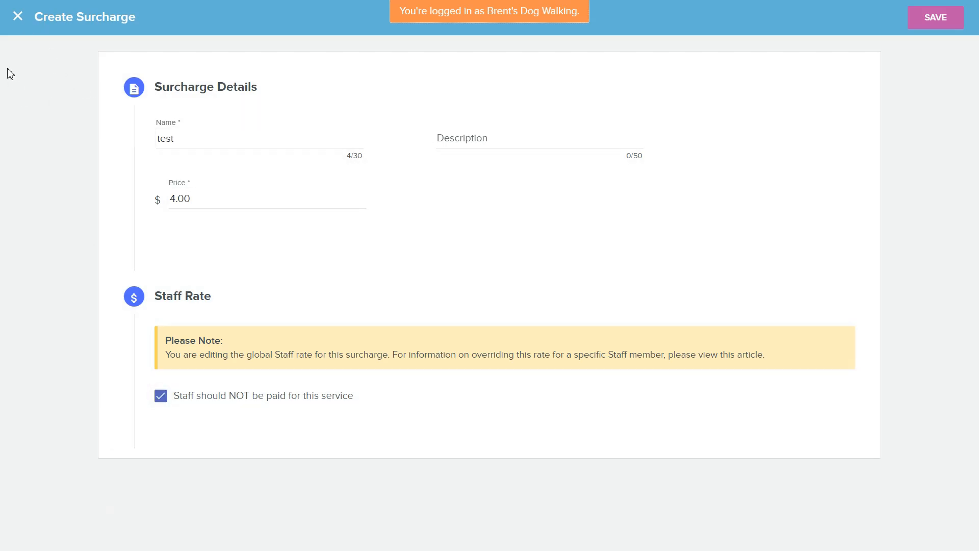
pyautogui.click(18, 17)
pyautogui.click(697, 297)
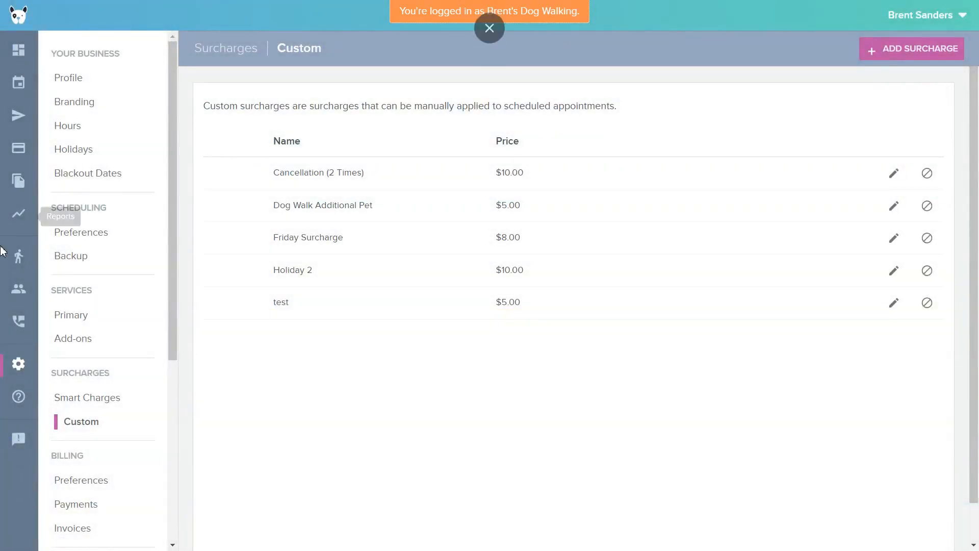
# - Review the billing preferences for billing frequency and automated billing
pyautogui.scroll(-5, 135, 228)
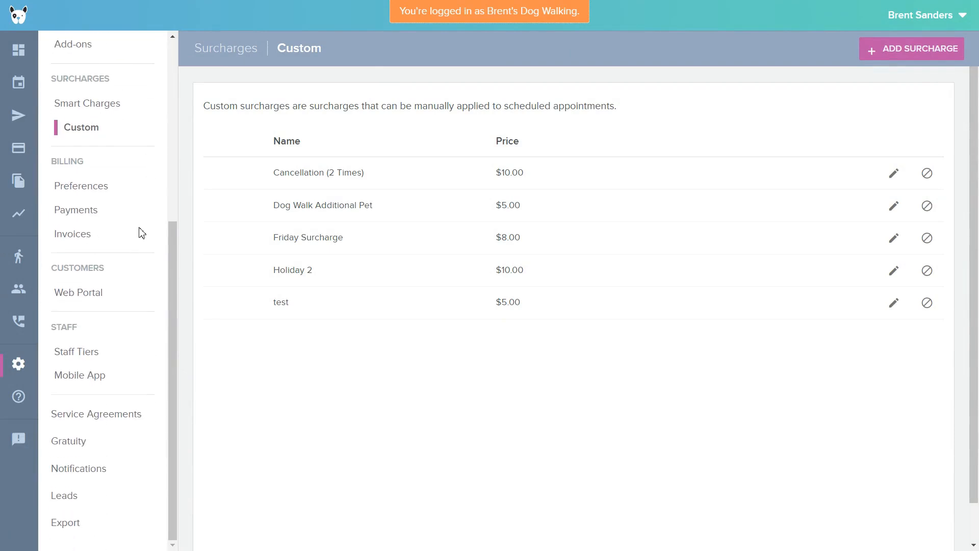
pyautogui.click(88, 188)
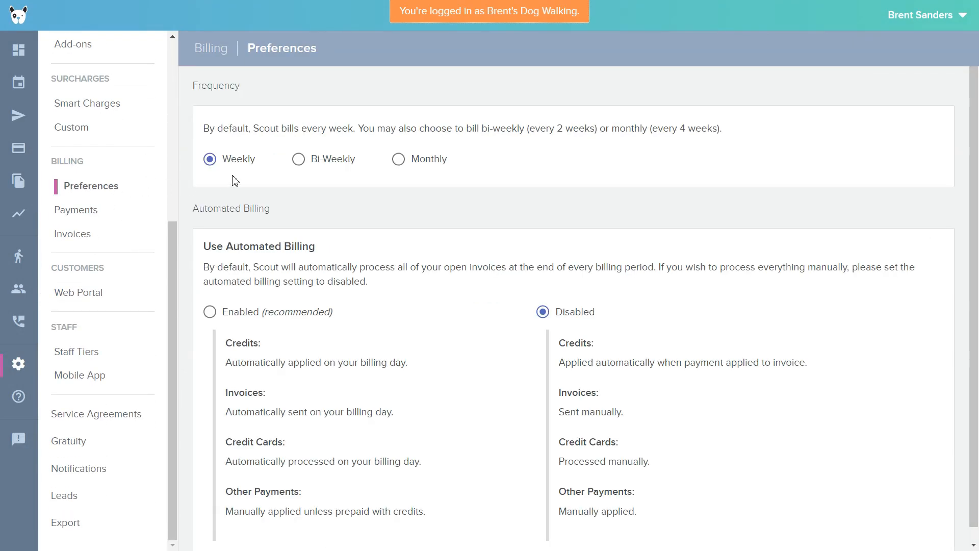
pyautogui.scroll(-1, 274, 180)
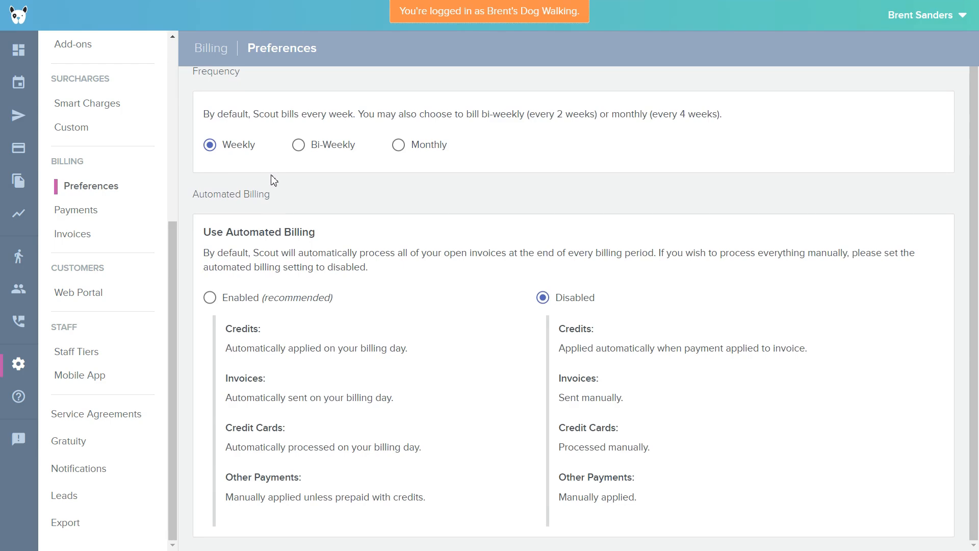
# - Review the accepted payment methods and the prepaid credit purchase setting in the billing payments settings
pyautogui.click(73, 219)
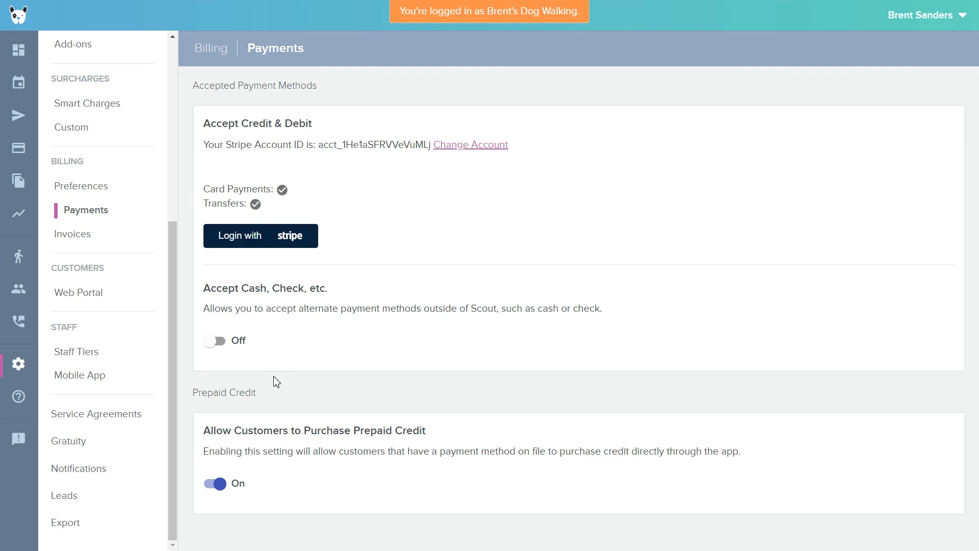
pyautogui.moveTo(229, 441); pyautogui.dragTo(233, 441)
pyautogui.click(233, 441)
# - Review the invoice payment terms for cash and check customers and their number of days, without changing the value
pyautogui.click(78, 244)
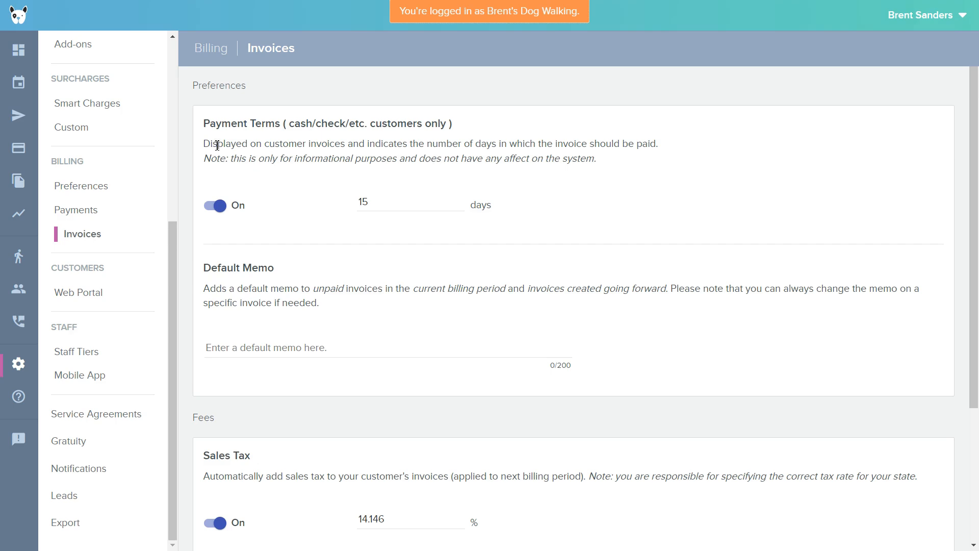
pyautogui.moveTo(209, 126); pyautogui.dragTo(360, 144)
pyautogui.click(312, 138)
pyautogui.doubleClick(361, 201)
pyautogui.click(589, 207)
pyautogui.click(400, 201)
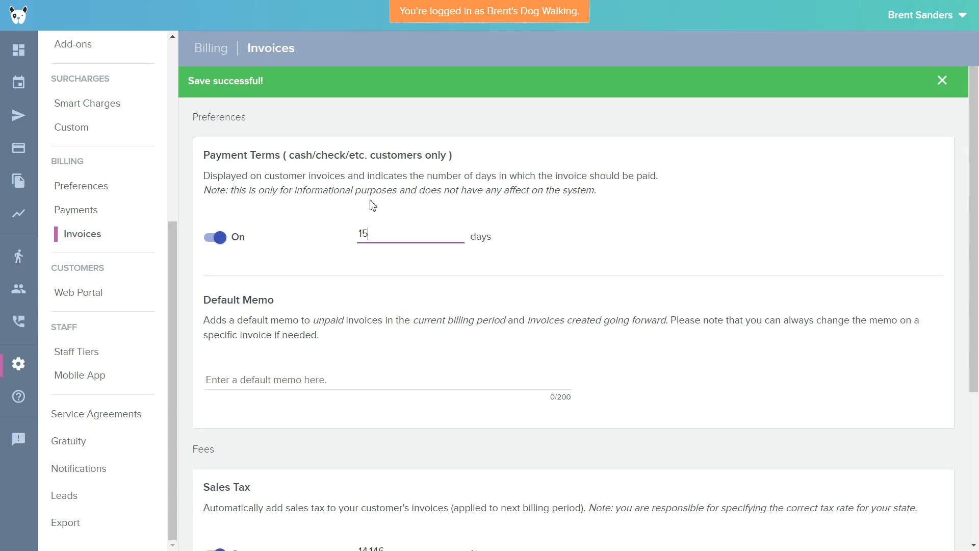
pyautogui.moveTo(376, 229); pyautogui.dragTo(348, 228)
pyautogui.click(573, 207)
pyautogui.scroll(-2, 574, 207)
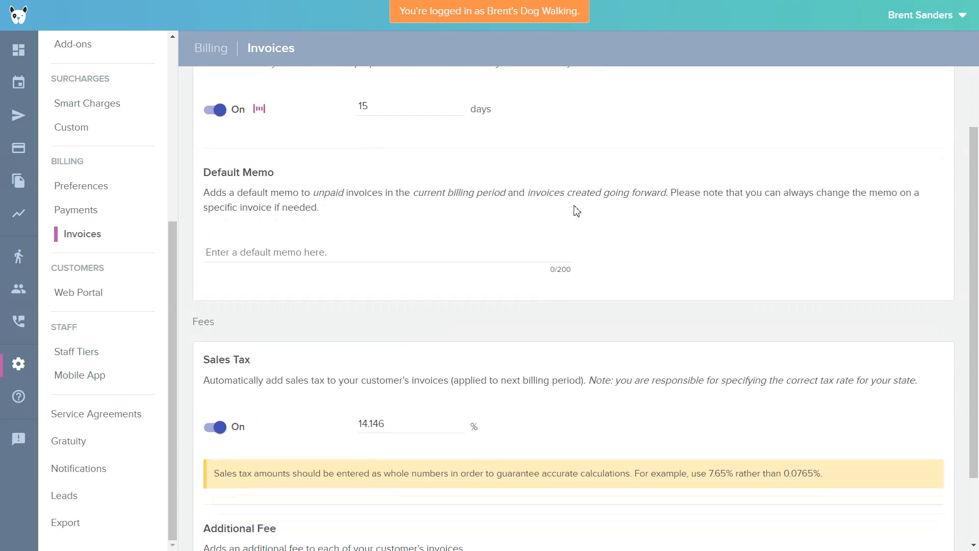
pyautogui.moveTo(382, 231); pyautogui.dragTo(349, 237)
pyautogui.click(577, 228)
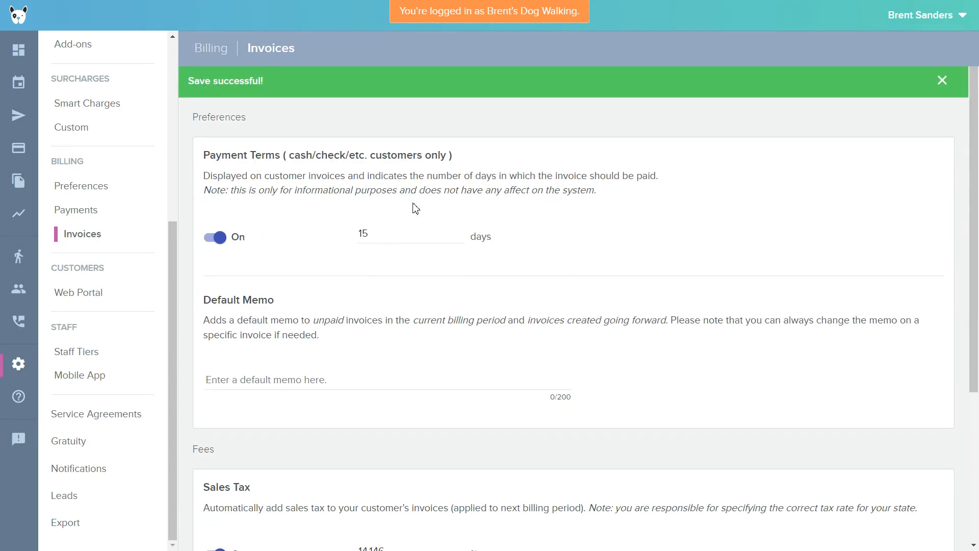
# - Review the default memo setting for unpaid and future invoices, leaving it empty
pyautogui.scroll(-3, 395, 229)
pyautogui.click(232, 256)
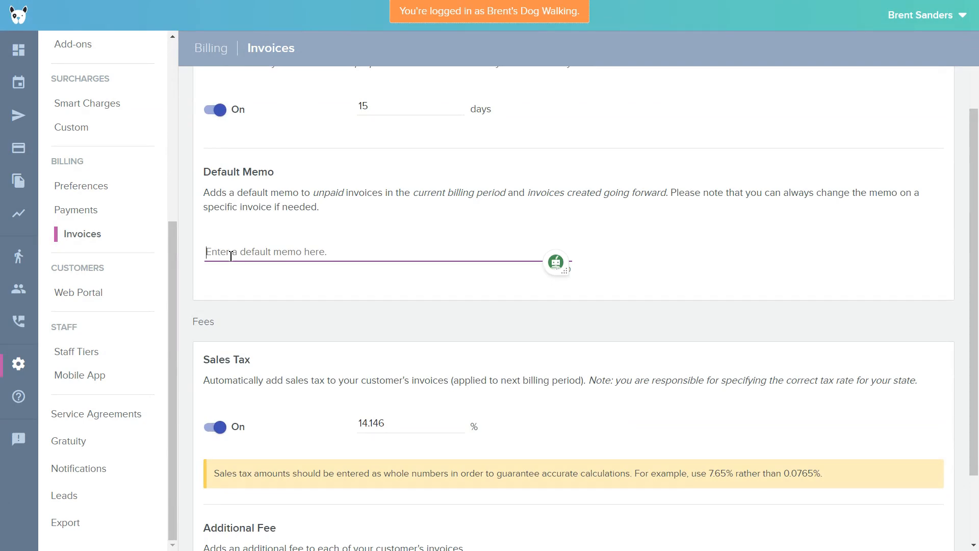
pyautogui.scroll(-2, 231, 250)
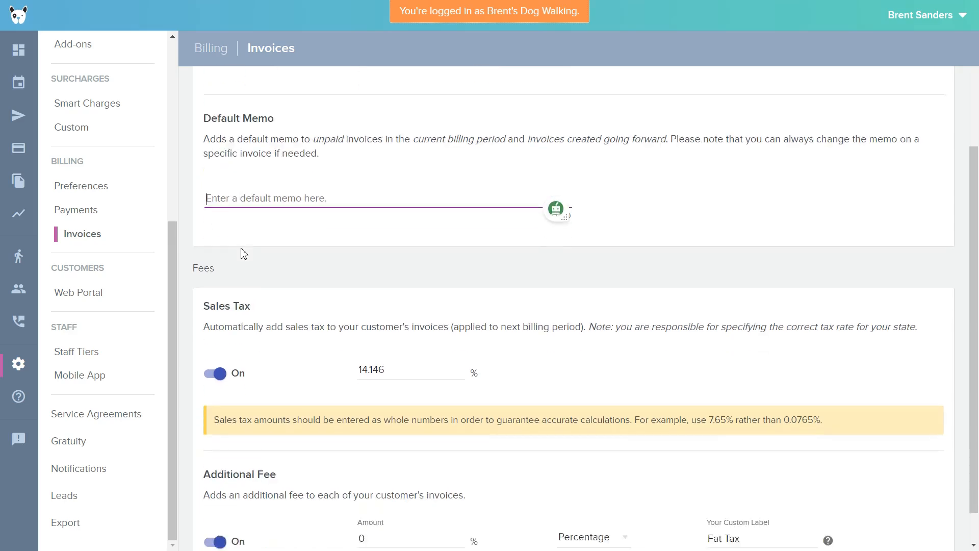
# - Set the sales tax on customer invoices to 12 percent
pyautogui.moveTo(400, 331); pyautogui.dragTo(365, 333)
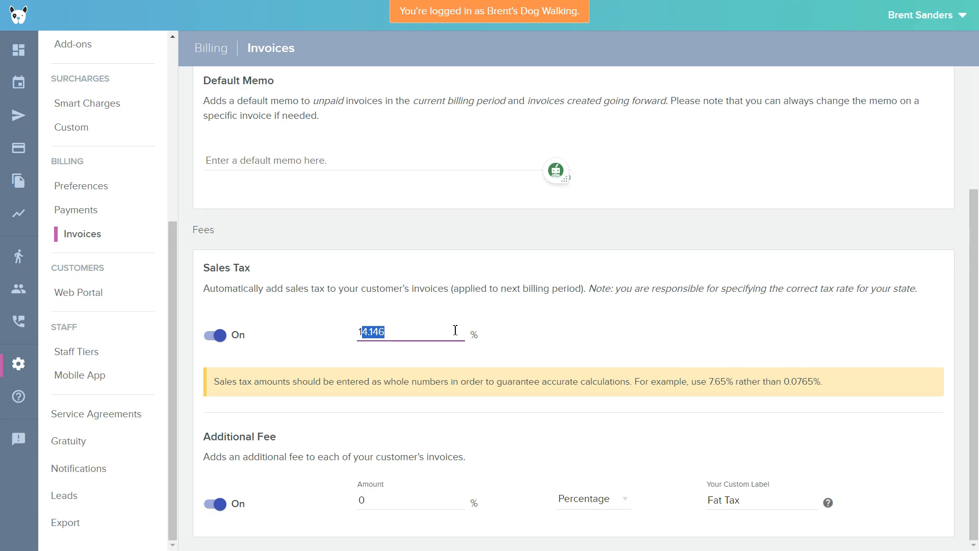
pyautogui.moveTo(400, 334); pyautogui.dragTo(343, 334)
pyautogui.click(940, 287)
pyautogui.moveTo(392, 334); pyautogui.dragTo(366, 329)
pyautogui.write('2')
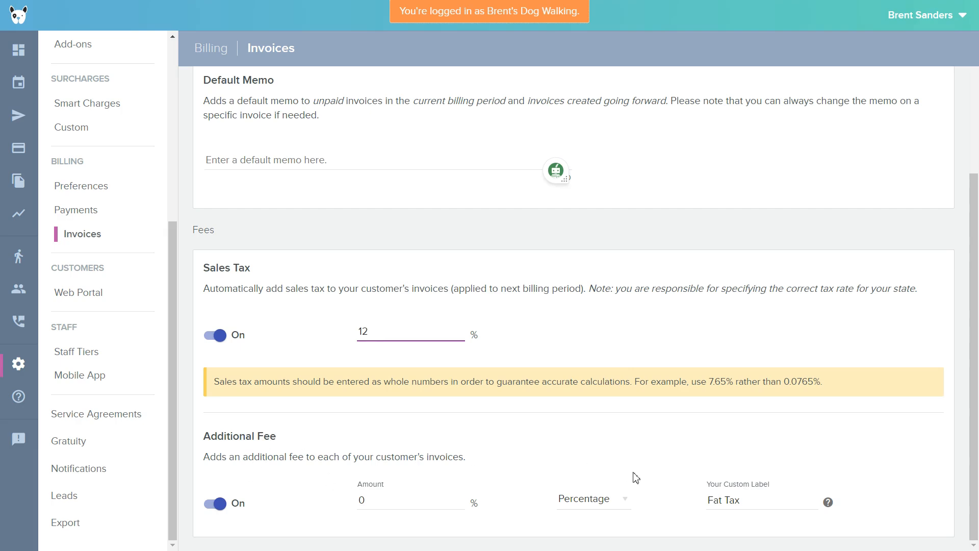
# - Examine the custom label of the additional invoice fee without changing it
pyautogui.click(758, 498)
pyautogui.moveTo(758, 498); pyautogui.dragTo(669, 501)
pyautogui.click(749, 487)
pyautogui.moveTo(772, 501); pyautogui.dragTo(676, 505)
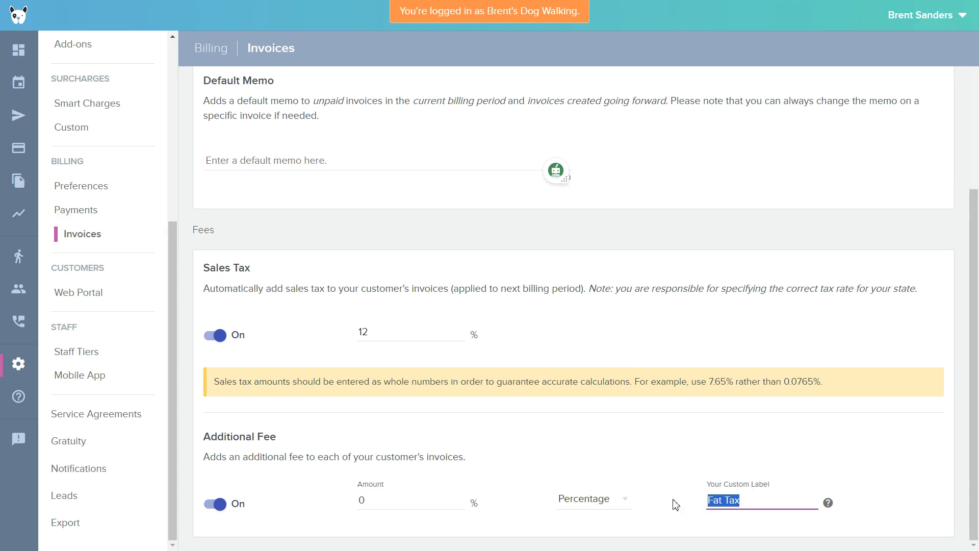
pyautogui.click(676, 437)
pyautogui.moveTo(774, 500); pyautogui.dragTo(607, 505)
# - View the customer web portal settings, and open the Junior Walkers staff tier for editing
pyautogui.click(92, 294)
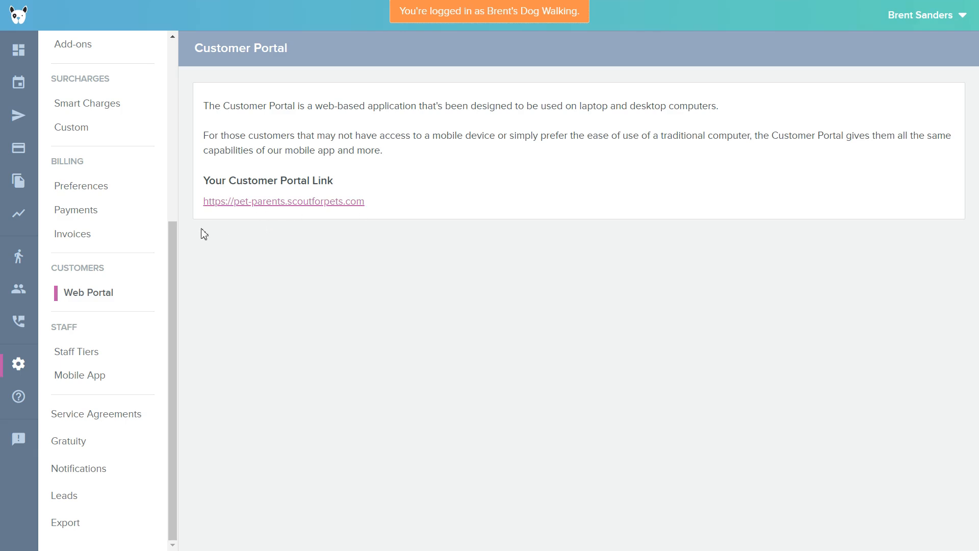
pyautogui.click(85, 358)
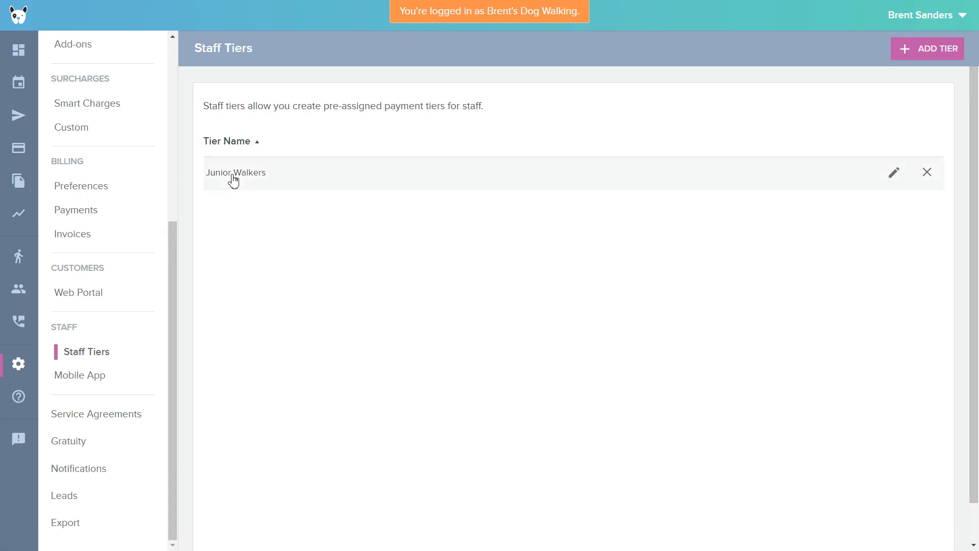
pyautogui.click(895, 173)
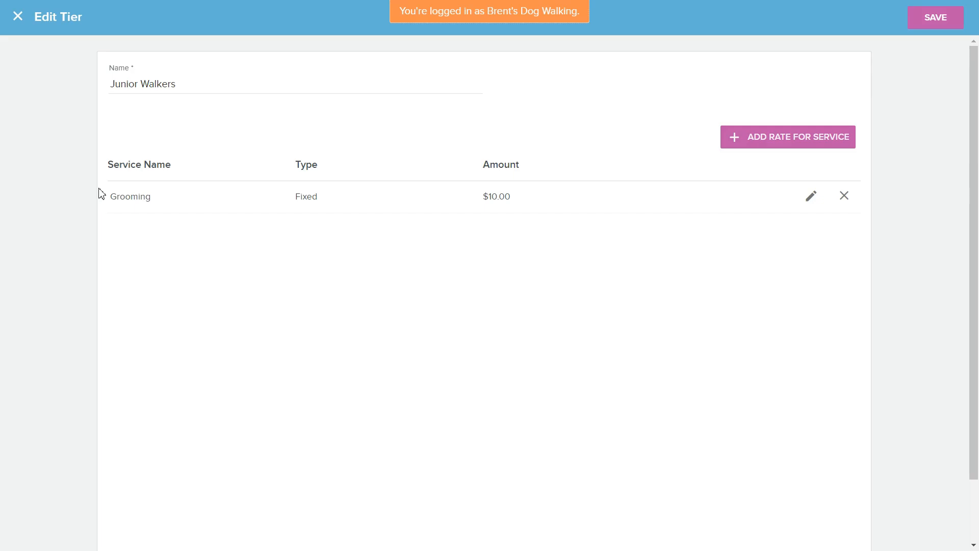
# - Draft a fixed rate of $15 for the 30 Mins Dog Walk service in the Junior Walkers tier
pyautogui.click(785, 137)
pyautogui.click(640, 372)
pyautogui.click(789, 139)
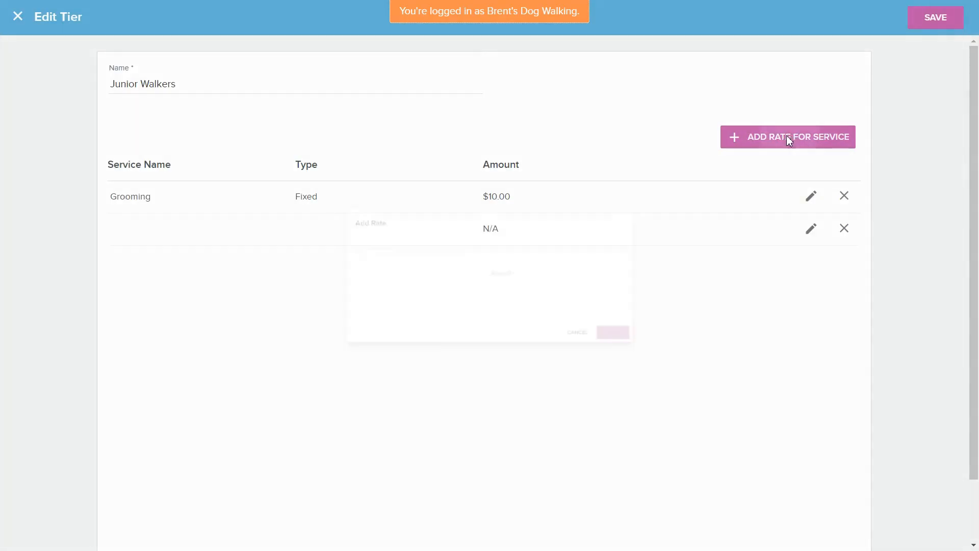
pyautogui.click(338, 228)
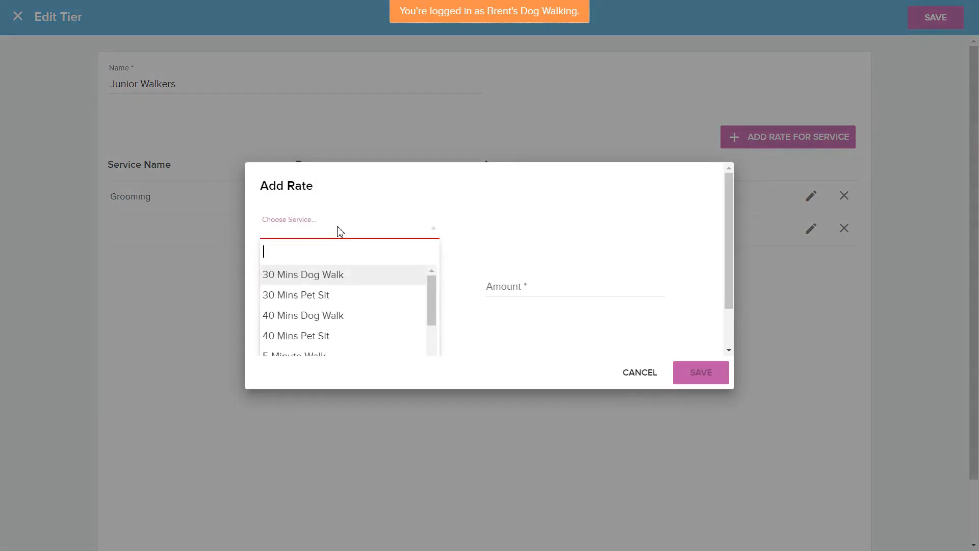
pyautogui.click(330, 279)
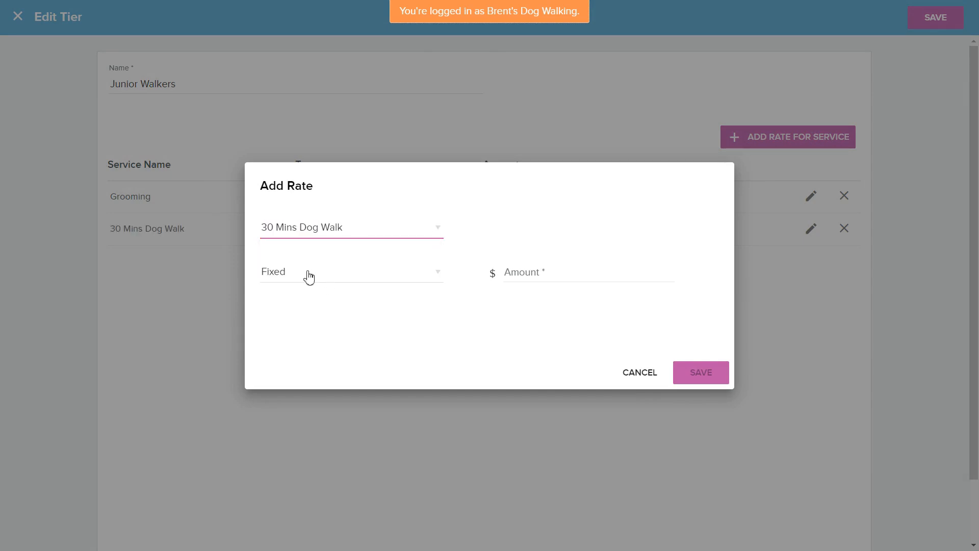
pyautogui.click(309, 277)
pyautogui.click(558, 268)
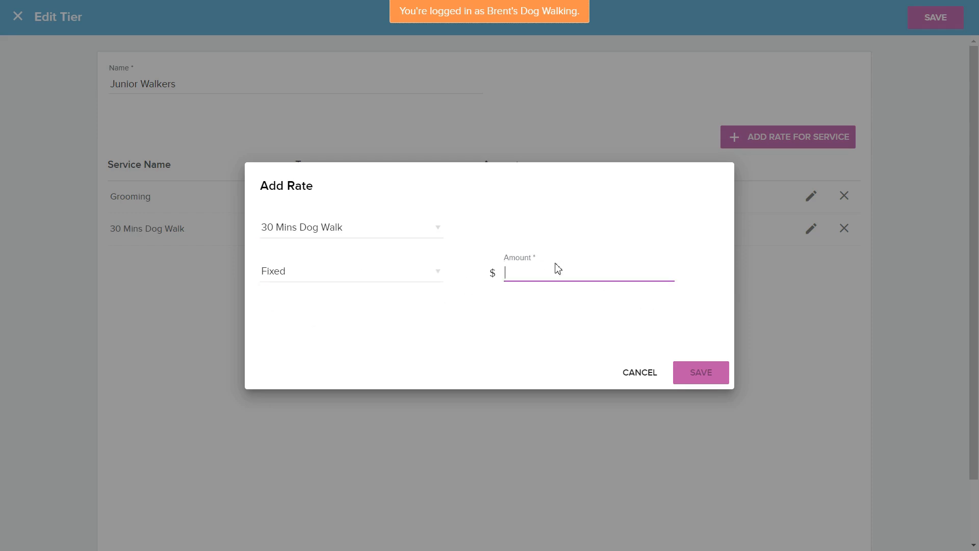
pyautogui.write('15')
pyautogui.click(541, 306)
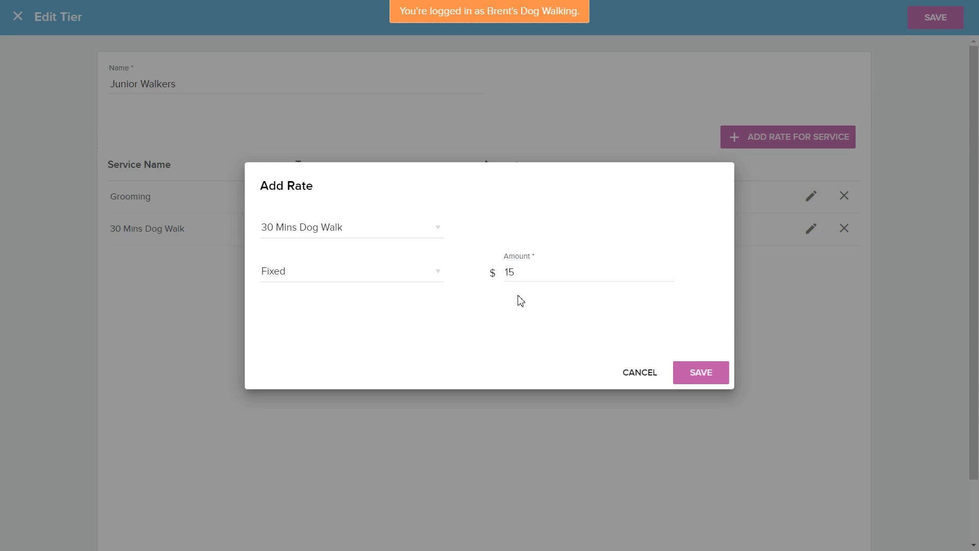
# - Browse the services available for a tier rate, and leave the Junior Walkers tier without saving the drafted rate
pyautogui.click(400, 233)
pyautogui.scroll(-5, 344, 309)
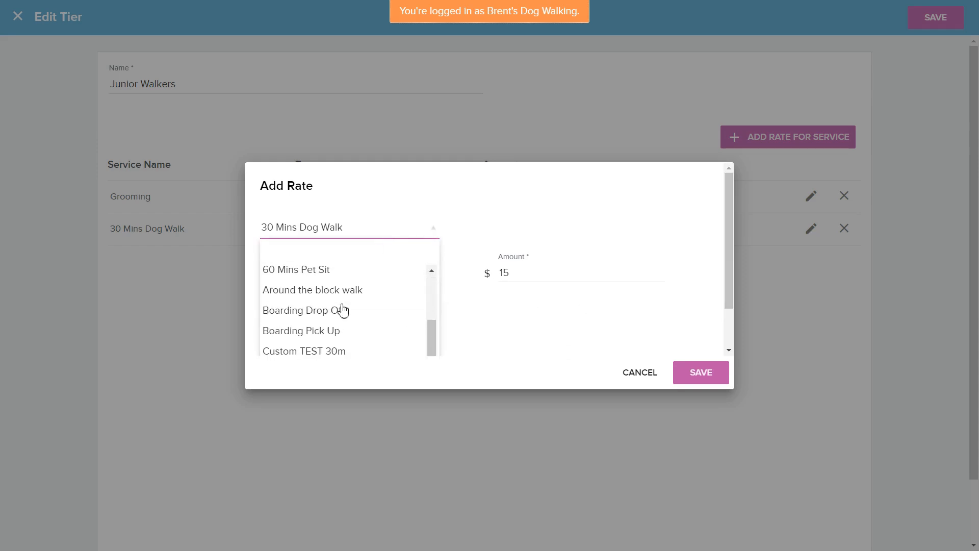
pyautogui.scroll(-1, 344, 313)
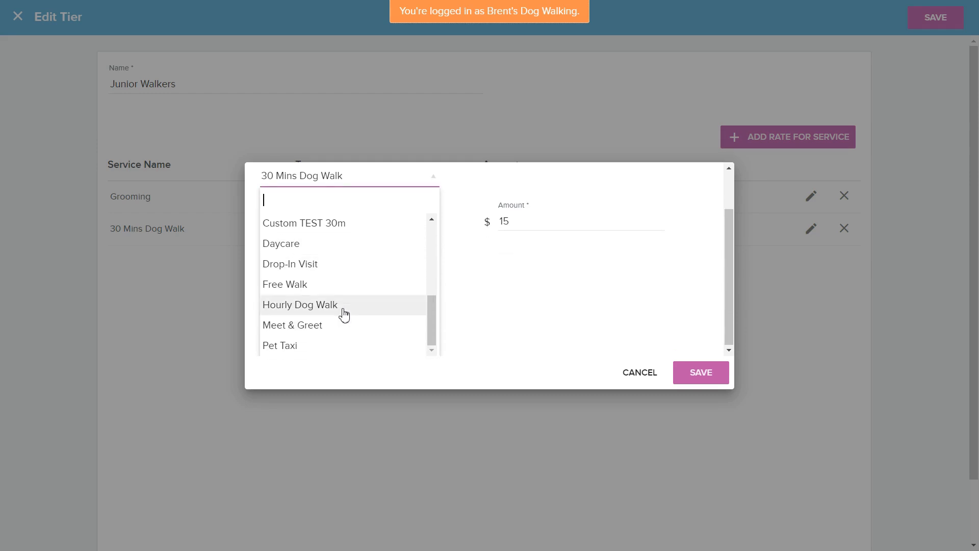
pyautogui.scroll(5, 344, 313)
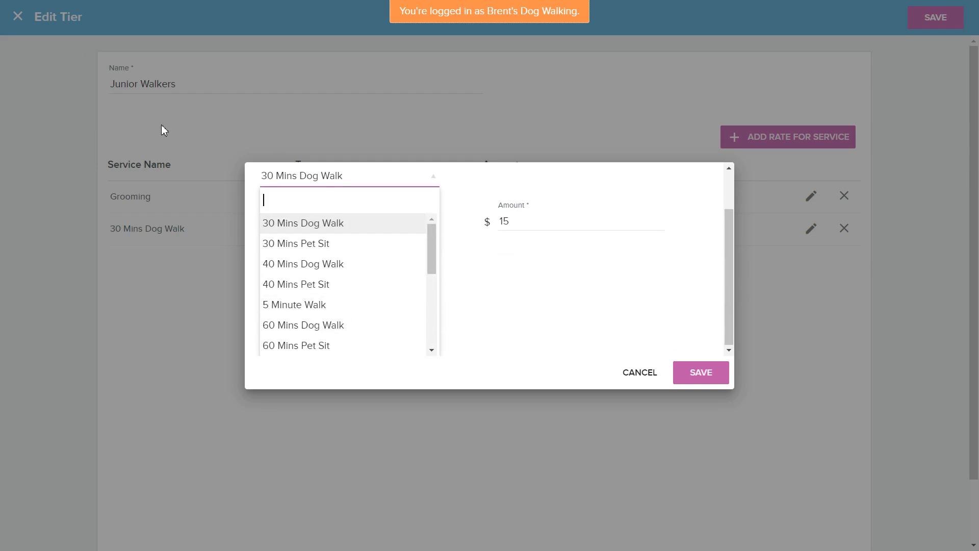
pyautogui.click(646, 372)
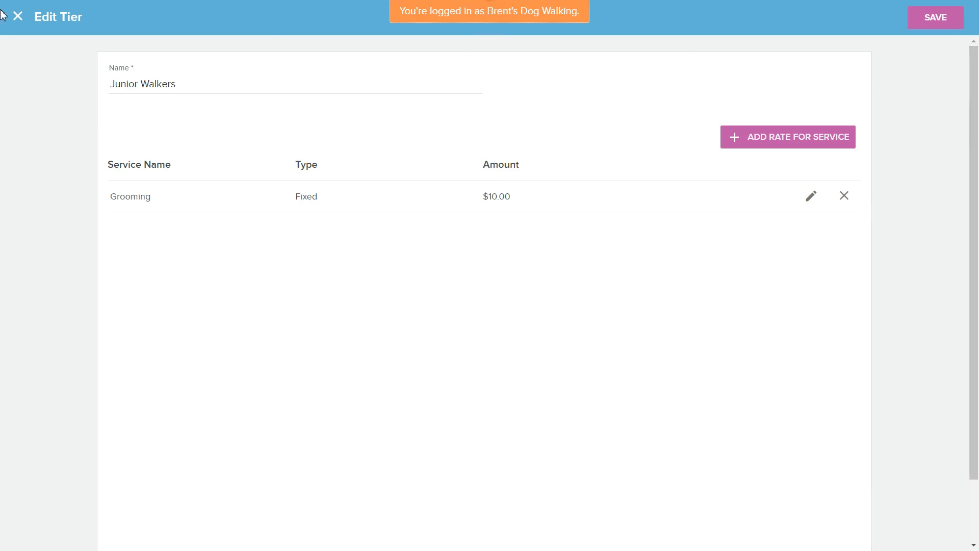
pyautogui.click(18, 16)
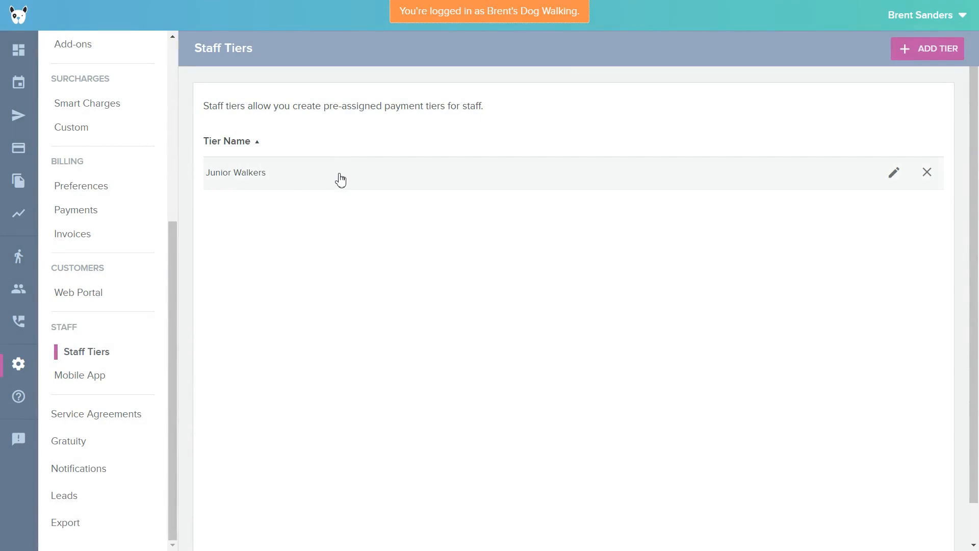
# - Create a new staff tier named Senior Walker
pyautogui.click(916, 47)
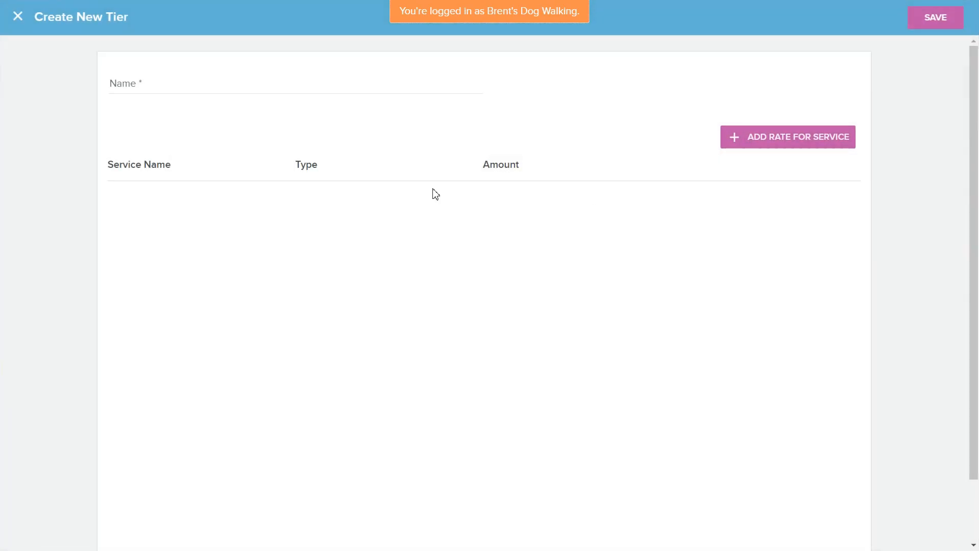
pyautogui.click(252, 89)
pyautogui.write('Seni')
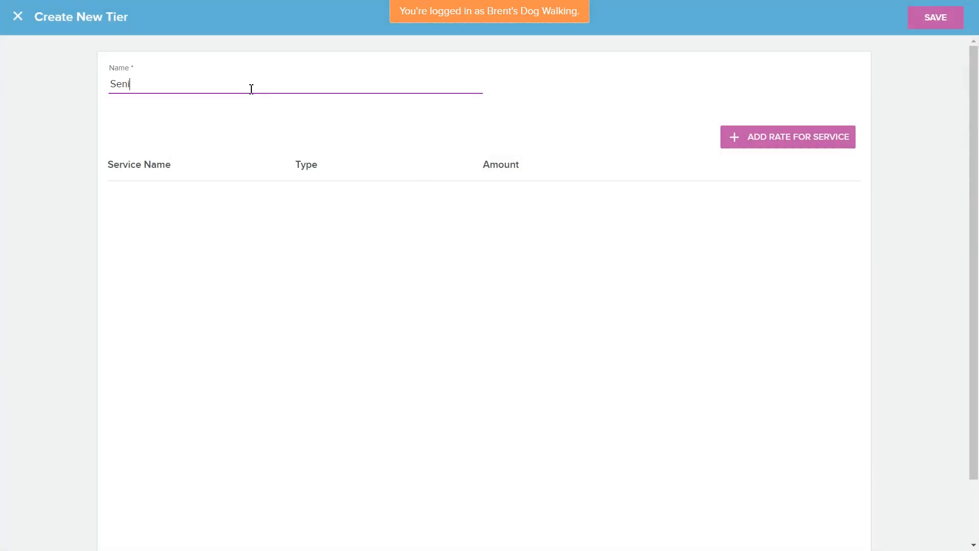
pyautogui.write('or Walker')
# - Add a fixed rate of $20 for the 30 Mins Dog Walk service to the Senior Walker tier and save the tier
pyautogui.click(755, 137)
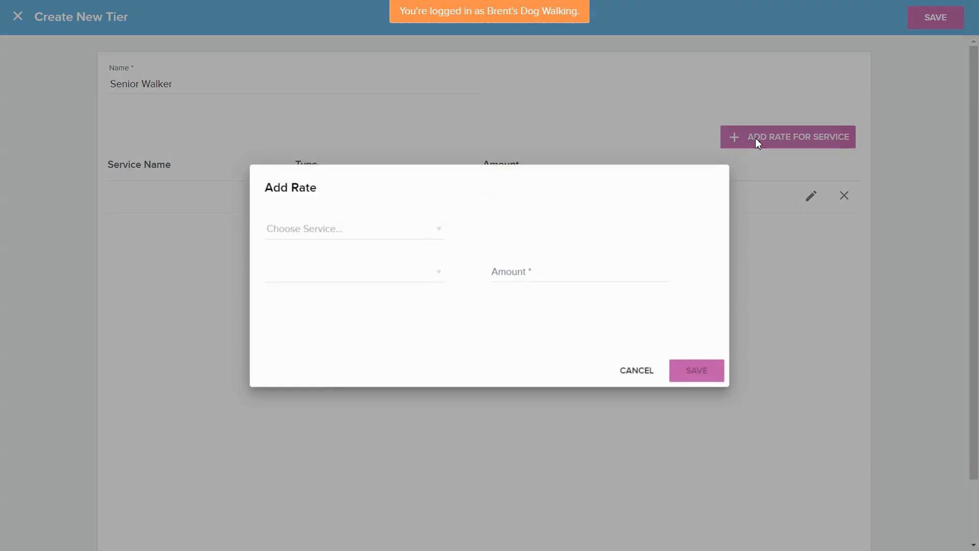
pyautogui.click(415, 227)
pyautogui.click(335, 281)
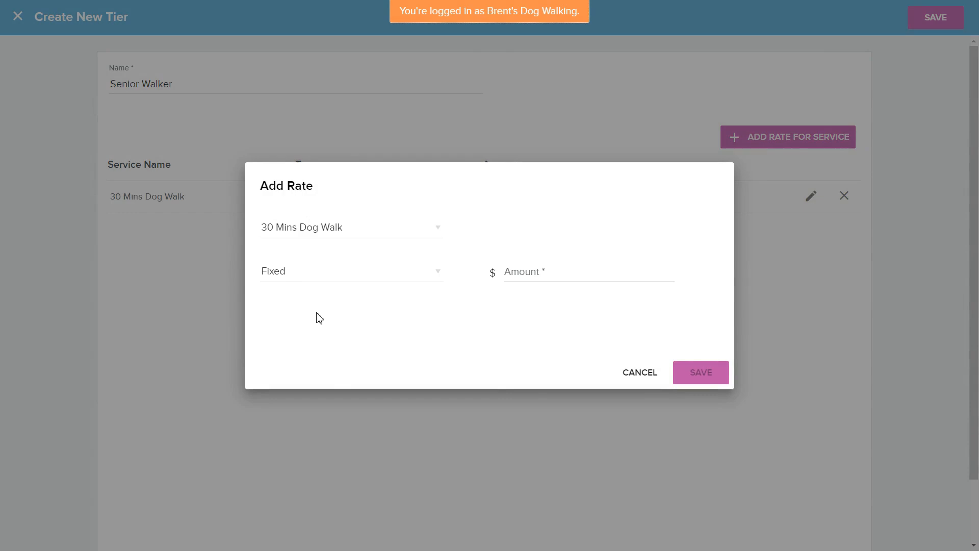
pyautogui.click(317, 273)
pyautogui.click(317, 319)
pyautogui.click(539, 265)
pyautogui.write('2')
pyautogui.click(702, 373)
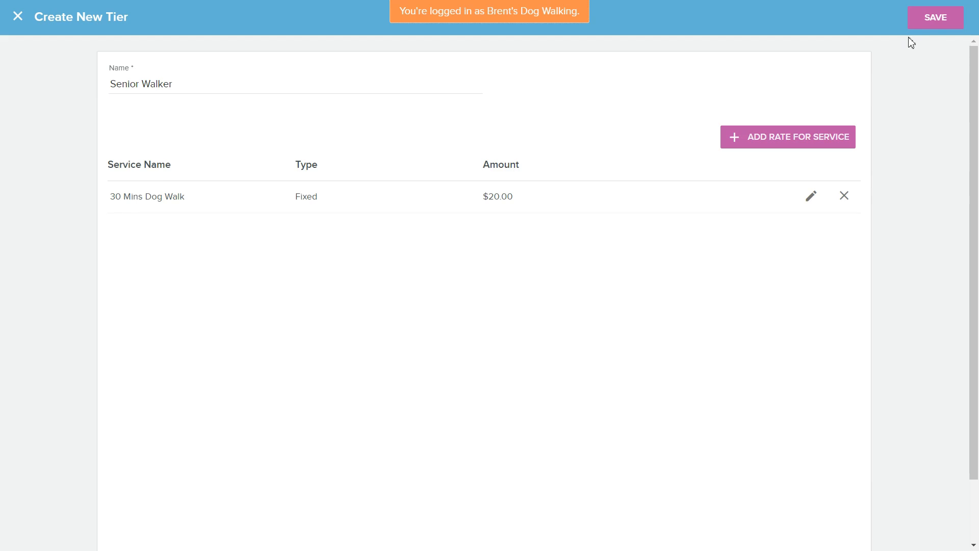
pyautogui.click(933, 26)
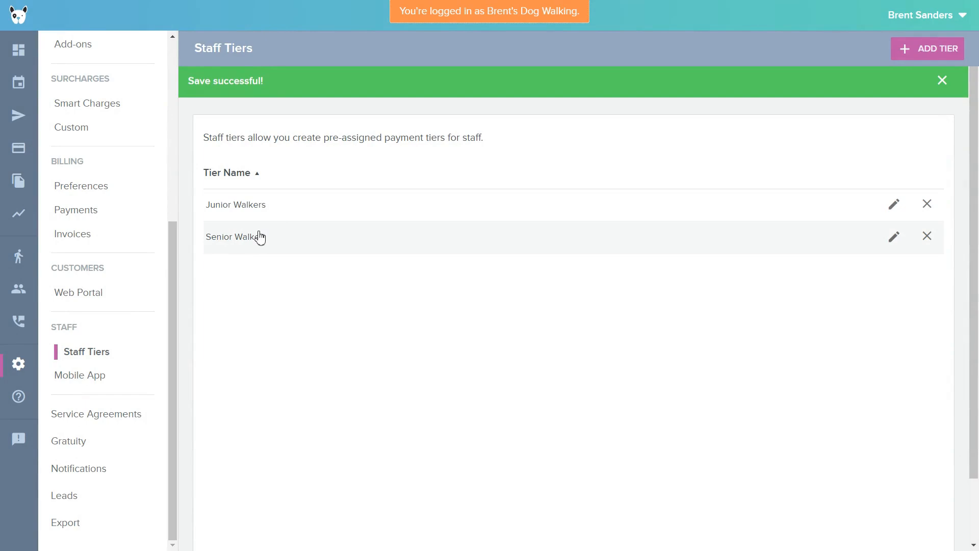
# - Open the payroll rates of the staff member in the staff list
pyautogui.click(12, 269)
pyautogui.click(287, 200)
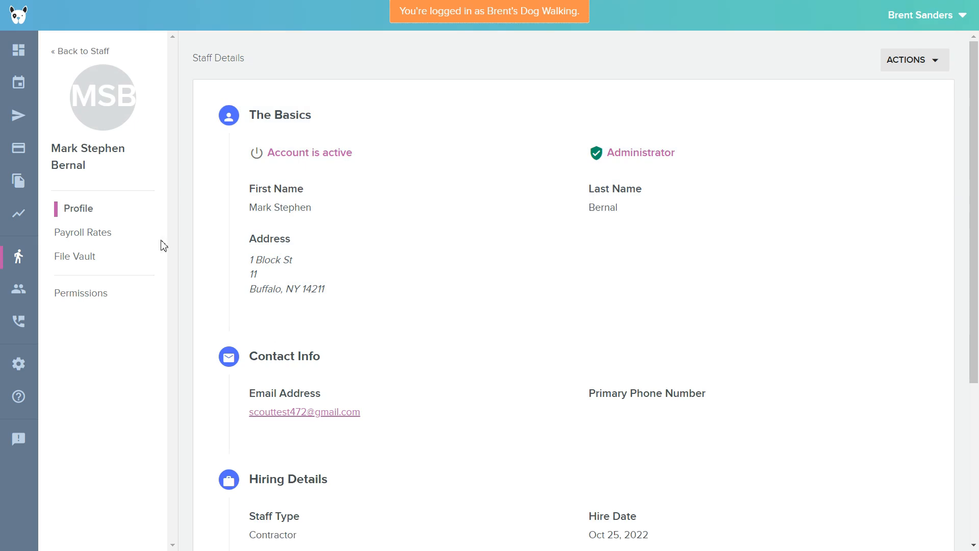
pyautogui.click(71, 234)
# - Choose the Senior Walker tier for the staff member's payroll rates, and cancel without applying a tier
pyautogui.click(926, 50)
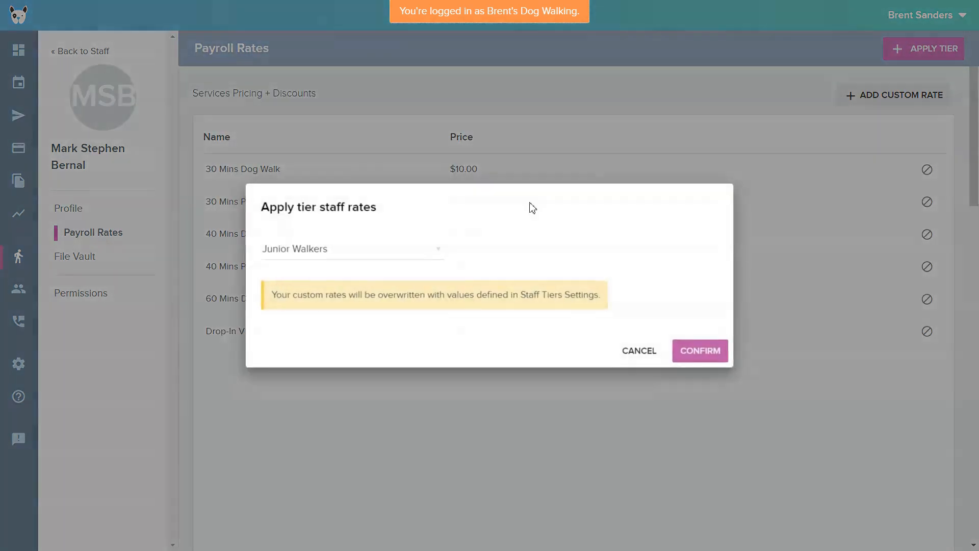
pyautogui.click(354, 250)
pyautogui.click(321, 316)
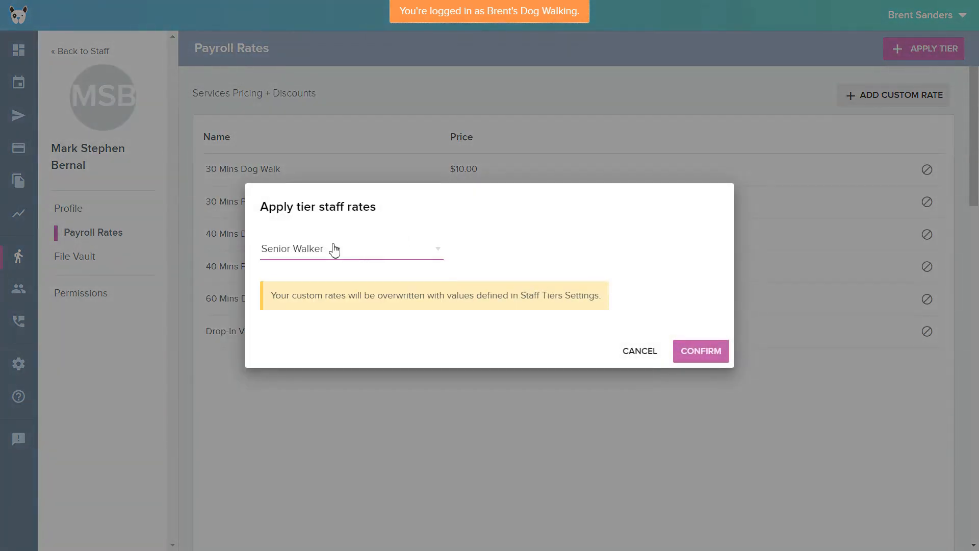
pyautogui.click(334, 250)
pyautogui.click(311, 318)
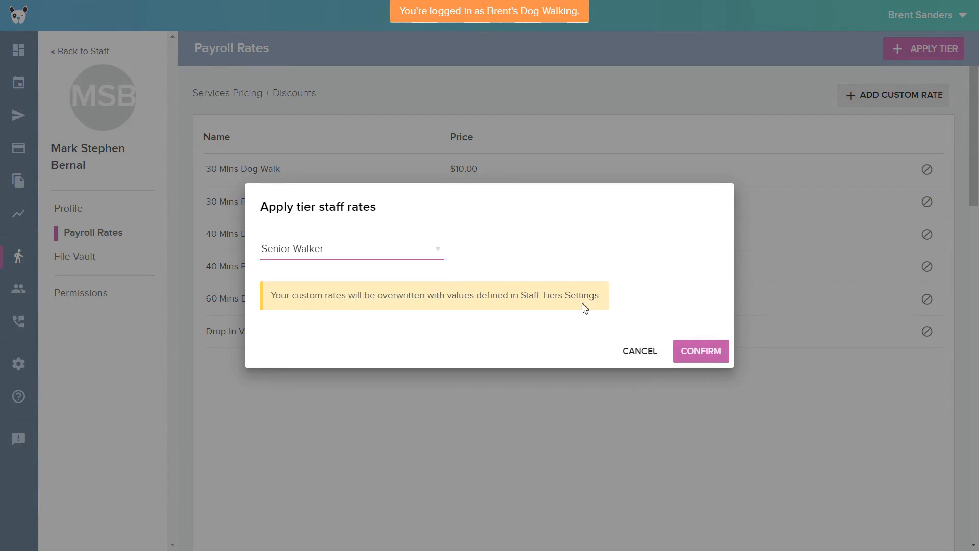
pyautogui.click(651, 359)
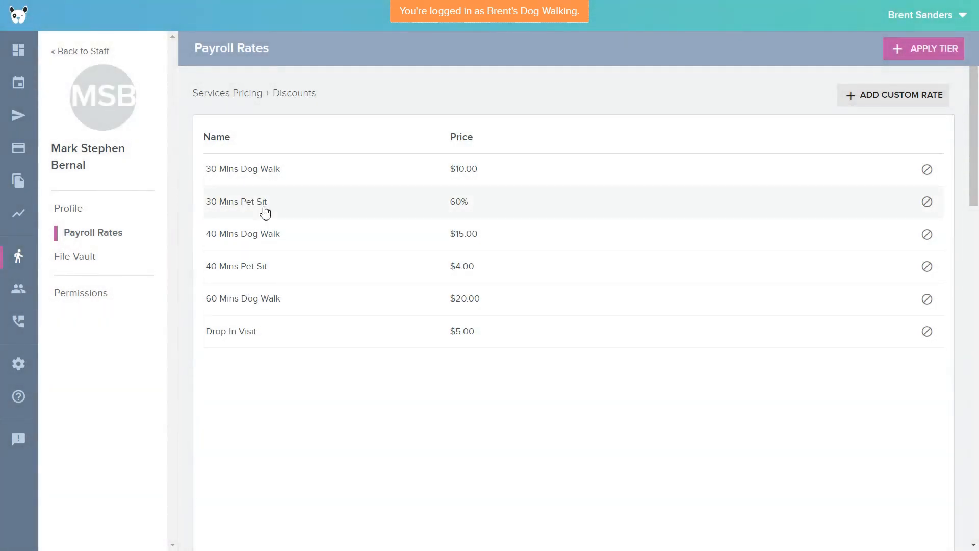
pyautogui.click(898, 52)
pyautogui.click(317, 255)
pyautogui.click(651, 351)
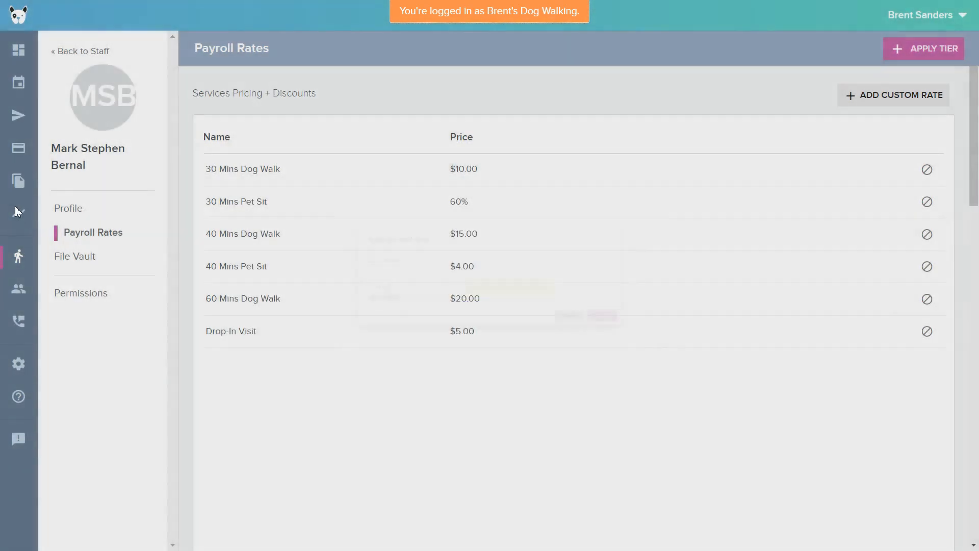
# - In the staff mobile app settings, try the Prevent Early Check-ins option by turning it on and back off
pyautogui.click(19, 363)
pyautogui.scroll(-5, 145, 302)
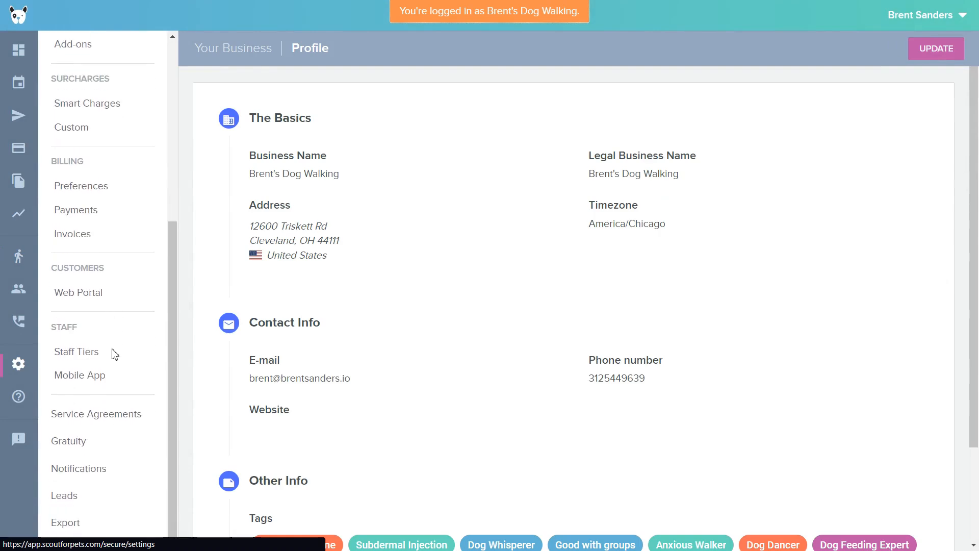
pyautogui.click(94, 377)
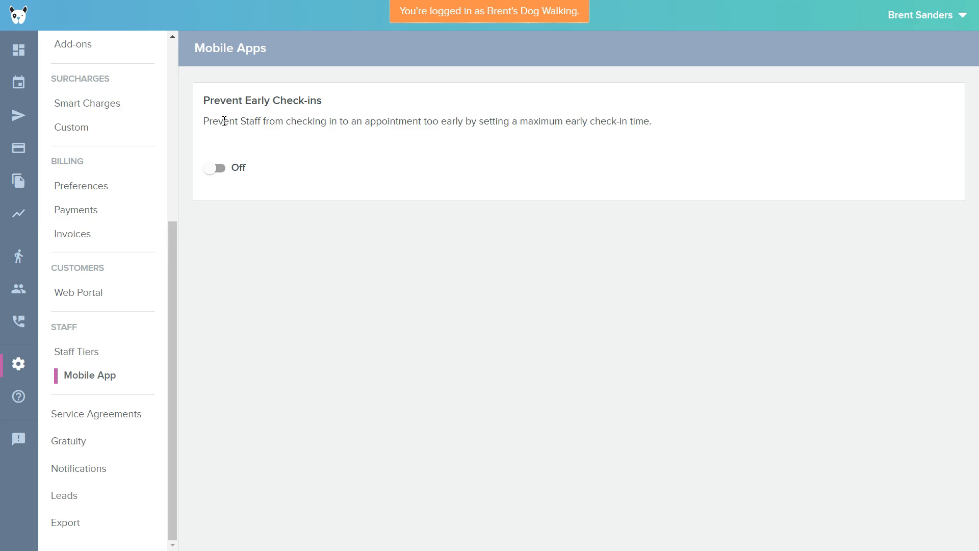
pyautogui.moveTo(219, 123); pyautogui.dragTo(241, 125)
pyautogui.click(214, 168)
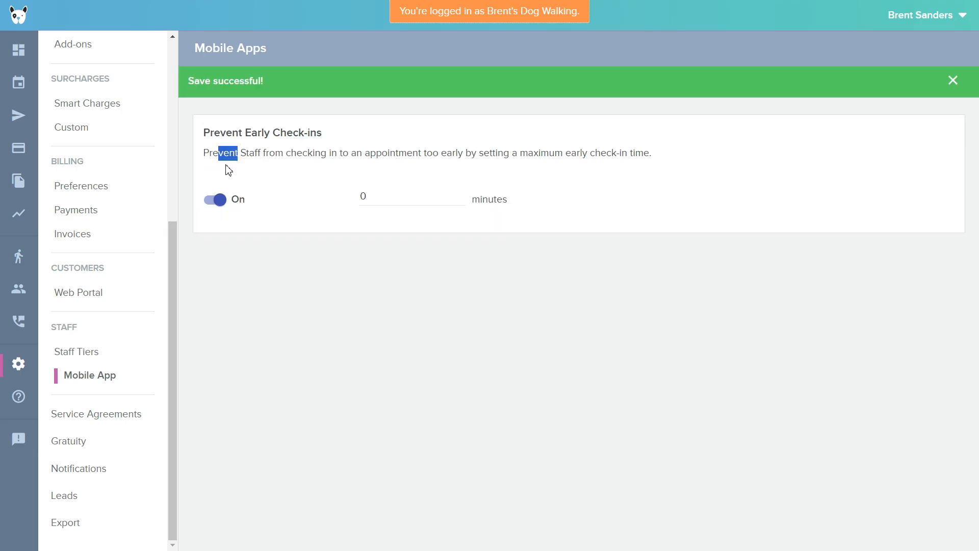
pyautogui.doubleClick(363, 194)
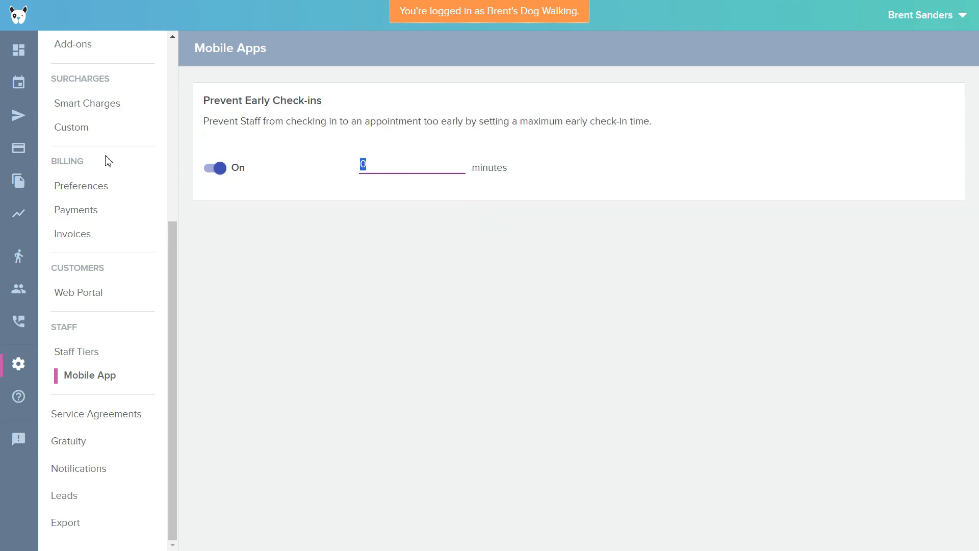
pyautogui.click(212, 168)
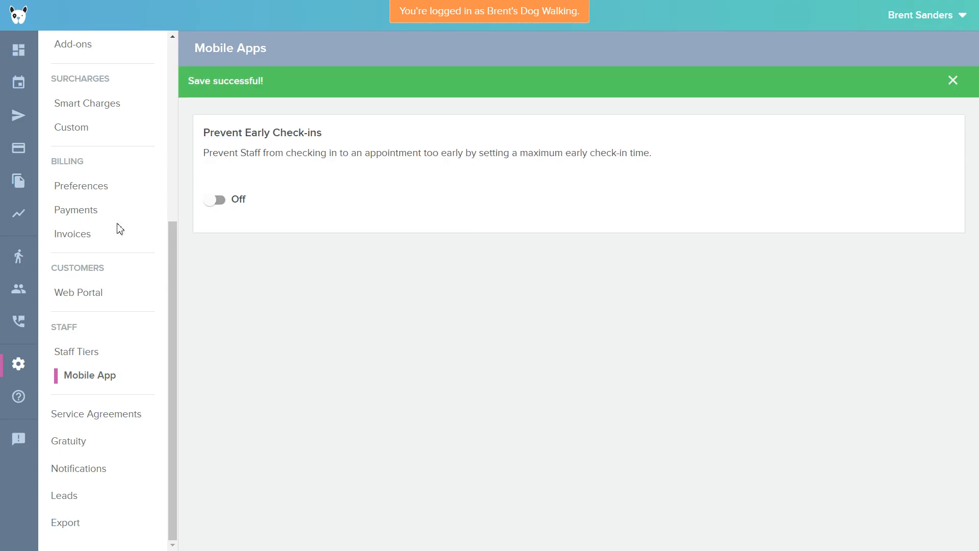
# - Review the text of the current service agreement
pyautogui.click(99, 421)
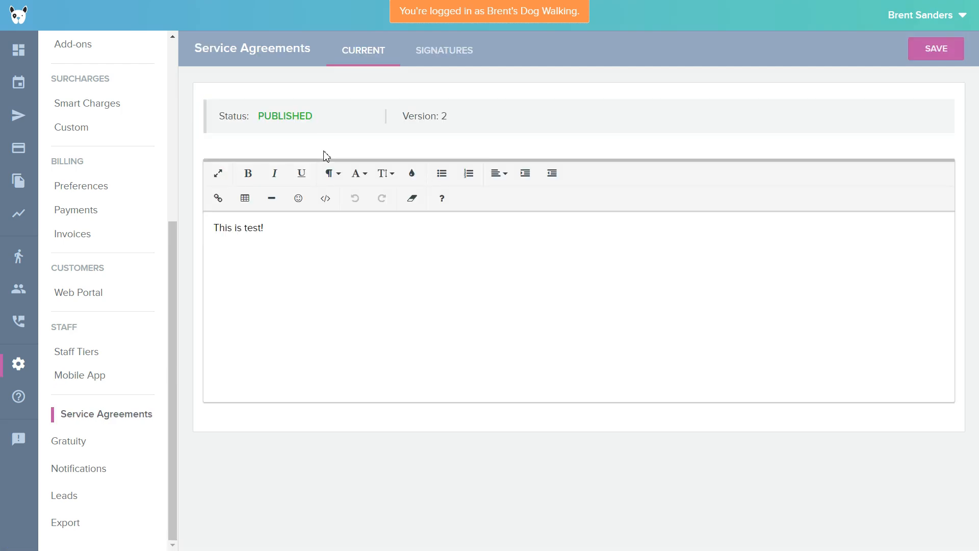
pyautogui.click(290, 232)
pyautogui.moveTo(295, 230); pyautogui.dragTo(210, 231)
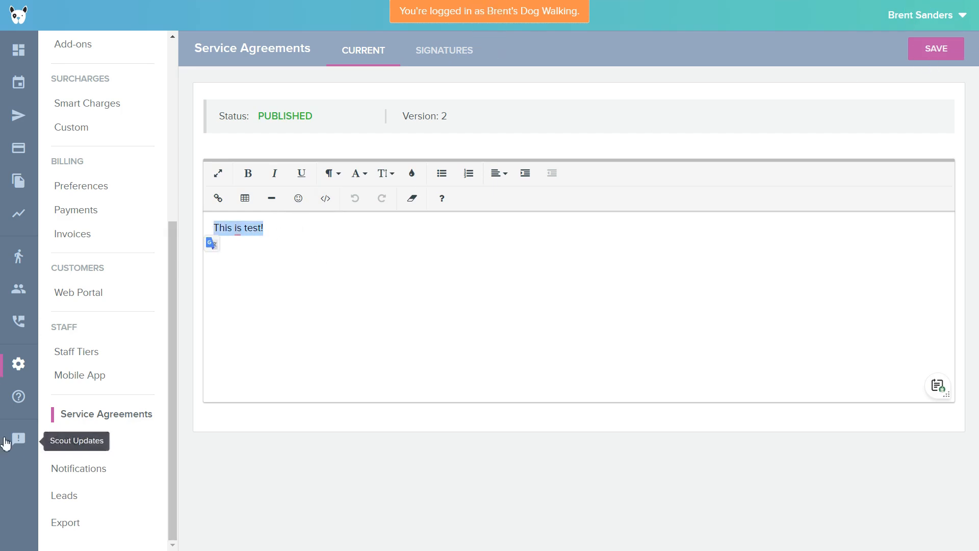
# - Review the gratuity settings for accepting customer gratuity and notifying staff about it
pyautogui.click(78, 442)
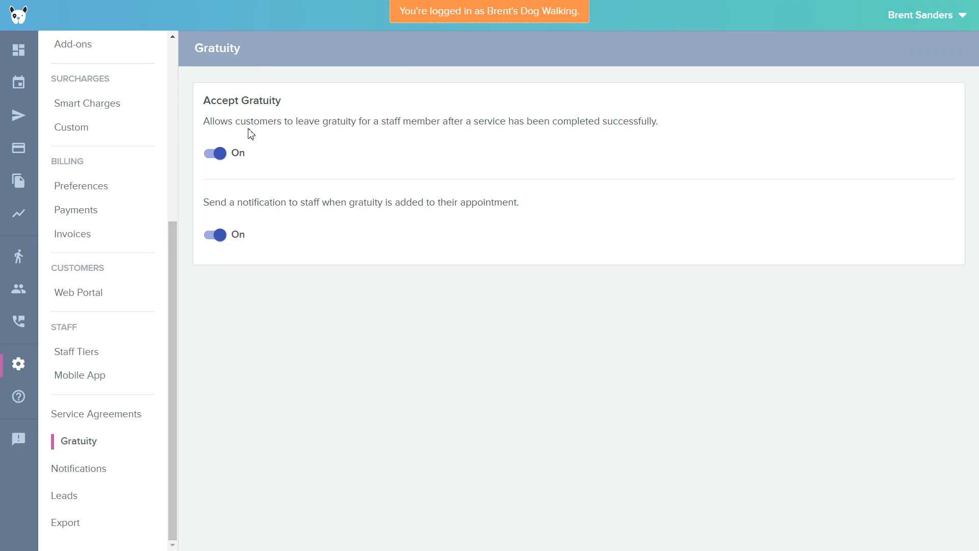
pyautogui.moveTo(205, 121); pyautogui.dragTo(359, 121)
pyautogui.moveTo(222, 100); pyautogui.dragTo(276, 102)
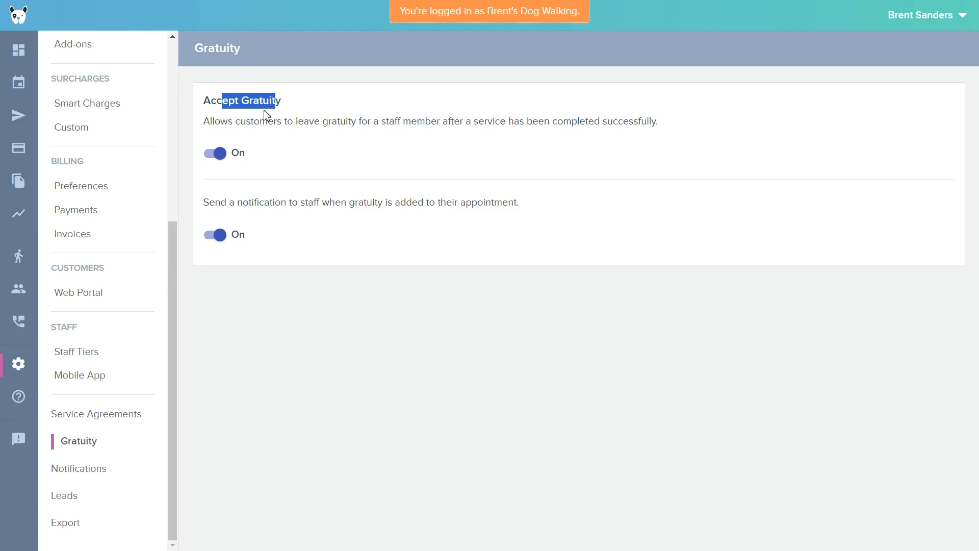
pyautogui.moveTo(209, 202); pyautogui.dragTo(215, 207)
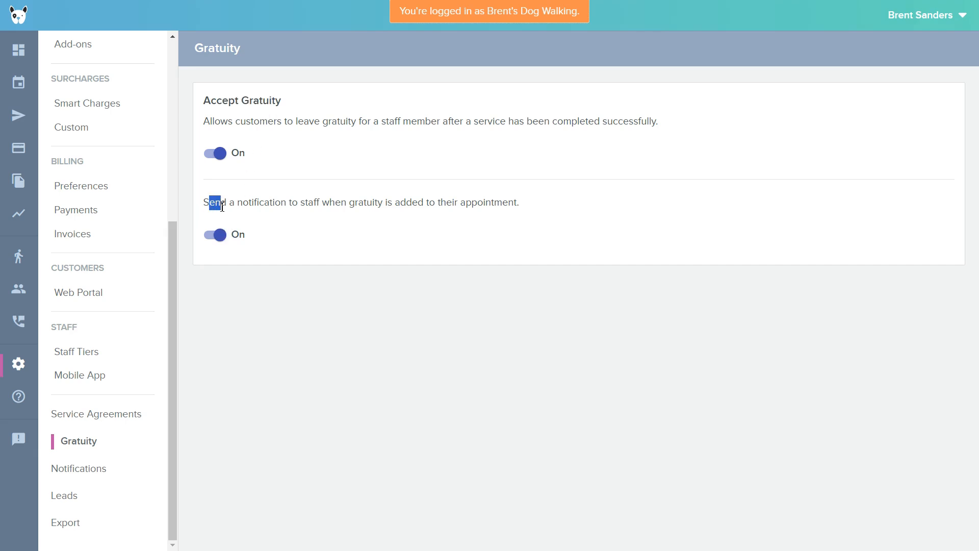
pyautogui.click(225, 217)
# - Review the notification settings for new requests, cancellations, late appointments, customer note updates and upcoming pet birthdays
pyautogui.click(80, 473)
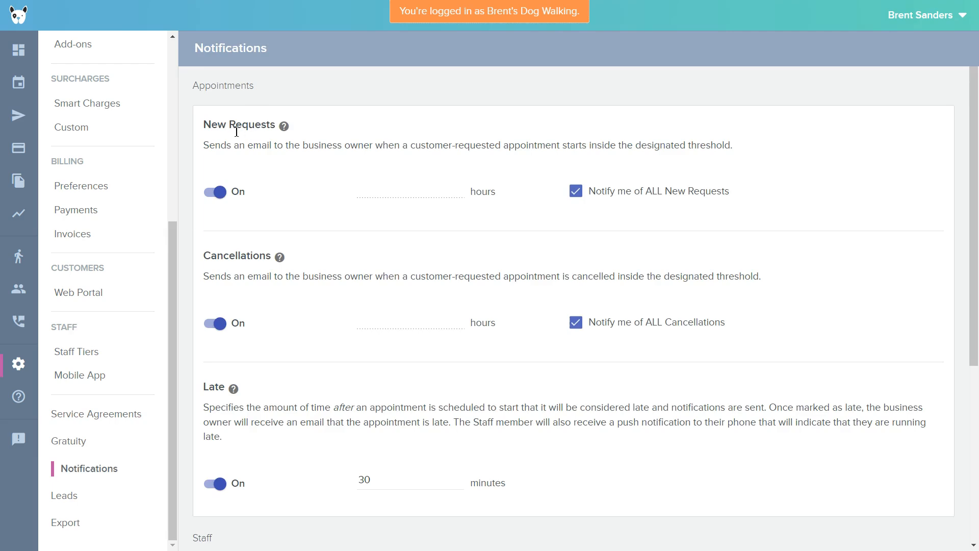
pyautogui.moveTo(227, 128); pyautogui.dragTo(294, 138)
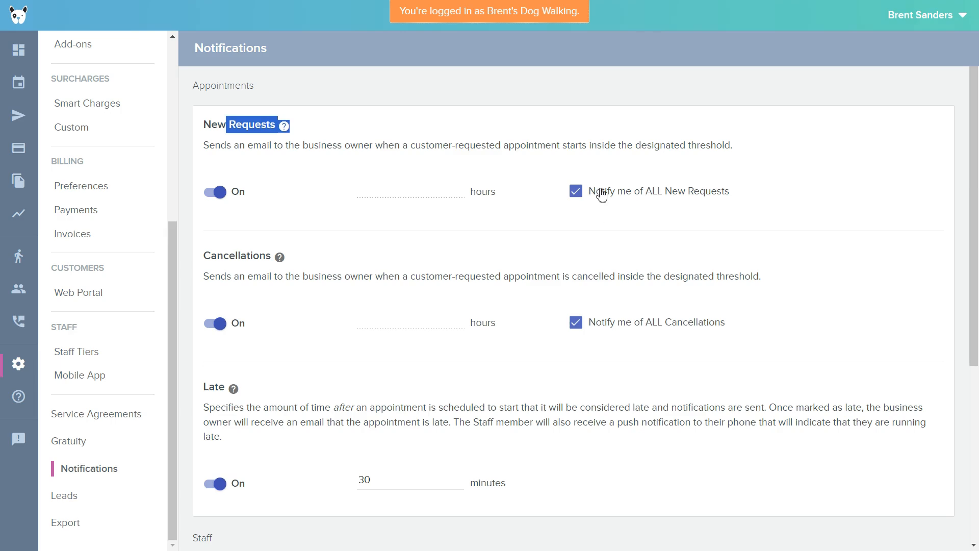
pyautogui.scroll(-5, 536, 214)
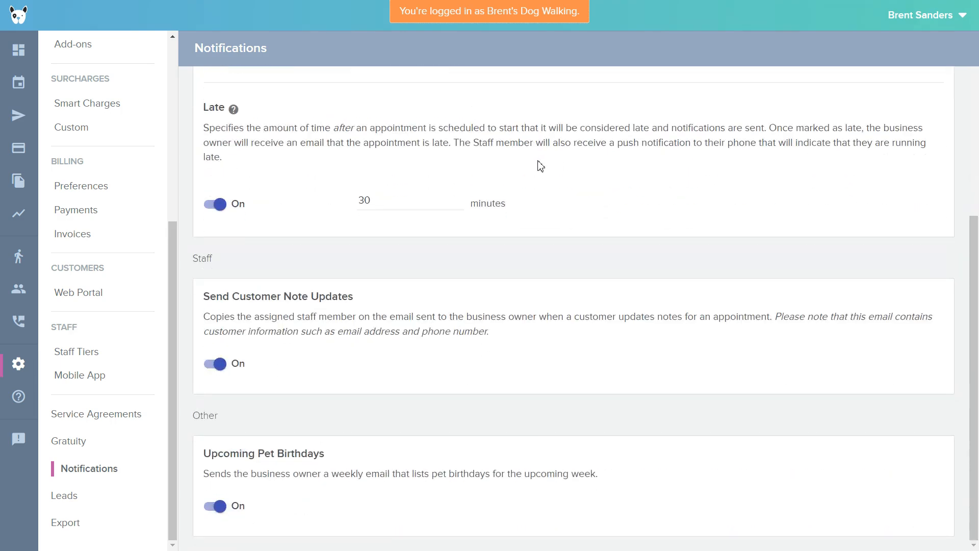
pyautogui.scroll(5, 541, 173)
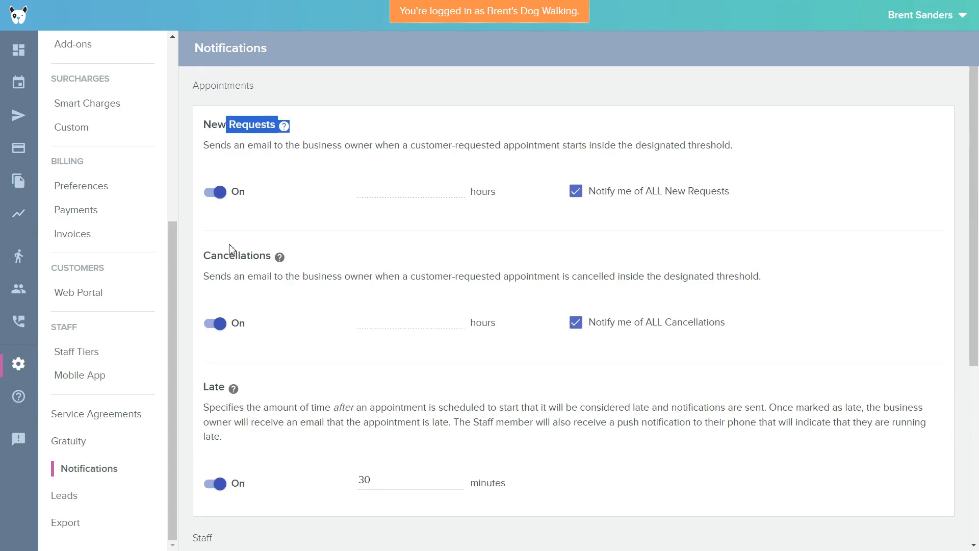
pyautogui.click(211, 254)
pyautogui.moveTo(211, 254); pyautogui.dragTo(302, 255)
pyautogui.click(303, 257)
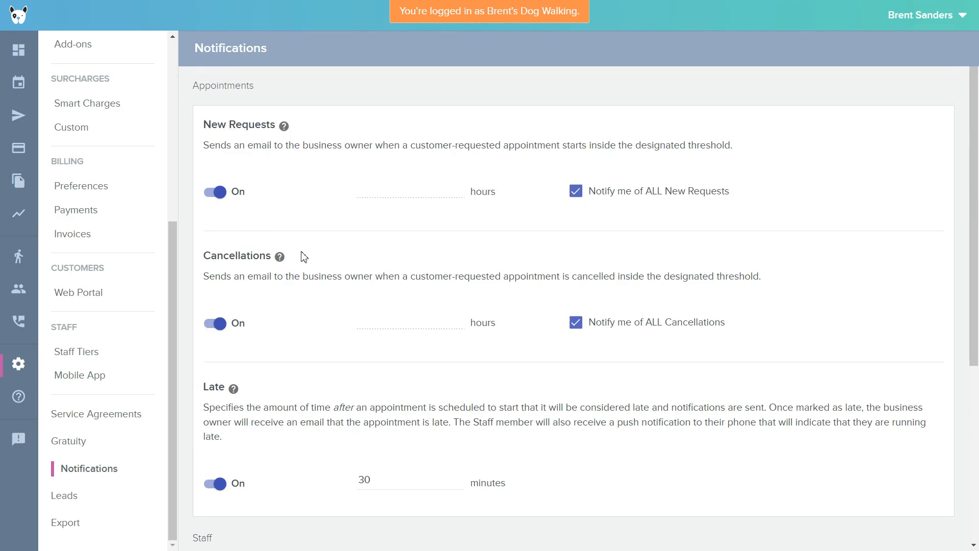
pyautogui.moveTo(210, 142); pyautogui.dragTo(289, 143)
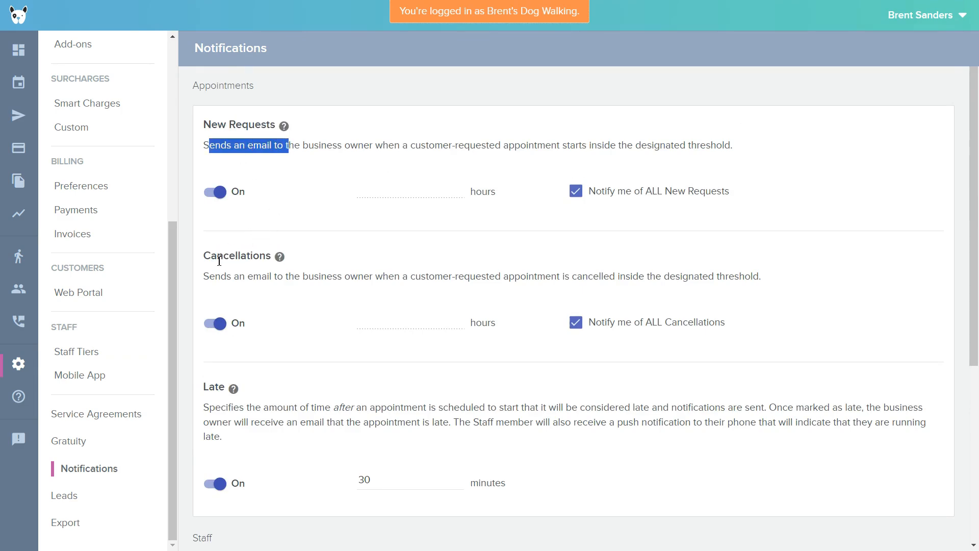
pyautogui.moveTo(216, 256); pyautogui.dragTo(299, 262)
pyautogui.scroll(-4, 299, 262)
pyautogui.scroll(3, 299, 263)
pyautogui.moveTo(210, 322); pyautogui.dragTo(346, 298)
pyautogui.scroll(-4, 248, 323)
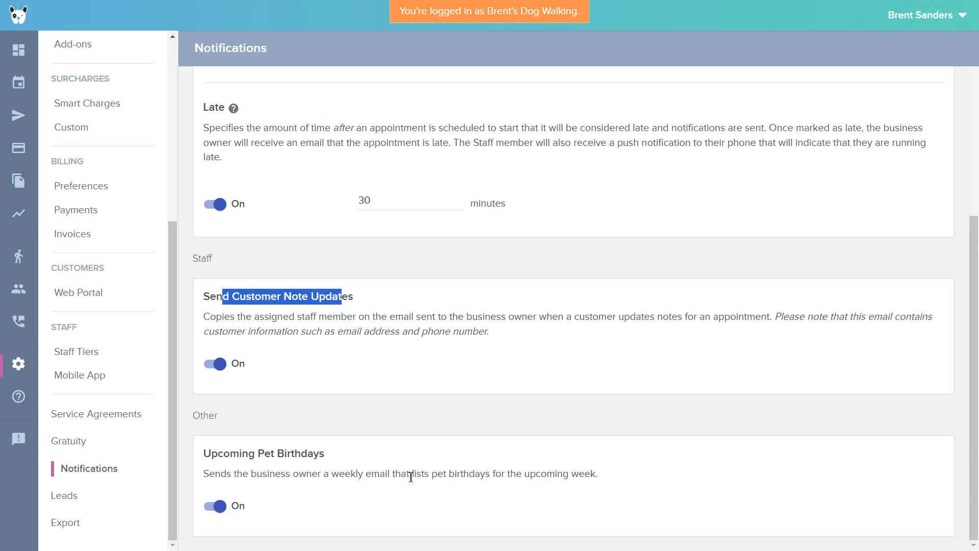
# - Examine the WordPress and Wix installation options for the lead form, including the Wix embed code
pyautogui.click(68, 496)
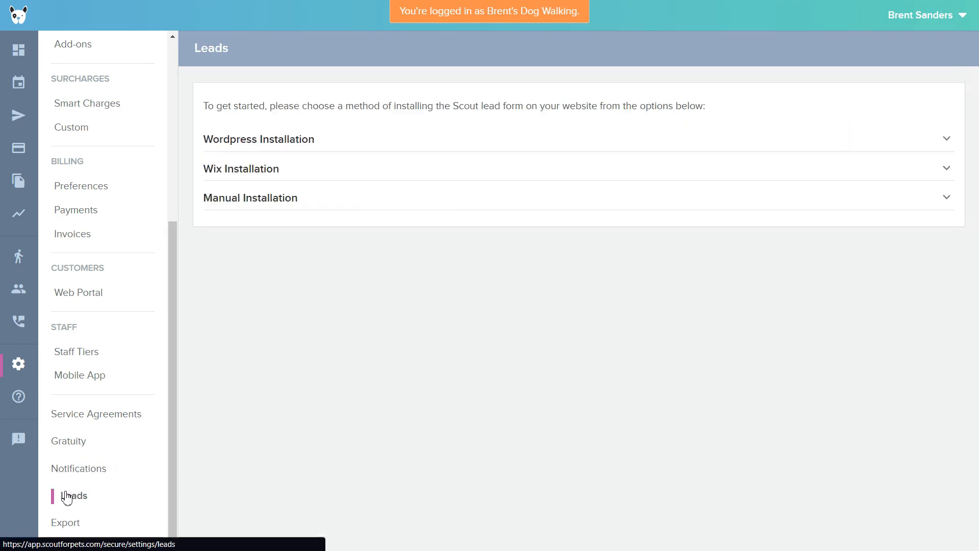
pyautogui.click(282, 146)
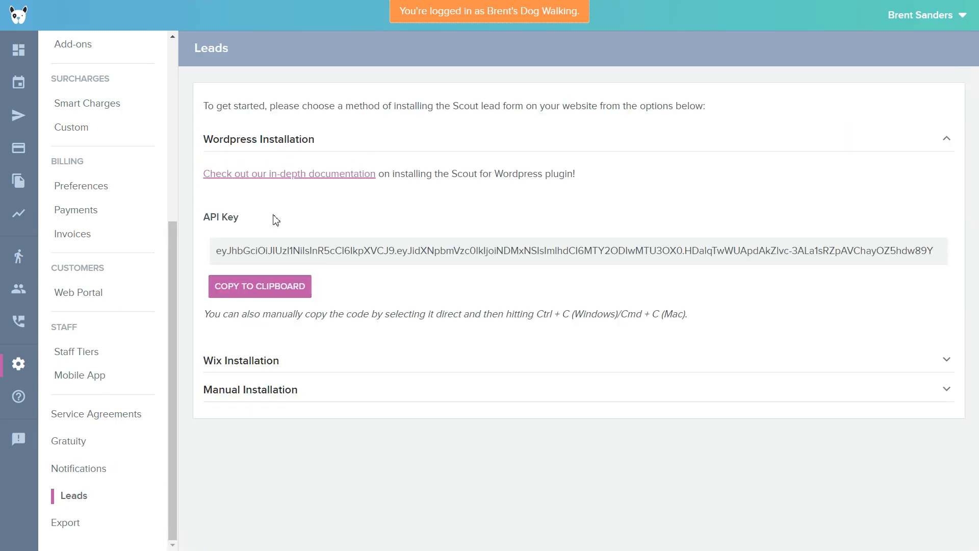
pyautogui.click(264, 363)
pyautogui.scroll(-2, 275, 352)
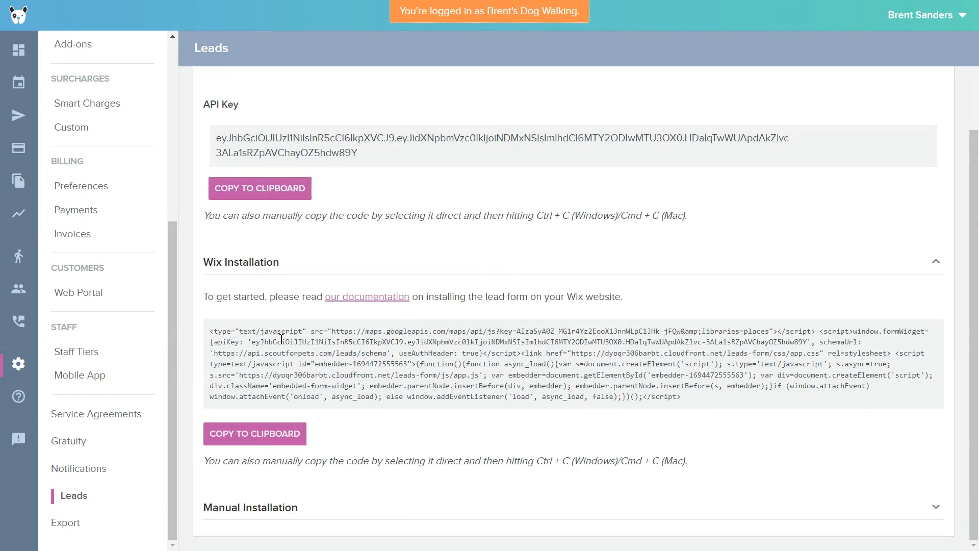
pyautogui.moveTo(307, 341); pyautogui.dragTo(401, 342)
pyautogui.click(401, 343)
pyautogui.moveTo(314, 332); pyautogui.dragTo(704, 412)
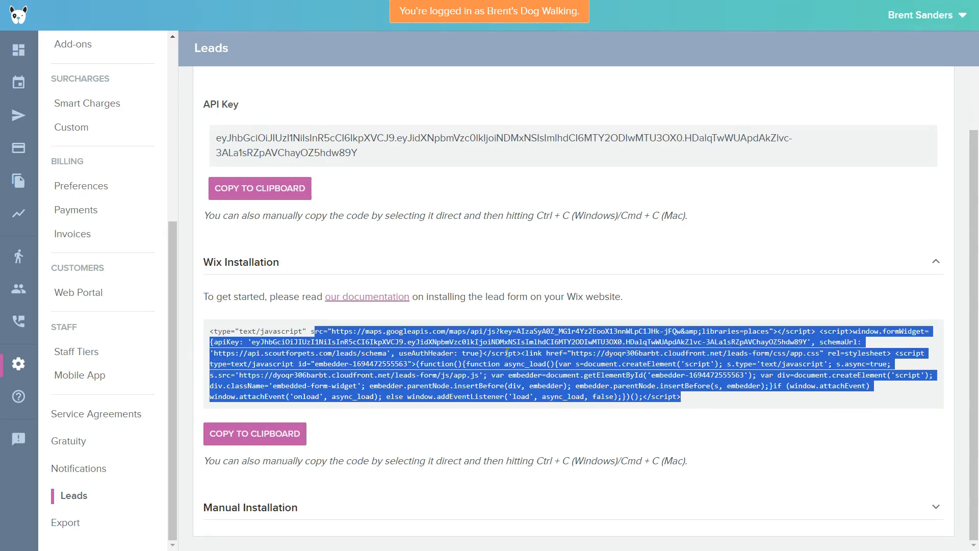
pyautogui.click(215, 330)
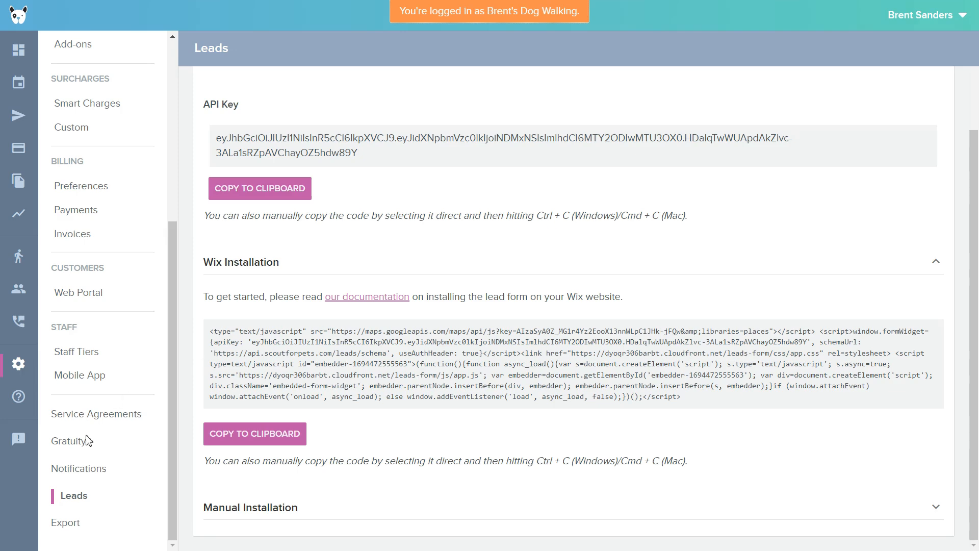
# - View the data export options and the support page, and return to the dashboard
pyautogui.click(70, 521)
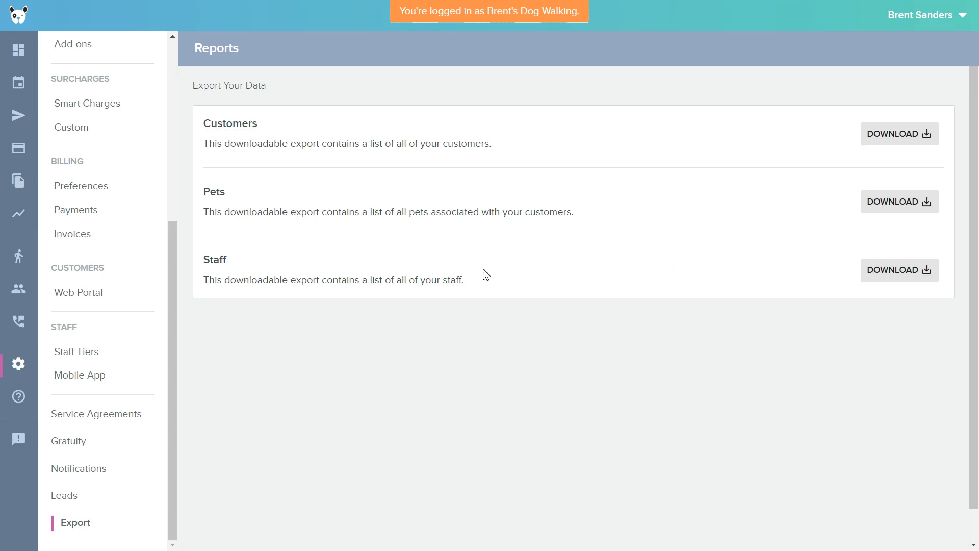
pyautogui.click(20, 405)
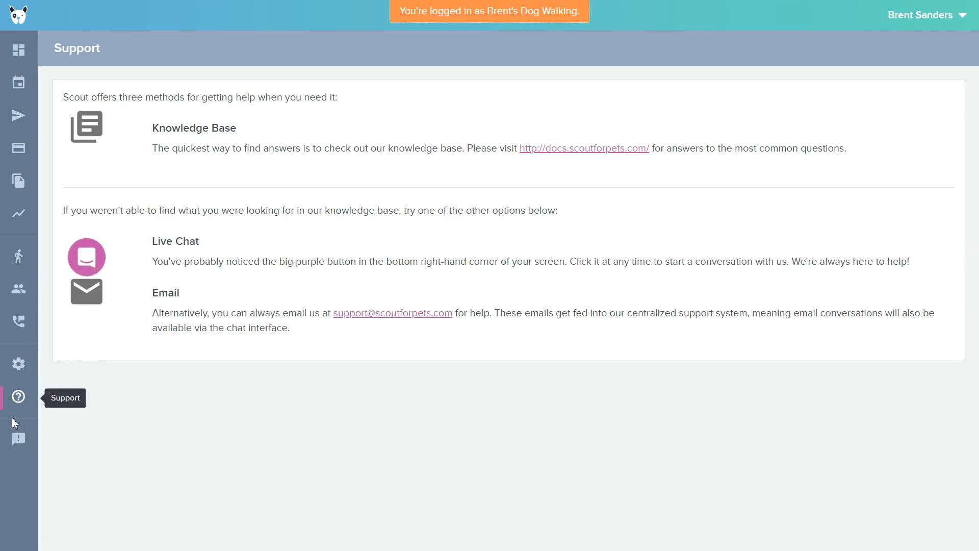
pyautogui.click(18, 82)
pyautogui.click(17, 57)
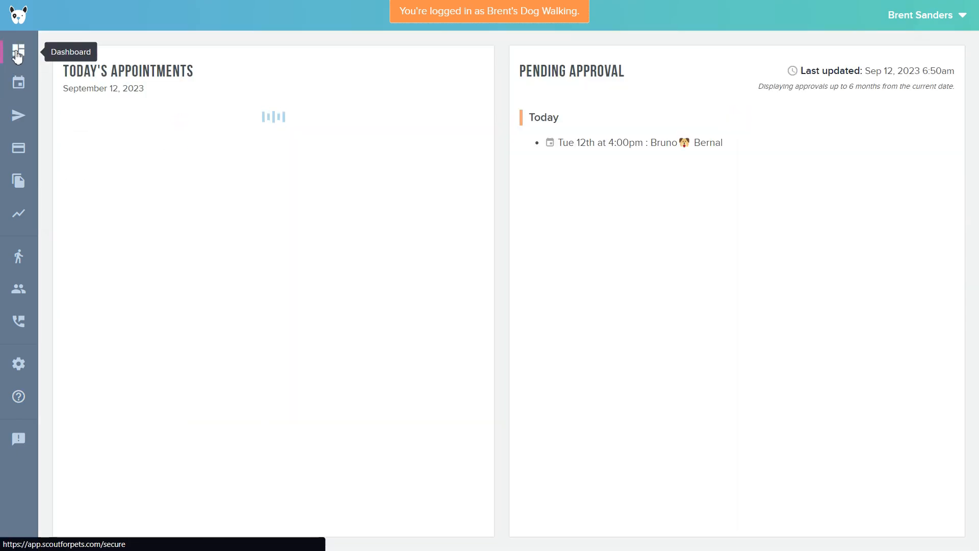